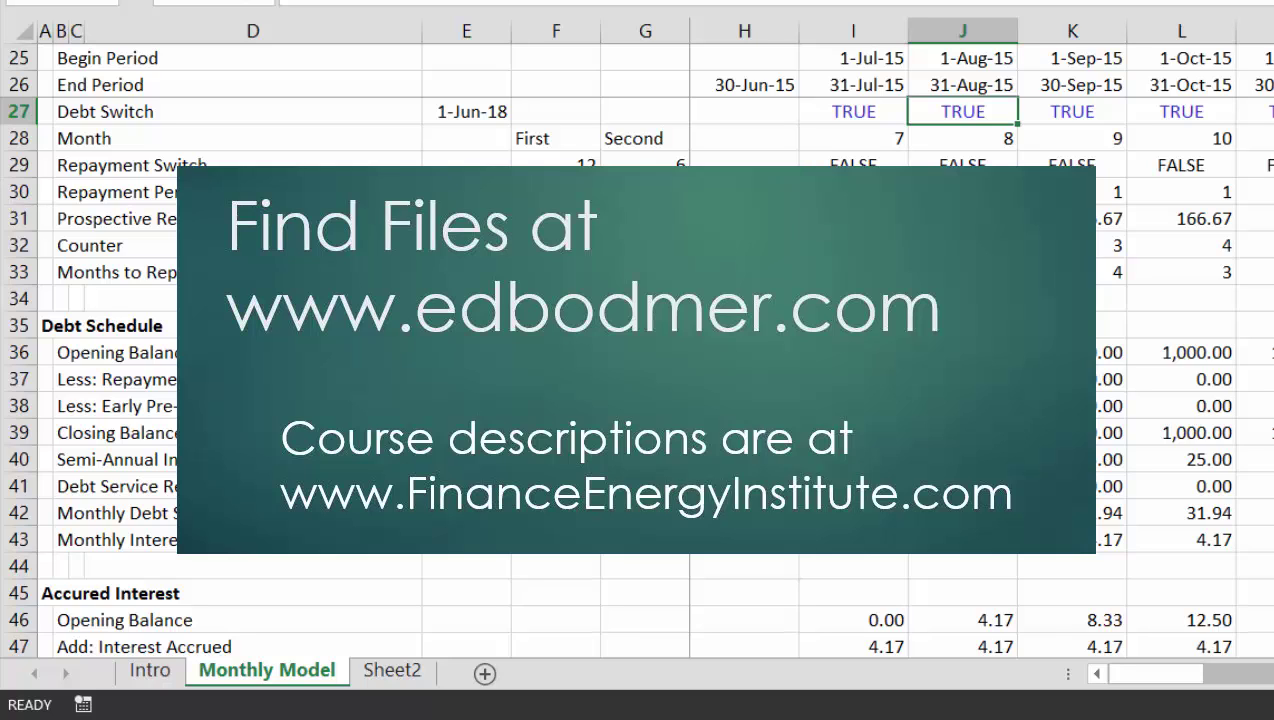
key(Left)
key(Left)
key(Left)
key(Left)
key(Left)
key(Left)
key(Left)
key(Left)
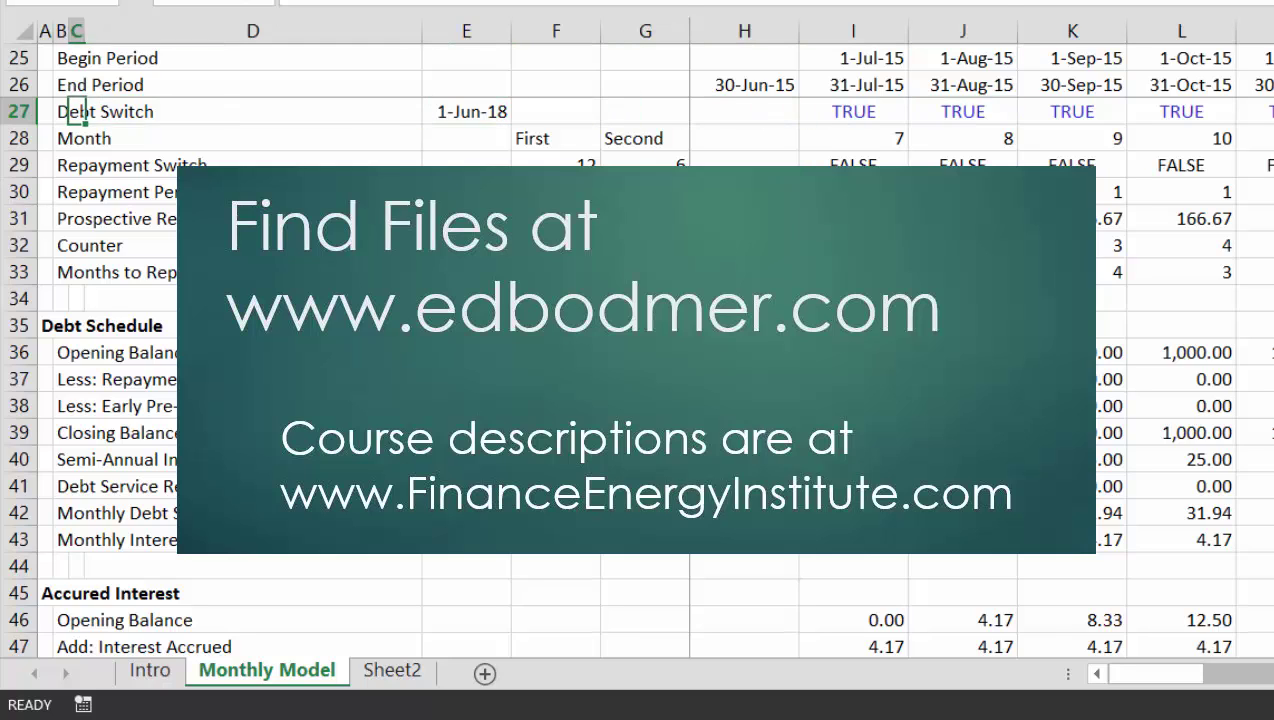
key(Down)
key(Down)
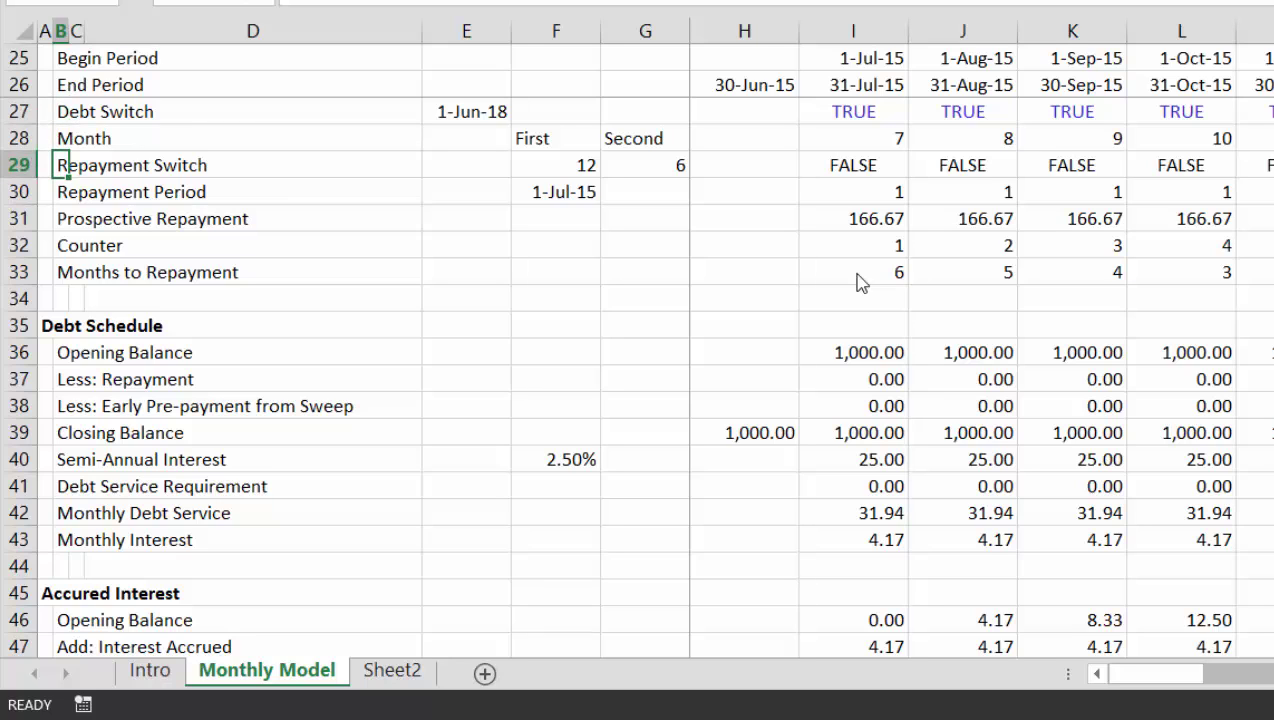
Add a new worksheet before Monthly Model and name it "Annual Model".
key(shift+F11)
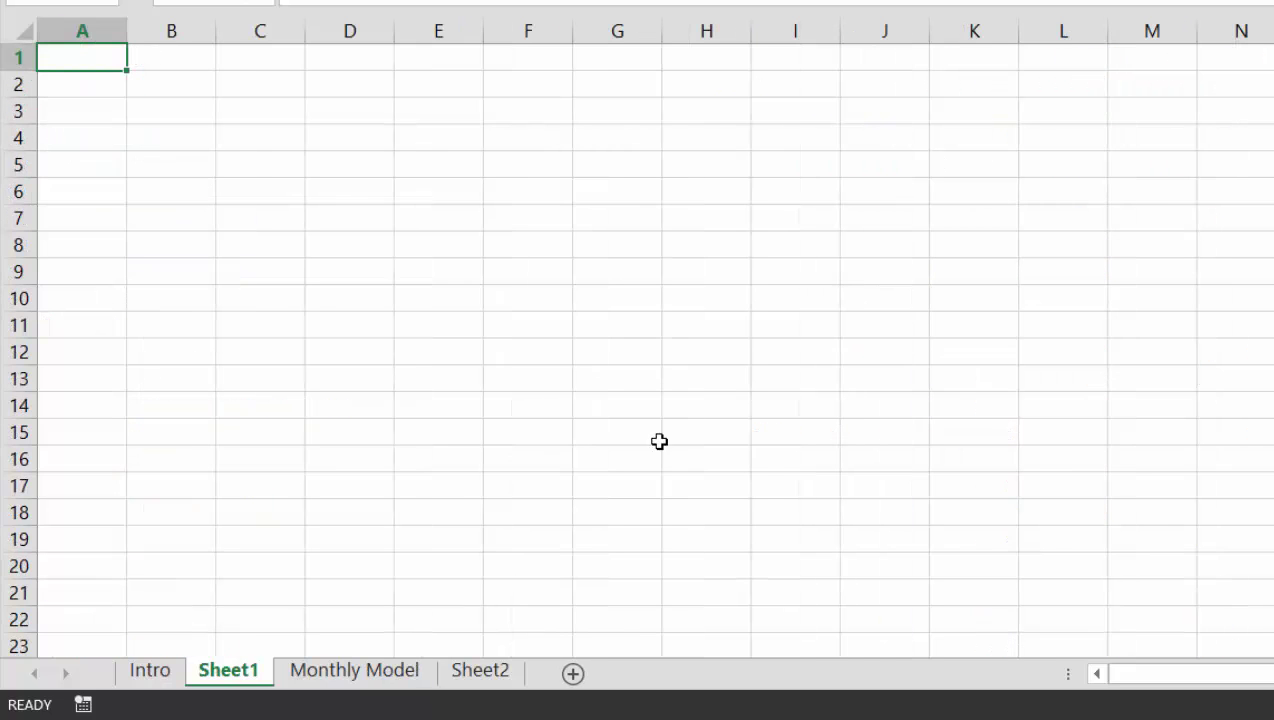
double_click(217, 677)
text(A)
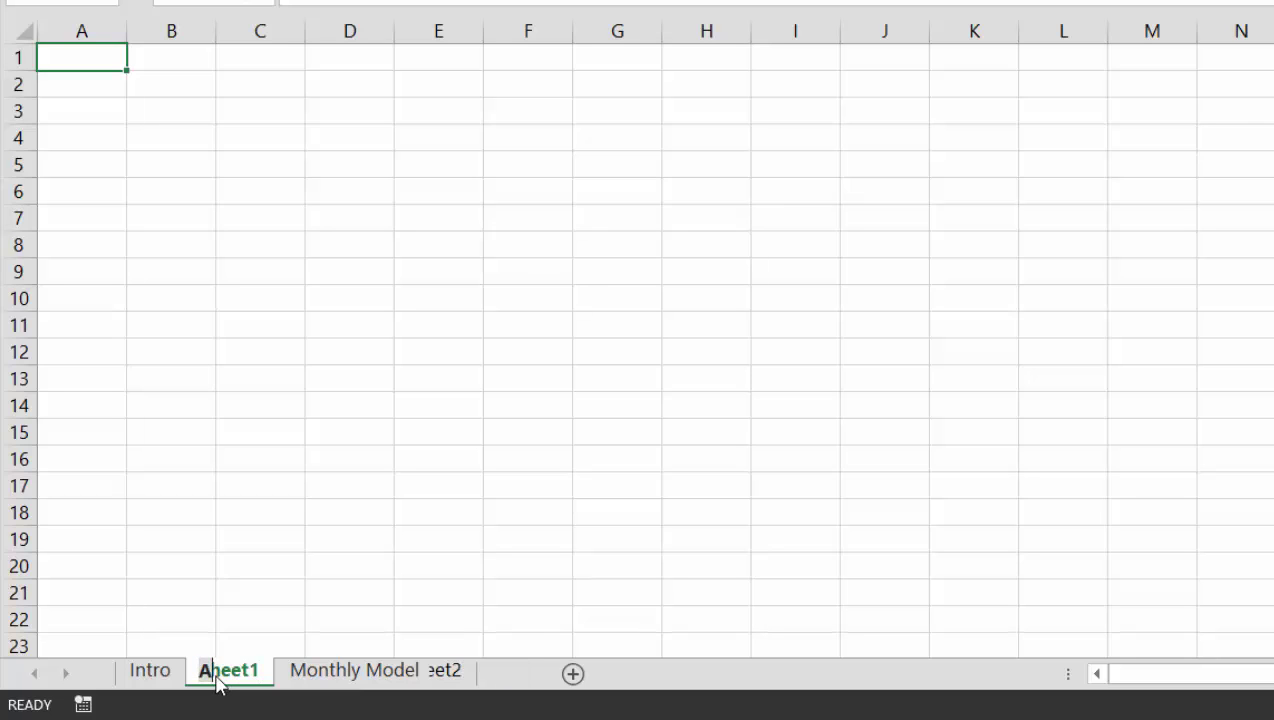
text(nnual)
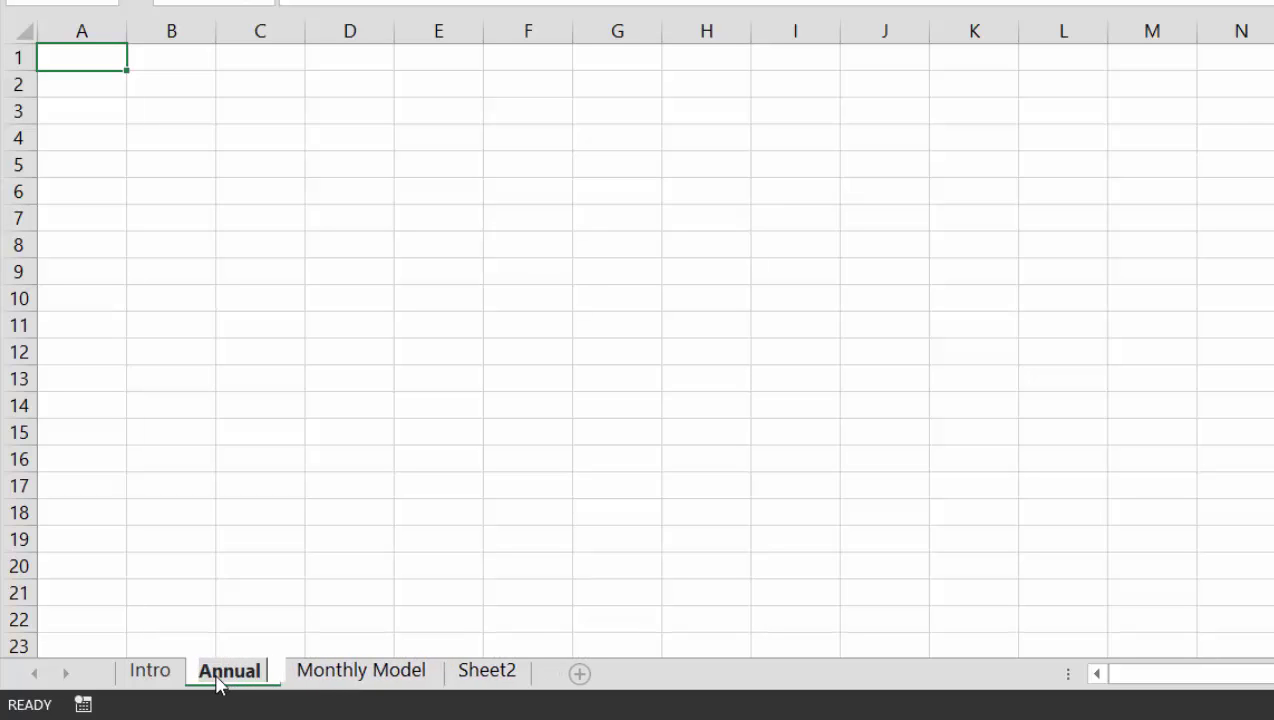
text( Model)
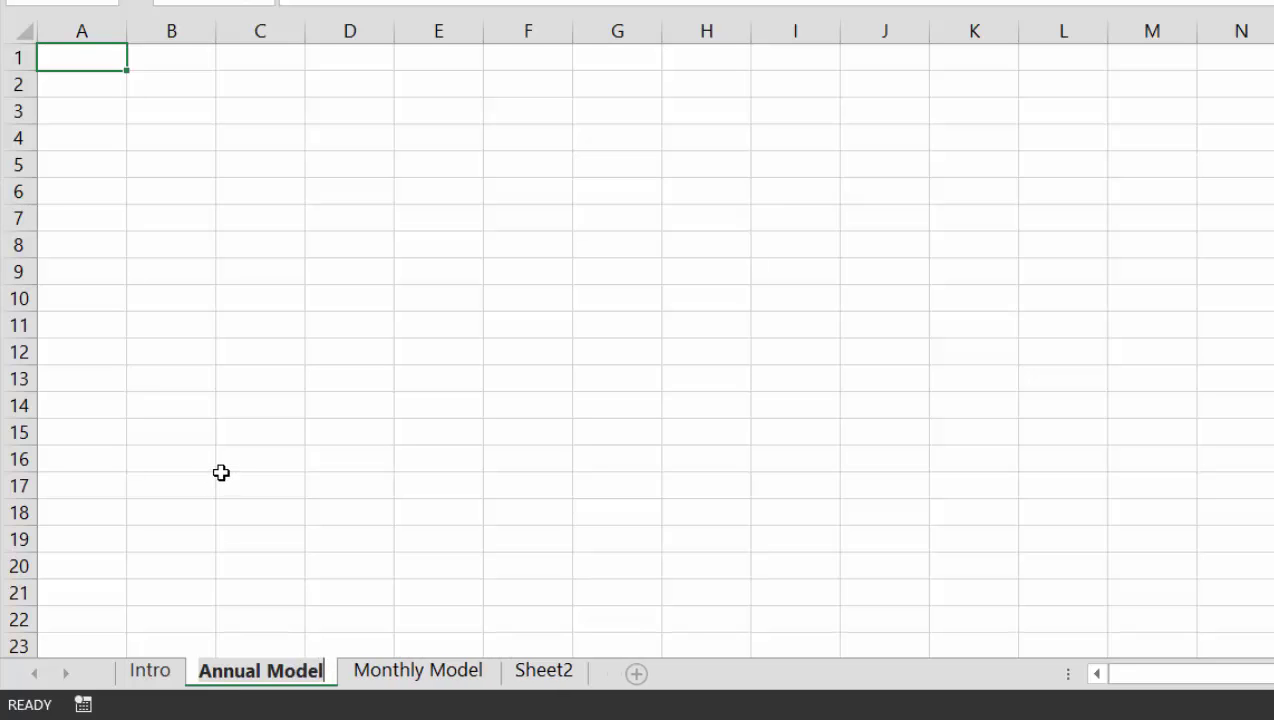
right_click(221, 472)
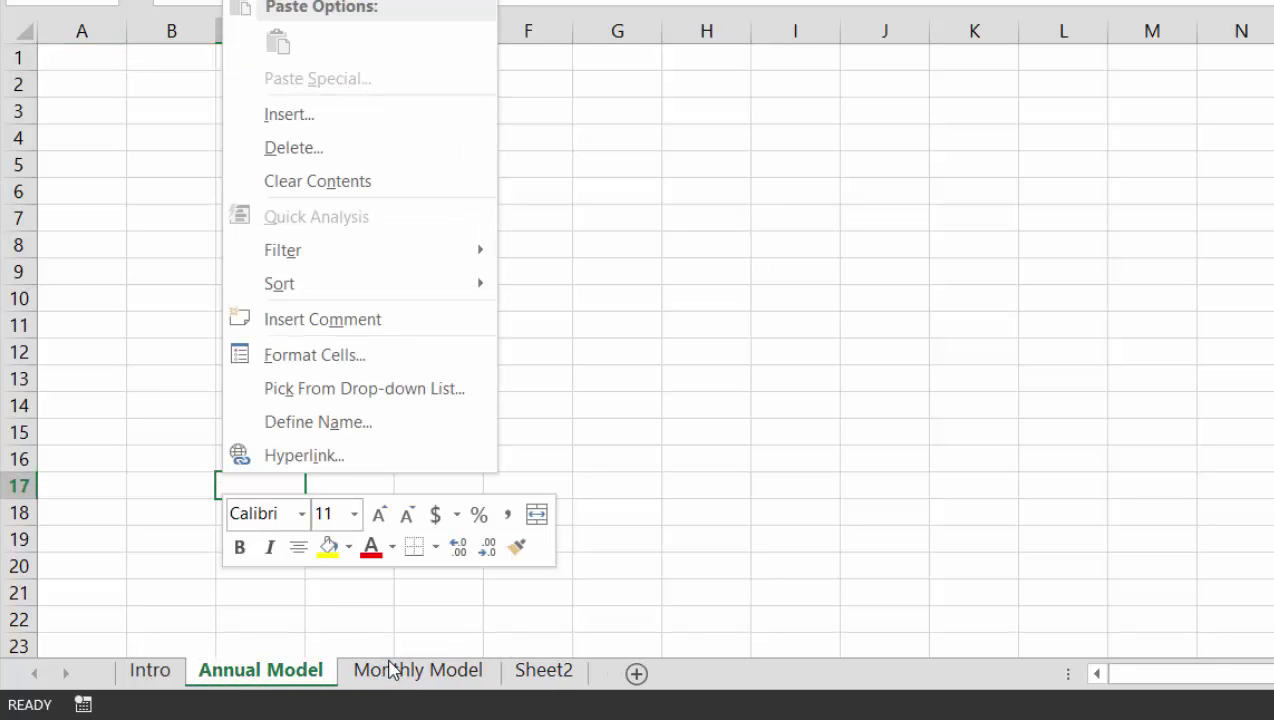
key(Escape)
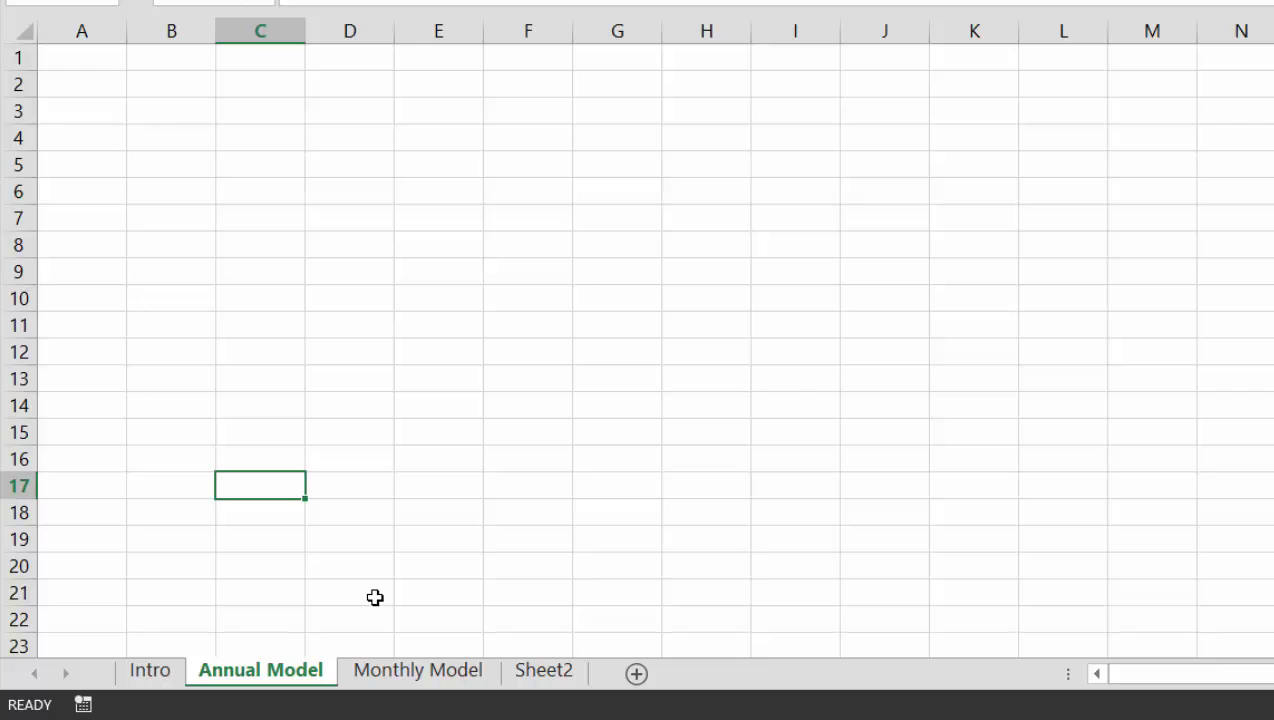
Add another new worksheet before Annual Model and name it "Quarterly Model".
key(shift+F11)
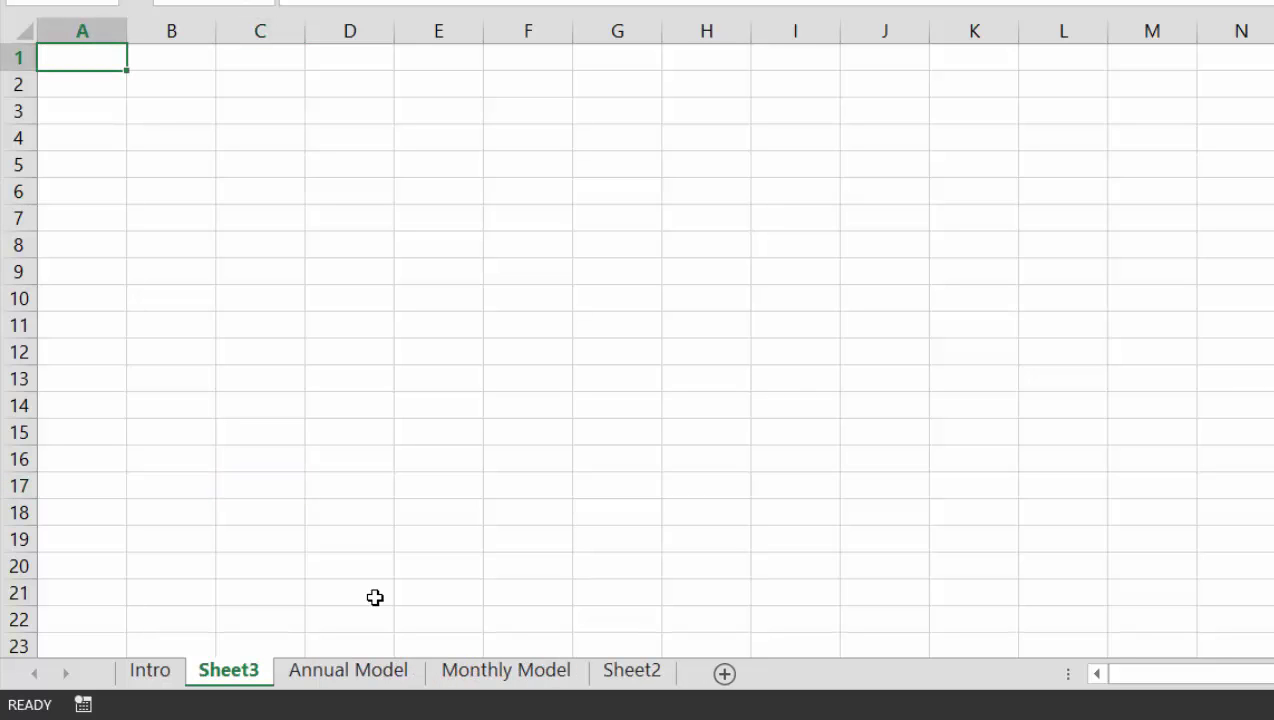
key(alt+h)
key(o)
key(r)
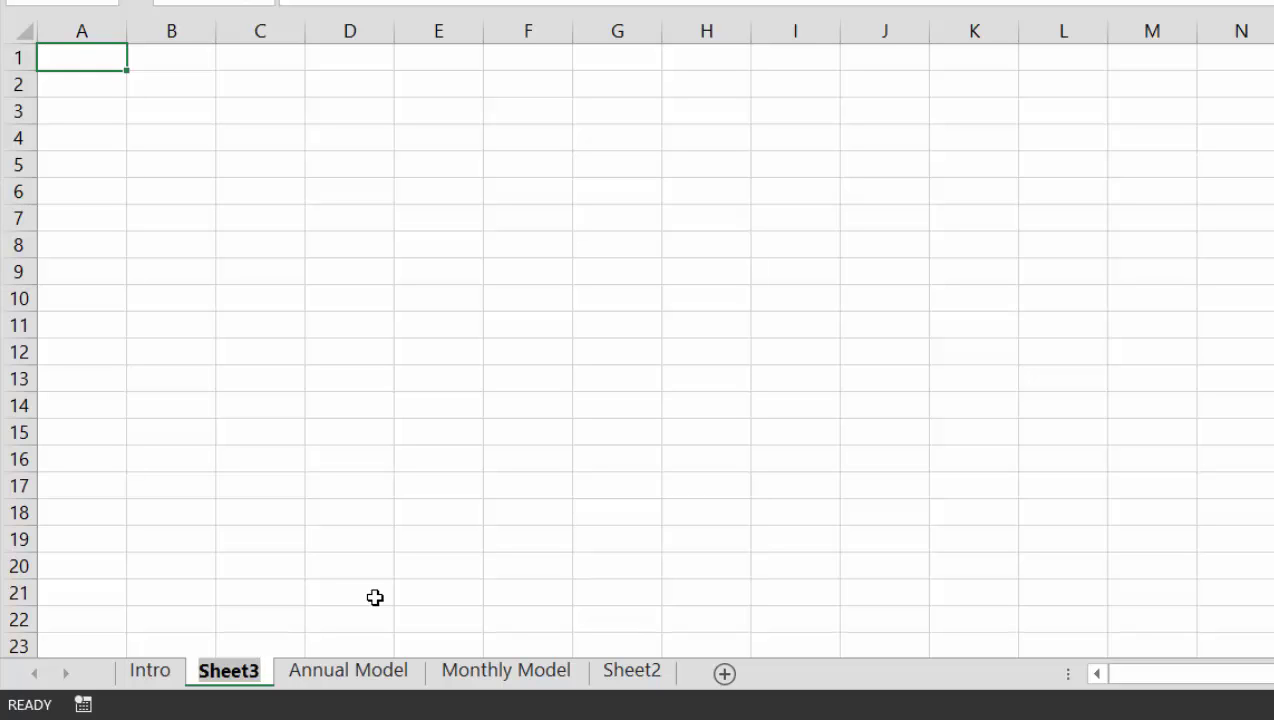
text(Quarte)
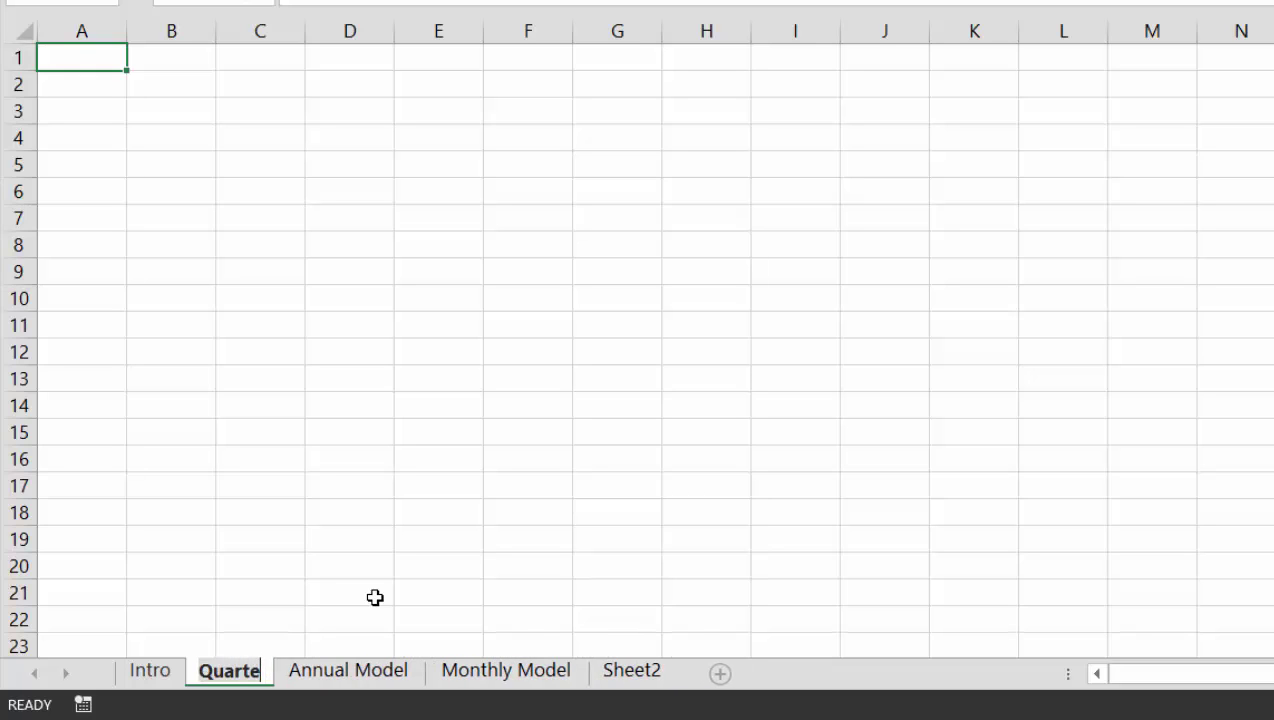
text(l)
key(BackSpace)
key(BackSpace)
key(BackSpace)
text(te)
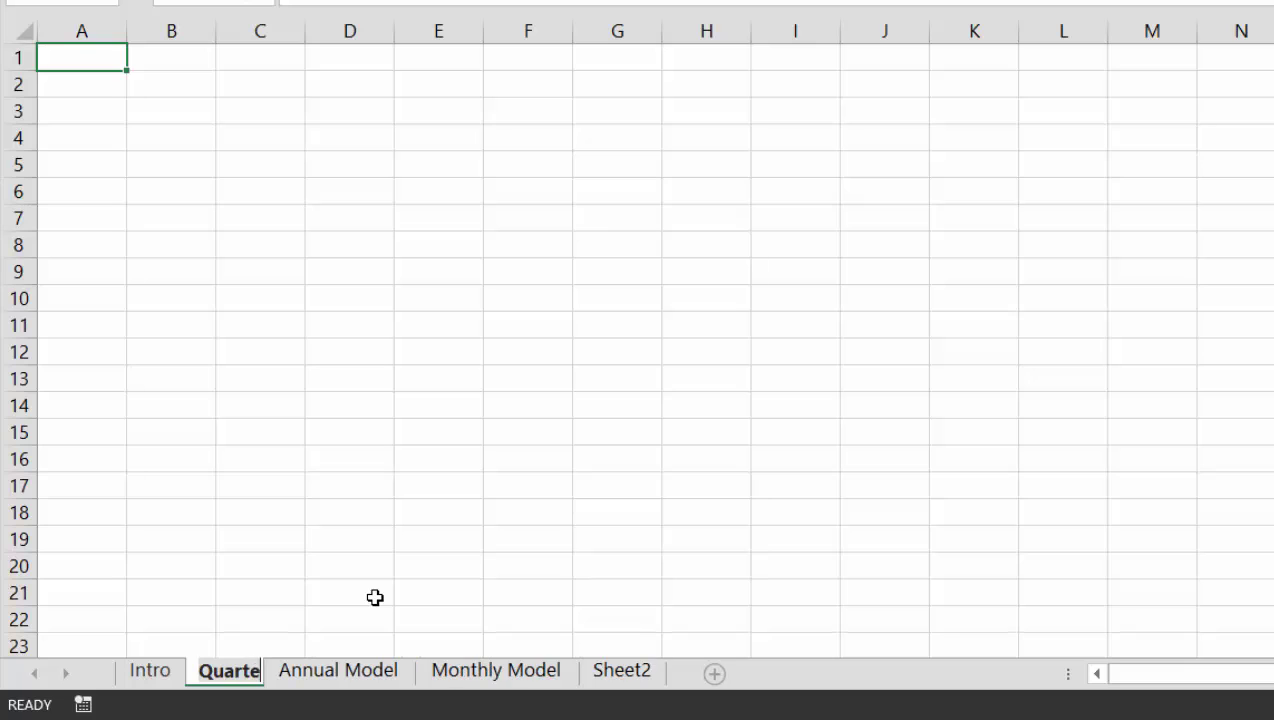
text(rly Mode)
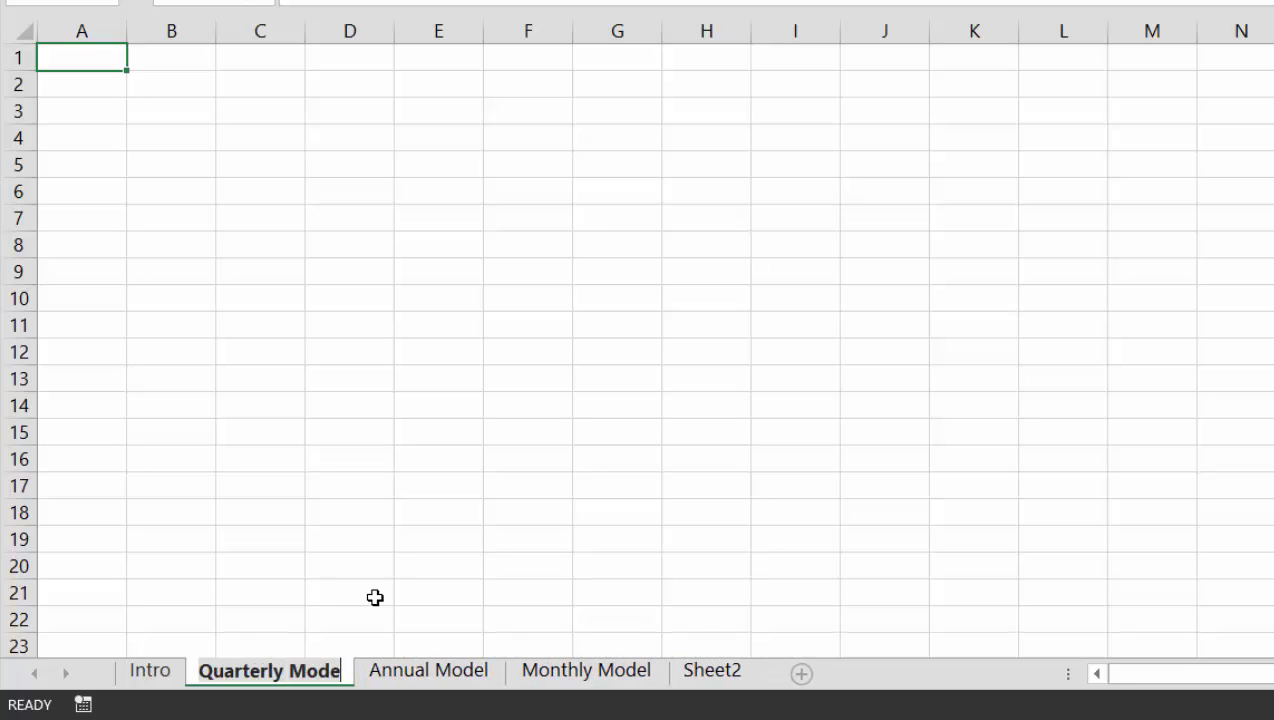
text(l)
click(488, 421)
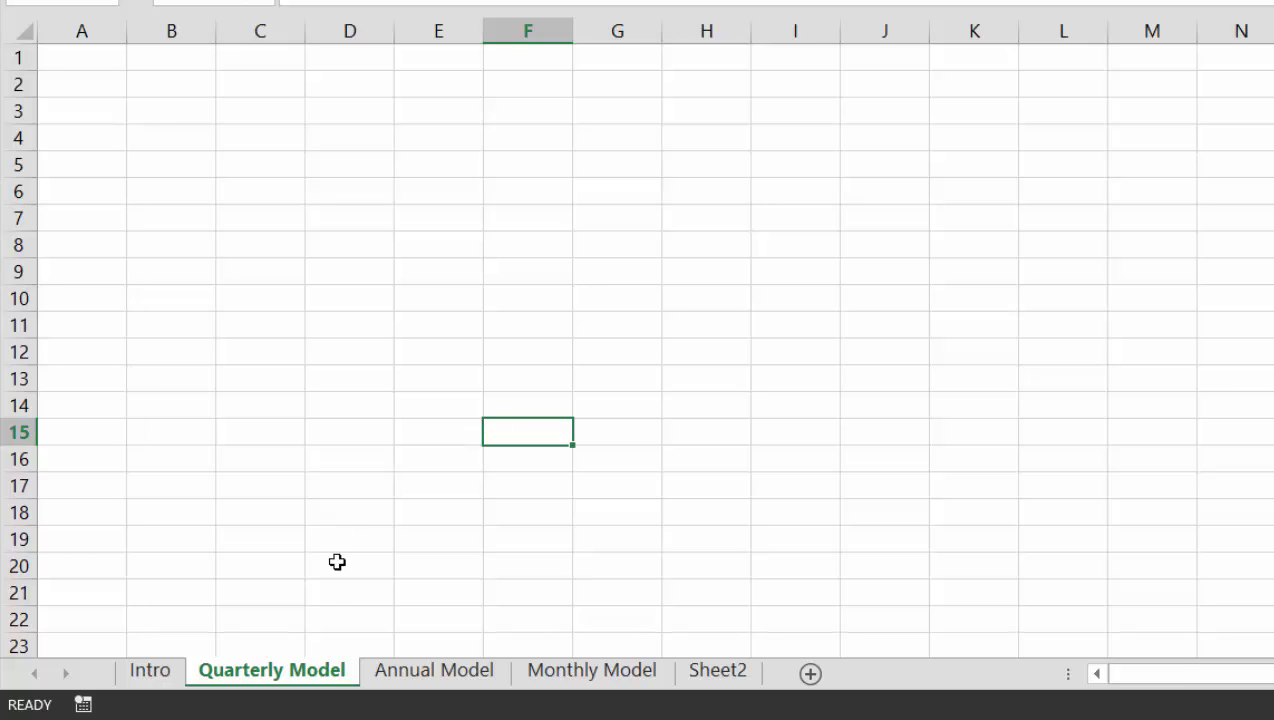
Move the Quarterly Model and Annual Model sheets together to between Monthly Model and Sheet2.
ctrl+click(412, 668)
drag(412, 668, 690, 668)
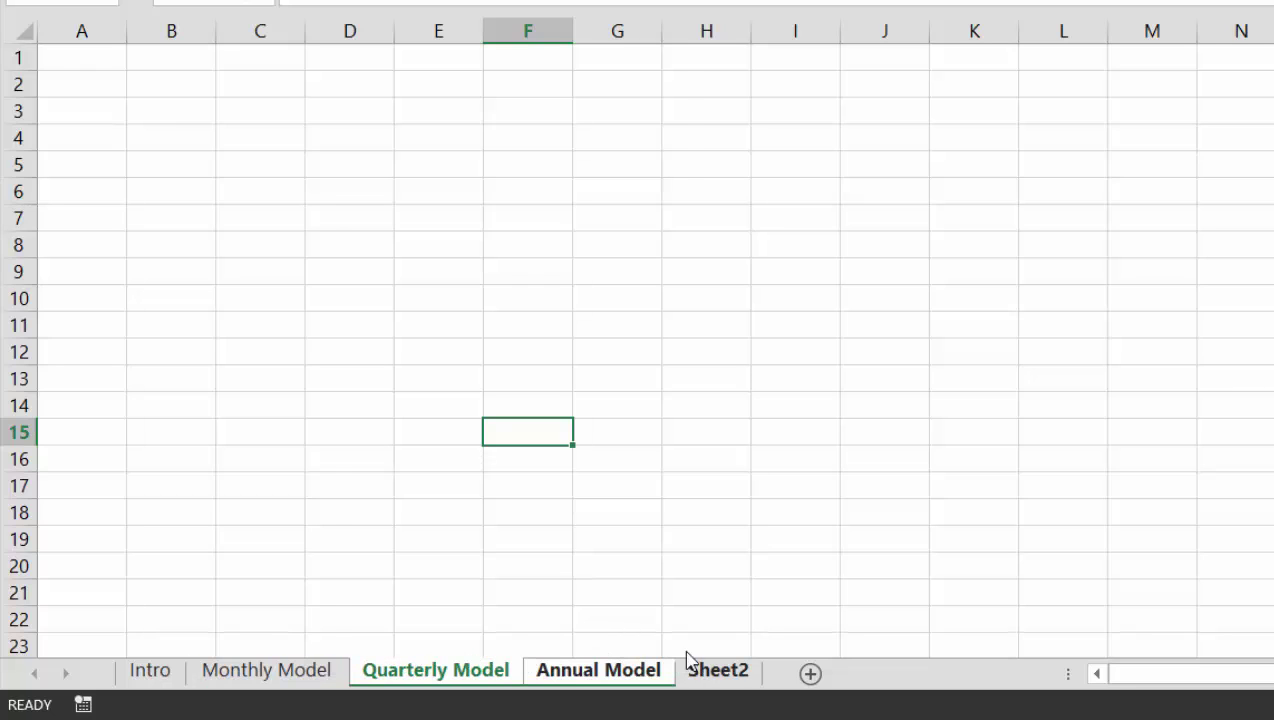
click(716, 411)
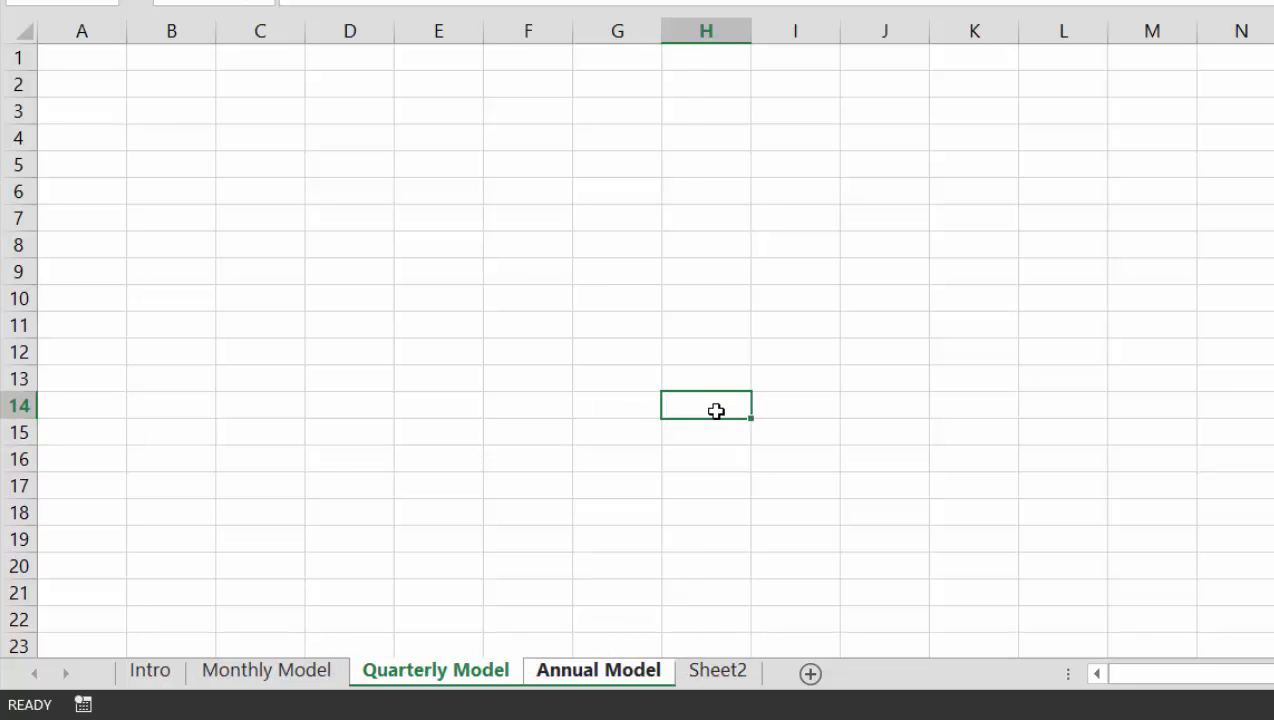
Save the workbook under the new name "Quarterly and Annual Roll-up" as an Excel Macro-Enabled Workbook.
key(F12)
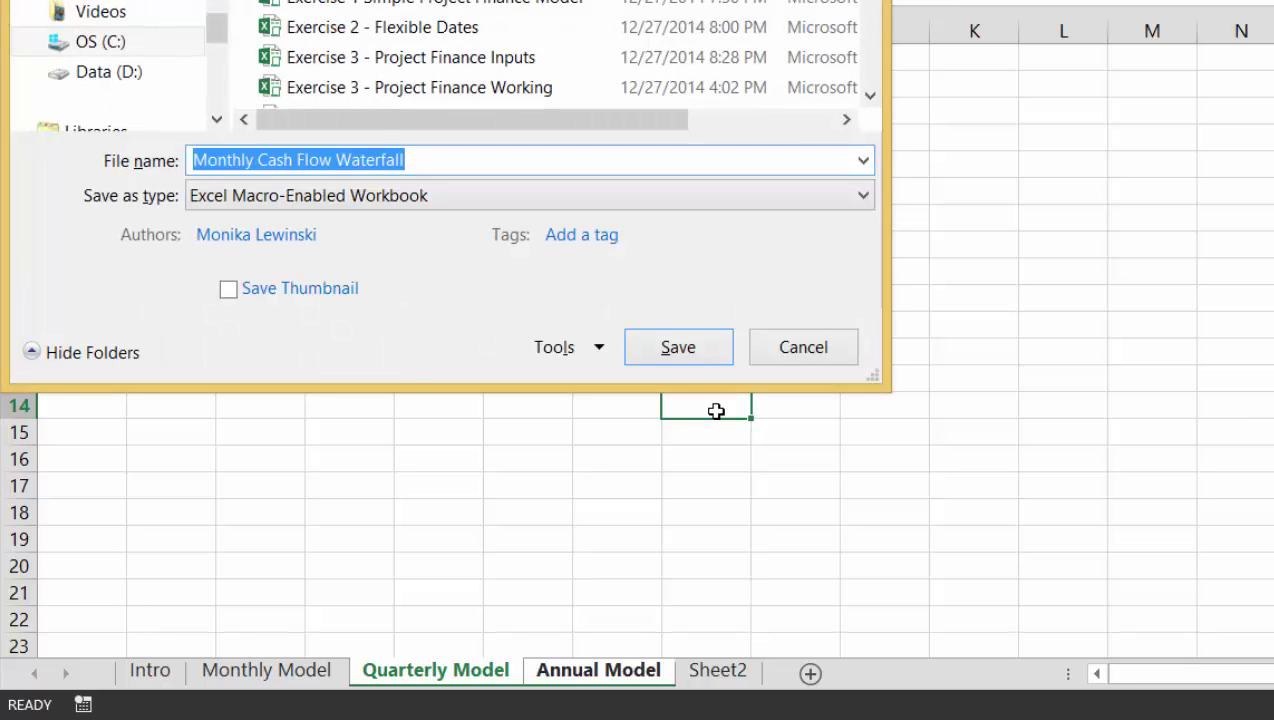
text(Ann)
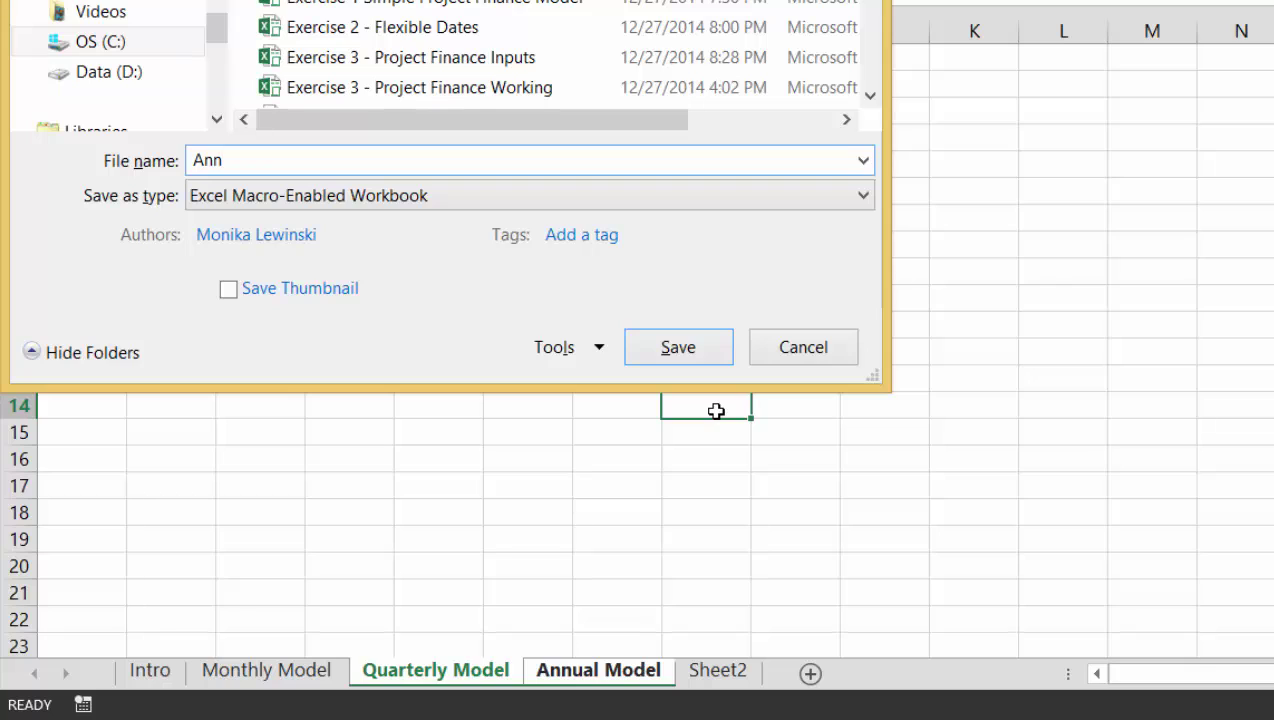
key(BackSpace)
key(BackSpace)
key(BackSpace)
text(Quarterly and )
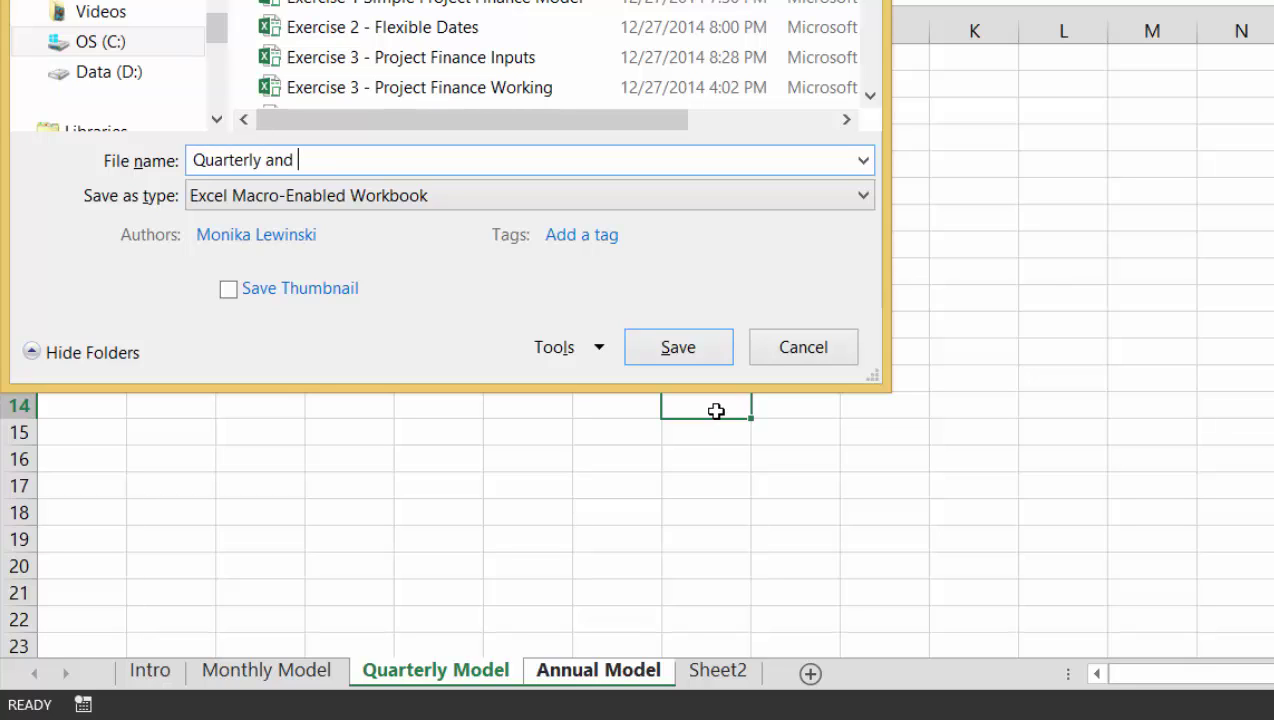
text(Annual Roll-up)
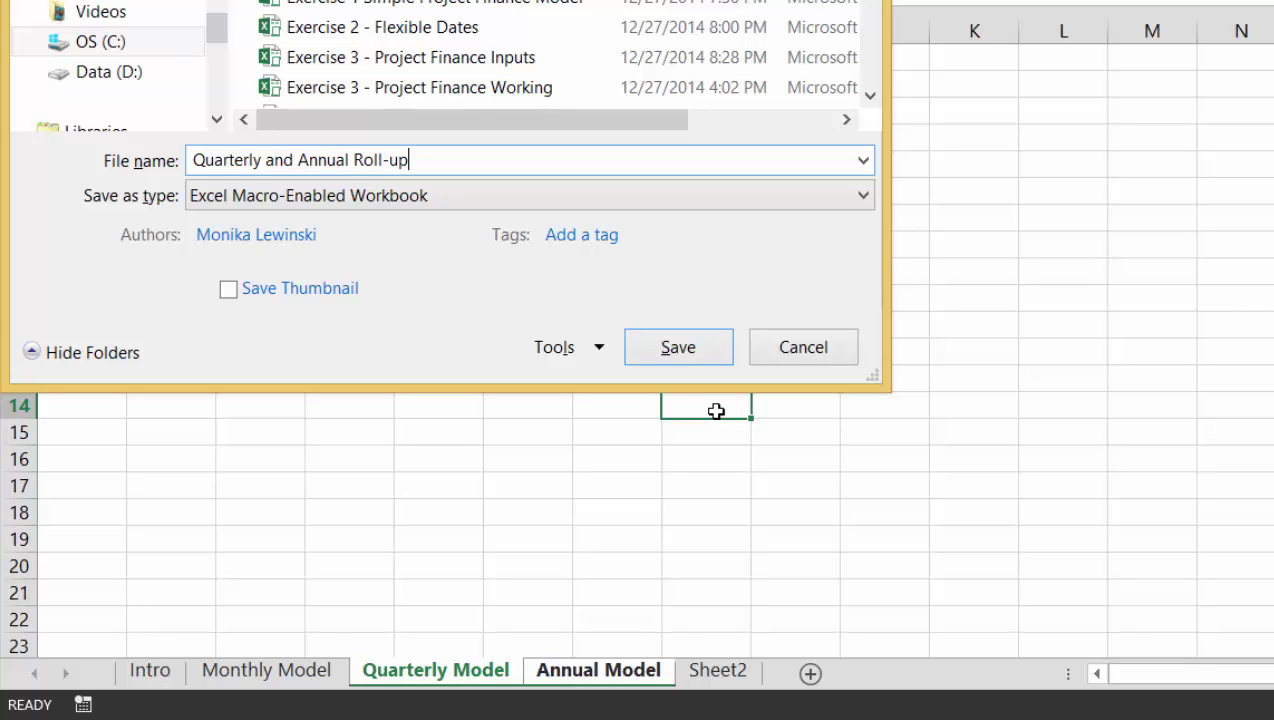
key(Return)
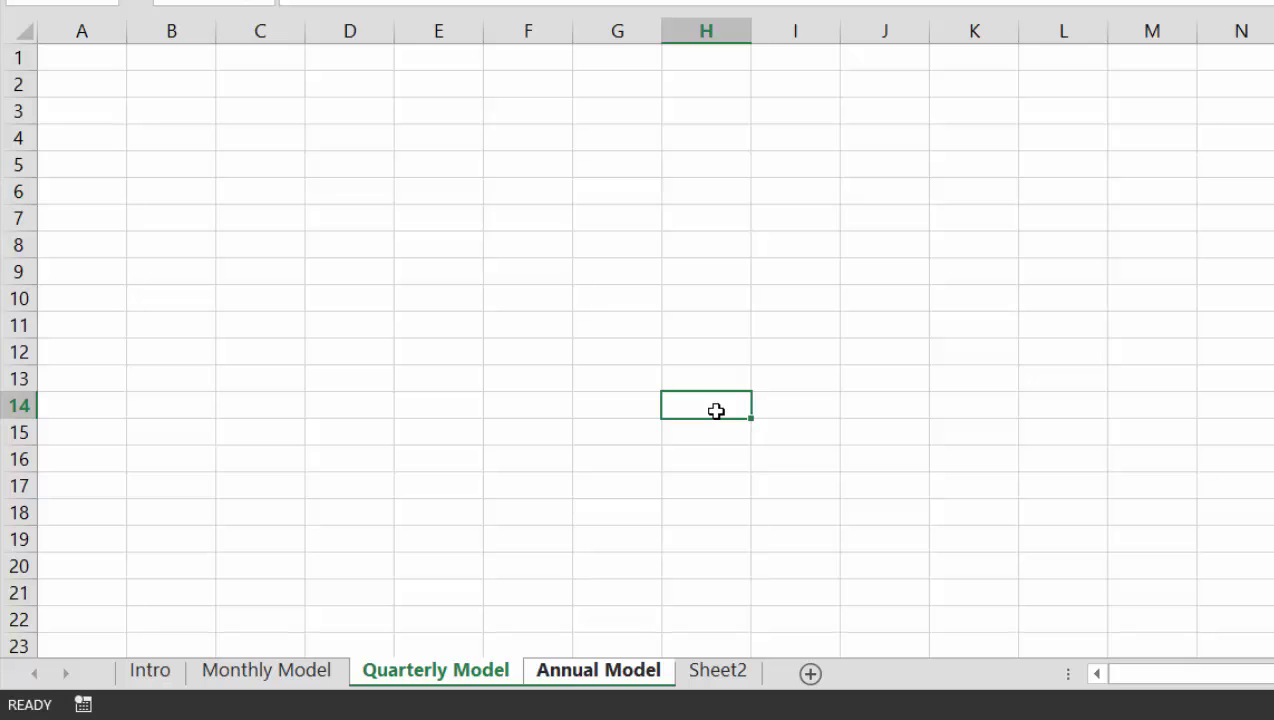
On the Monthly Model sheet, insert a blank row 27 above the Debt Switch row.
click(316, 678)
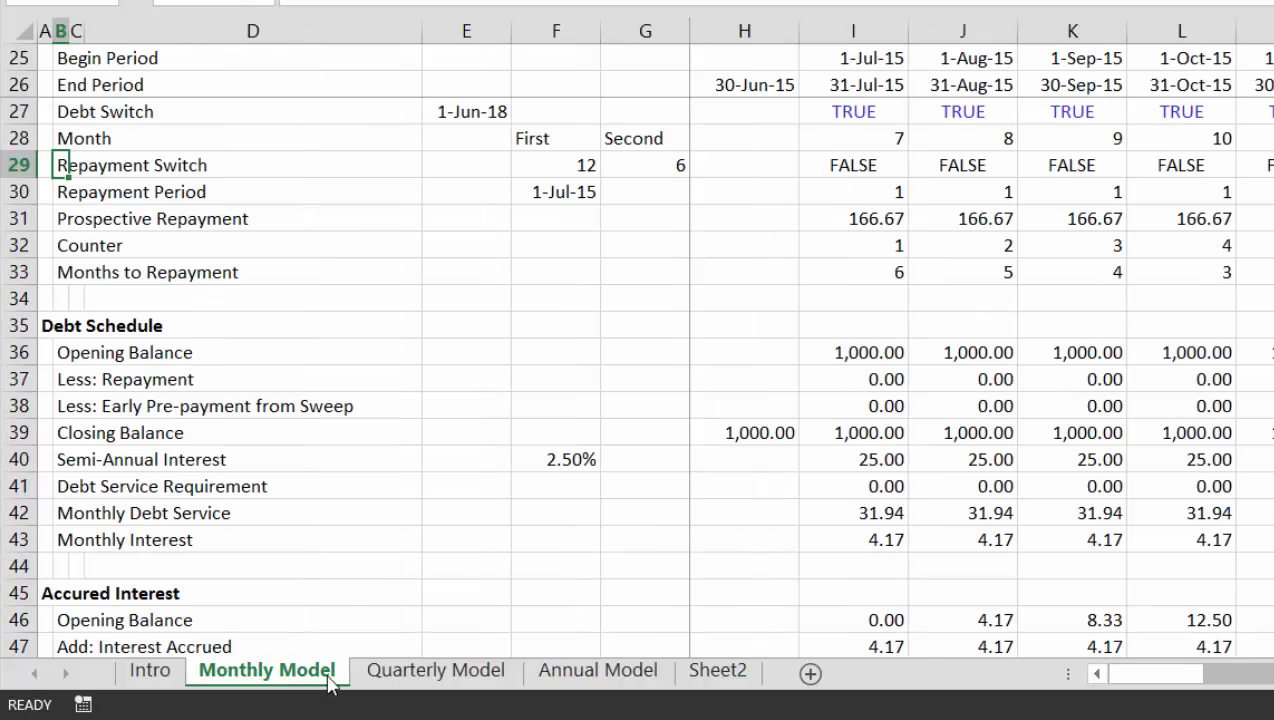
click(415, 674)
click(585, 674)
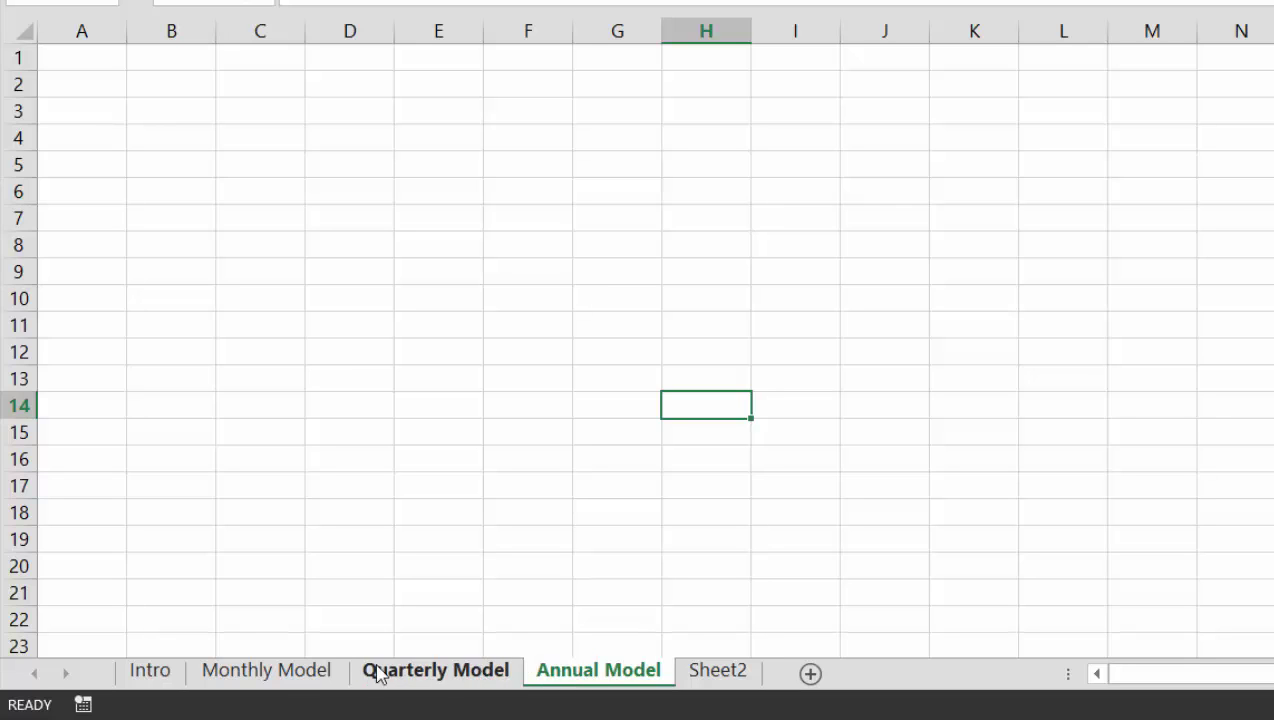
click(288, 672)
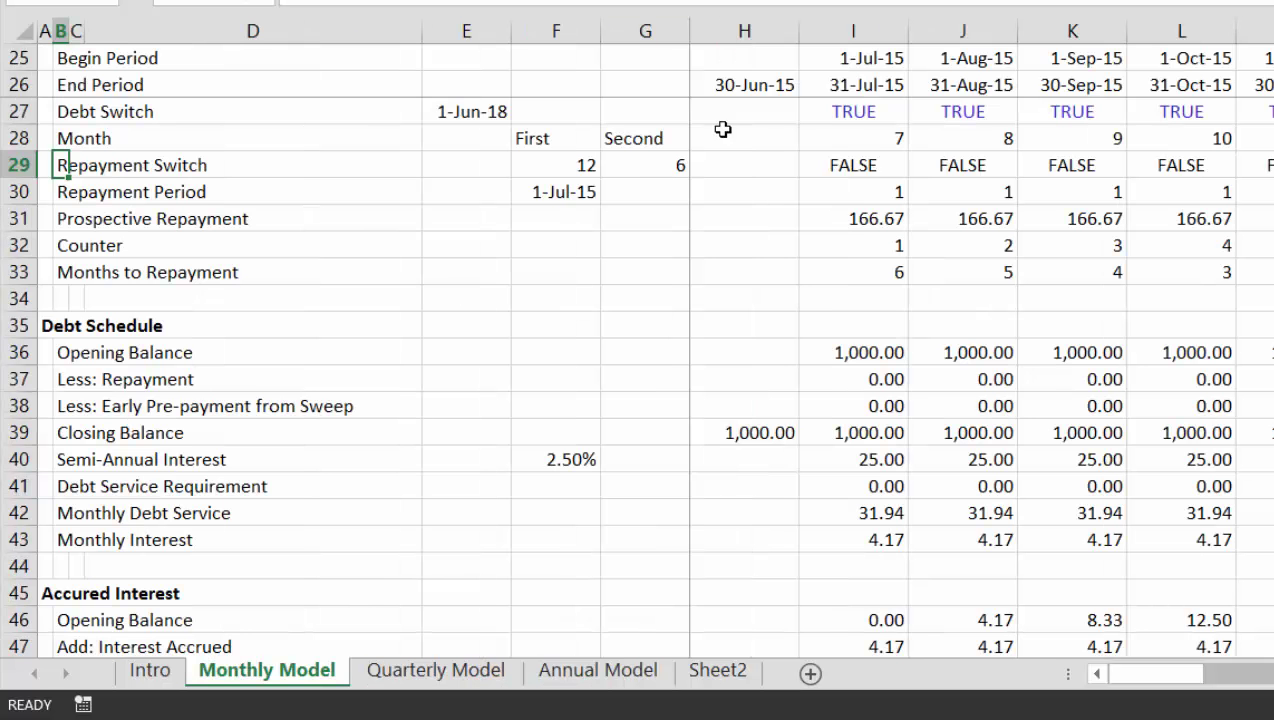
key(Up)
key(Up)
key(Up)
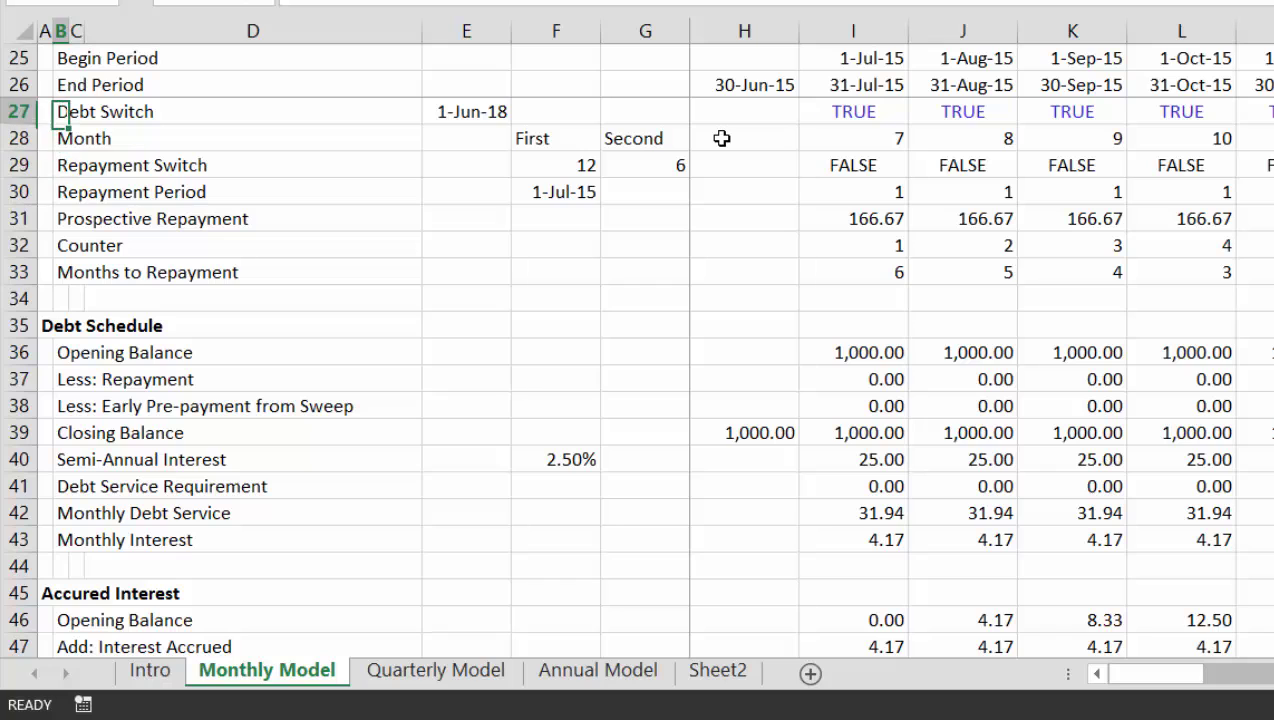
key(Left)
key(Down)
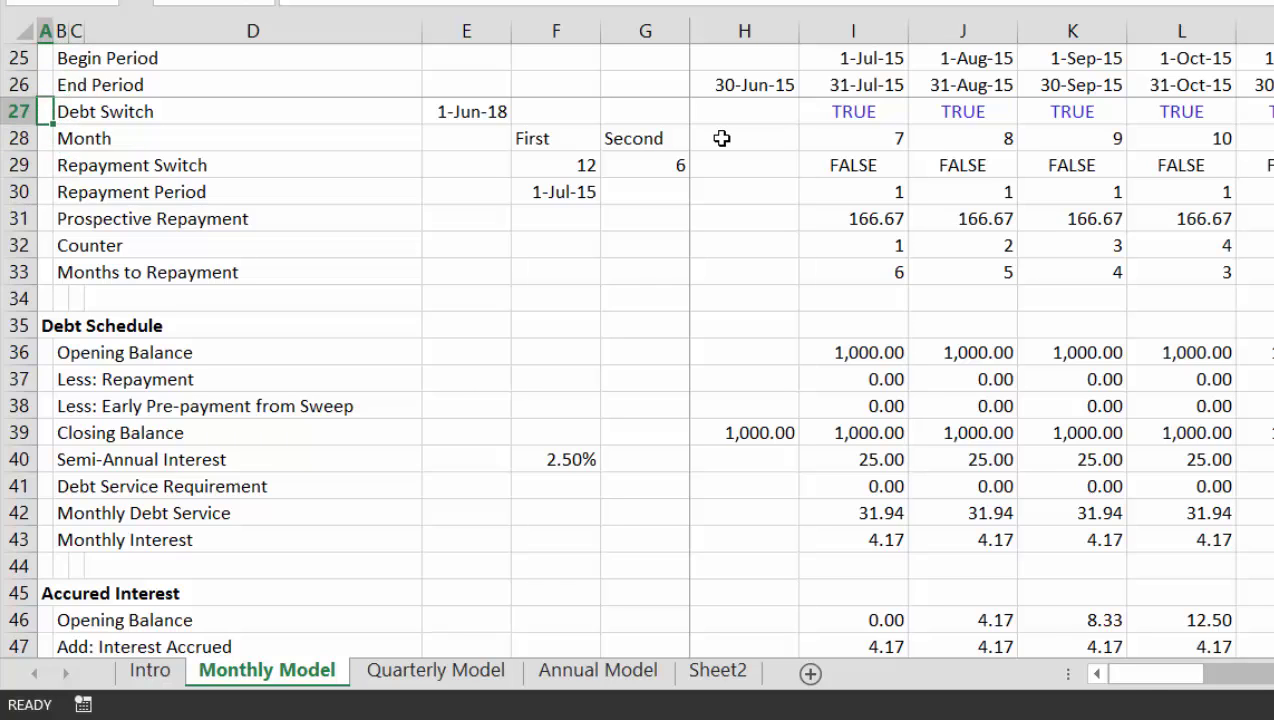
key(shift+space)
key(ctrl+shift+plus)
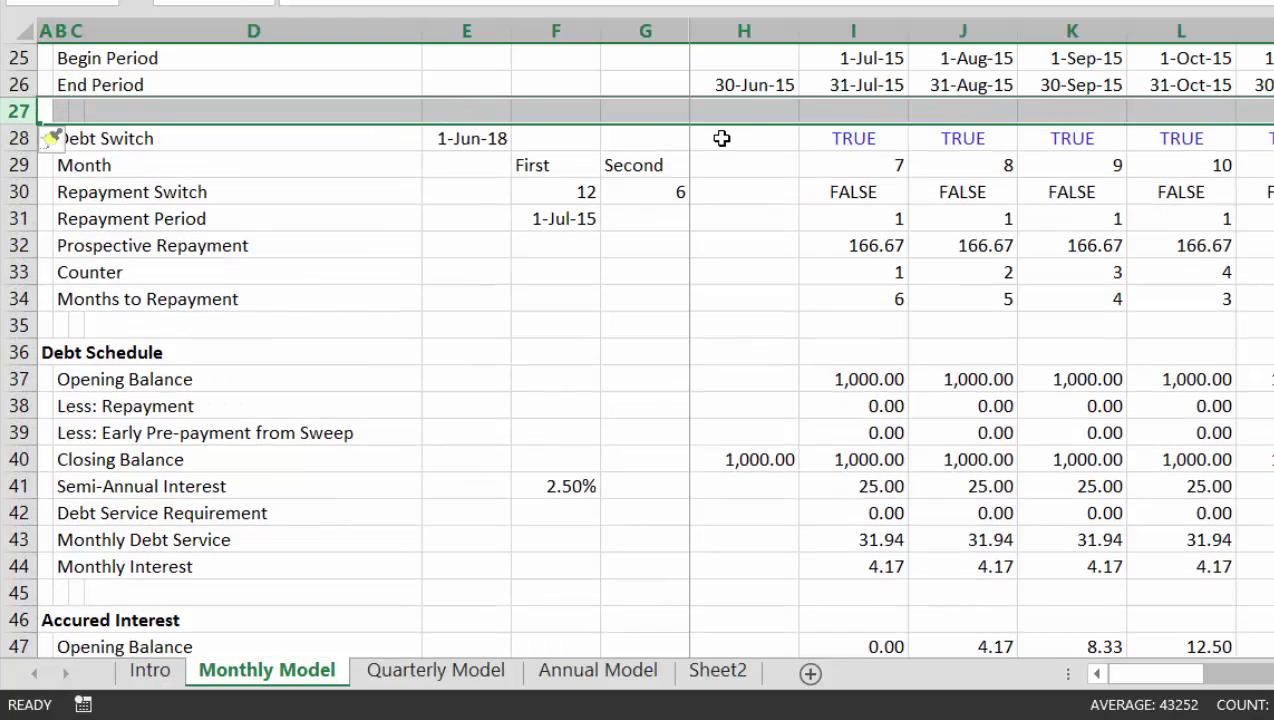
Label the new blank row "Year" in cell B27.
key(Right)
key(shift+Right)
key(shift+Right)
key(shift+Left)
key(shift+Left)
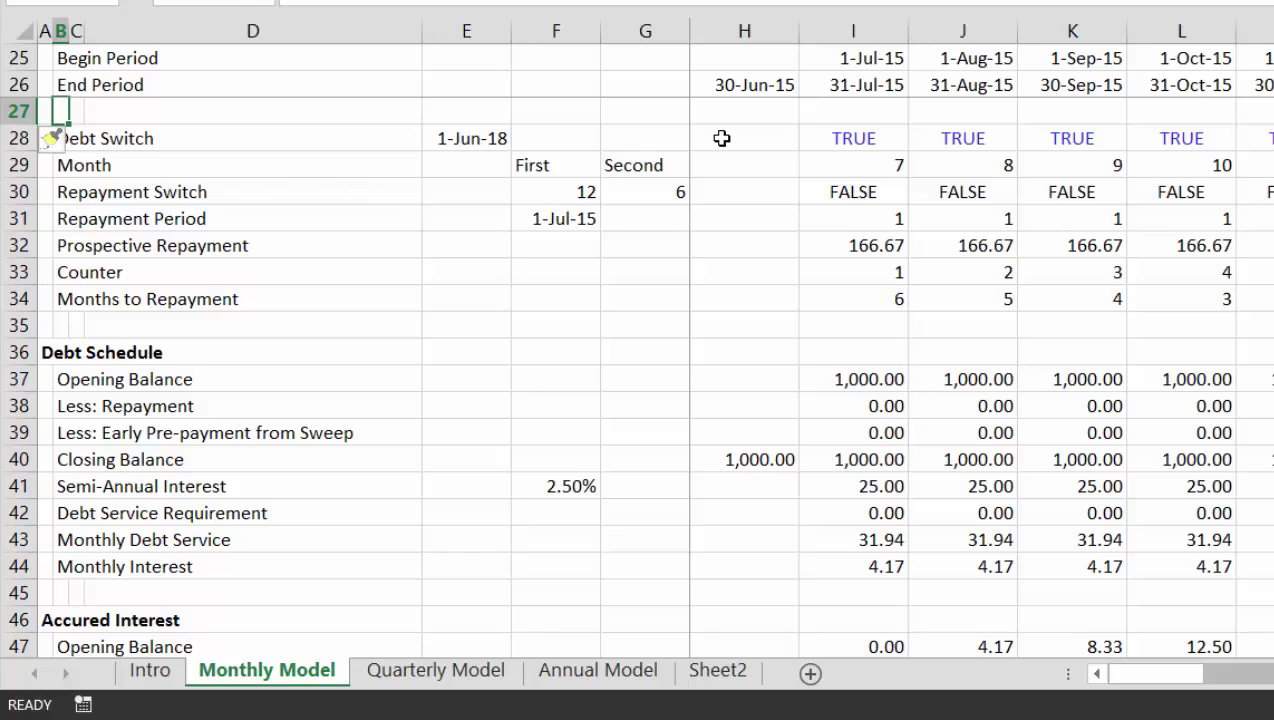
text(Year)
key(ctrl+Return)
key(Down)
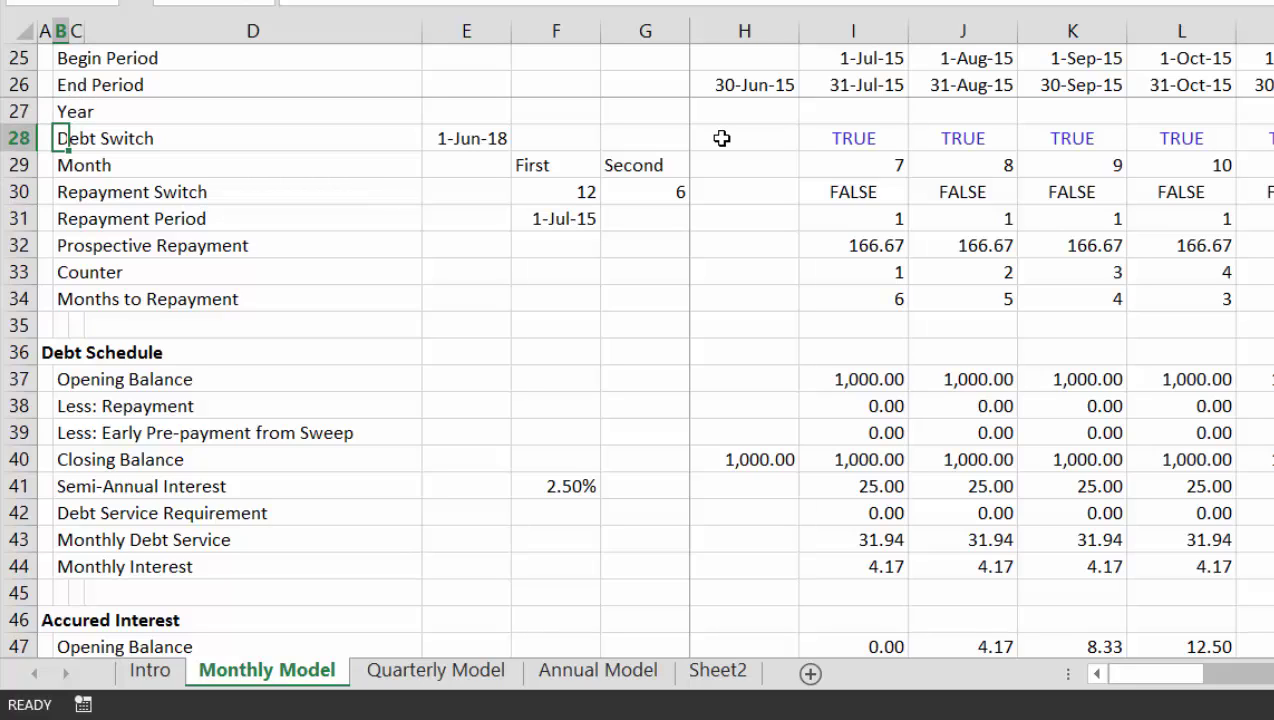
Enter a YEAR formula in I27 that takes the year from the period date above in the same column.
key(Up)
key(Right)
key(Right)
key(Right)
key(Right)
key(Right)
key(Right)
key(Right)
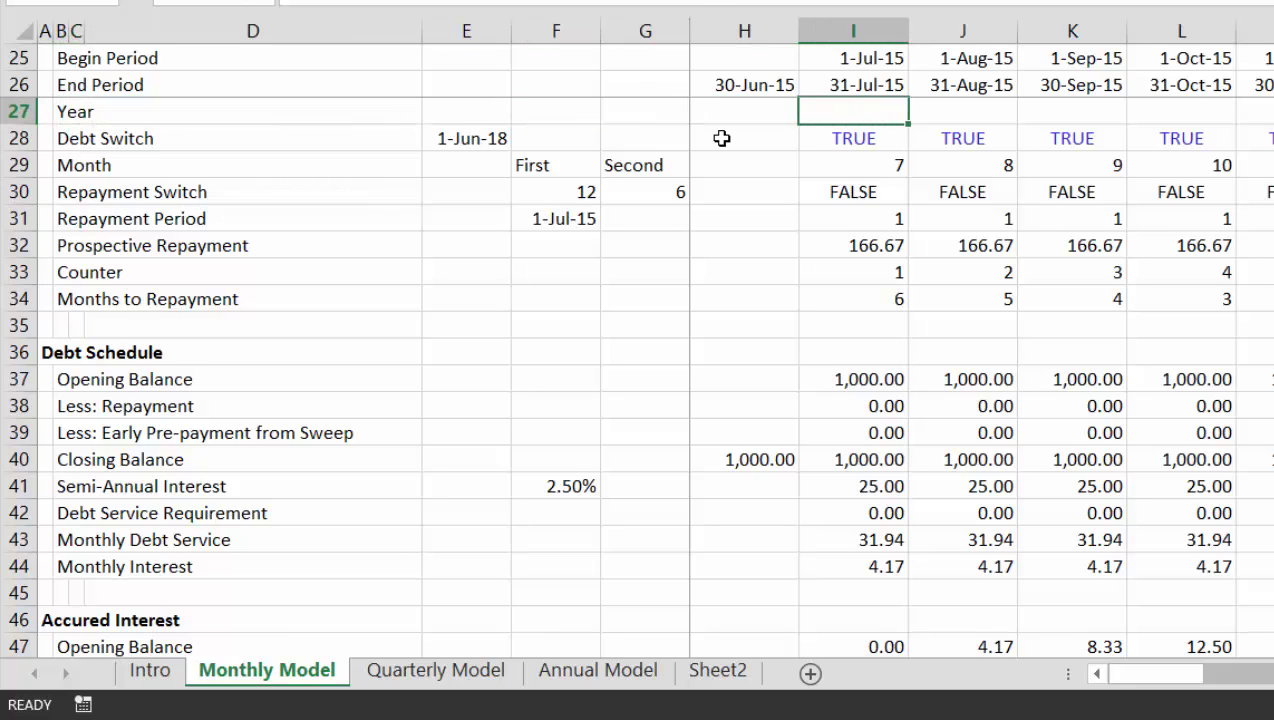
text(=year()
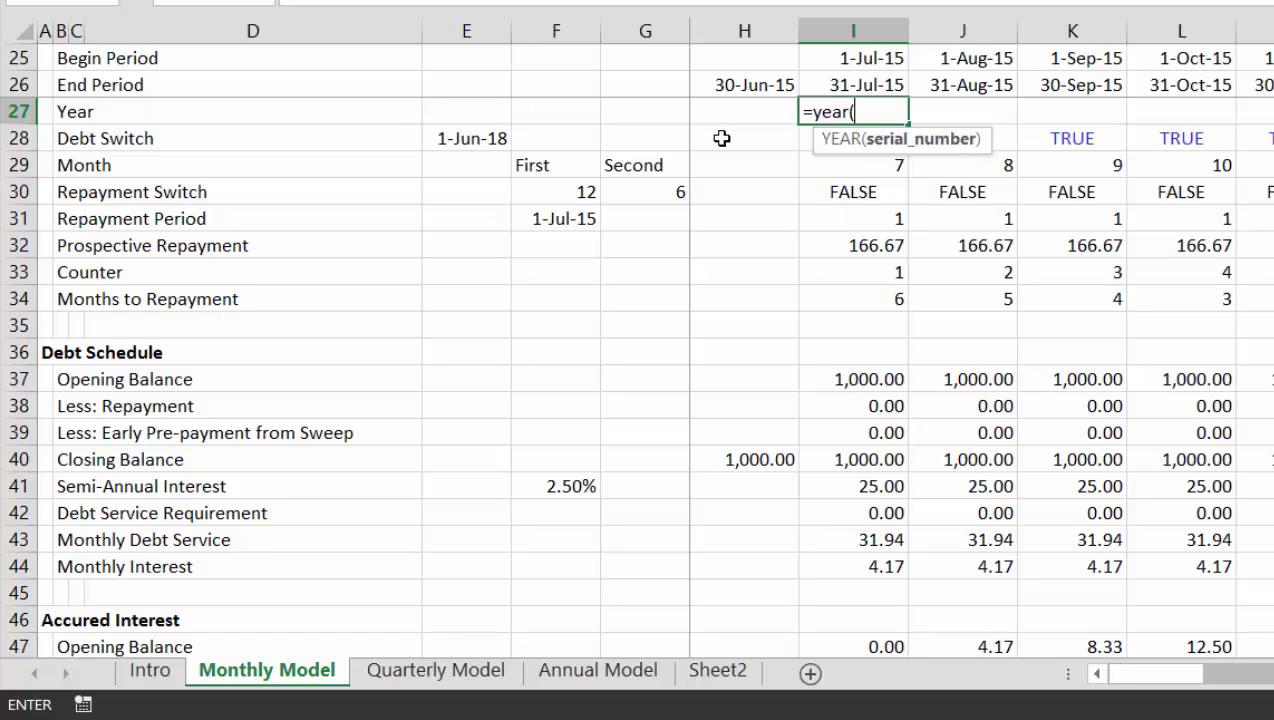
key(Up)
key(Up)
key(Down)
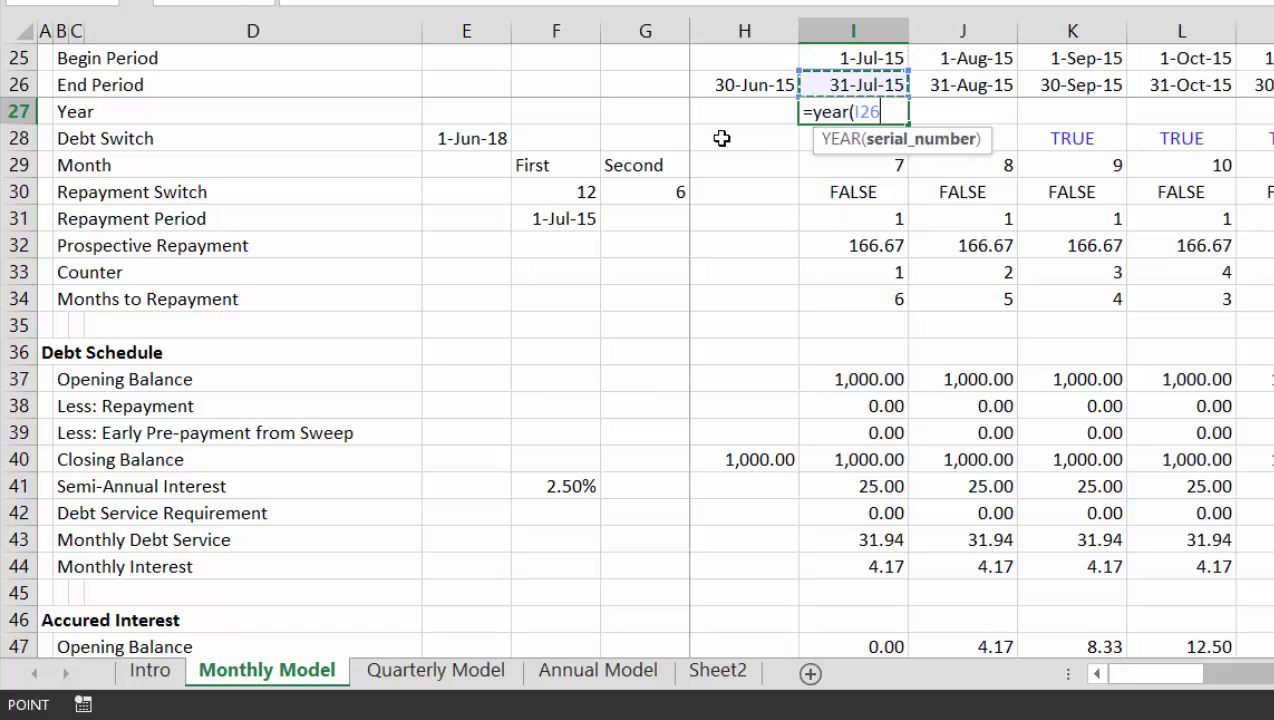
key(Up)
key(ctrl+Return)
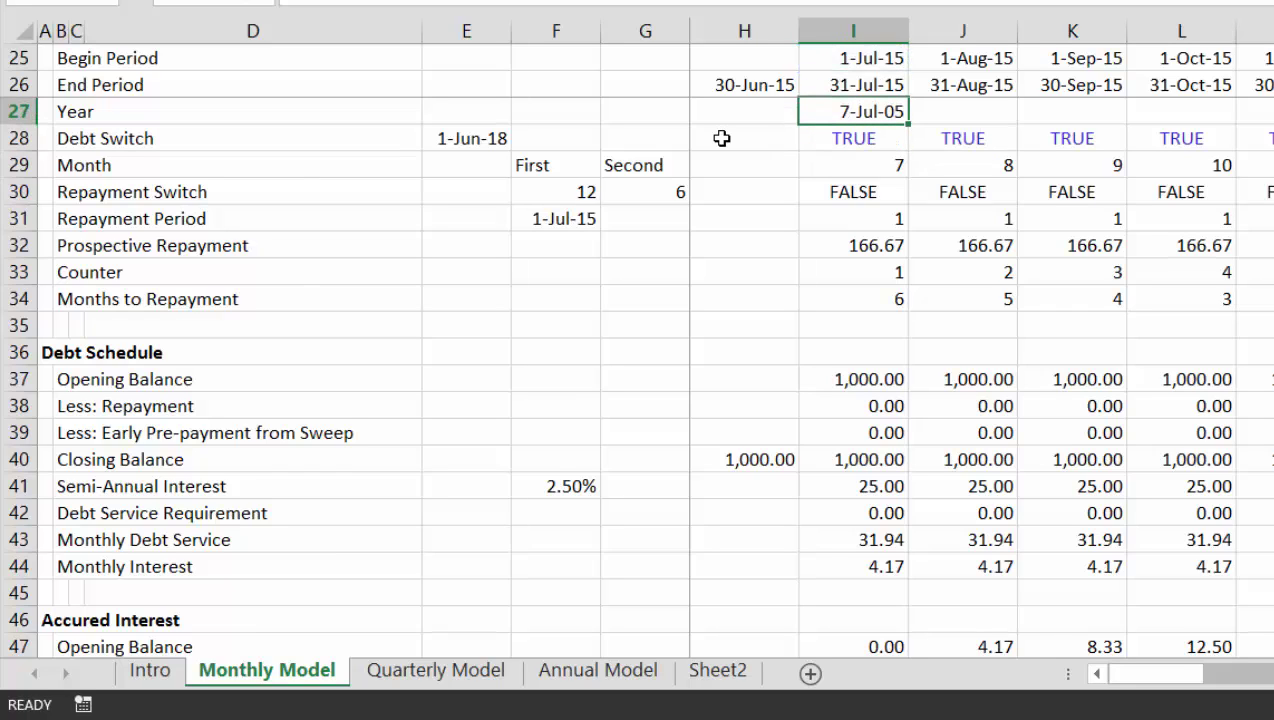
Format the year in I27 as a General number and fill the formula across the rest of the Year row.
key(ctrl+shift+grave)
key(ctrl+shift+Right)
key(ctrl+r)
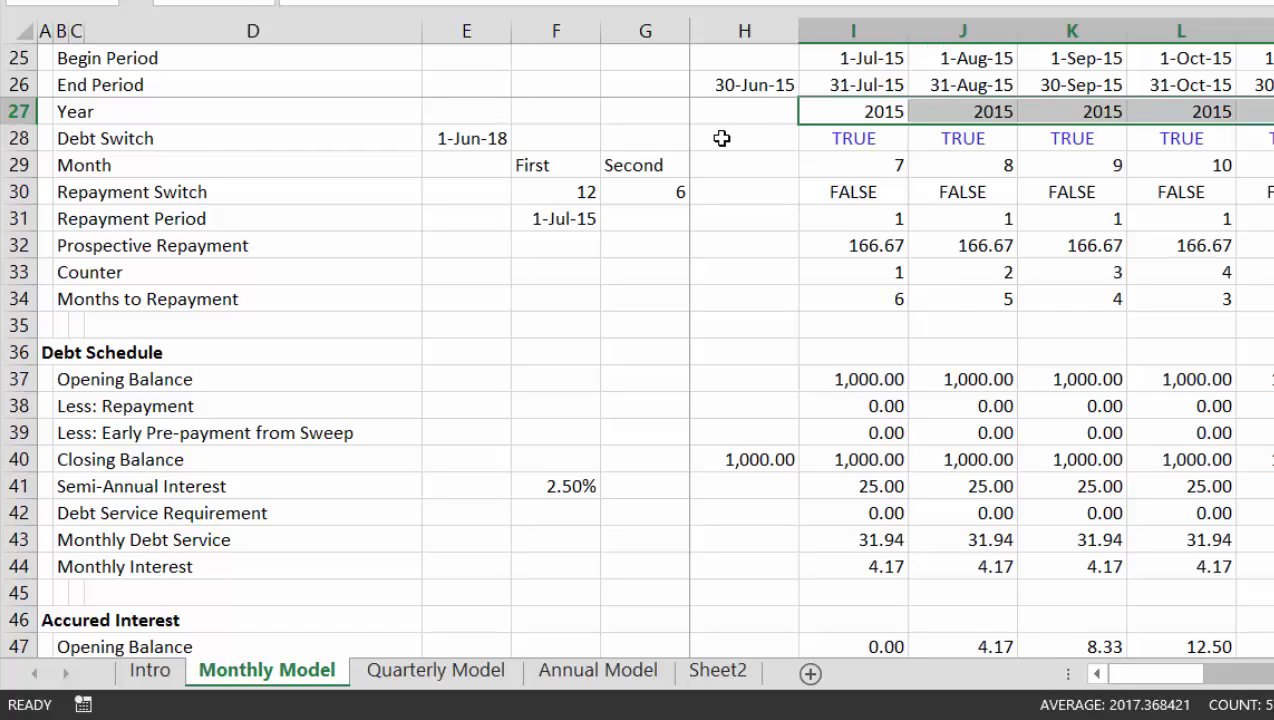
key(Right)
key(Right)
key(Right)
key(Right)
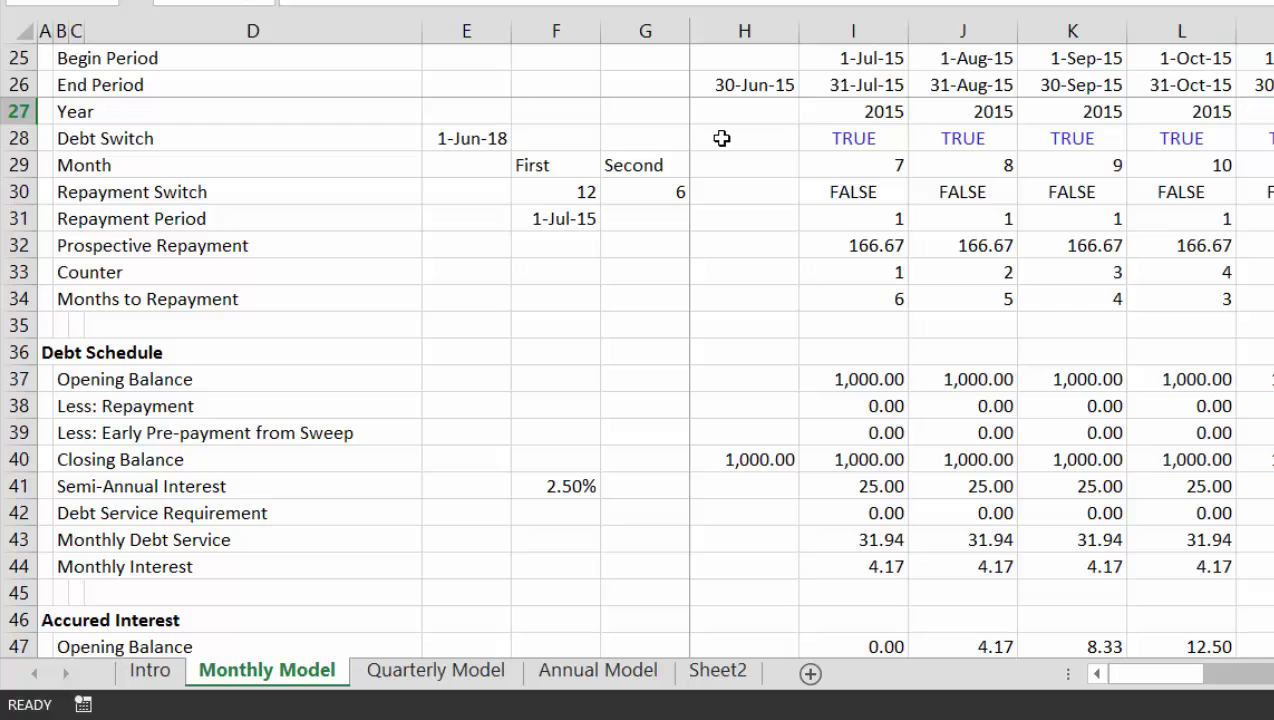
Check the Year row across the whole monthly timeline, from July 2015 to March 2020 and back to I27.
key(Right)
key(Right)
key(Right)
key(Right)
key(Right)
key(Right)
key(Right)
key(Right)
key(Right)
key(Right)
key(Right)
key(Right)
key(Right)
key(Right)
key(Right)
key(Right)
key(Right)
key(Right)
key(Right)
key(Right)
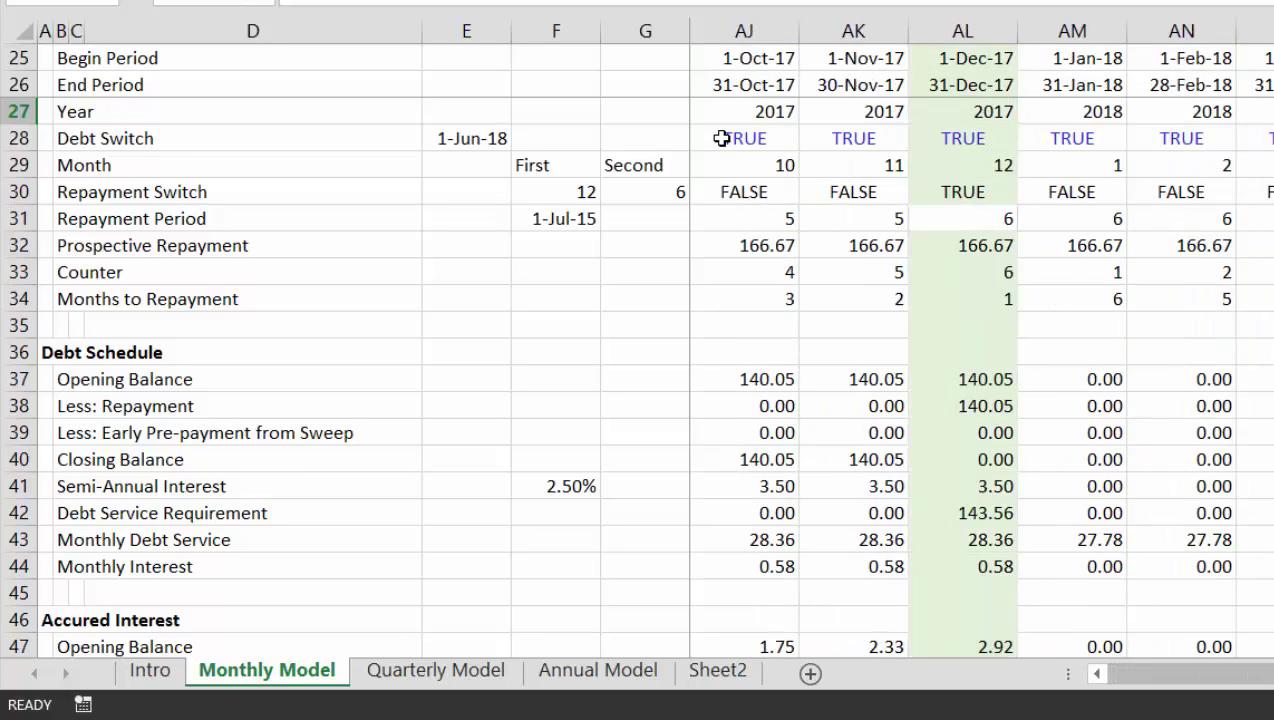
key(Right)
key(Right)
key(Right)
key(Right)
key(Right)
key(Right)
key(Right)
key(Right)
key(Right)
key(Right)
key(Right)
key(Right)
key(Right)
key(Right)
key(Right)
key(Right)
key(Right)
key(Right)
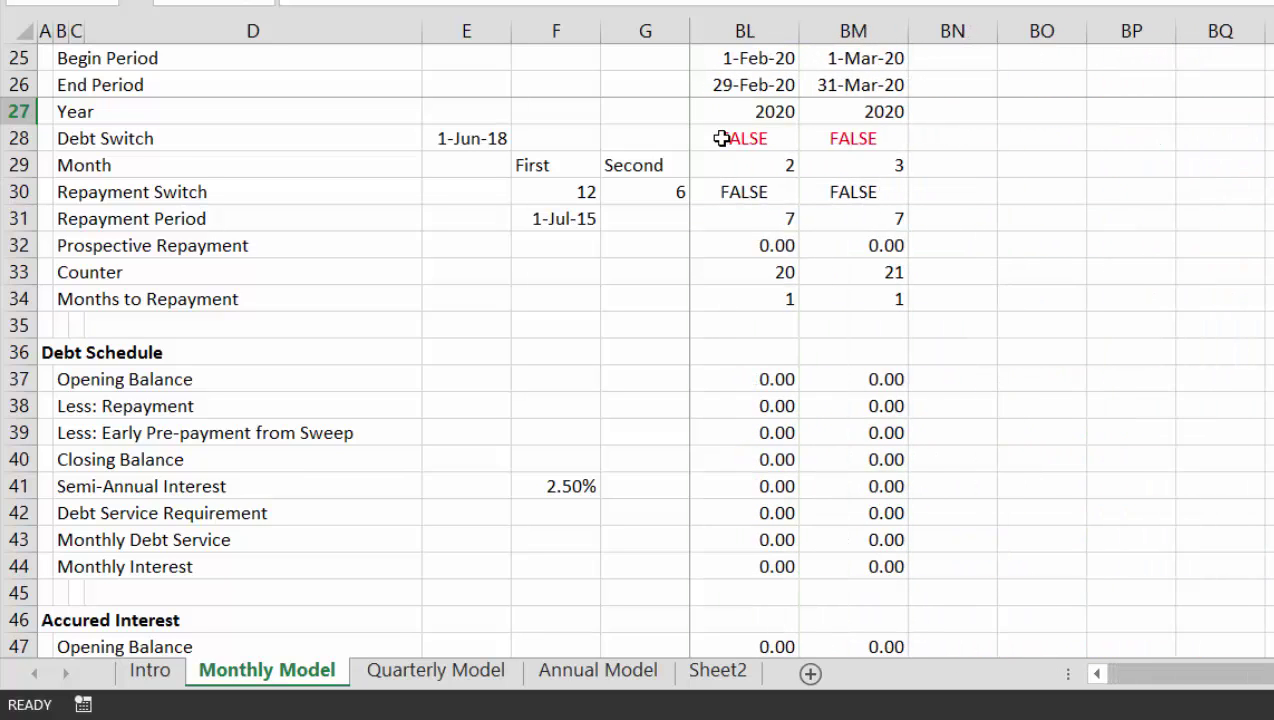
key(Left)
key(Left)
key(Left)
key(Left)
key(Left)
key(Left)
key(Left)
key(Left)
key(Left)
key(Left)
key(Left)
key(Left)
key(Left)
key(Left)
key(Left)
key(Left)
key(Left)
key(Left)
key(Left)
key(Left)
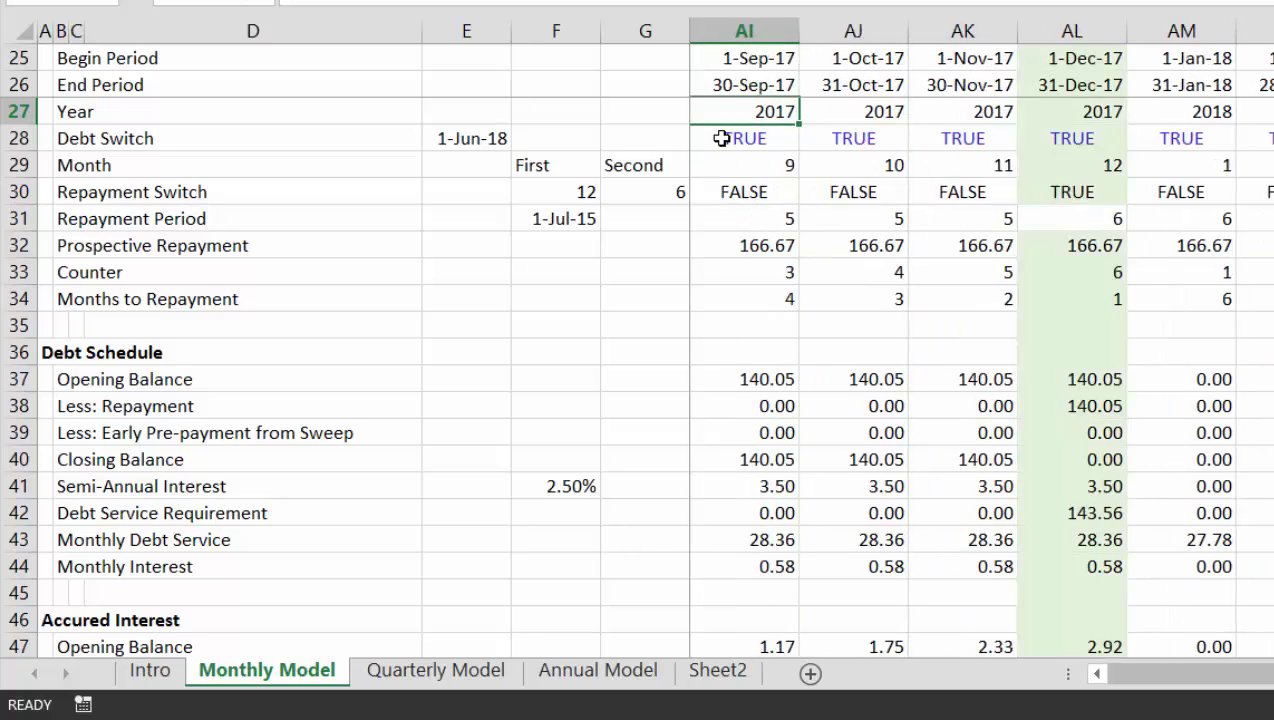
key(Left)
key(Left)
key(Left)
key(Left)
key(Left)
key(Left)
key(Left)
key(Left)
key(Left)
key(Left)
key(Left)
key(Left)
key(Left)
key(Left)
key(Left)
key(Left)
key(Left)
key(Left)
key(Right)
key(Right)
key(Right)
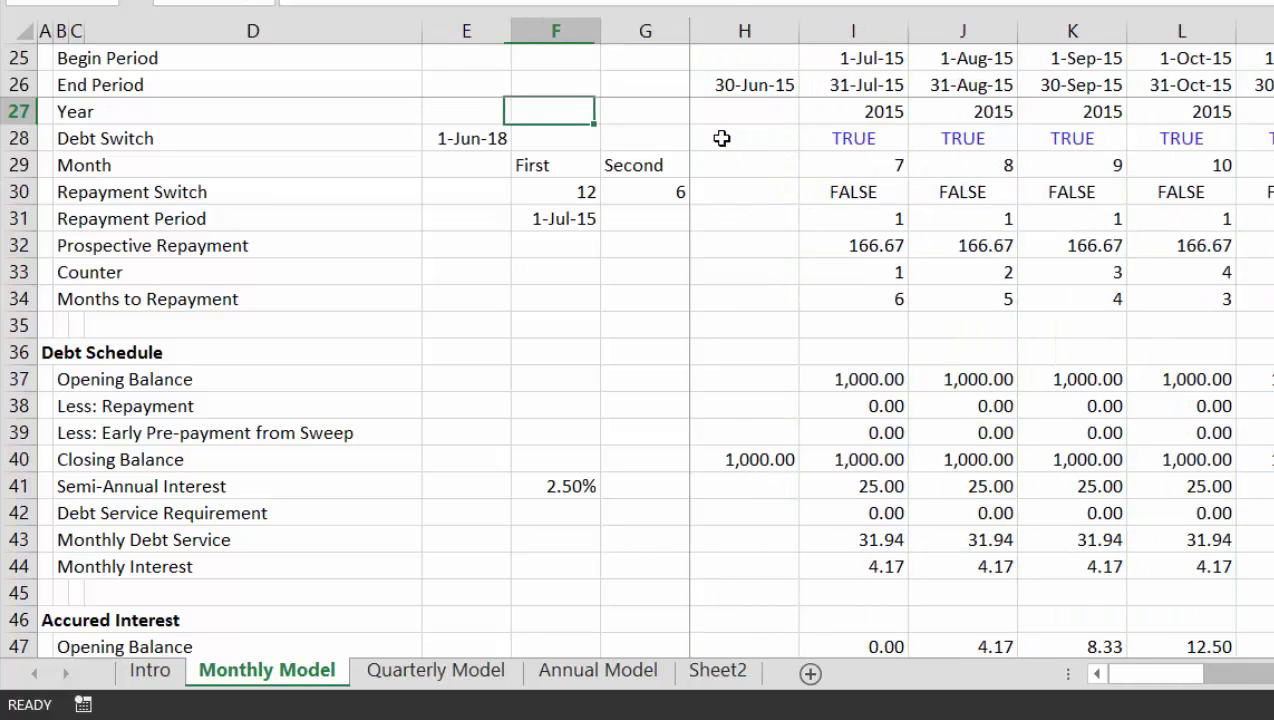
key(Right)
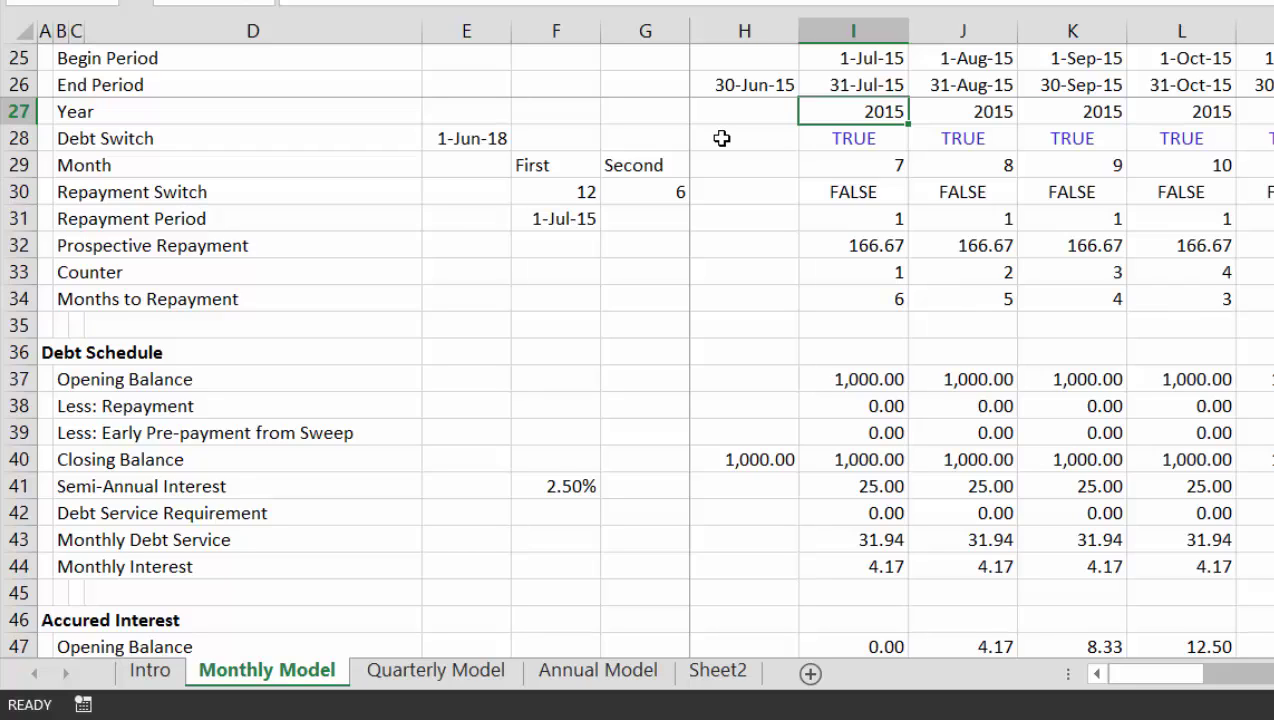
key(Right)
key(Right)
key(Right)
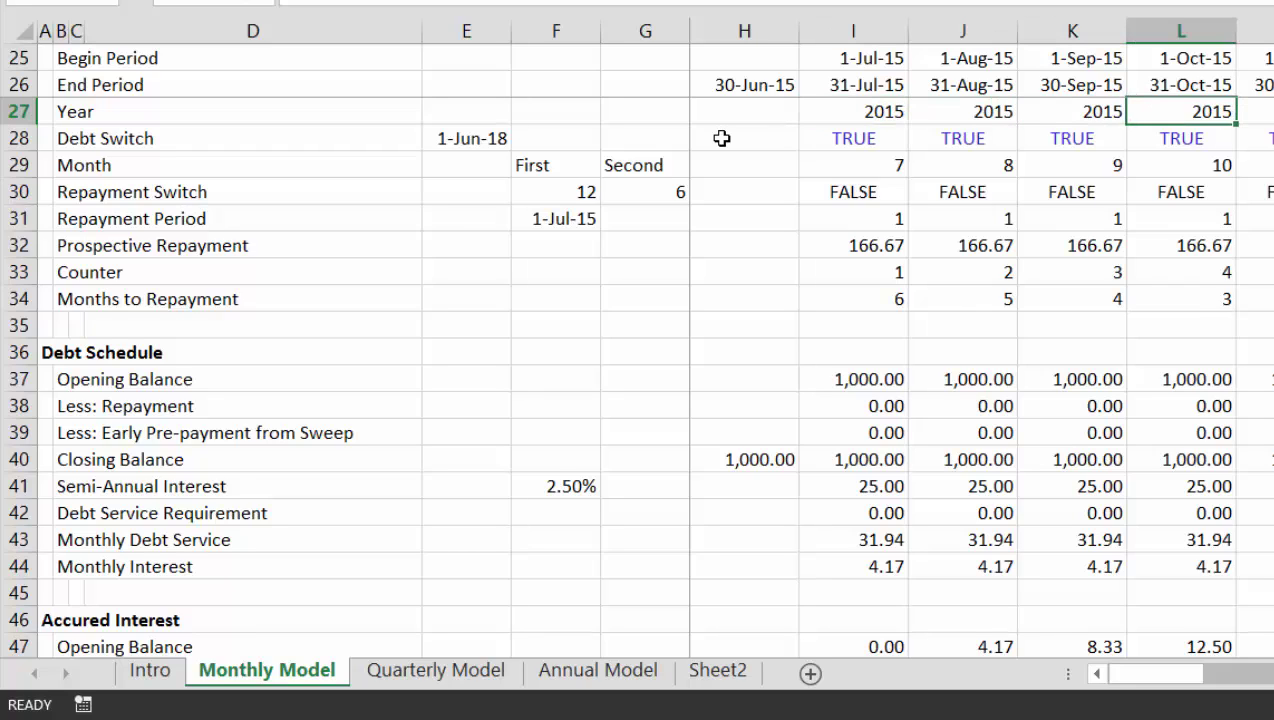
key(Left)
key(Left)
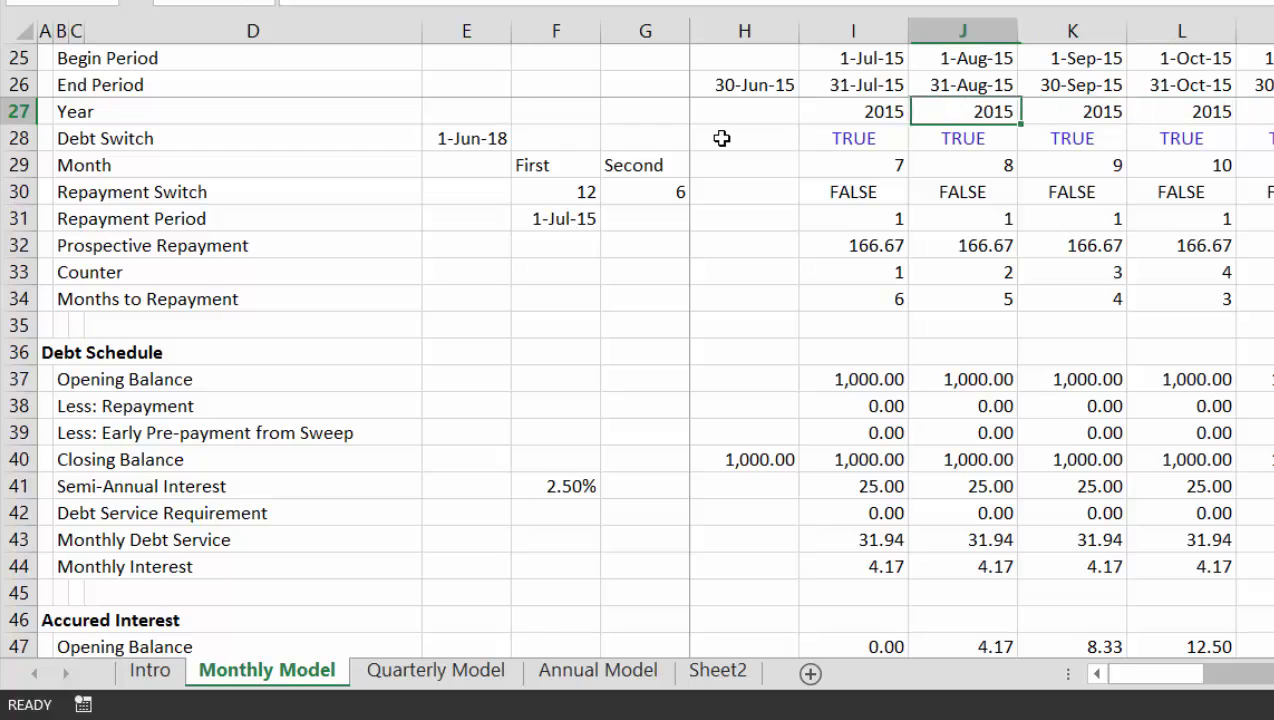
key(Left)
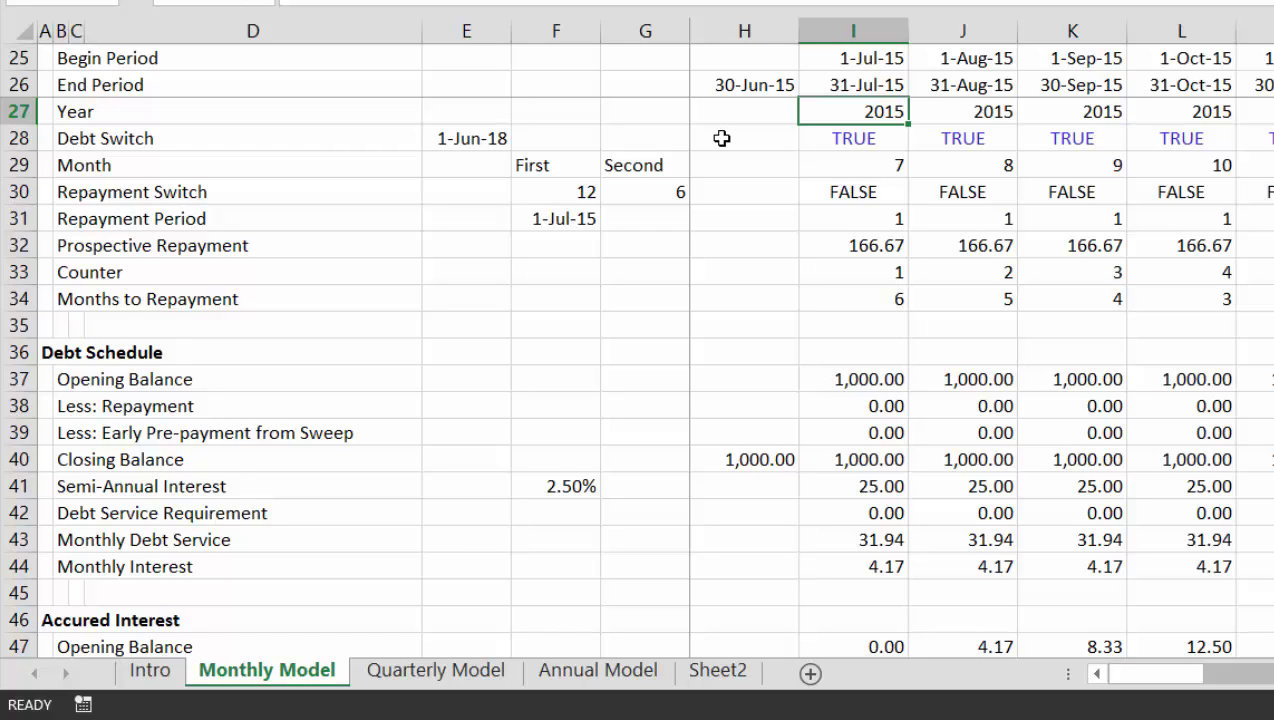
View the Quarterly Model sheet and return to the Monthly Model sheet.
key(Down)
key(Down)
key(Down)
key(Down)
key(Down)
key(Down)
key(Down)
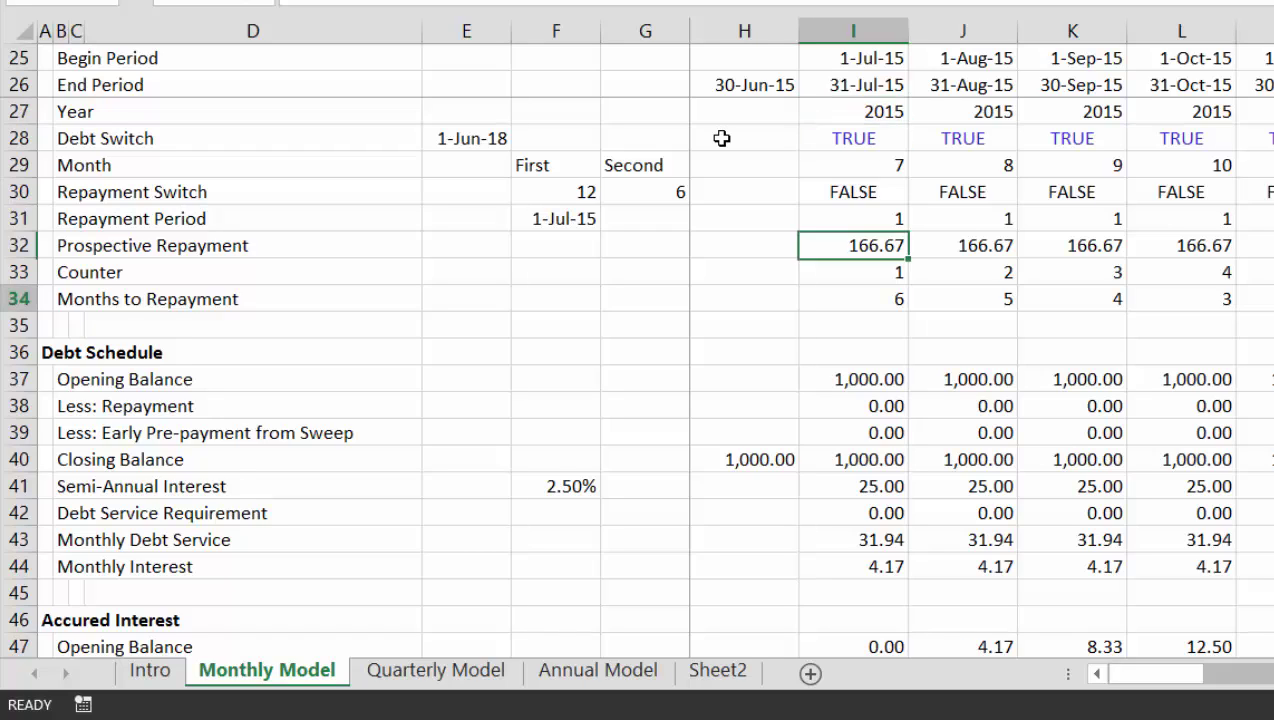
key(ctrl+Page_Down)
key(ctrl+Page_Down)
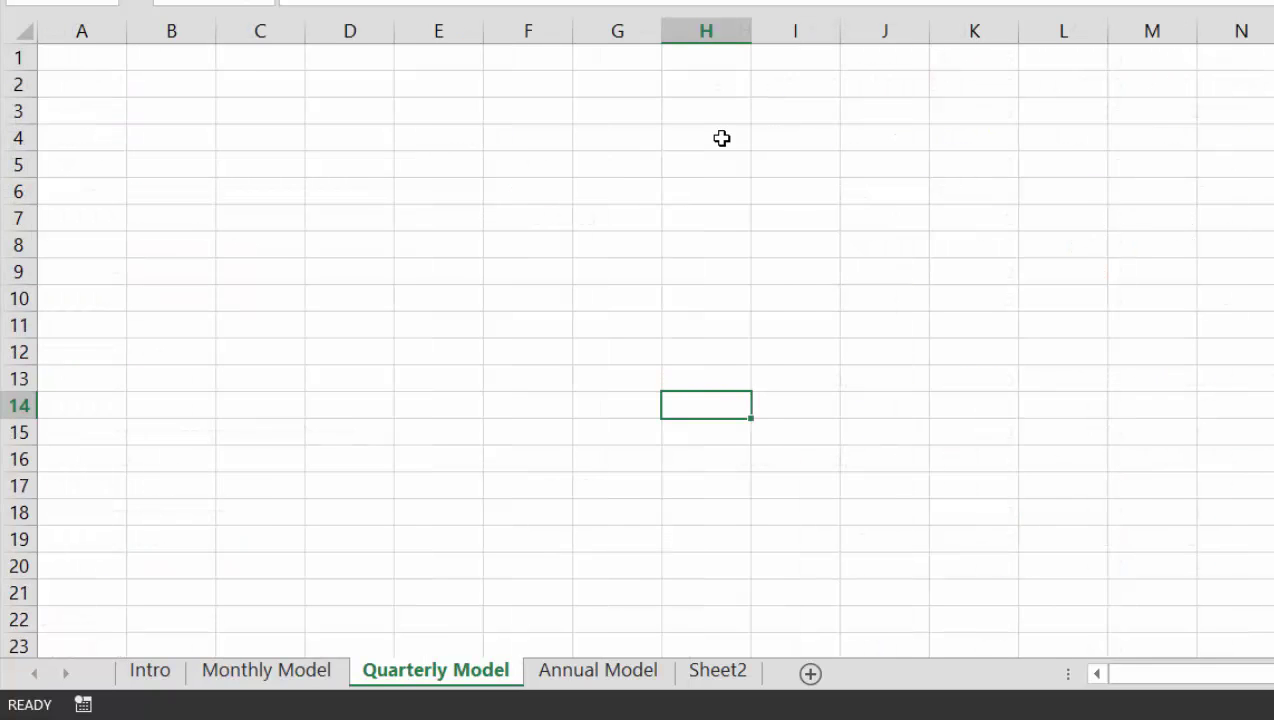
key(Left)
key(ctrl+Page_Up)
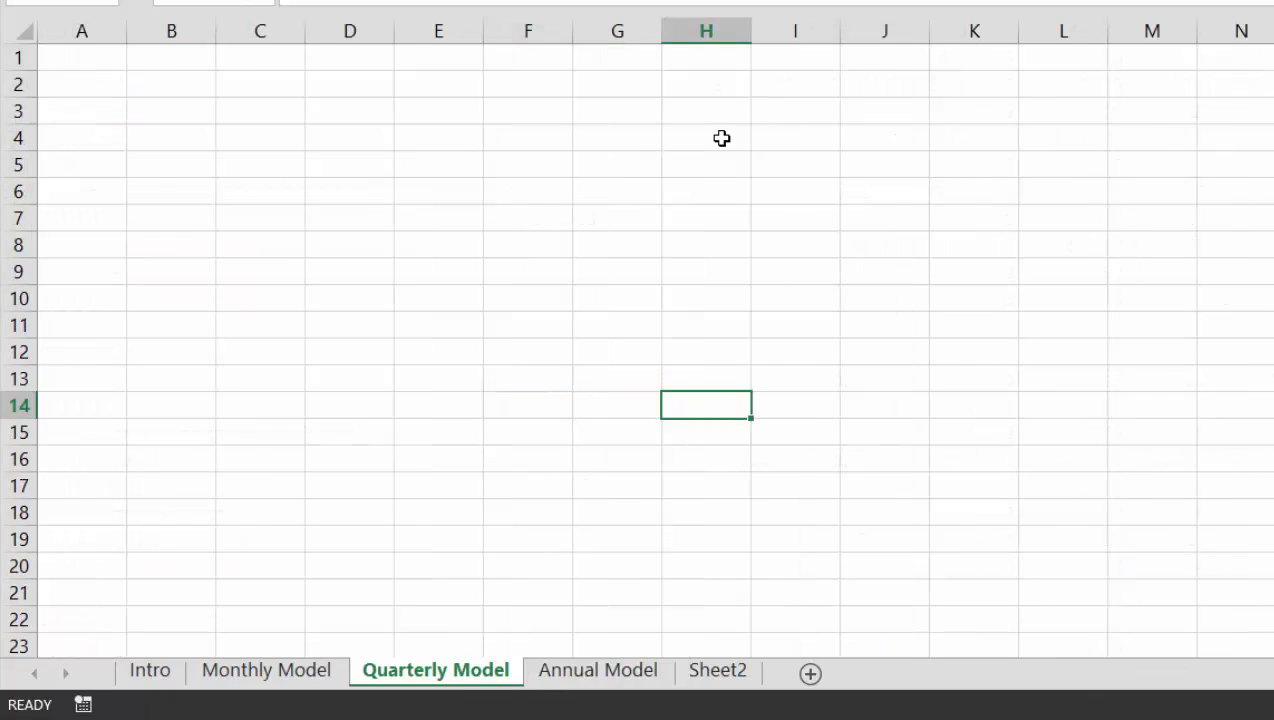
key(ctrl+Page_Up)
Copy the labels in A36:D122 of the Monthly Model sheet, from Debt Schedule down to Covenant Passed.
key(Up)
key(Up)
key(Up)
key(Up)
key(Up)
key(Up)
key(Up)
key(Up)
key(Up)
key(Up)
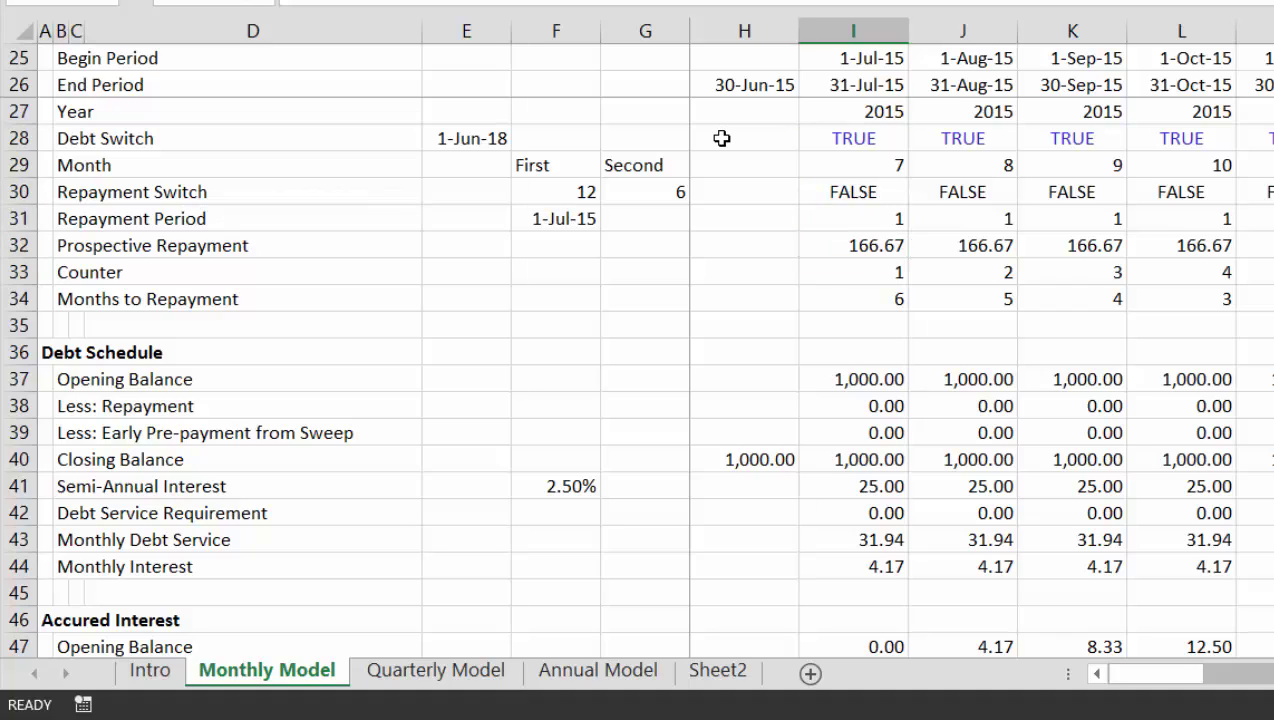
key(Left)
key(Left)
key(Left)
key(Left)
key(Left)
key(Left)
key(Left)
key(Left)
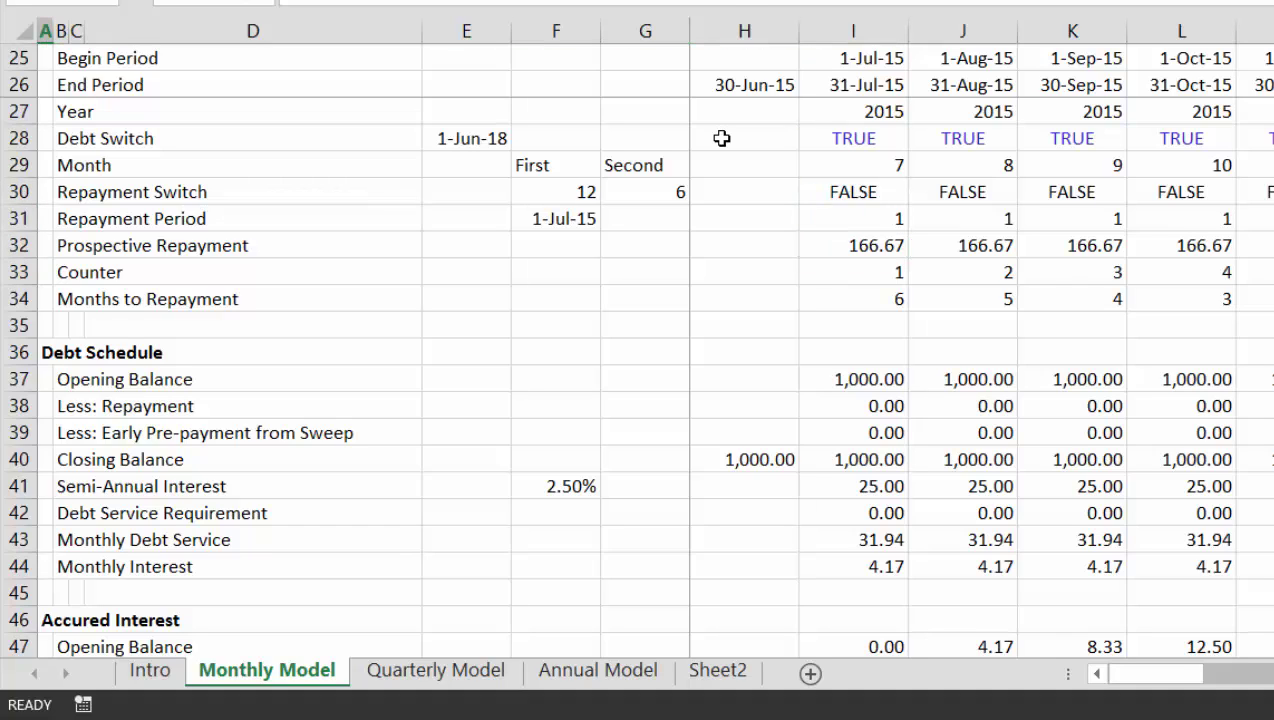
key(Down)
key(Down)
key(Down)
key(Down)
key(Down)
key(Down)
key(Down)
key(Down)
key(Down)
key(Down)
key(Down)
key(Down)
key(shift+Right)
key(shift+Right)
key(shift+Right)
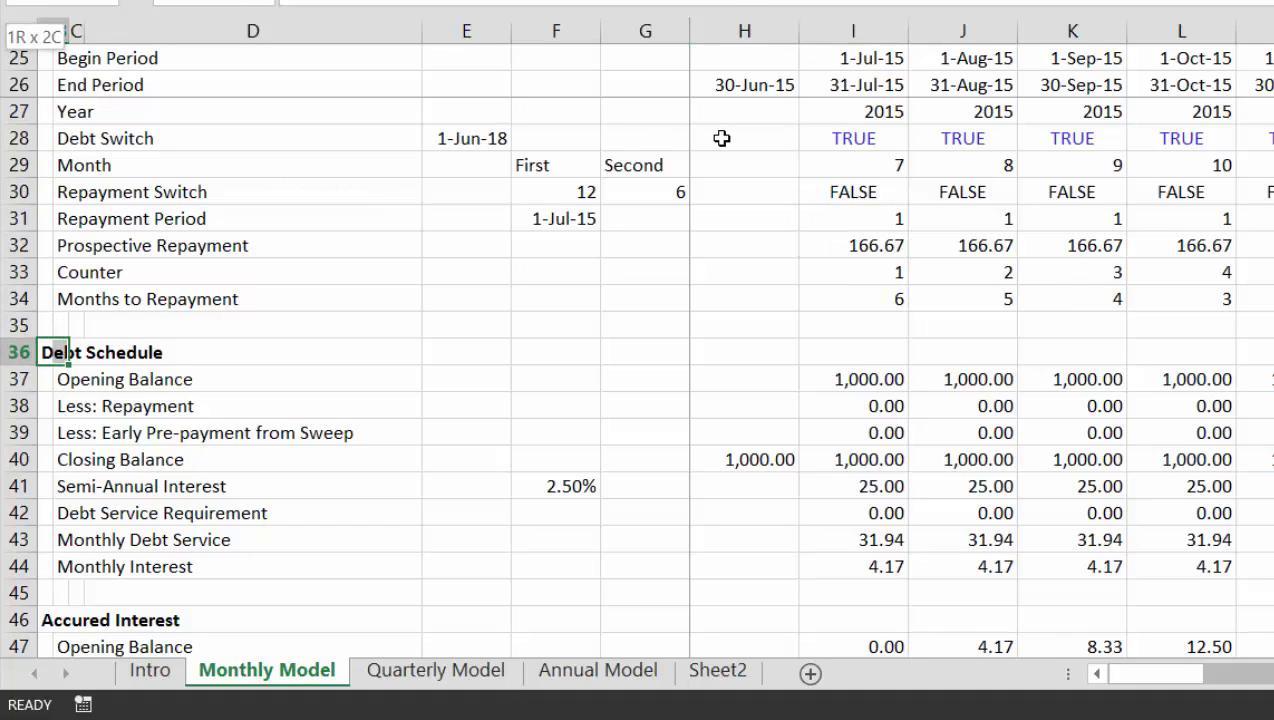
key(shift+Down)
key(shift+Down)
key(shift+Down)
key(shift+Down)
key(shift+Down)
key(shift+Down)
key(shift+Down)
key(shift+Down)
key(shift+Down)
key(shift+Down)
key(shift+Down)
key(shift+Down)
key(shift+Down)
key(shift+Down)
key(shift+Down)
key(shift+Down)
key(shift+Down)
key(shift+Down)
key(shift+Down)
key(shift+Down)
key(shift+Down)
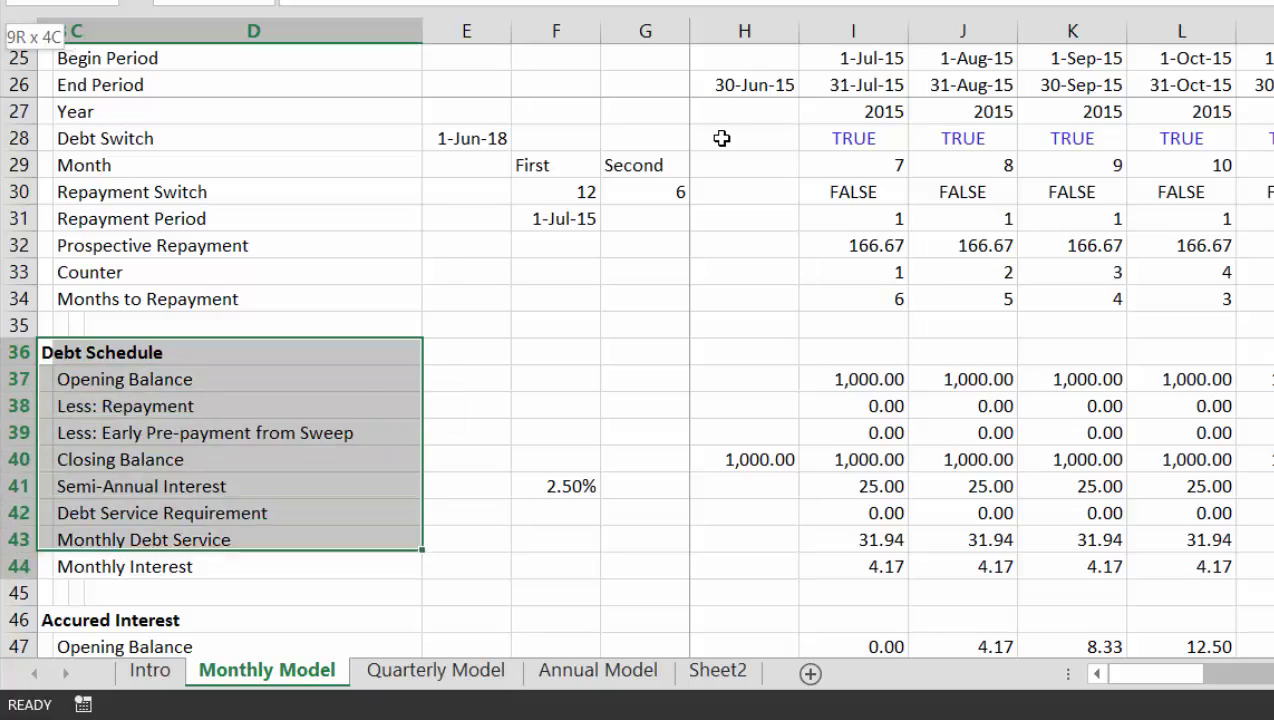
key(shift+Down)
key(shift+Down)
key(shift+Down)
key(shift+Down)
key(shift+Down)
key(shift+Down)
key(shift+Down)
key(shift+Down)
key(shift+Down)
key(shift+Down)
key(shift+Down)
key(shift+Down)
key(shift+Down)
key(shift+Down)
key(shift+Down)
key(shift+Down)
key(shift+Down)
key(shift+Down)
key(shift+Down)
key(shift+Down)
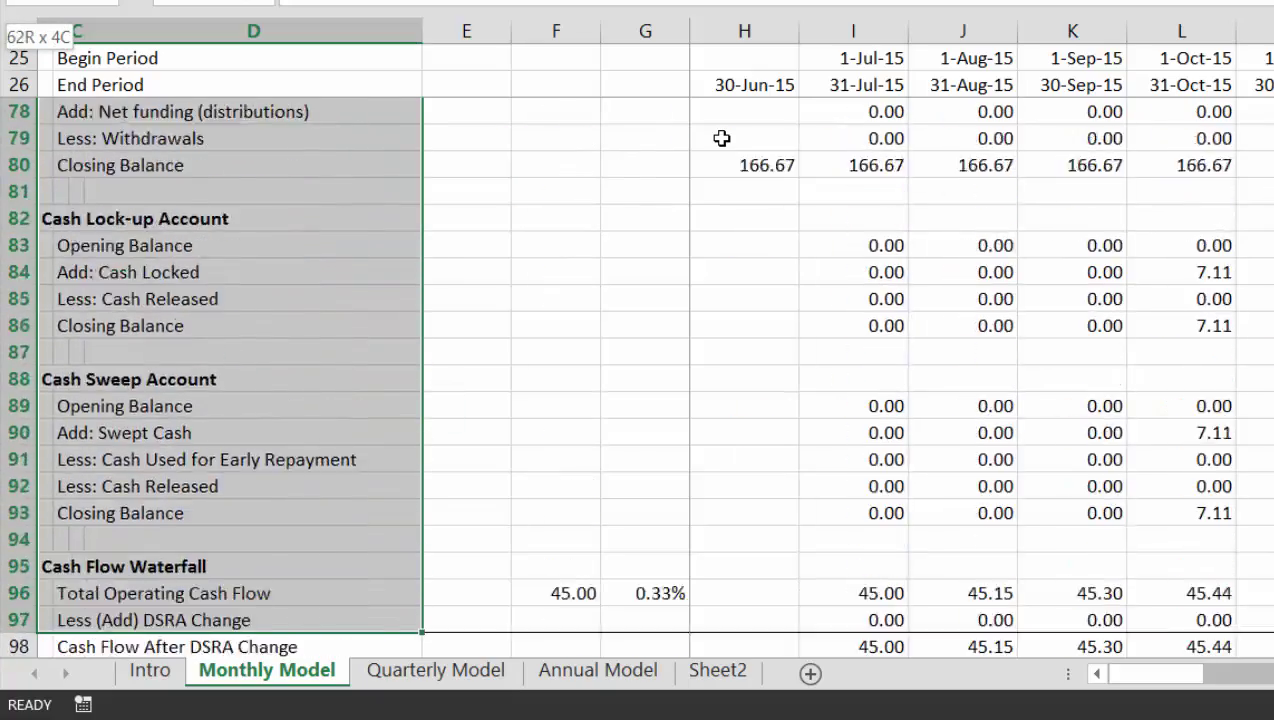
key(shift+Up)
key(shift+Up)
key(shift+Up)
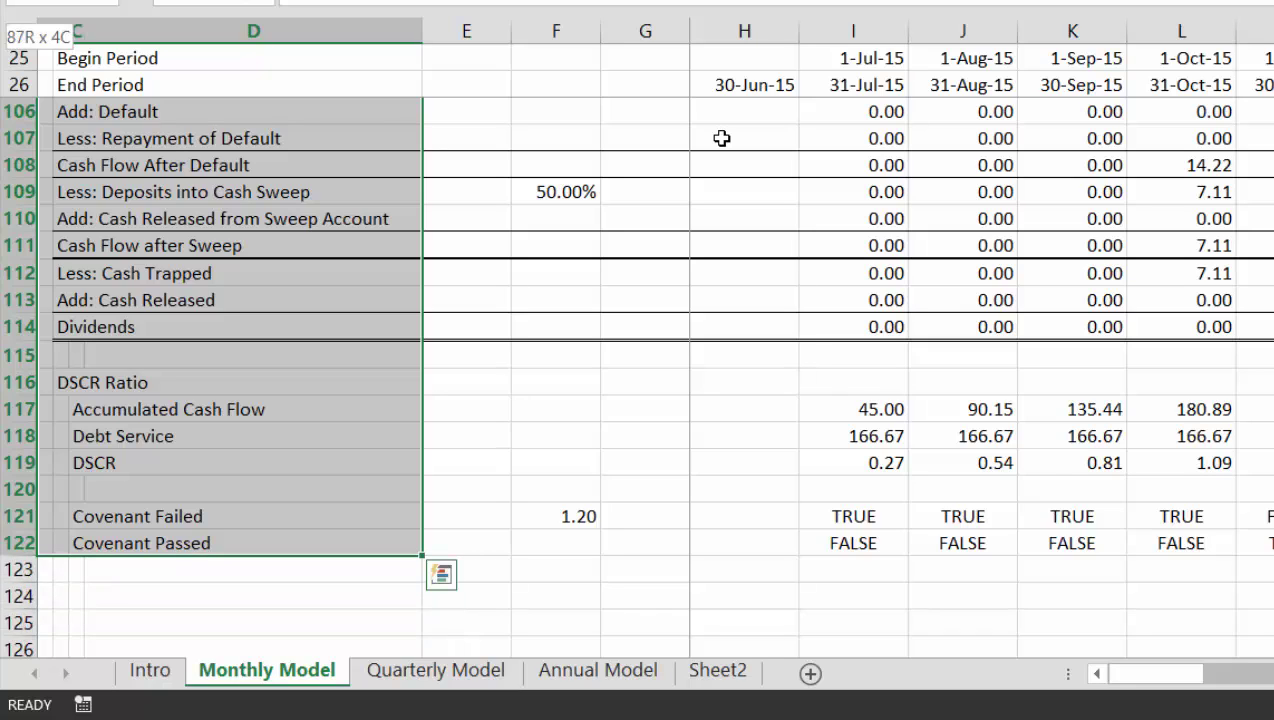
key(ctrl+c)
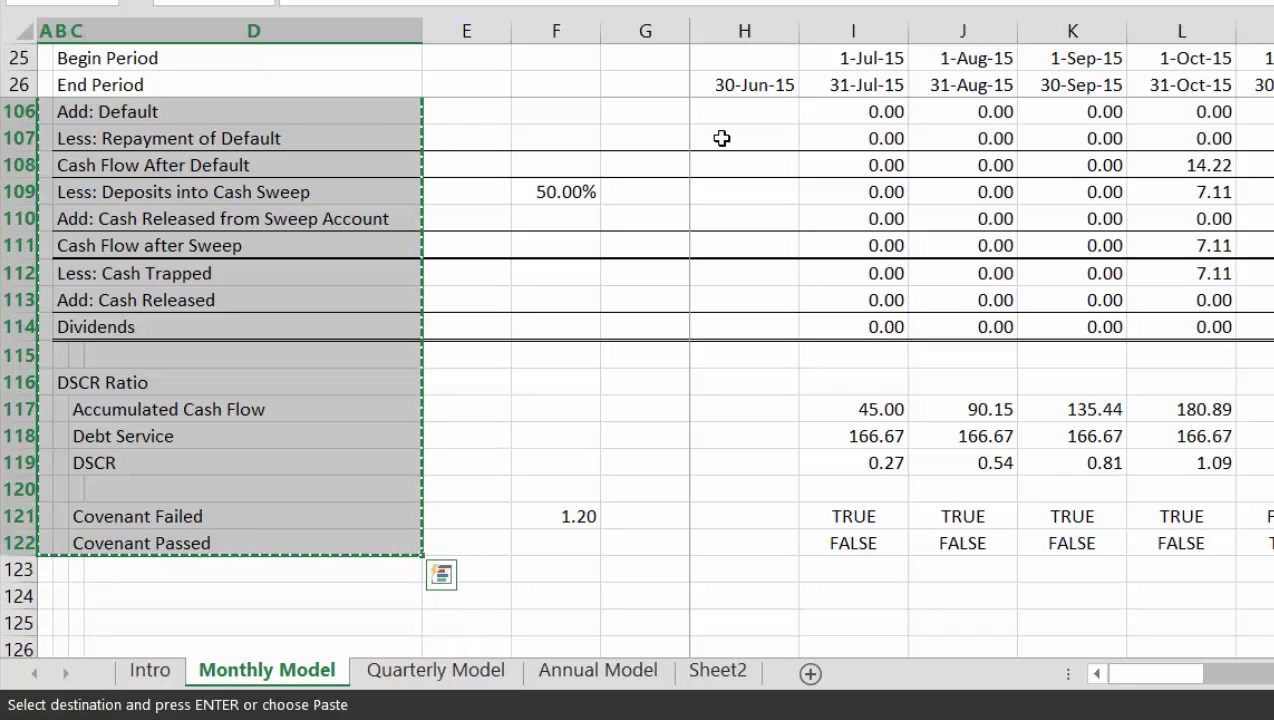
Paste the copied schedule labels into the Annual Model sheet starting at cell A4.
key(ctrl+Page_Down)
key(ctrl+Page_Down)
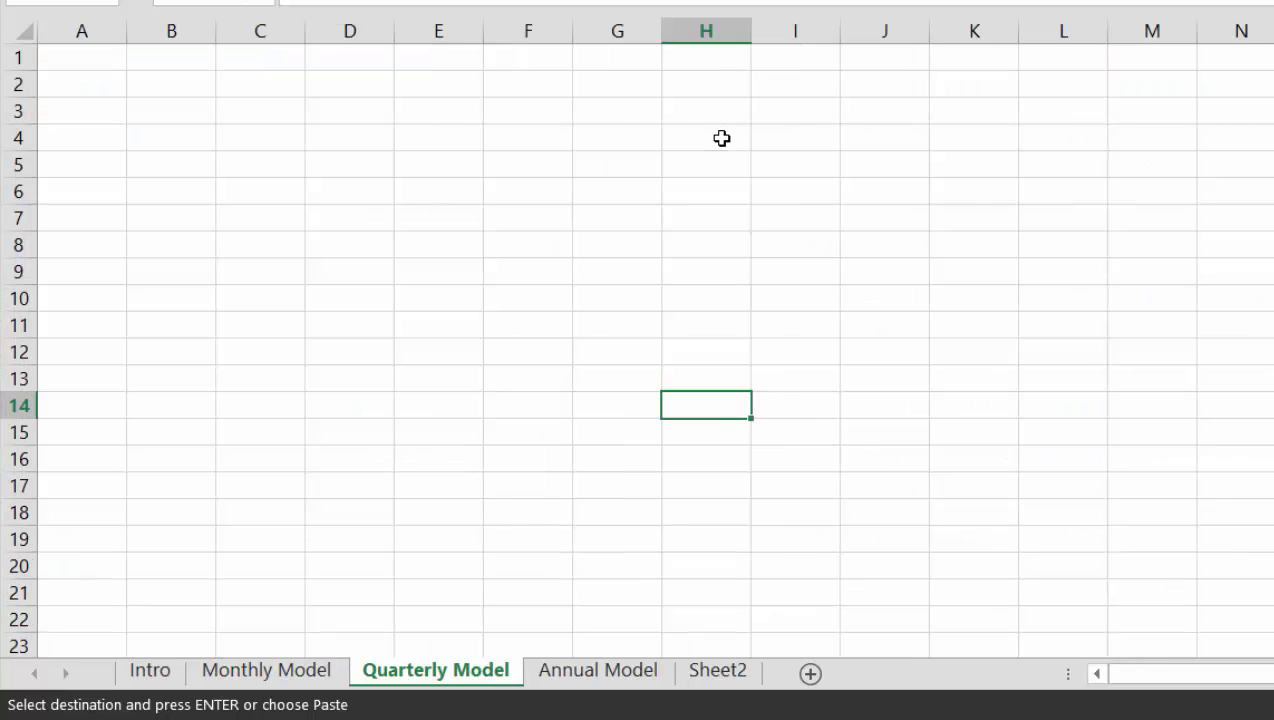
key(Left)
key(Left)
key(Left)
key(Left)
key(Left)
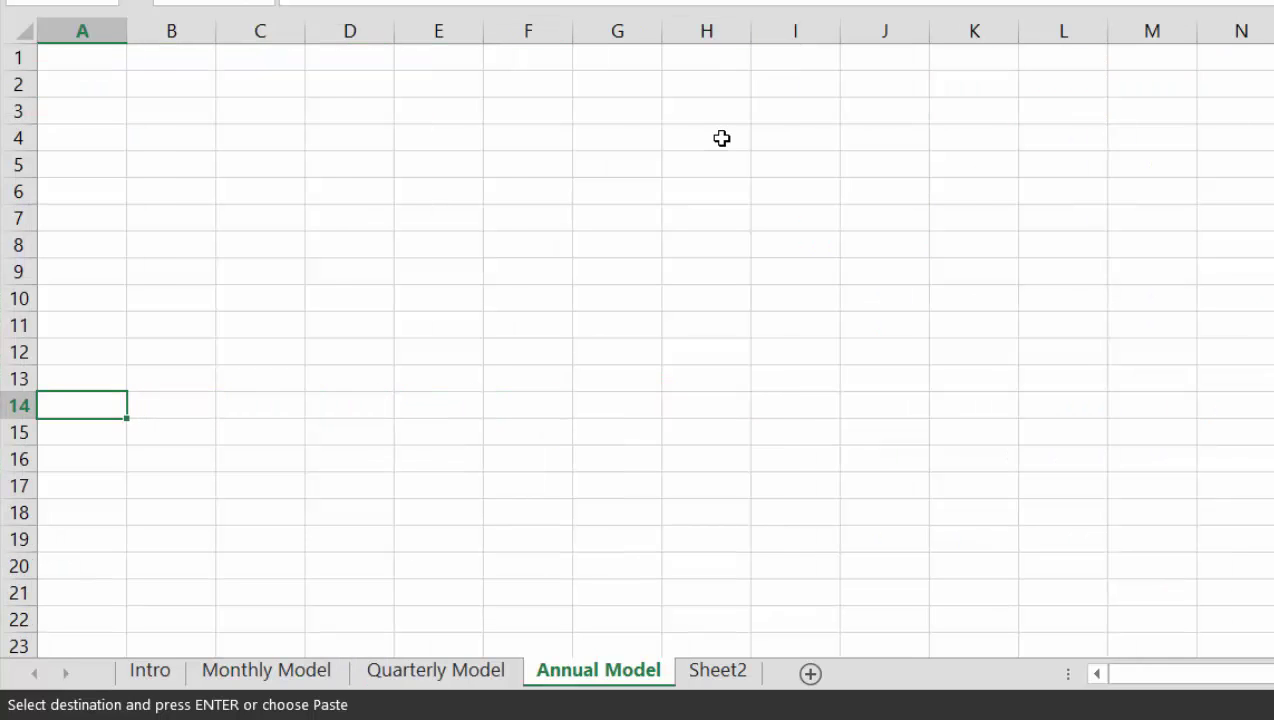
key(Up)
key(Up)
key(Up)
key(Up)
key(Up)
key(Up)
key(Up)
key(Up)
key(Up)
key(Up)
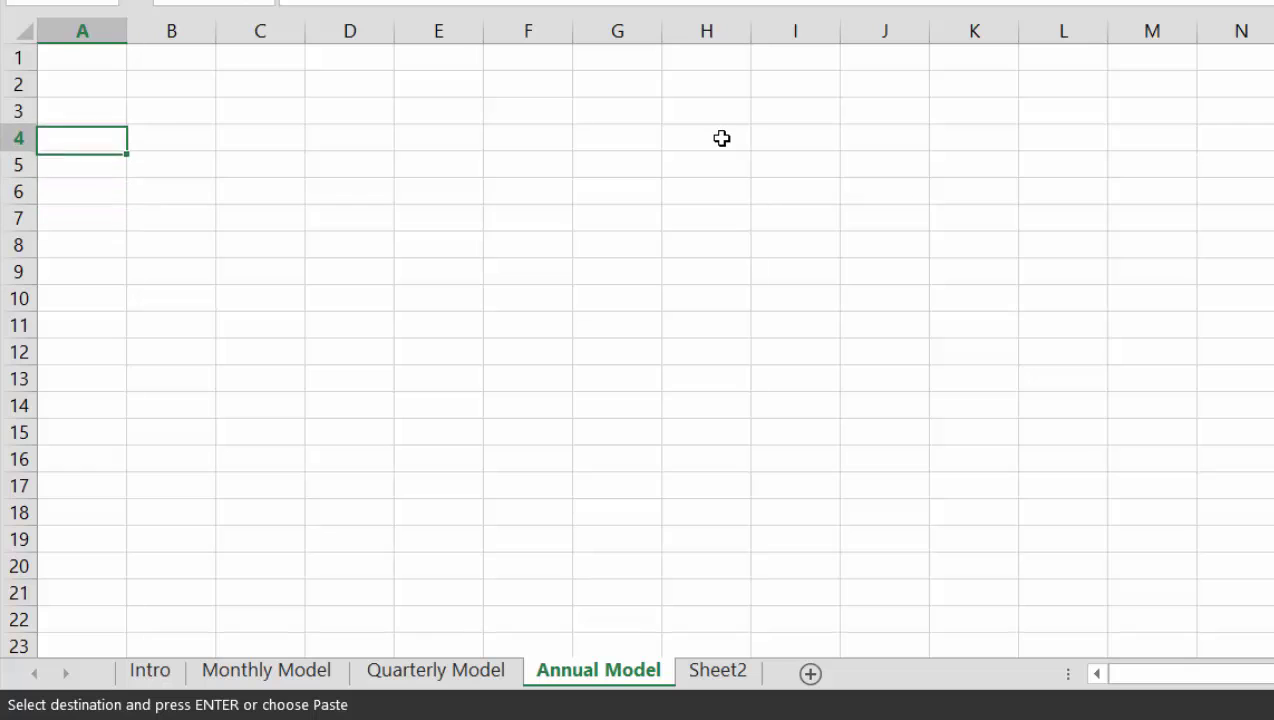
key(ctrl+v)
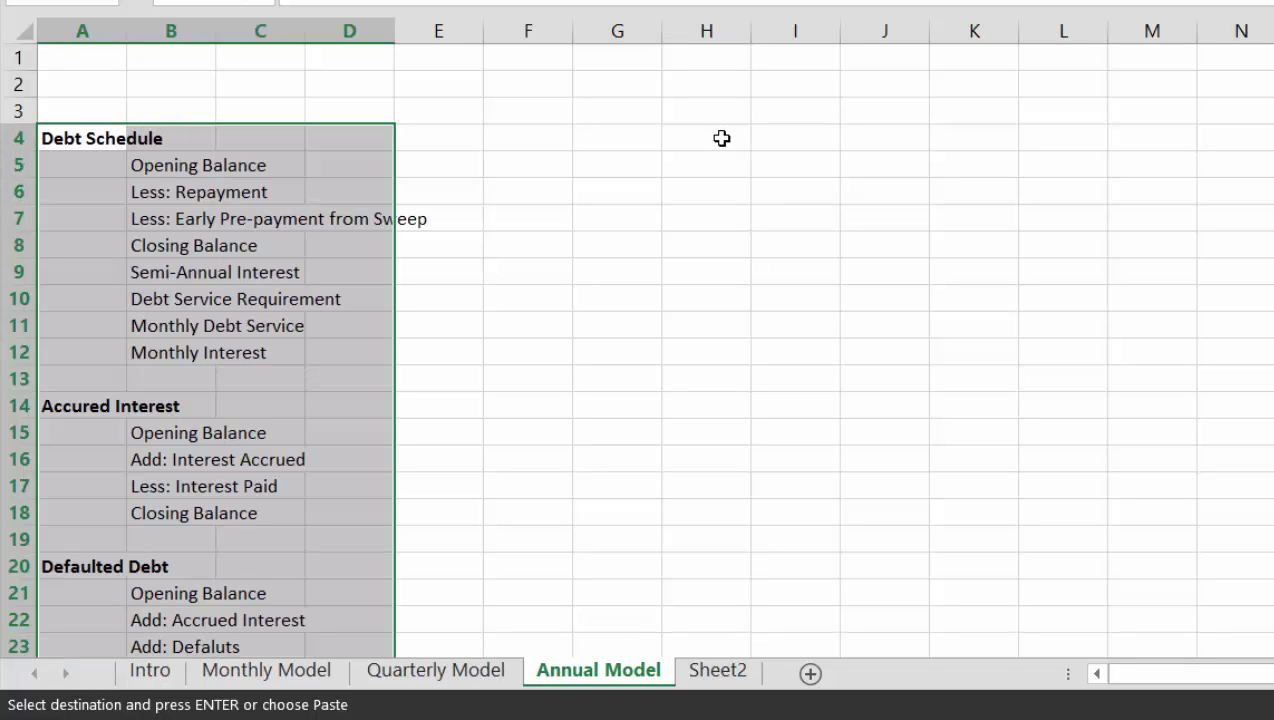
Apply the source column widths to the pasted labels with Paste Special.
key(ctrl+alt+v)
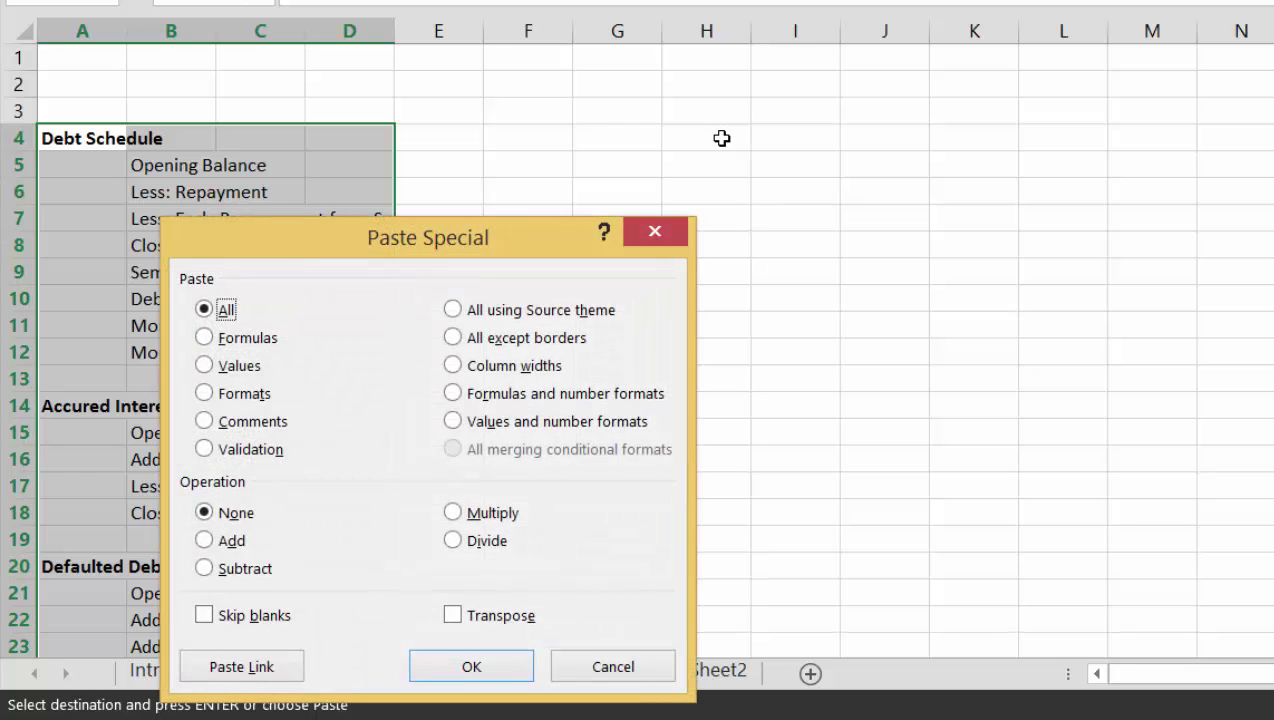
key(w)
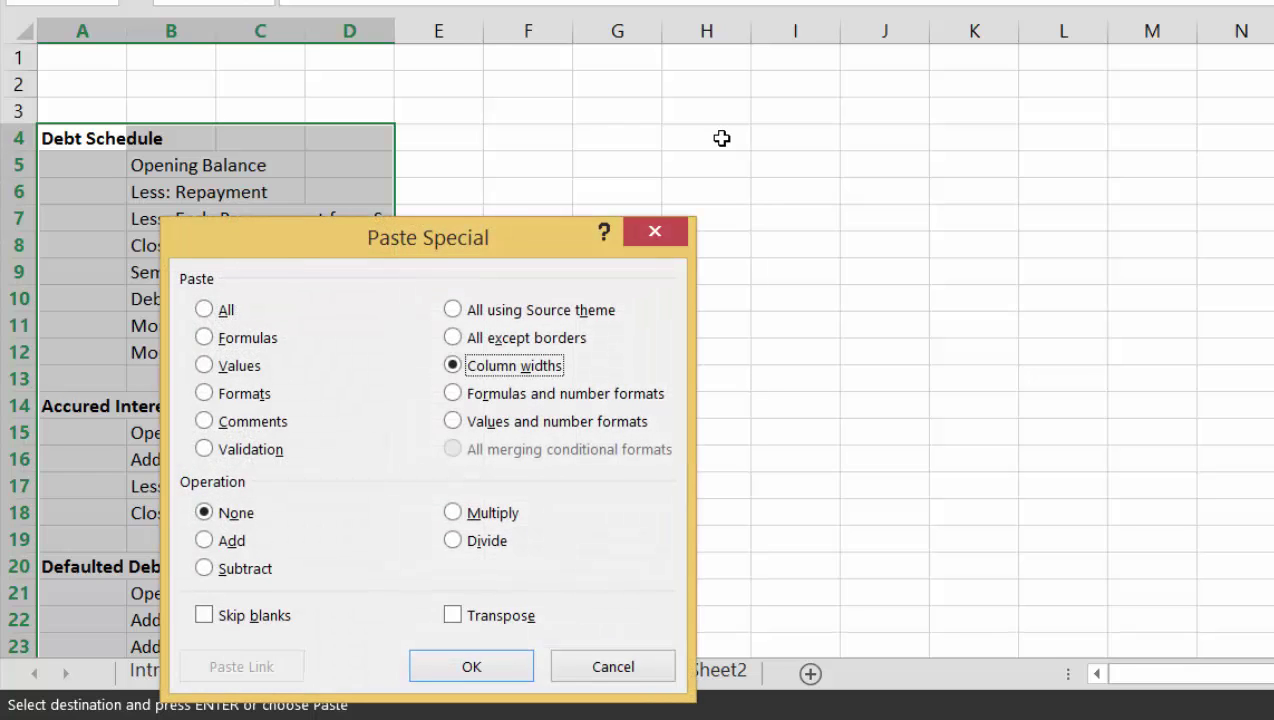
key(Return)
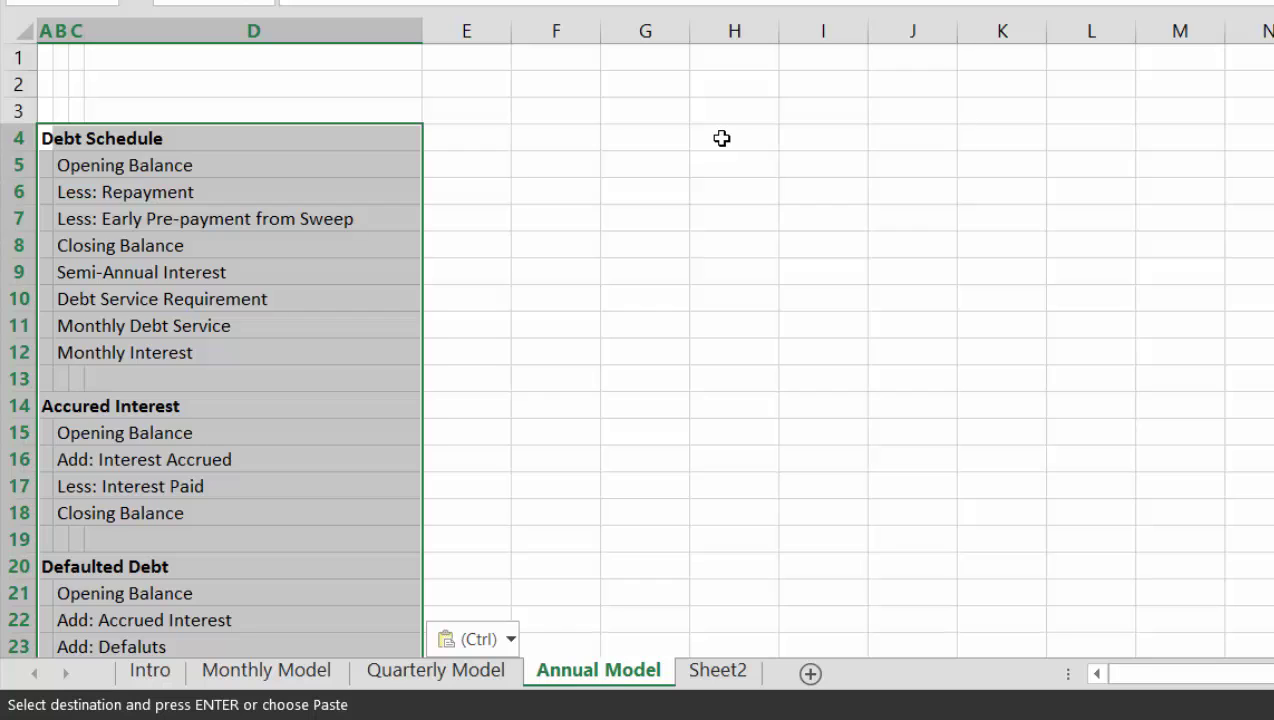
Enter a YEAR formula in E2 of the Annual Model that refers to the first Begin Period date, I25, on the Monthly Model sheet.
key(Right)
key(Up)
key(Up)
key(Right)
key(Right)
key(Right)
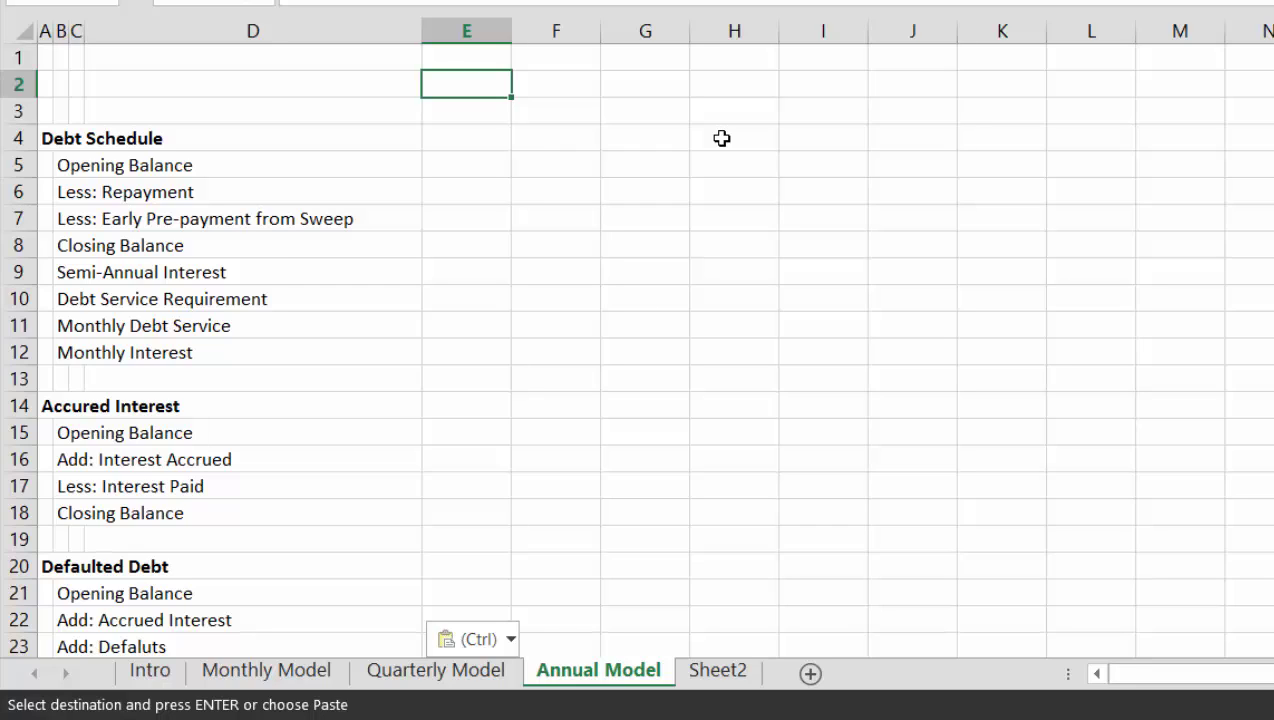
text(=ye)
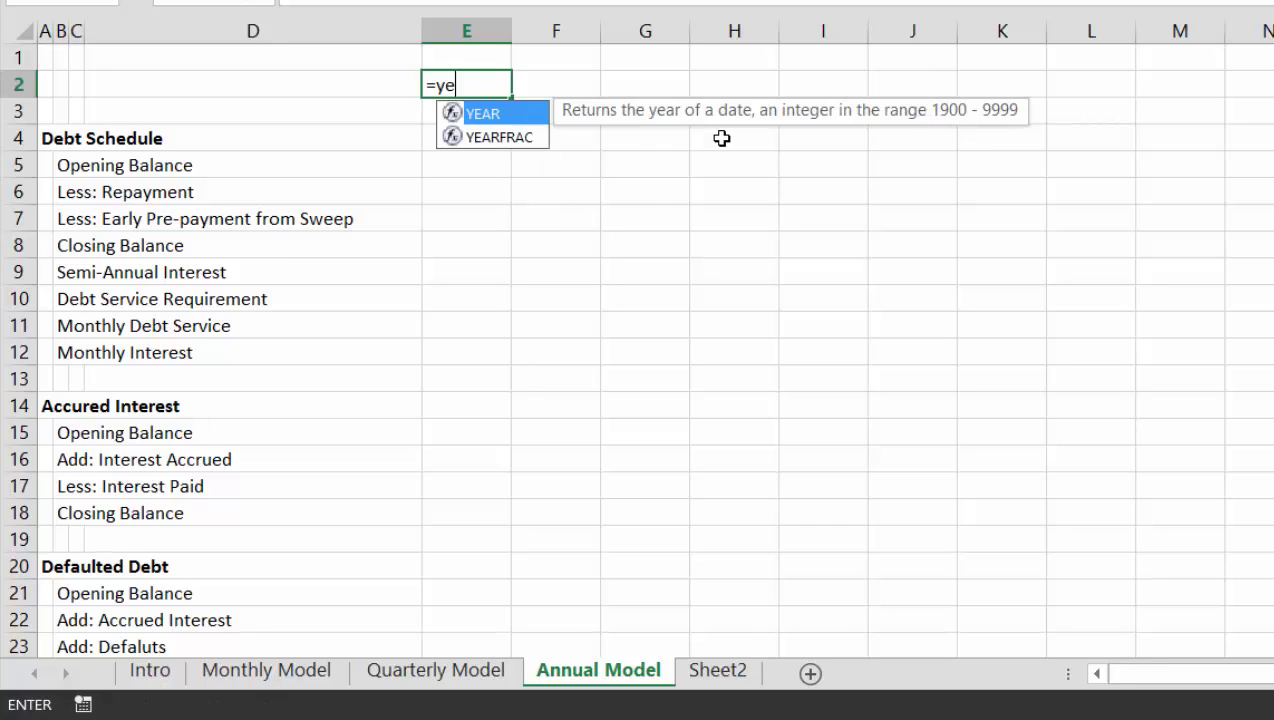
text(ar()
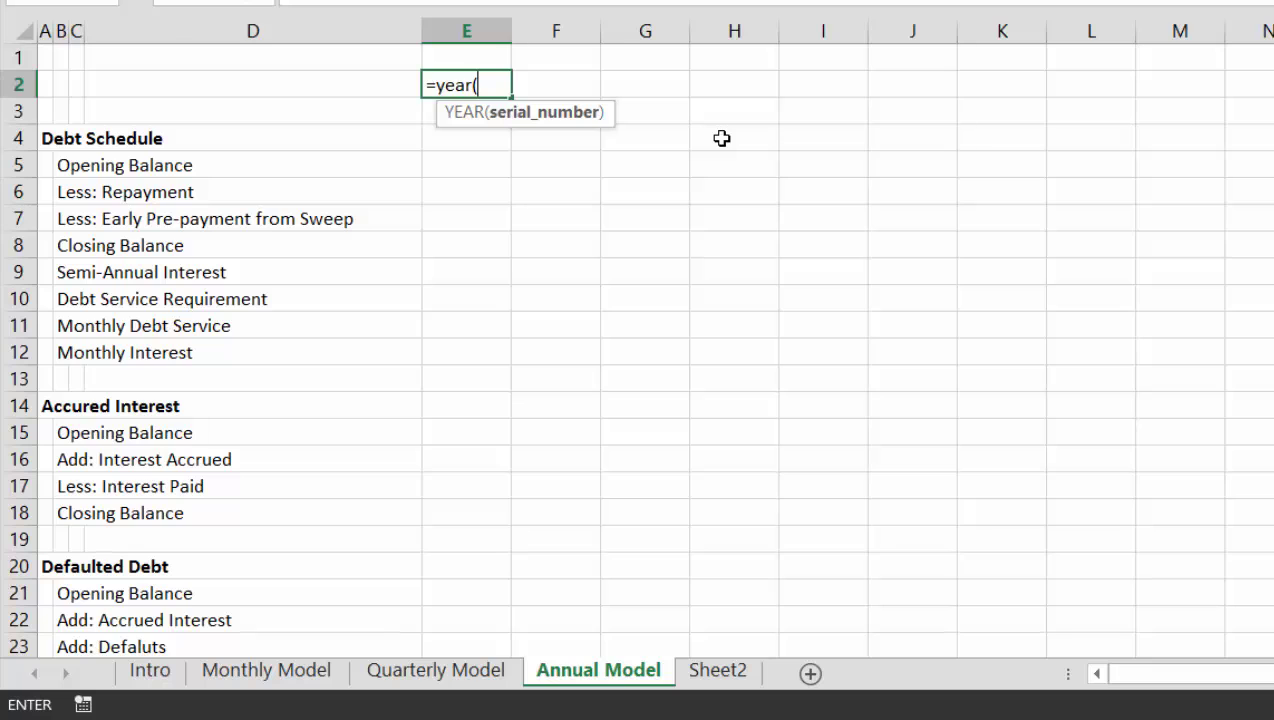
key(ctrl+Page_Up)
key(ctrl+Page_Up)
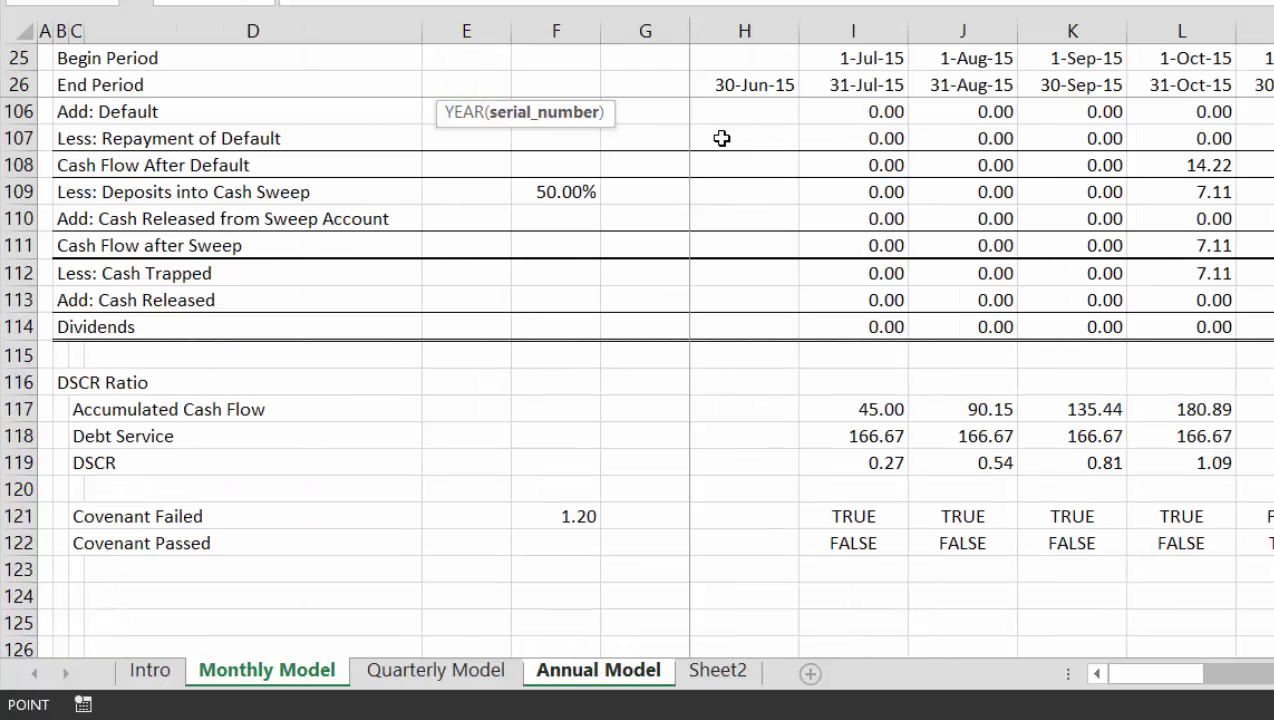
click(858, 58)
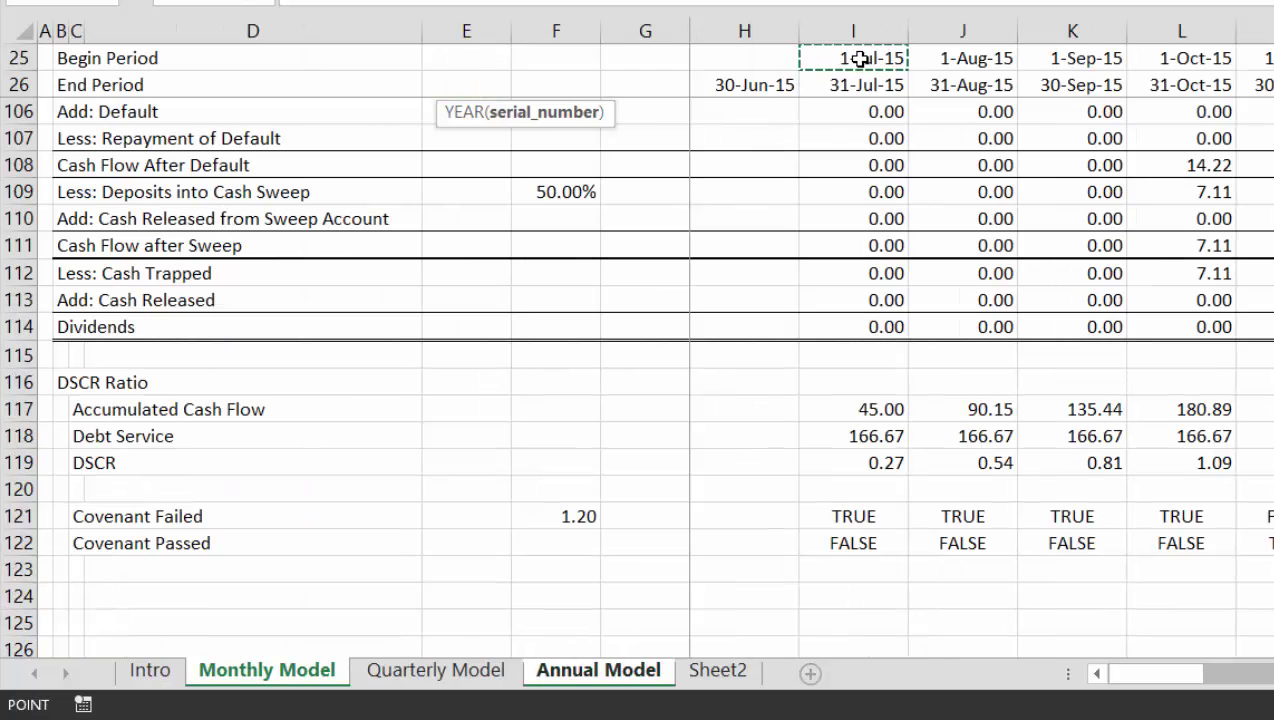
key(Return)
key(Up)
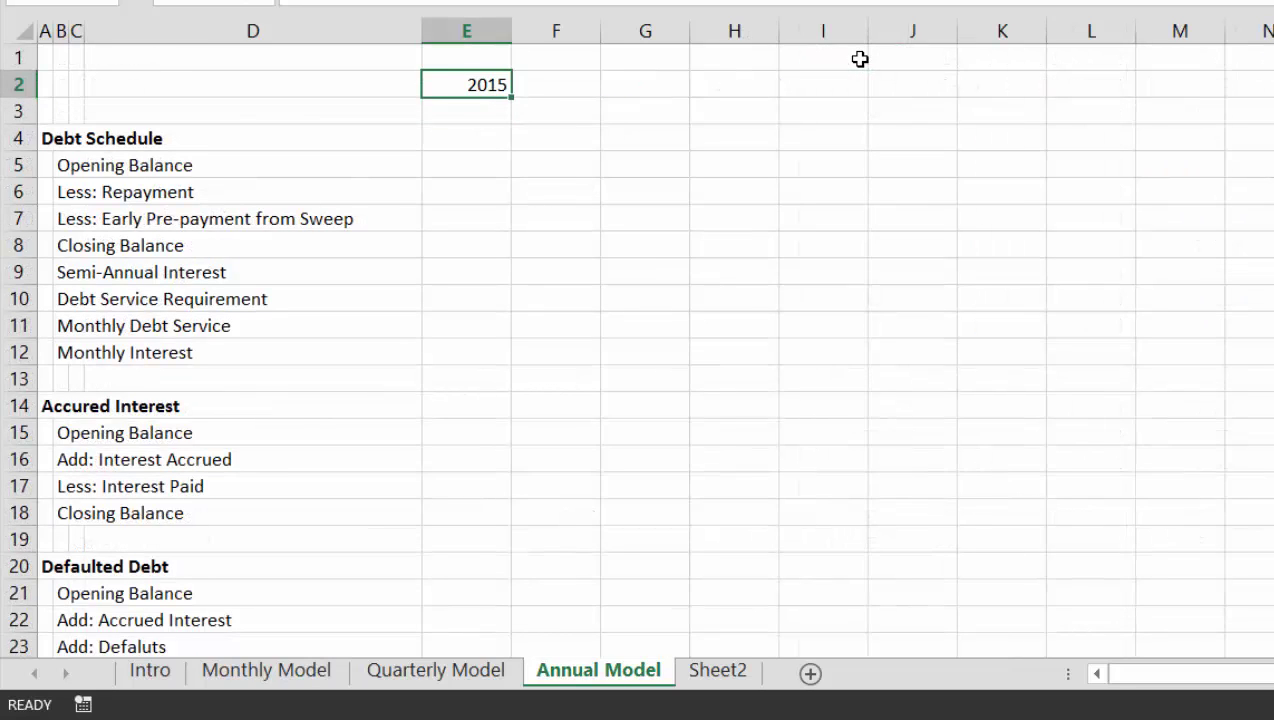
Enter the formula =E2+1 in F2 for the following year.
key(Right)
text(=)
key(Left)
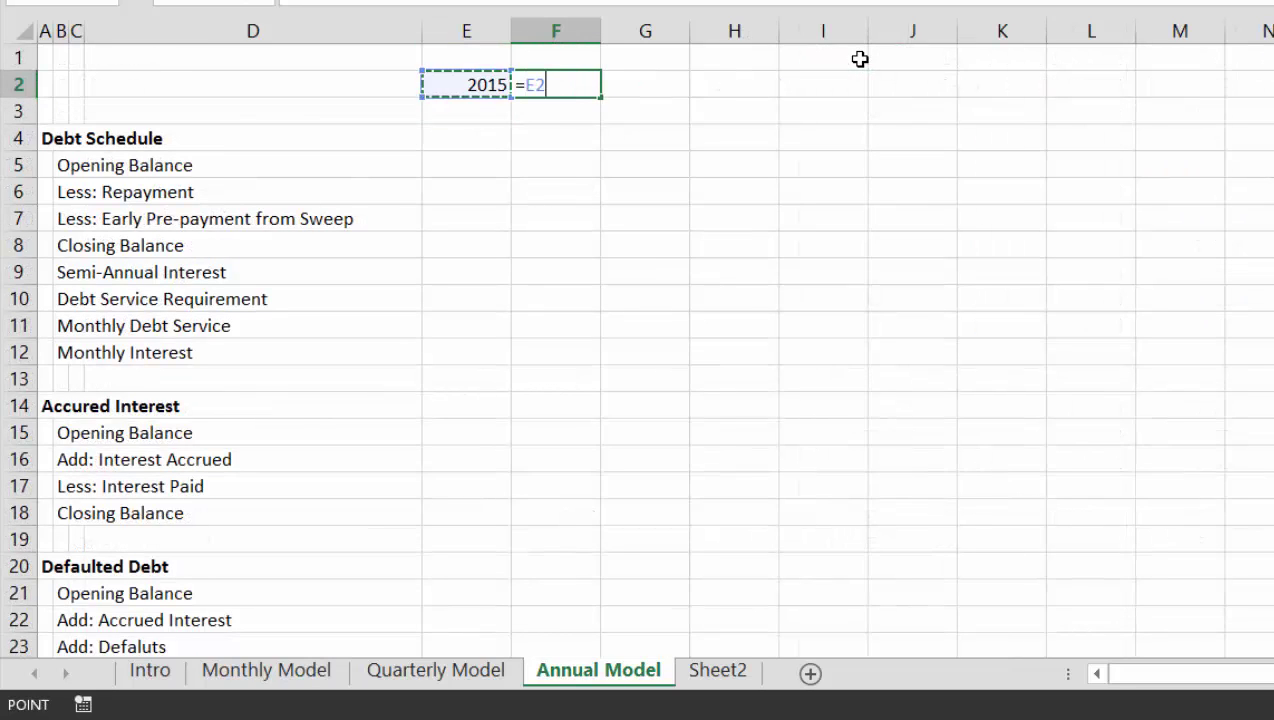
text(+1)
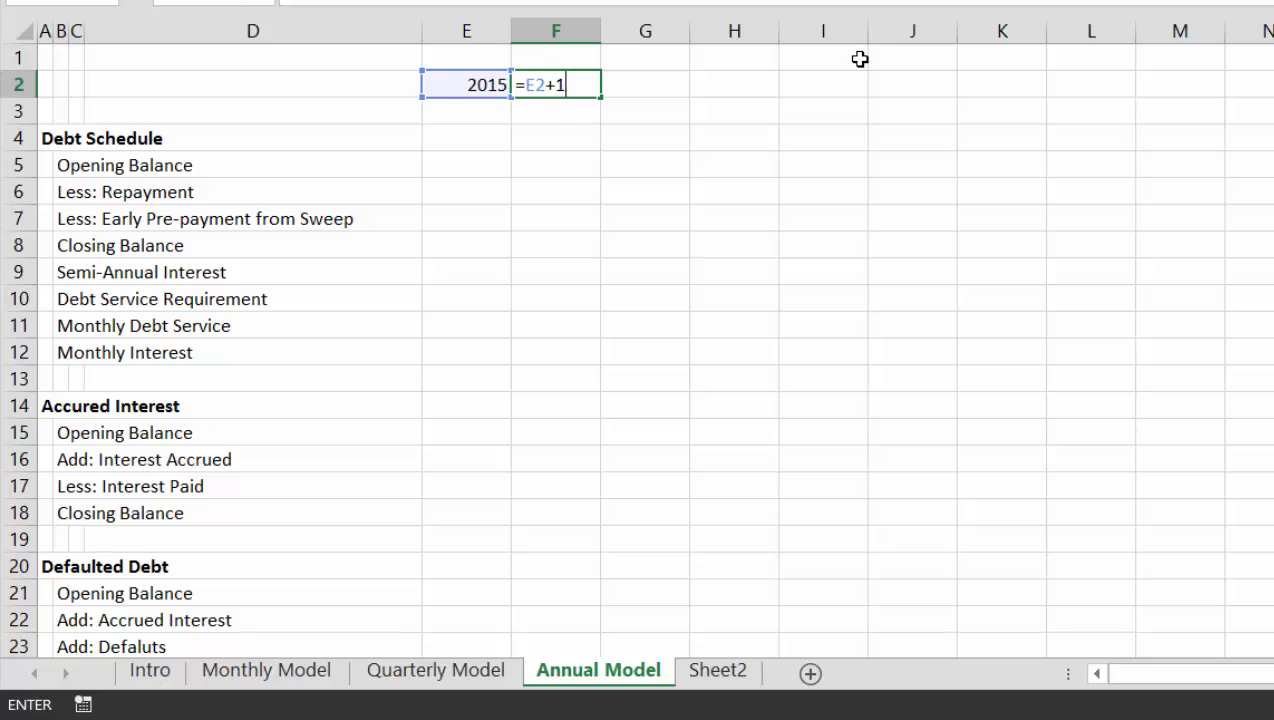
key(Return)
key(Up)
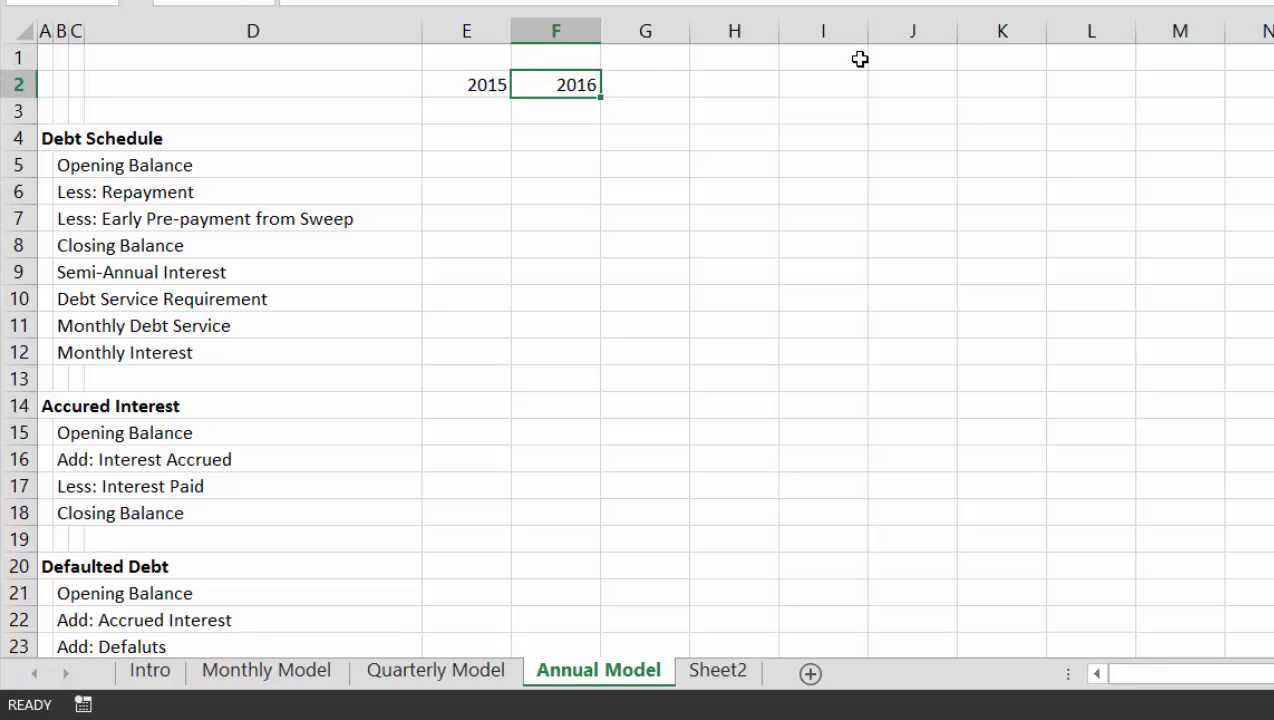
Try to fill the F2 year formula across to I2, and undo the fill.
key(shift+Right)
key(shift+Right)
key(Left)
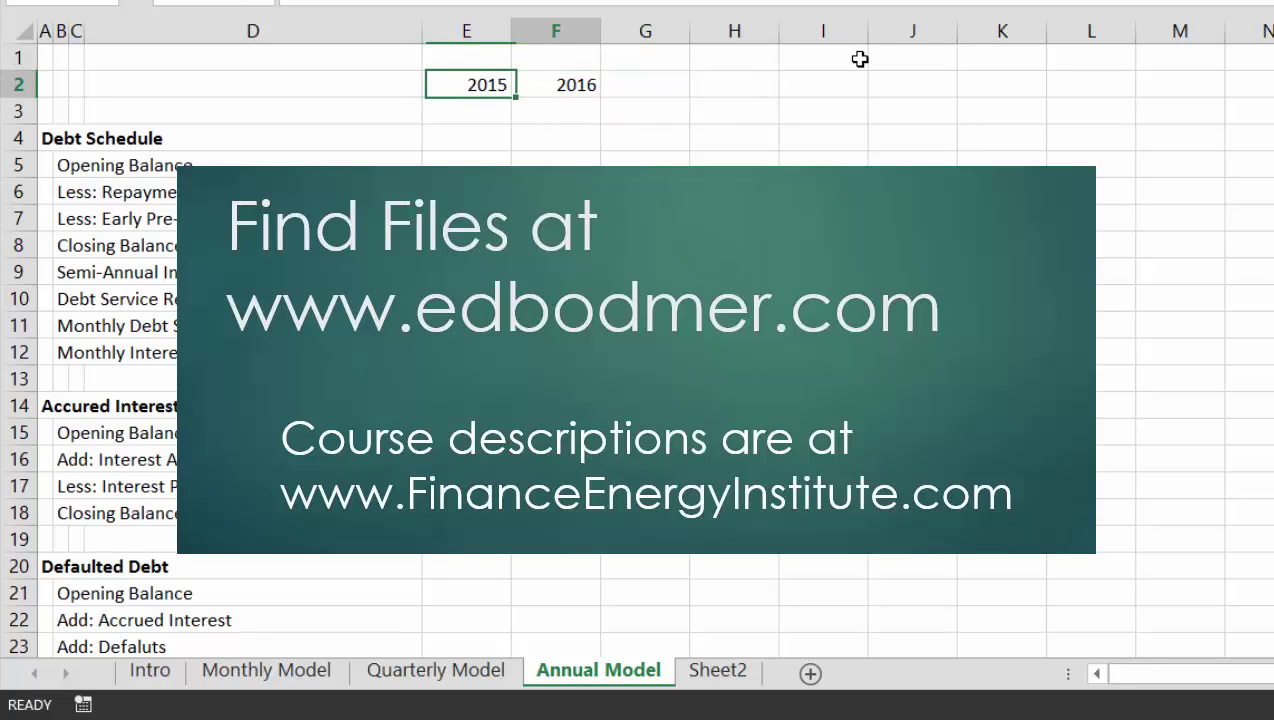
key(Right)
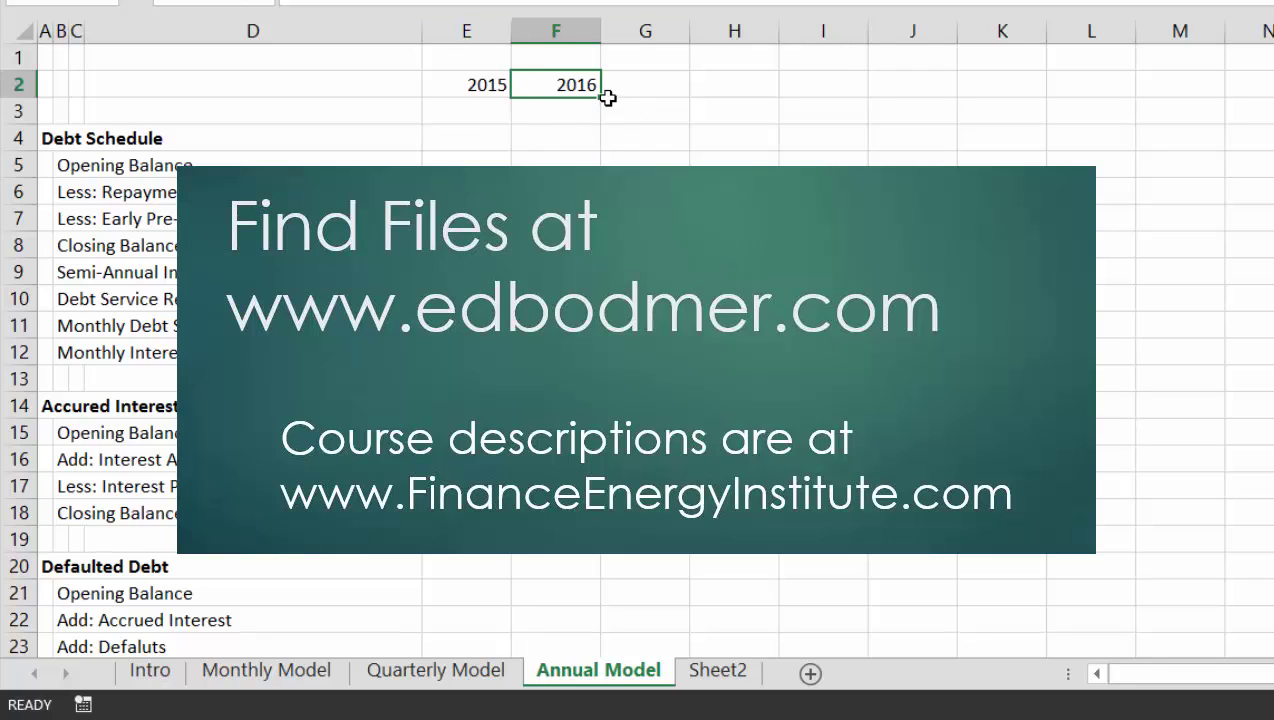
drag(603, 98, 837, 77)
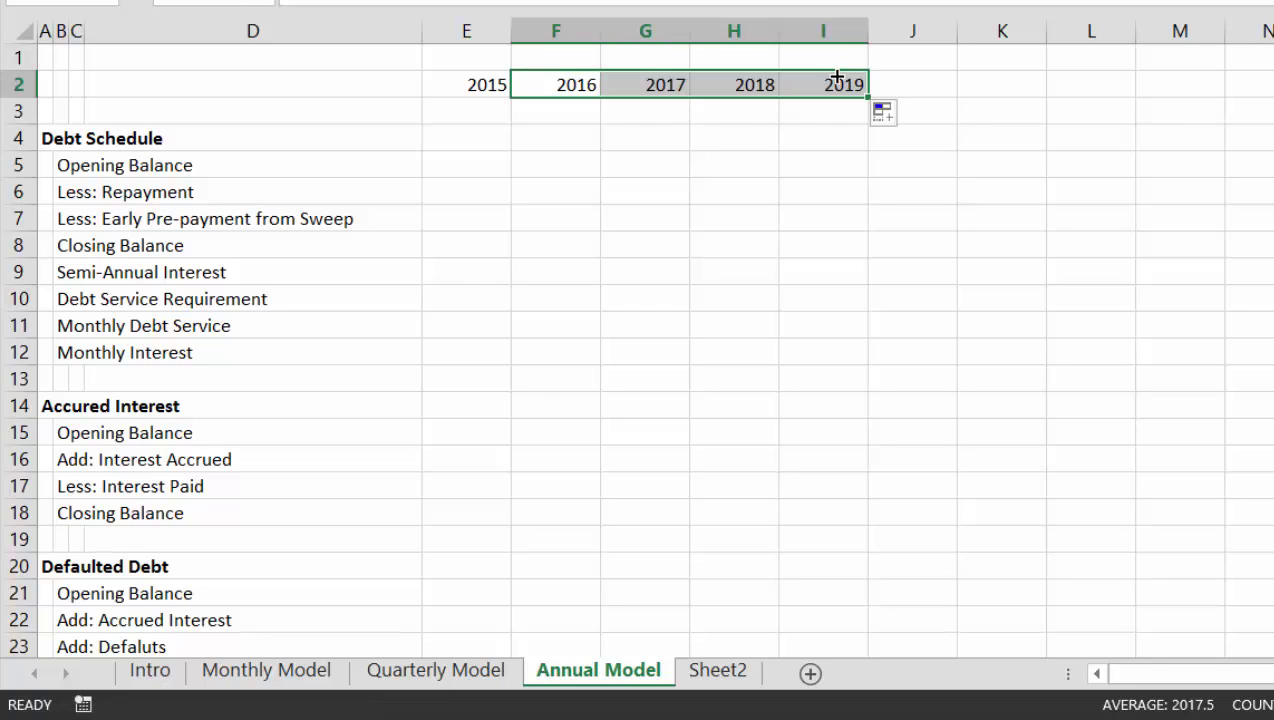
key(ctrl+z)
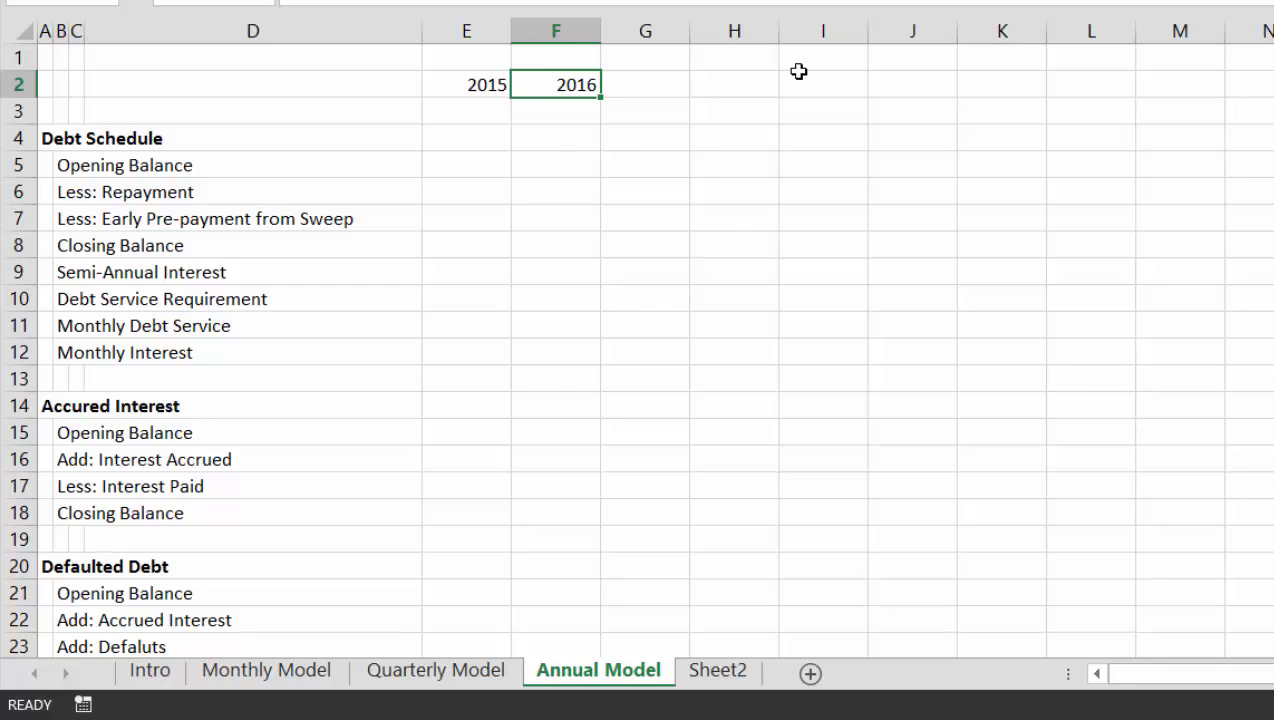
Fill the F2 year formula across row 2 to beyond column M.
key(shift+Right)
key(shift+Right)
key(shift+Right)
key(shift+Right)
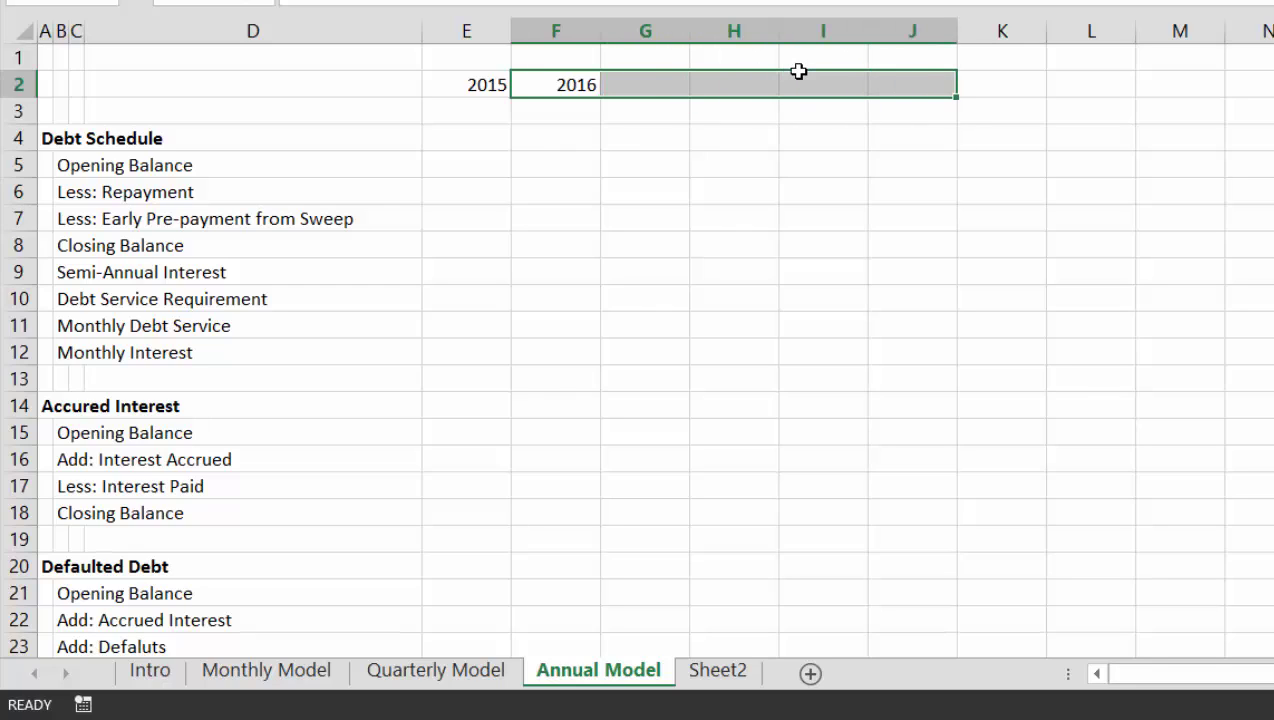
key(shift+Right)
key(shift+Right)
key(shift+Right)
key(shift+Right)
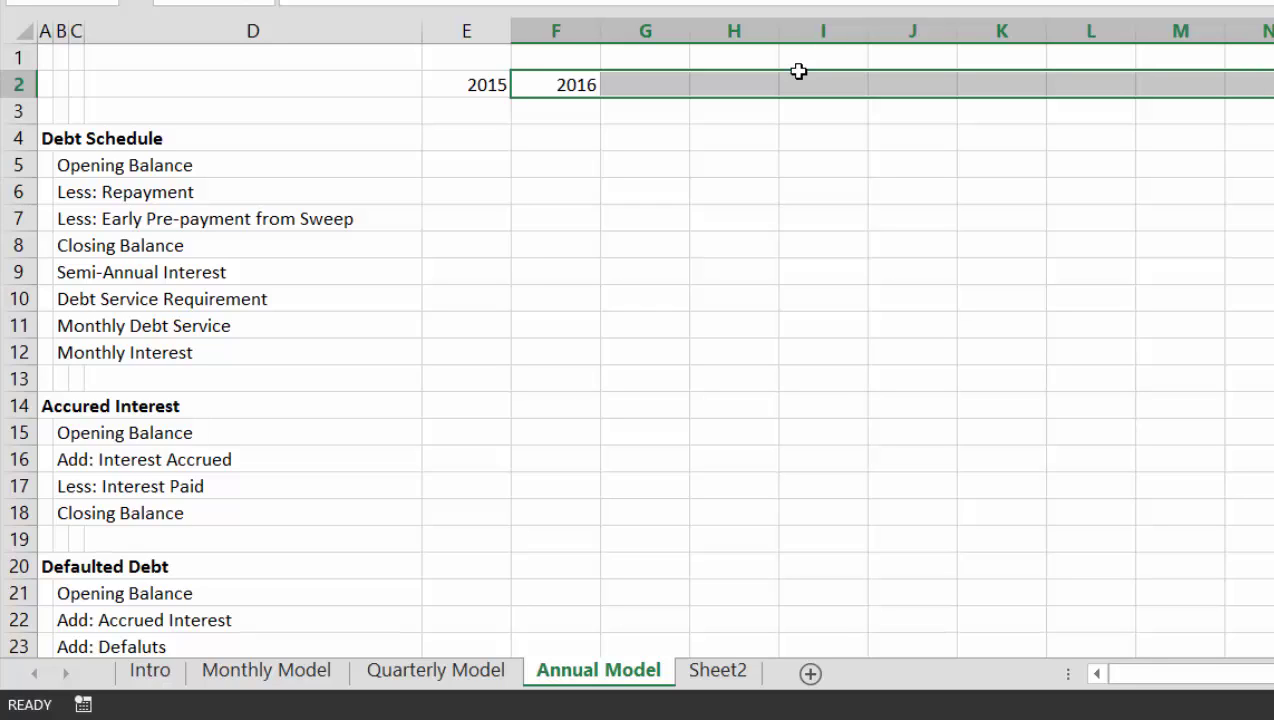
key(ctrl+r)
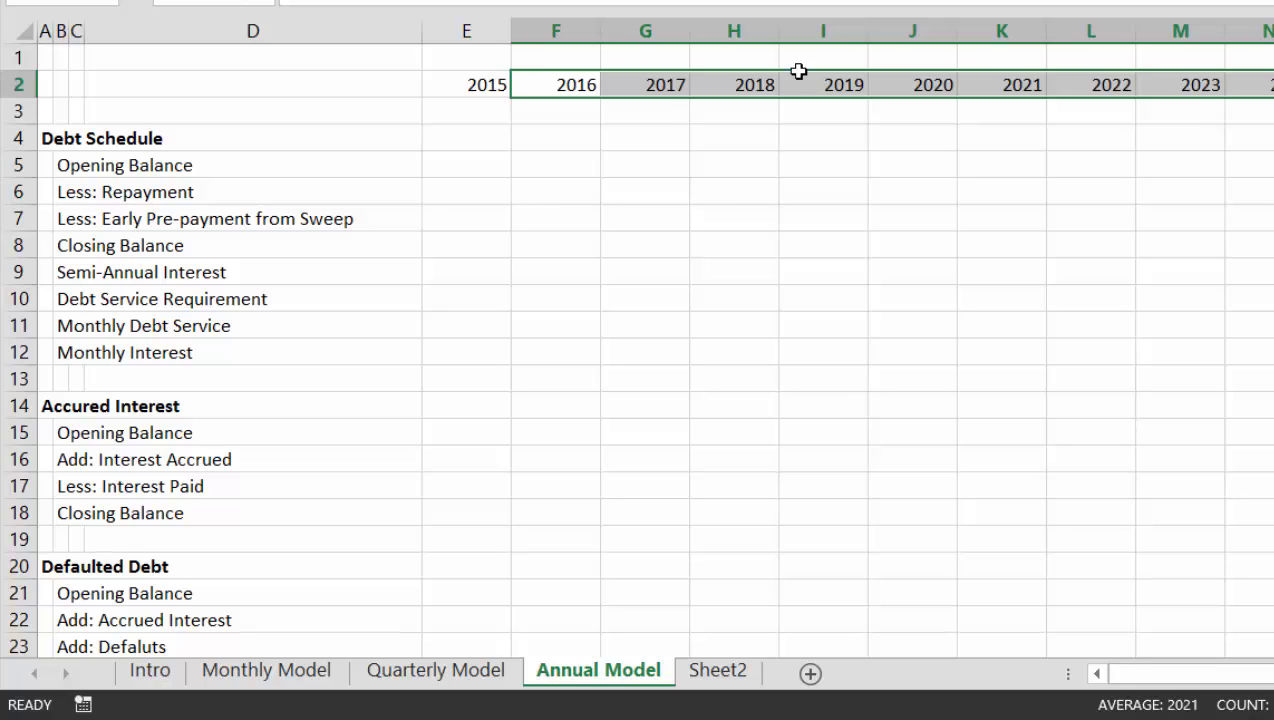
Insert a blank column E before the 2015 column and narrow it to about the width of the year columns.
key(Left)
key(Left)
key(Down)
key(Down)
key(Down)
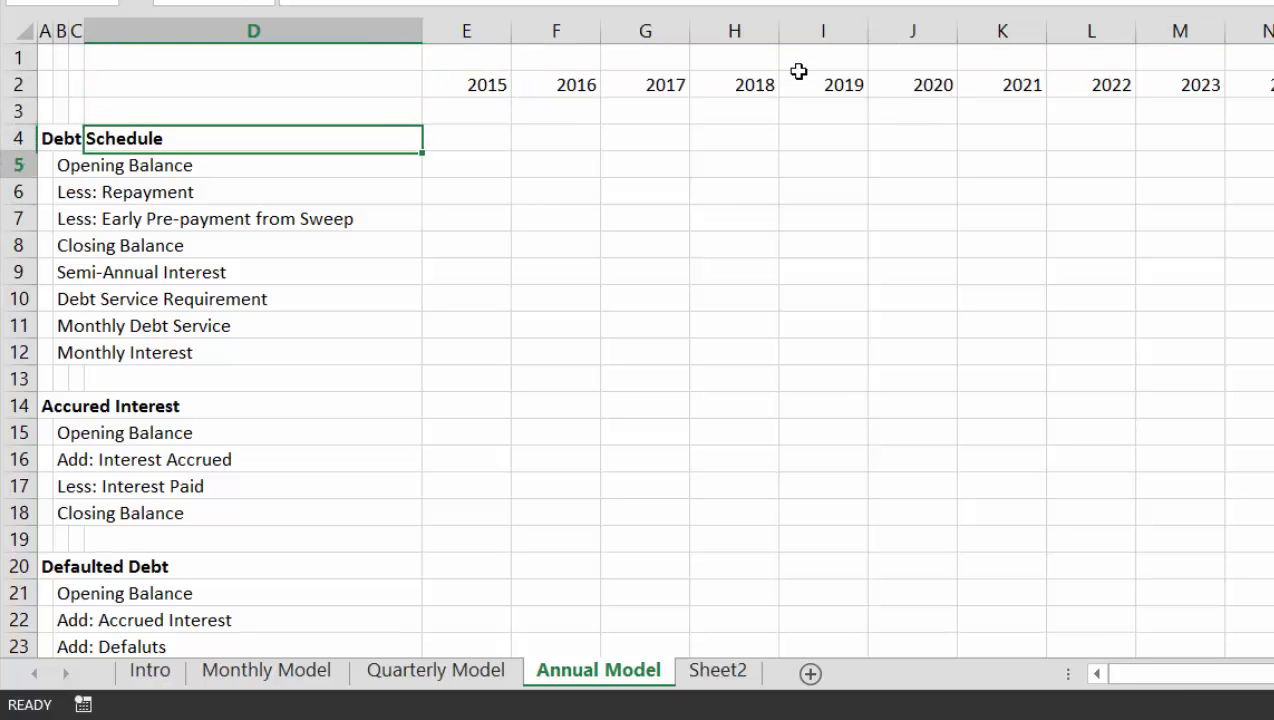
key(Right)
key(ctrl+space)
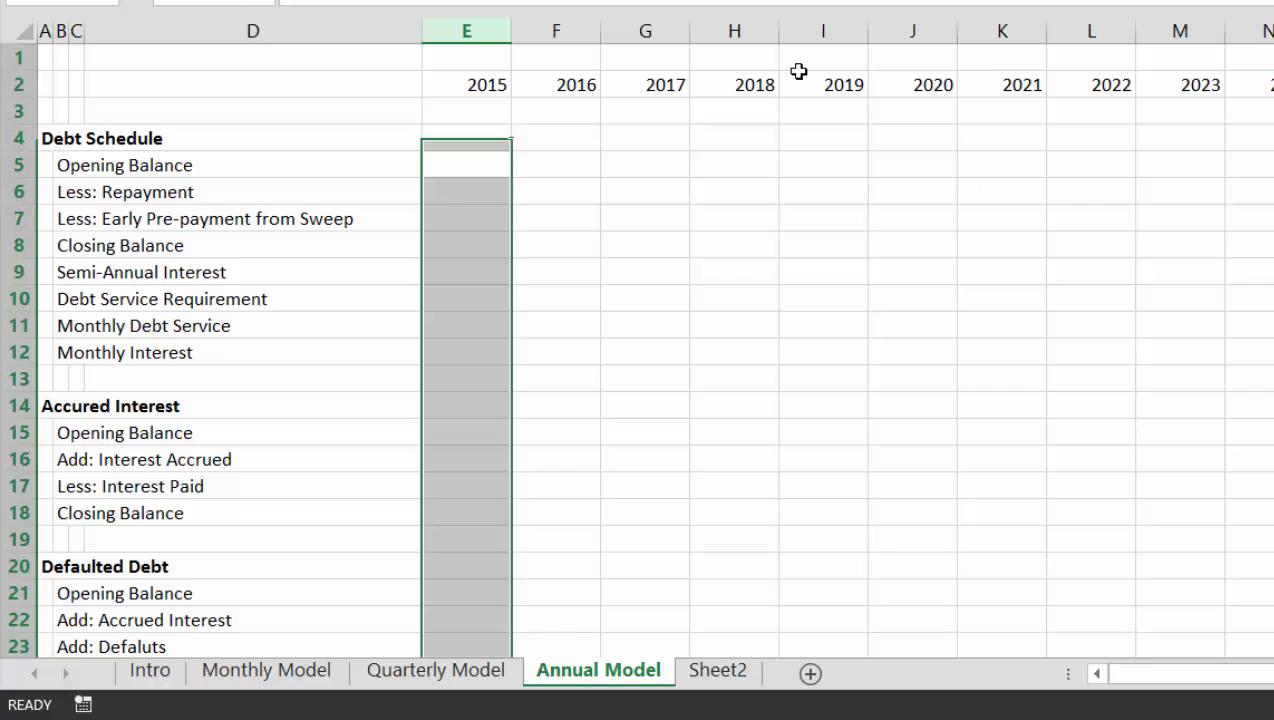
key(ctrl+plus)
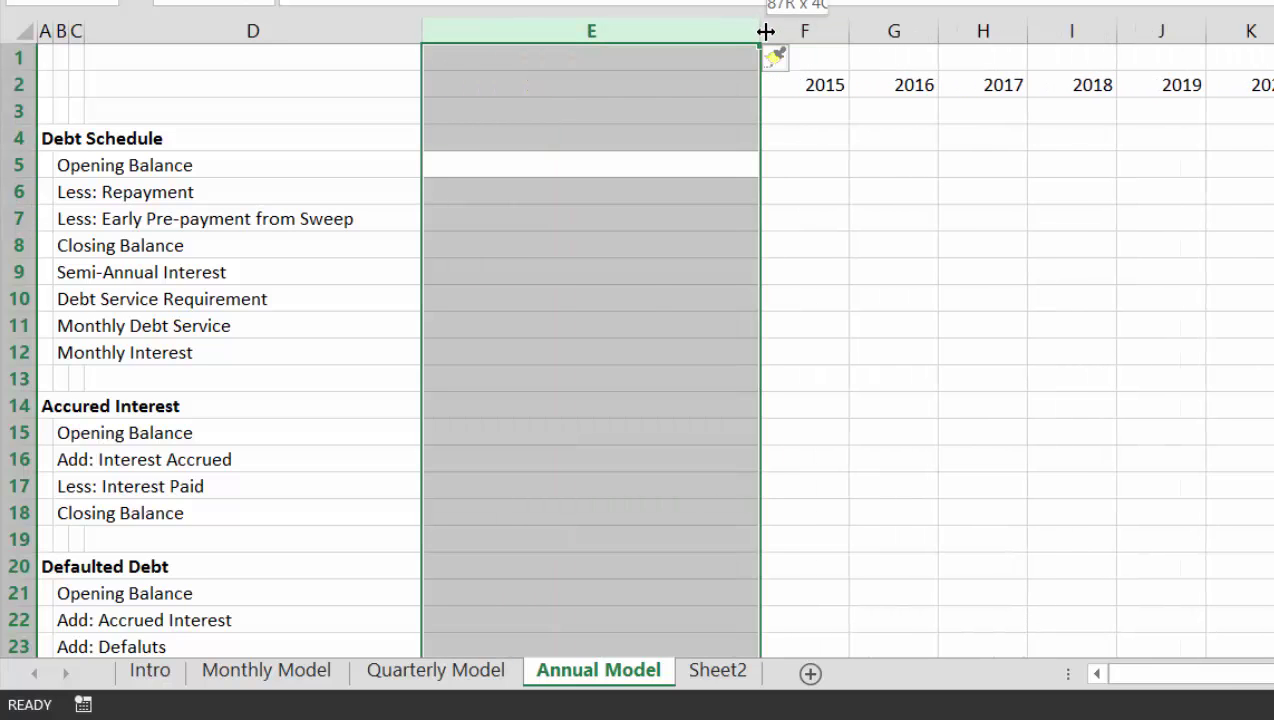
drag(762, 28, 516, 34)
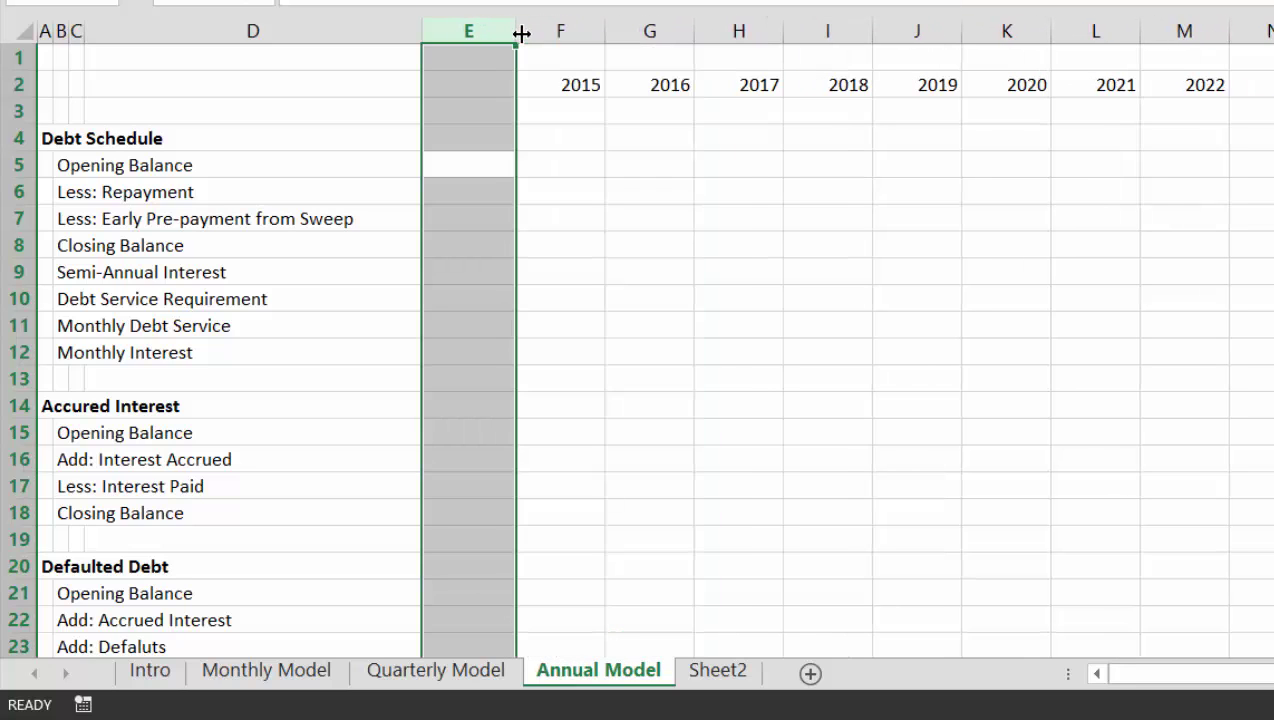
click(591, 164)
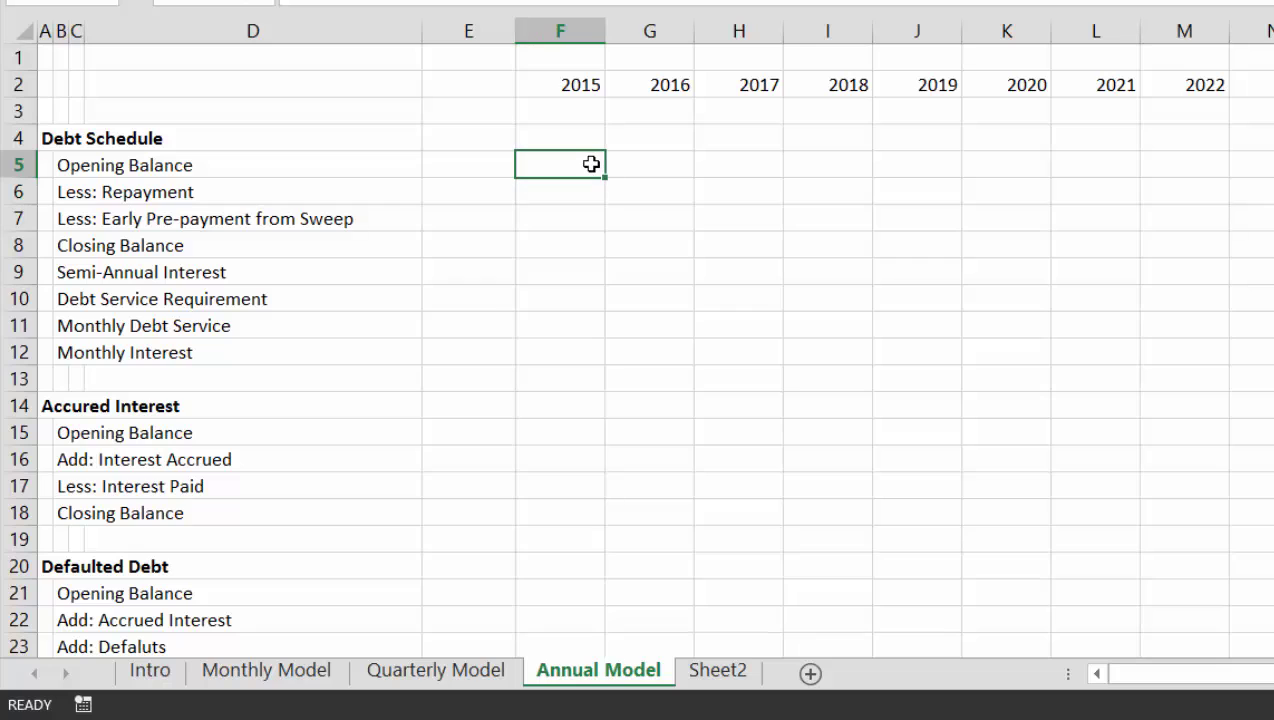
Start a SUMIFS formula in F5 of the Annual Model, with the Monthly Model's Less: Repayment row (38:38) as the sum range.
text(=sumi)
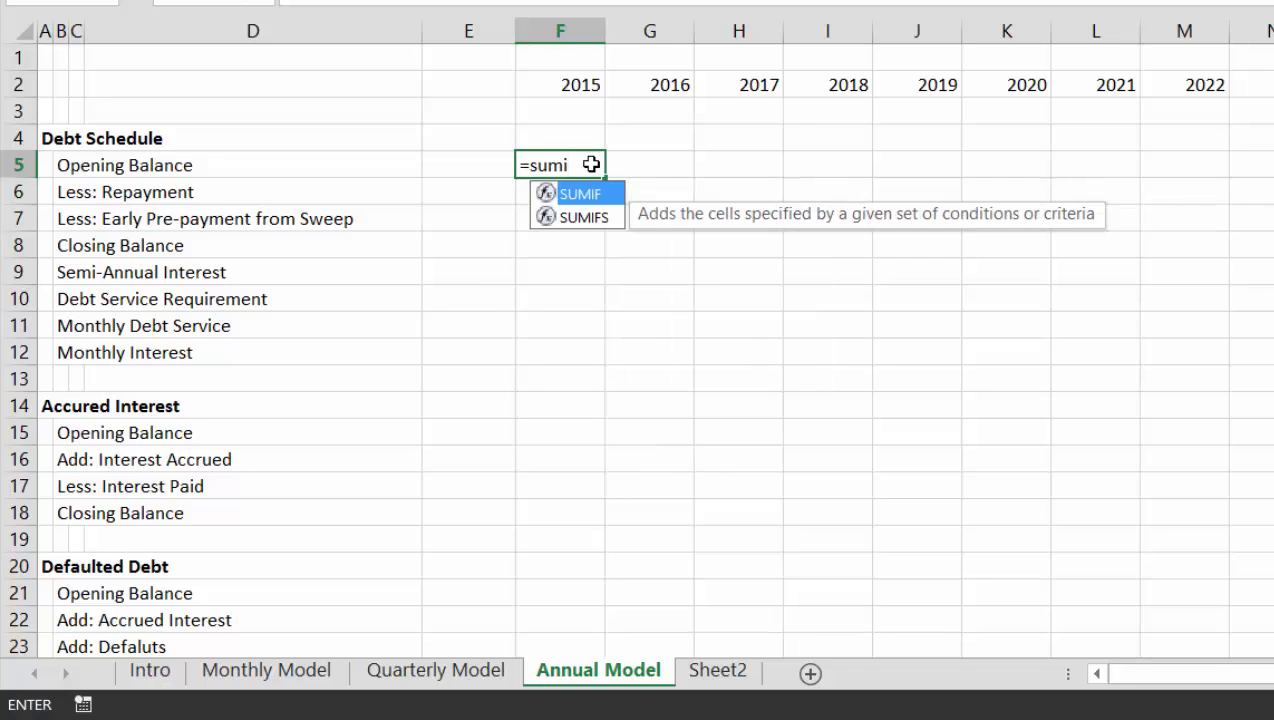
key(Down)
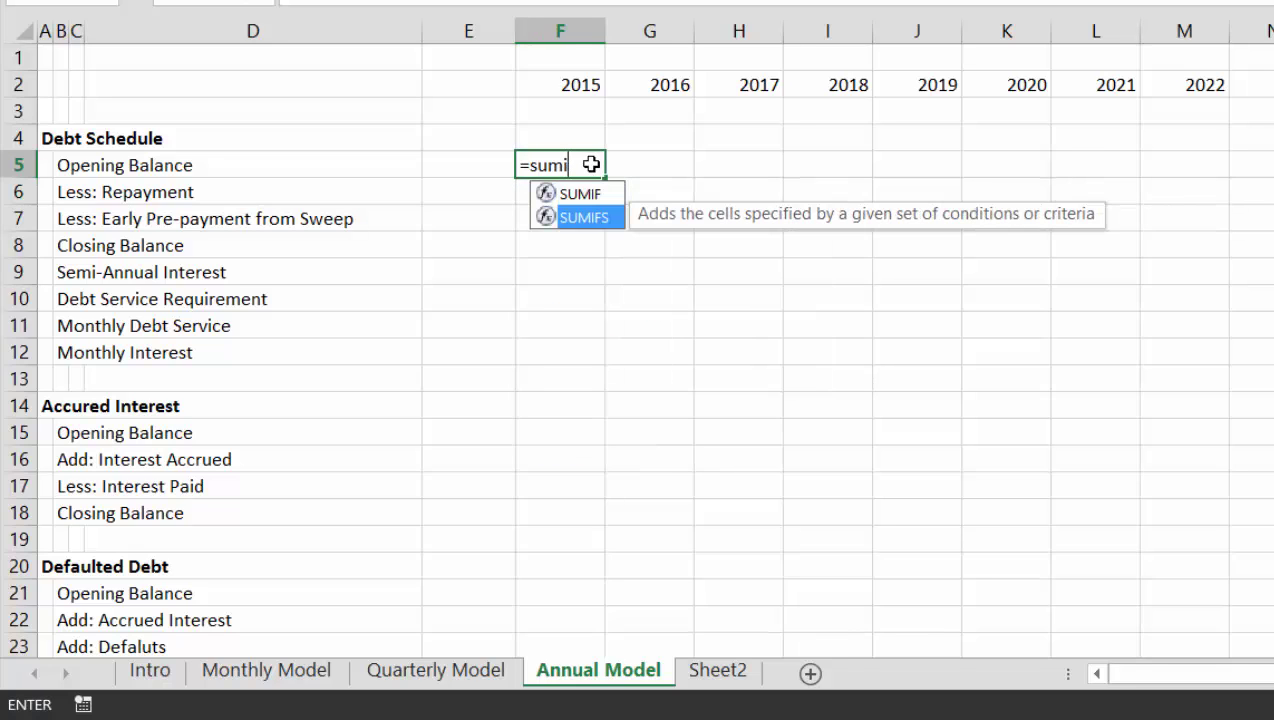
key(Tab)
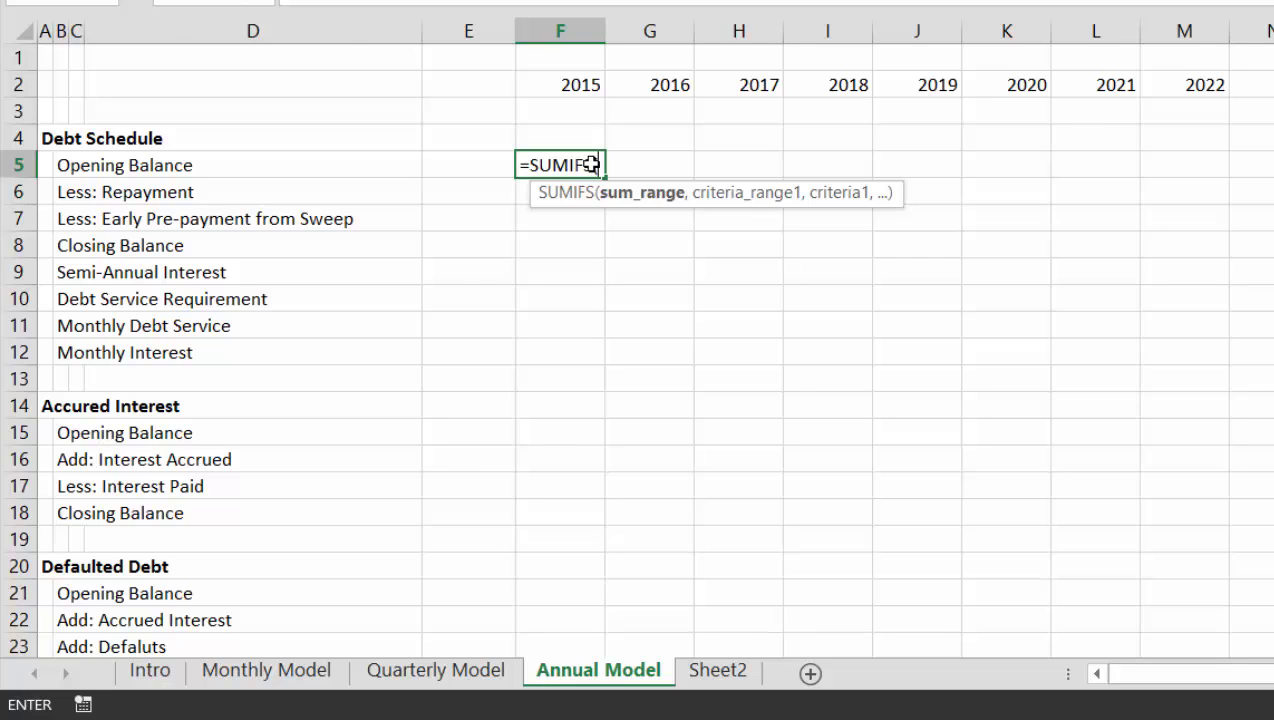
key(ctrl+Page_Up)
key(ctrl+Page_Up)
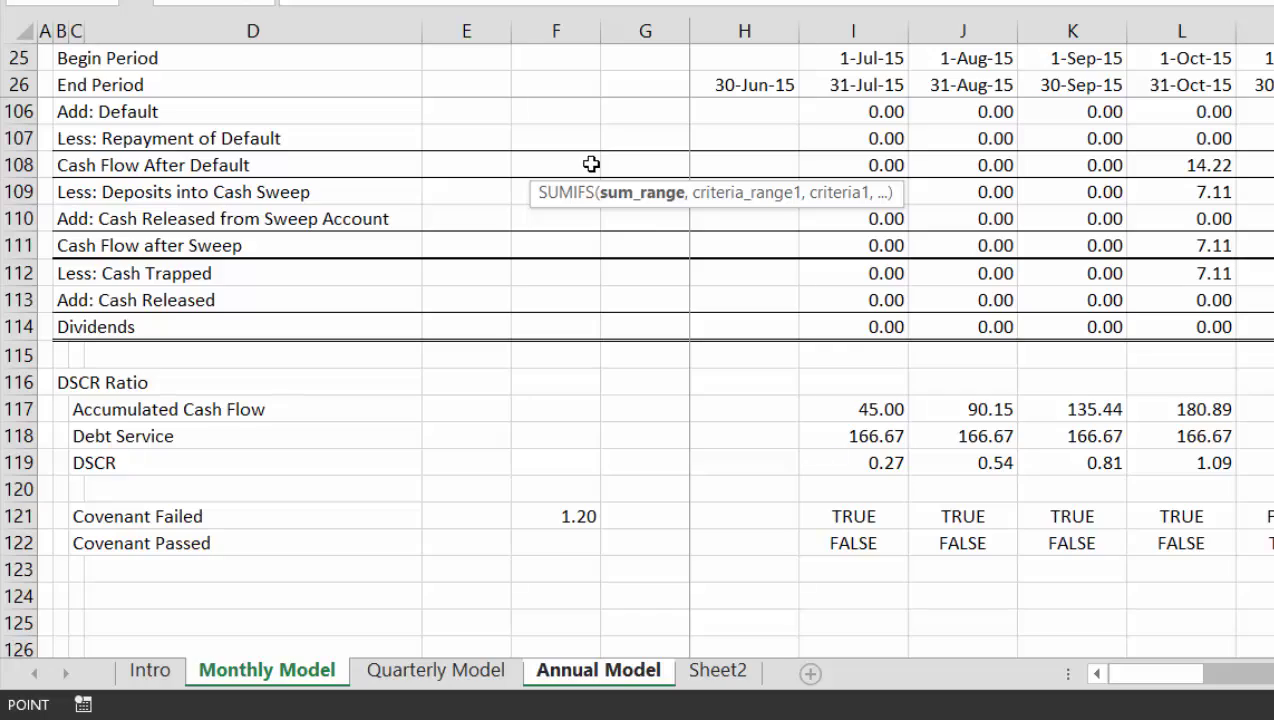
scroll(591, 164, up, 20)
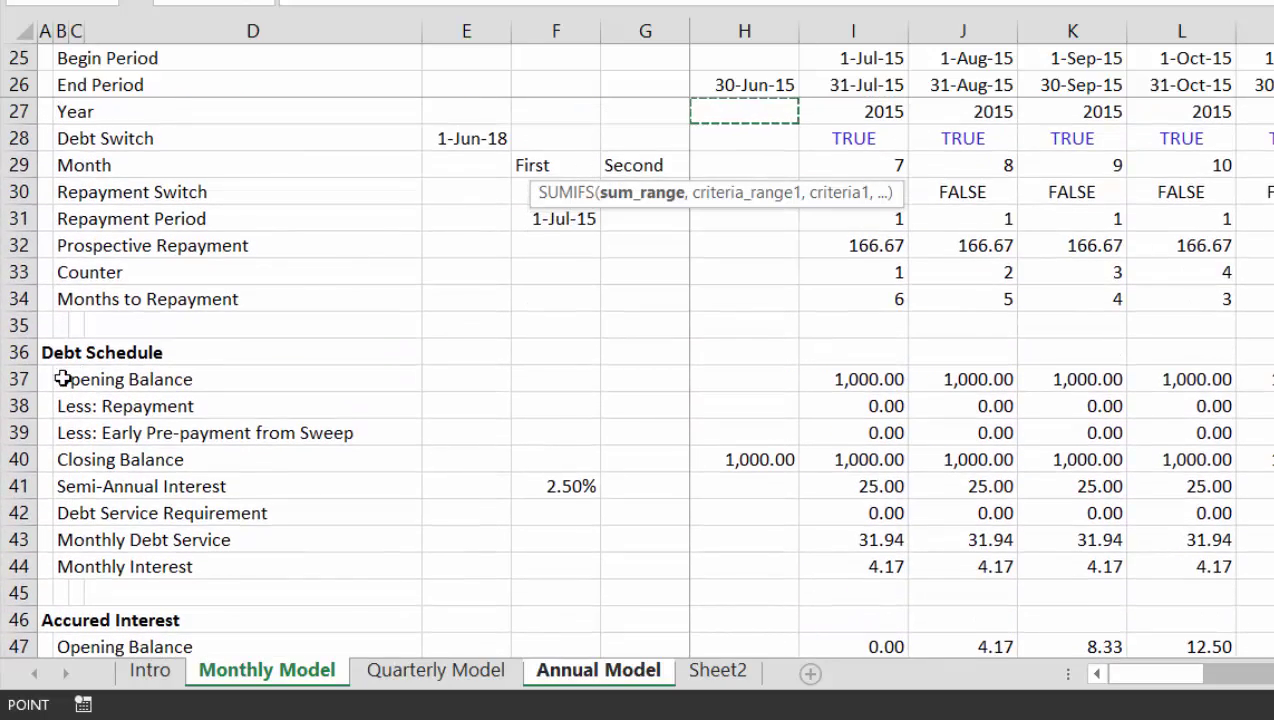
click(17, 405)
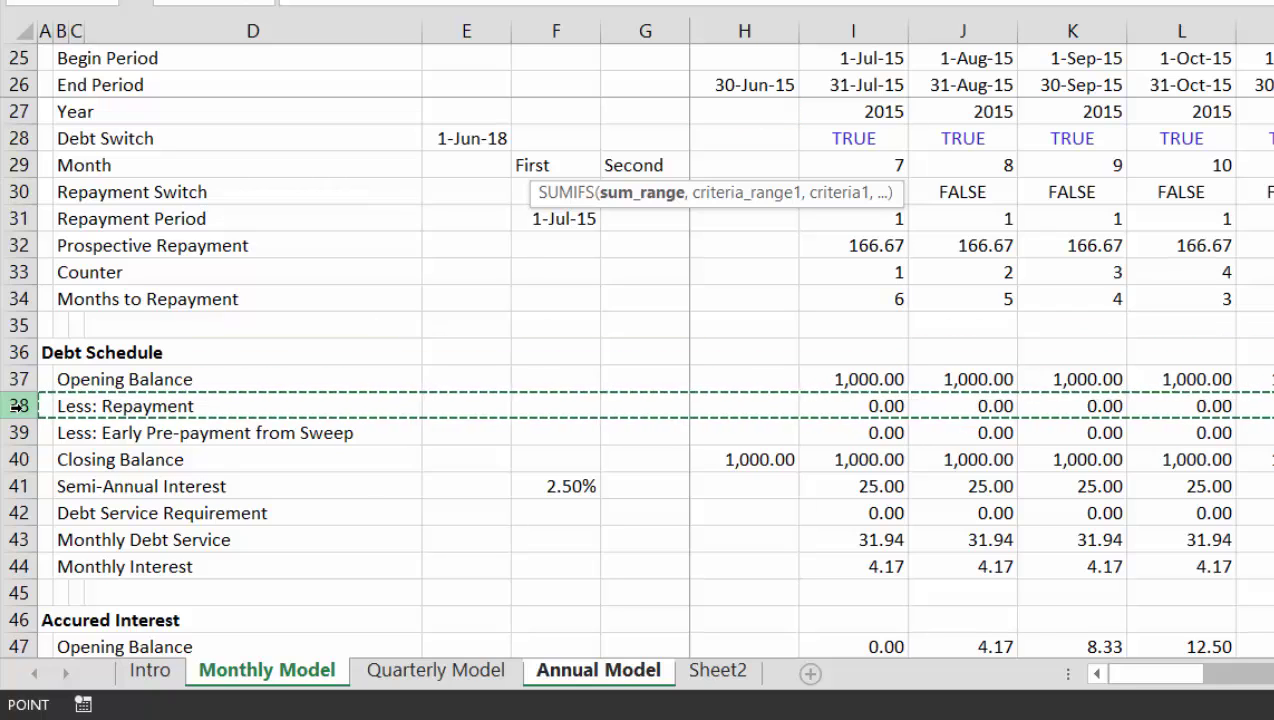
text(,)
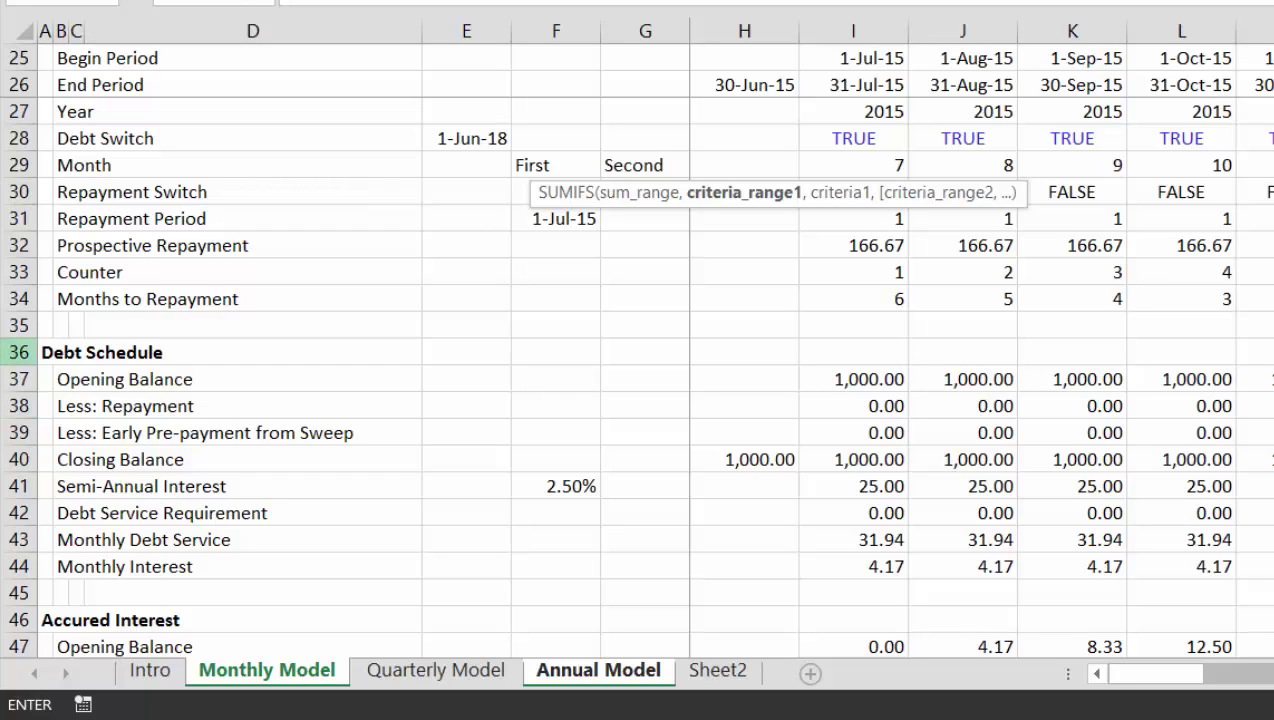
Complete the SUMIFS with the Monthly Model's Year row $27:$27 as criteria range and the Annual Model's year header F$2 as criterion.
click(8, 111)
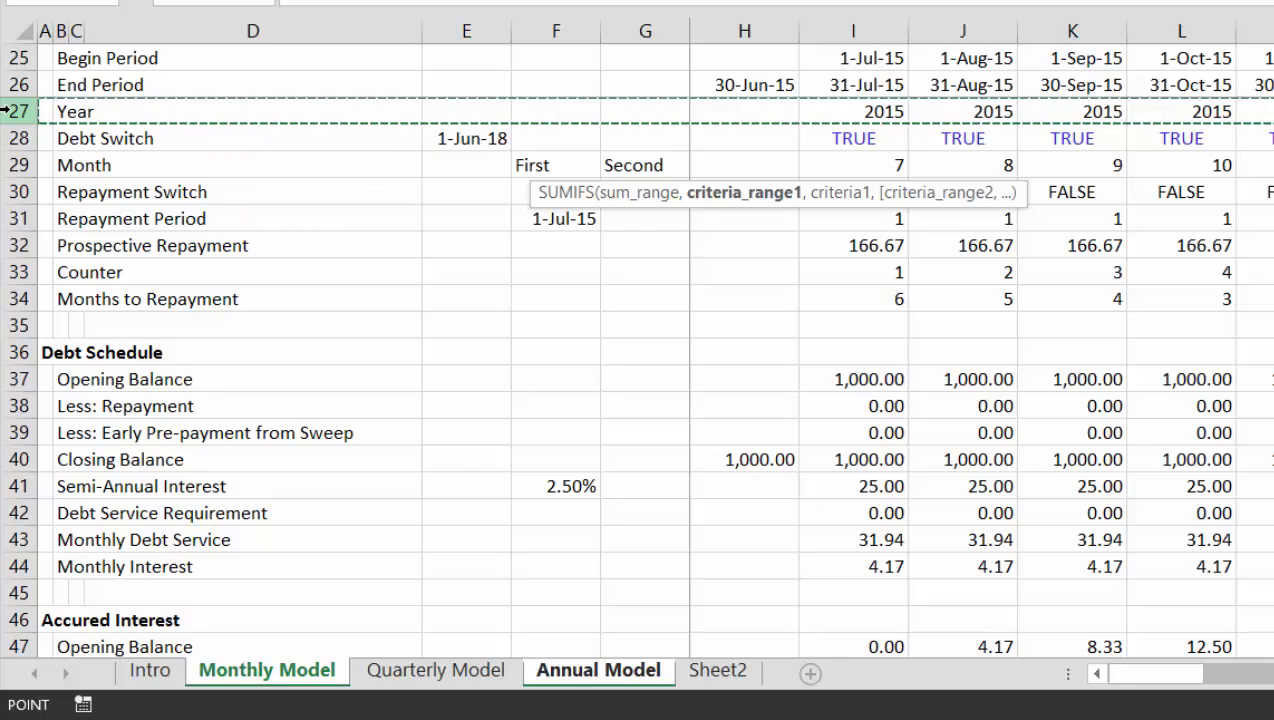
text(,)
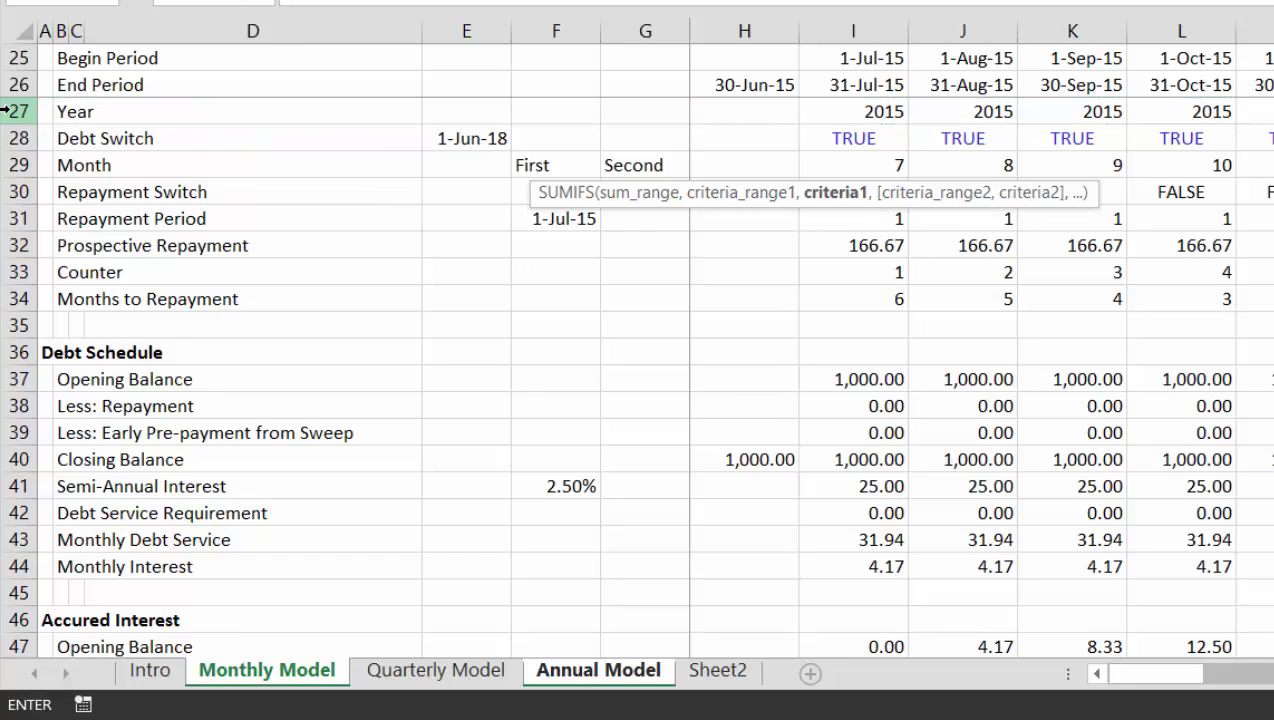
key(ctrl+Page_Down)
key(ctrl+Page_Down)
key(Up)
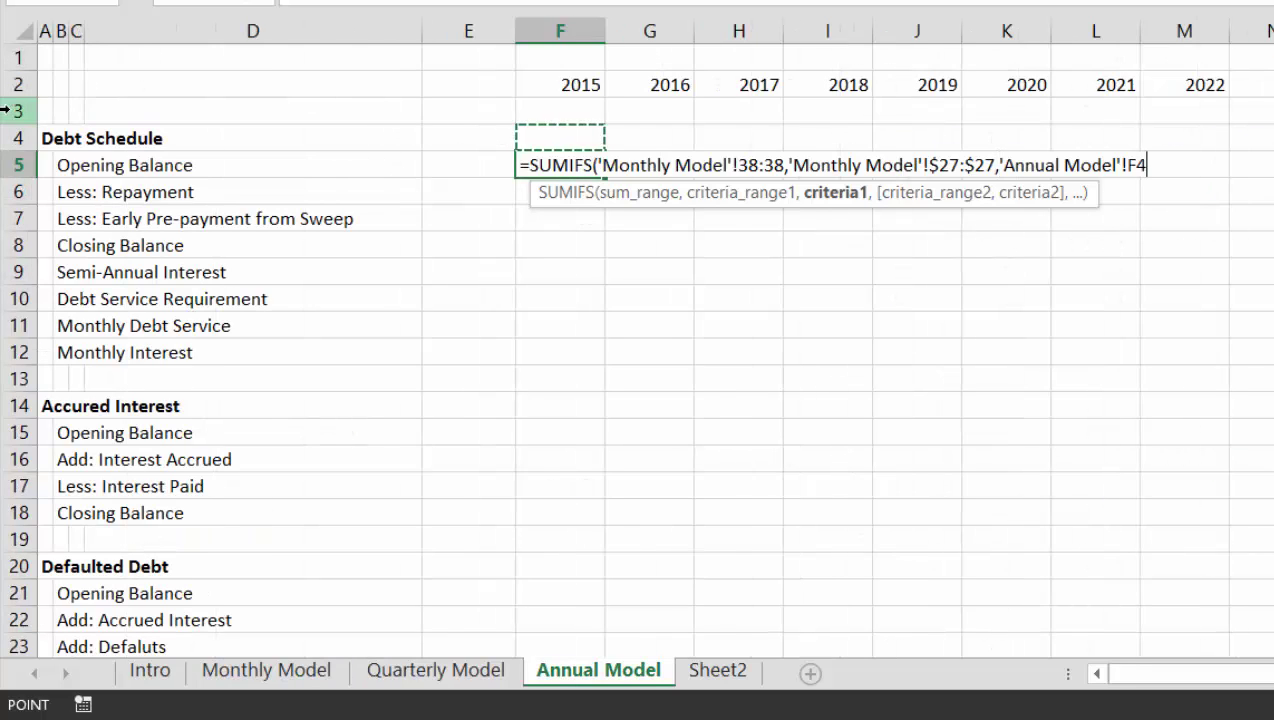
key(Up)
key(Up)
key(F4)
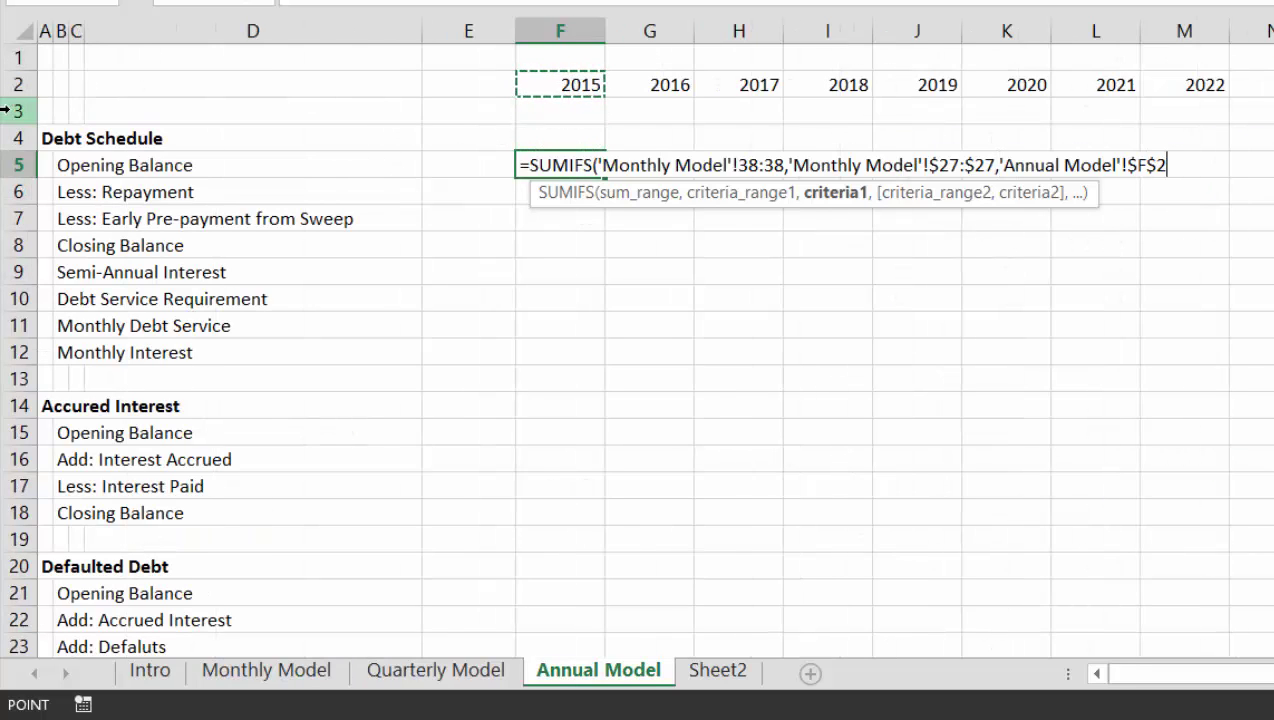
key(F4)
key(Return)
key(Up)
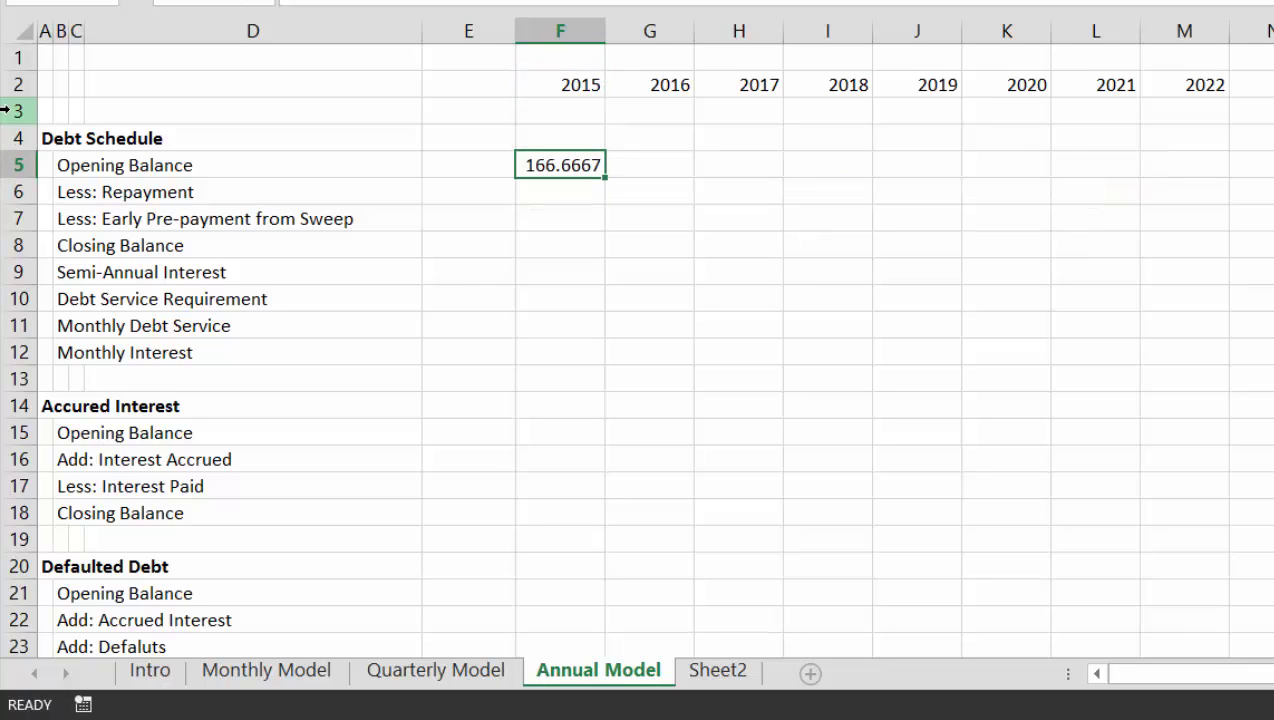
Format F5 with two decimals and fill its formula across all the year columns in row 5.
key(ctrl+shift+1)
key(ctrl+shift+Right)
key(ctrl+r)
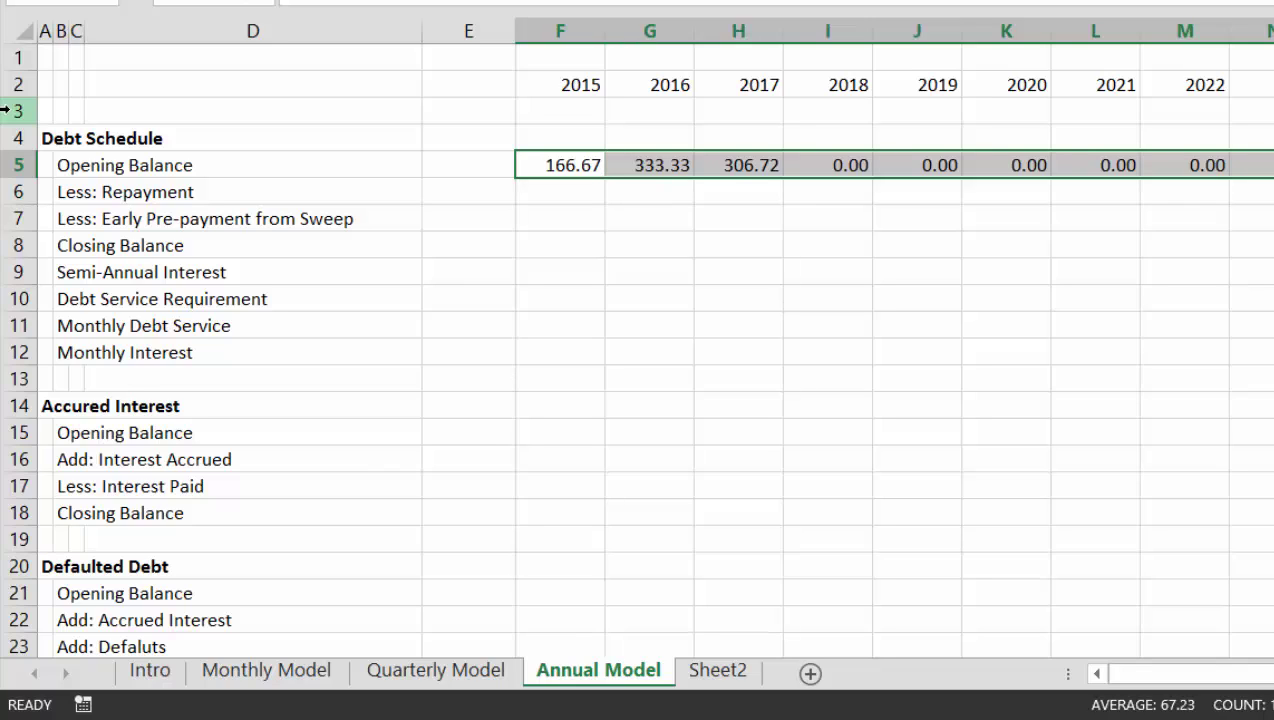
key(Left)
key(Right)
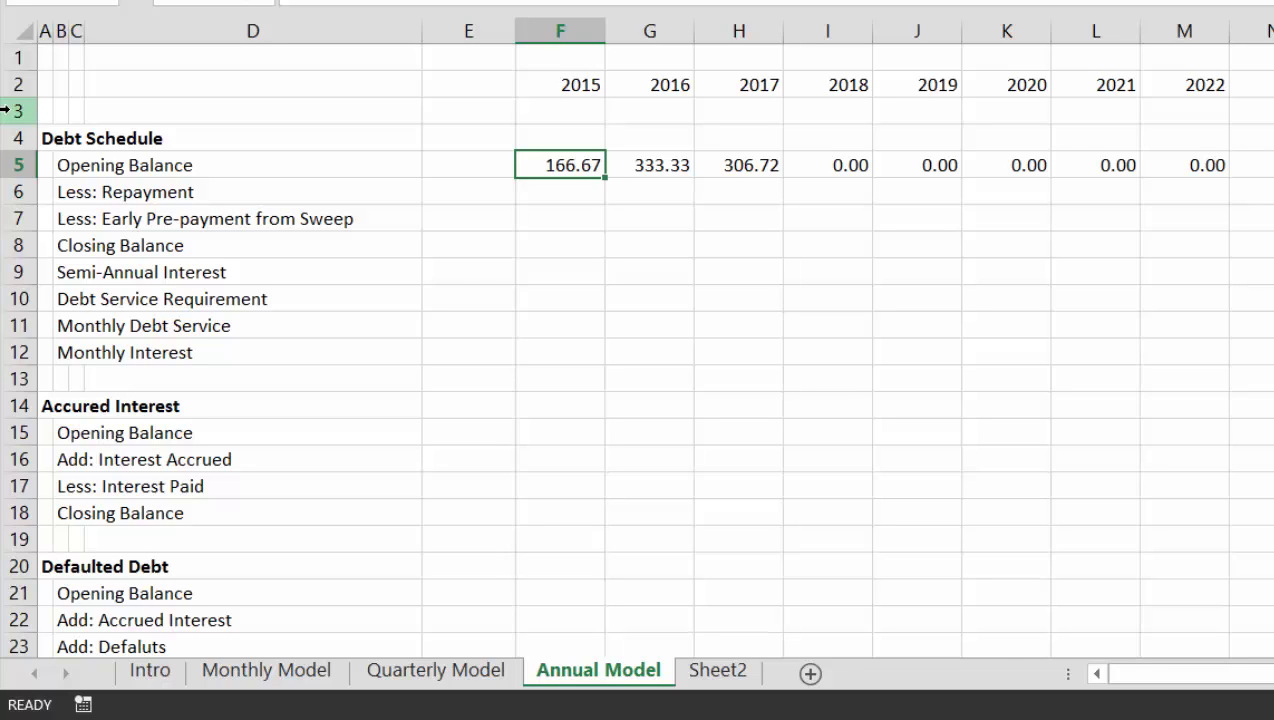
Move the annual formulas from the Opening Balance row down to the Less: Repayment row, starting at F6.
key(Left)
key(Left)
key(Right)
key(Right)
key(ctrl+shift+Right)
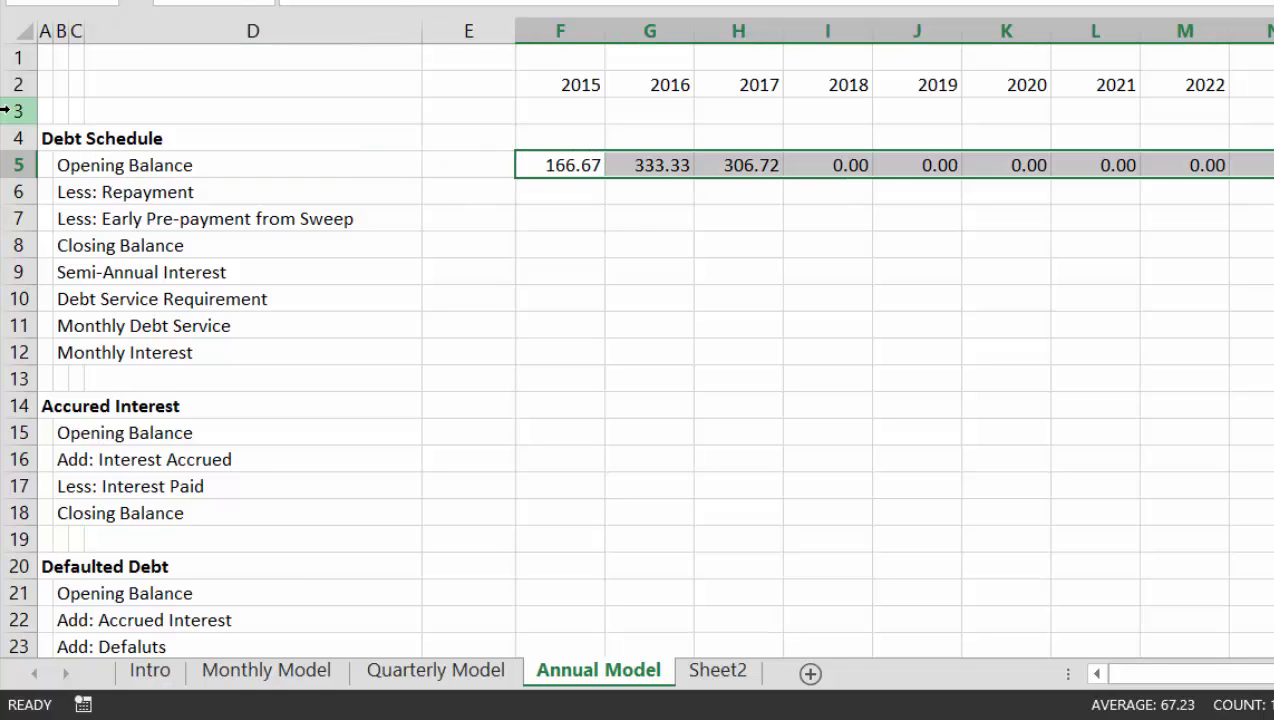
key(ctrl+x)
key(Down)
key(ctrl+v)
key(Left)
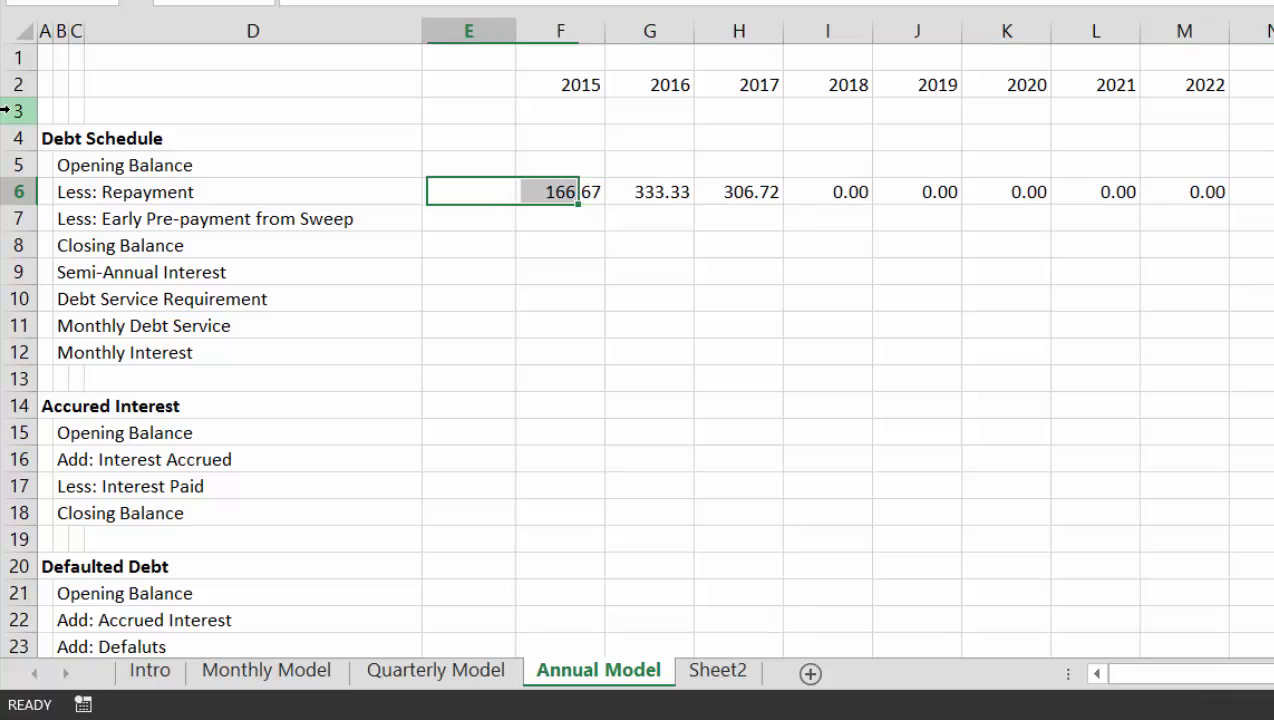
key(Right)
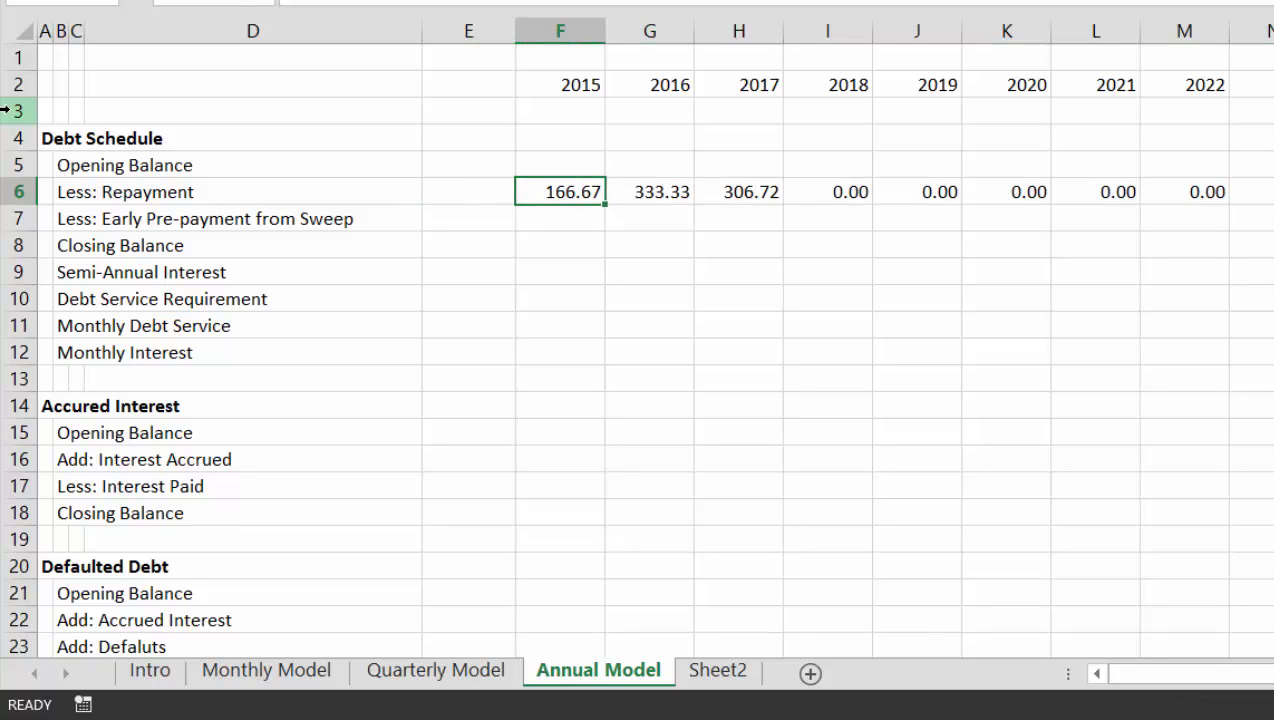
key(ctrl+Page_Up)
key(ctrl+Page_Up)
key(ctrl+Page_Up)
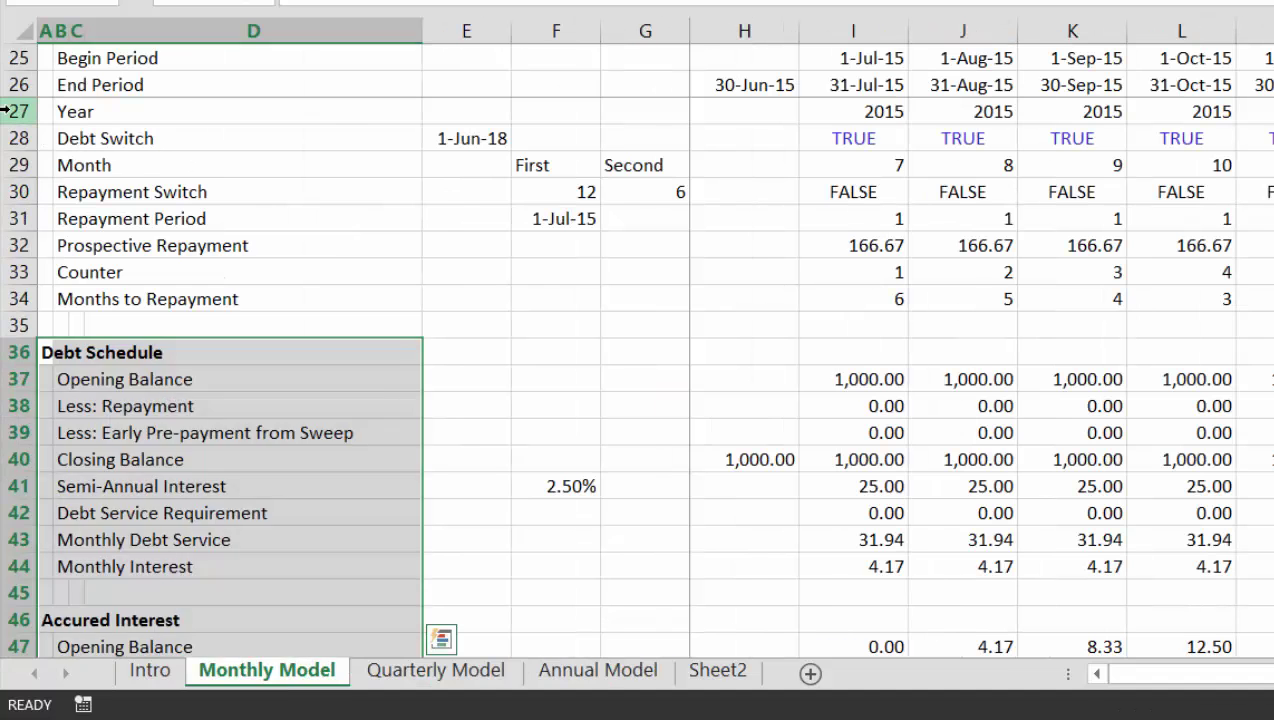
key(ctrl+Page_Down)
key(ctrl+Page_Down)
key(ctrl+Page_Down)
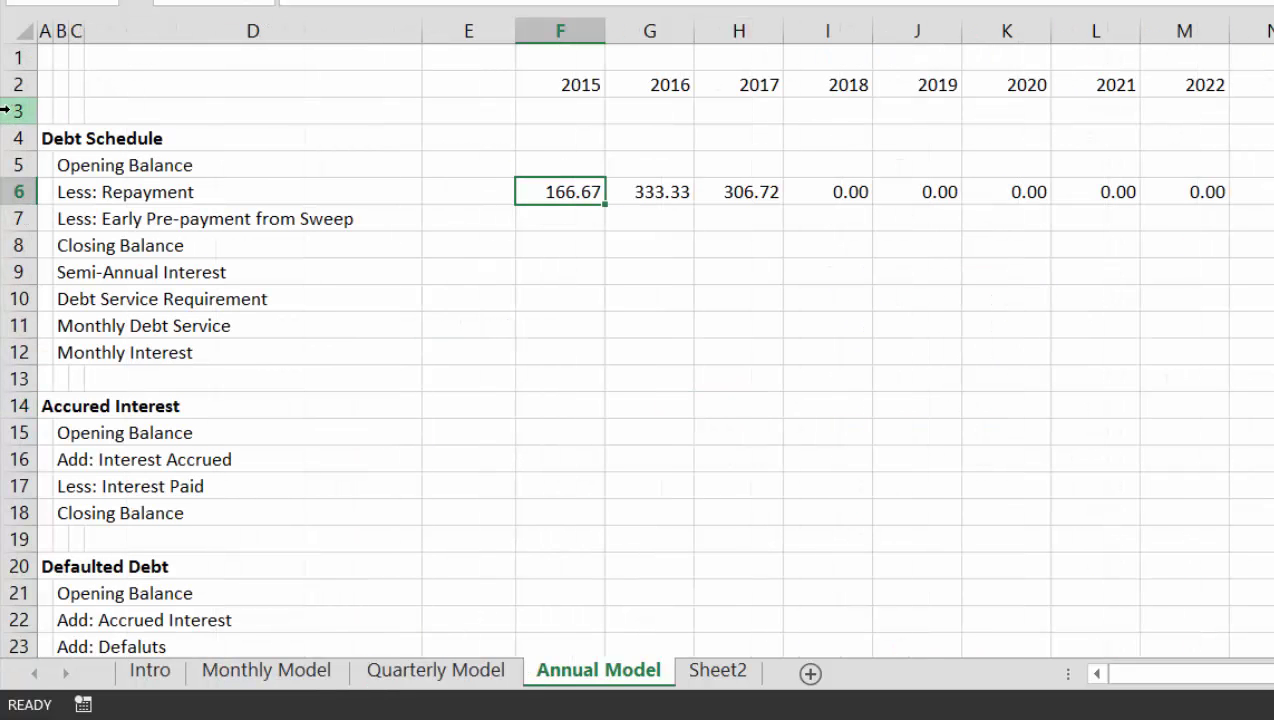
key(ctrl+Page_Up)
key(ctrl+Page_Up)
key(ctrl+Page_Up)
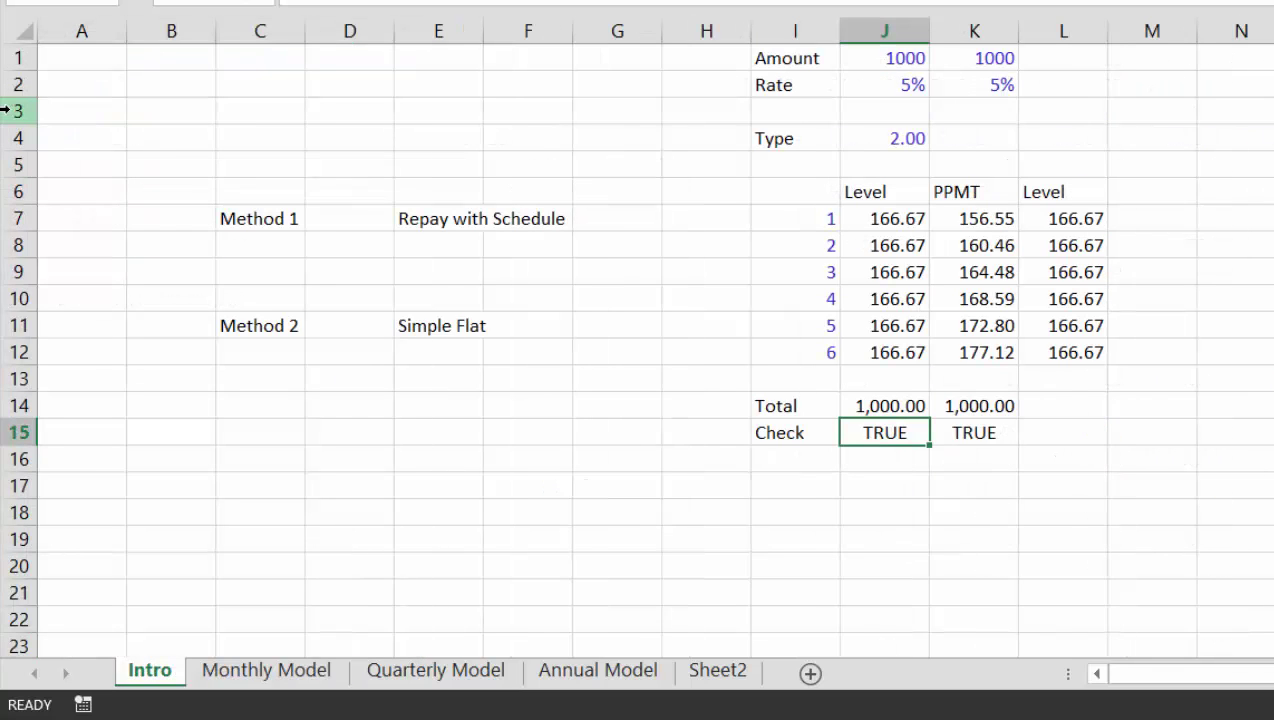
key(ctrl+Page_Down)
key(ctrl+Page_Down)
key(ctrl+Page_Down)
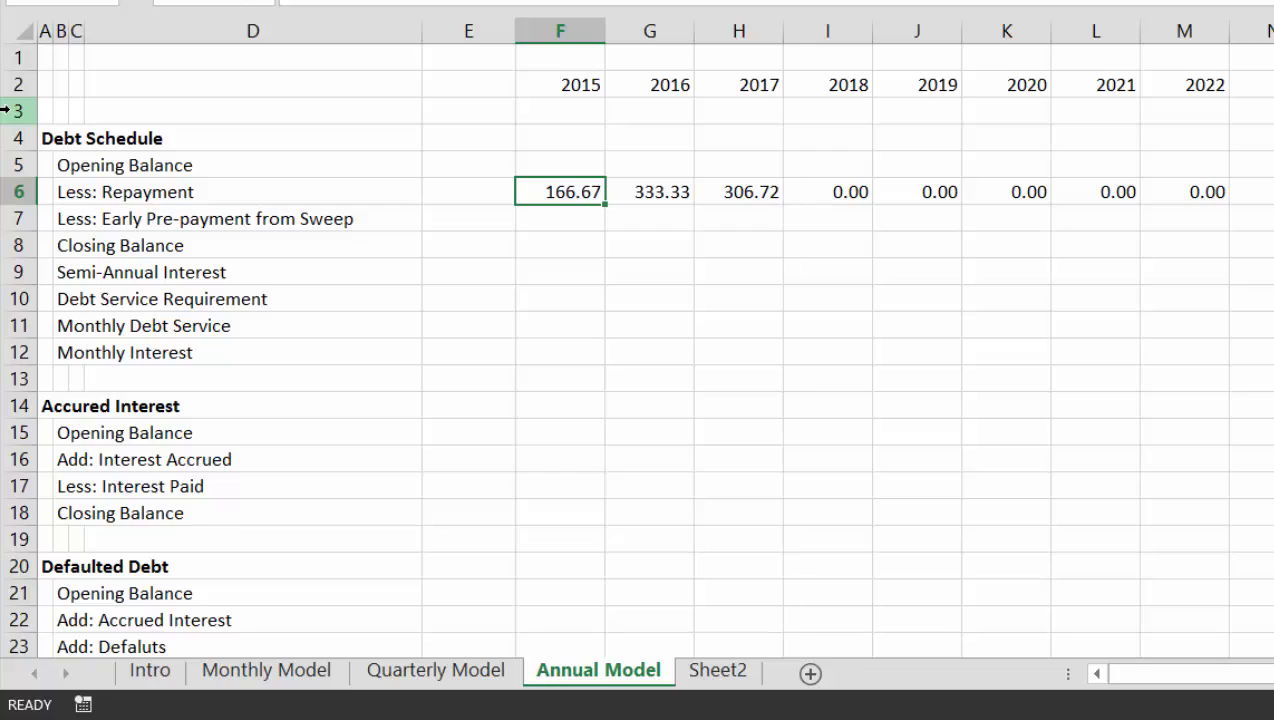
key(Up)
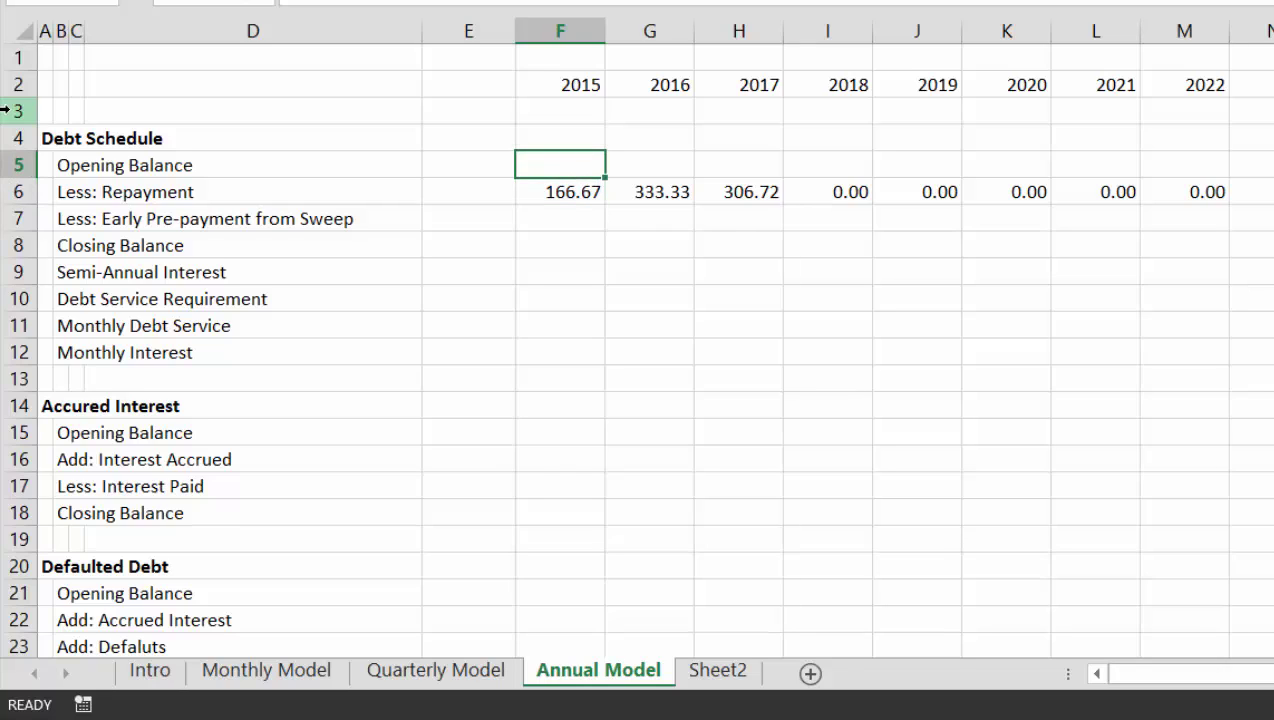
key(Left)
key(Down)
key(Right)
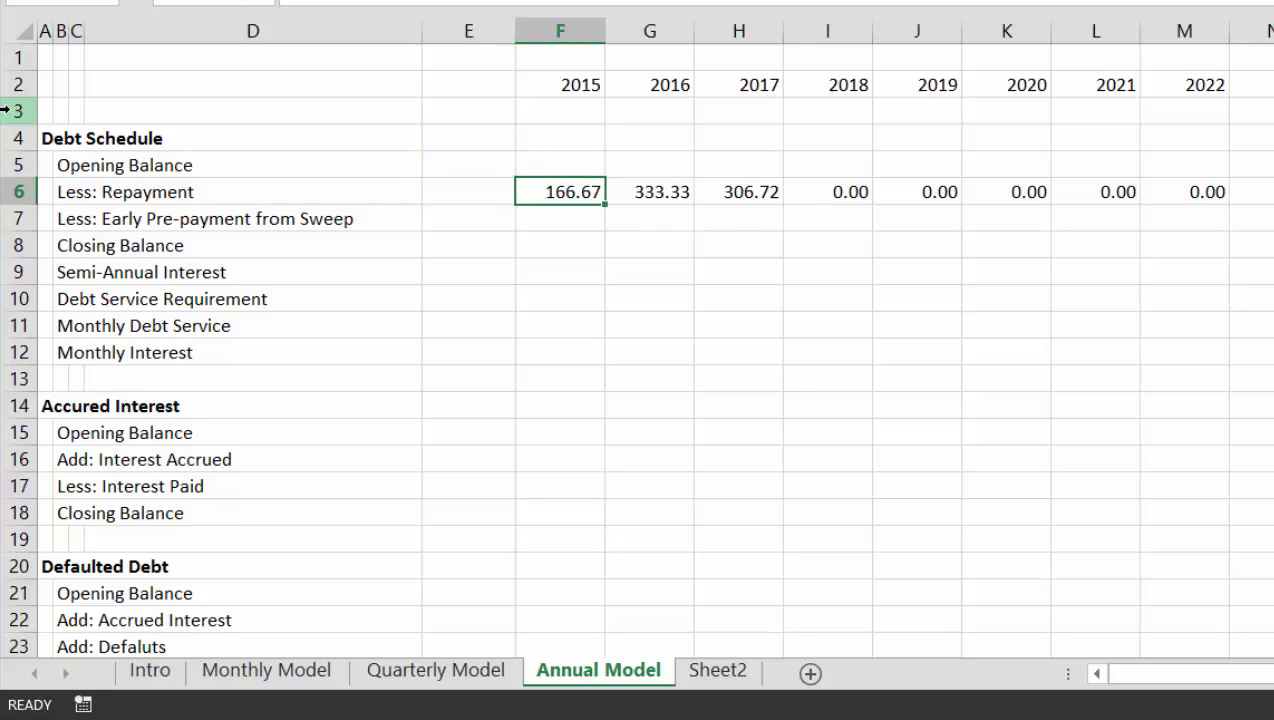
key(Up)
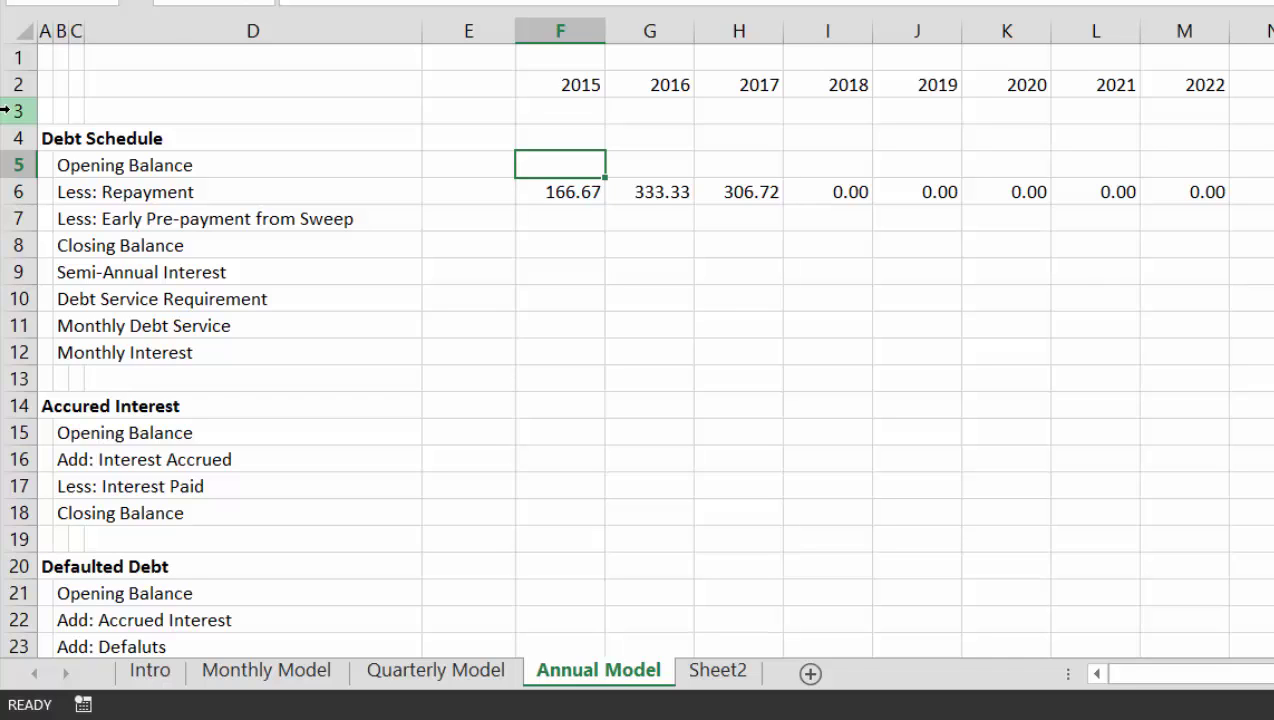
Examine the Monthly Model's debt Opening Balance row across the months from July 2015 to mid-2016.
key(ctrl+Page_Up)
key(ctrl+Page_Up)
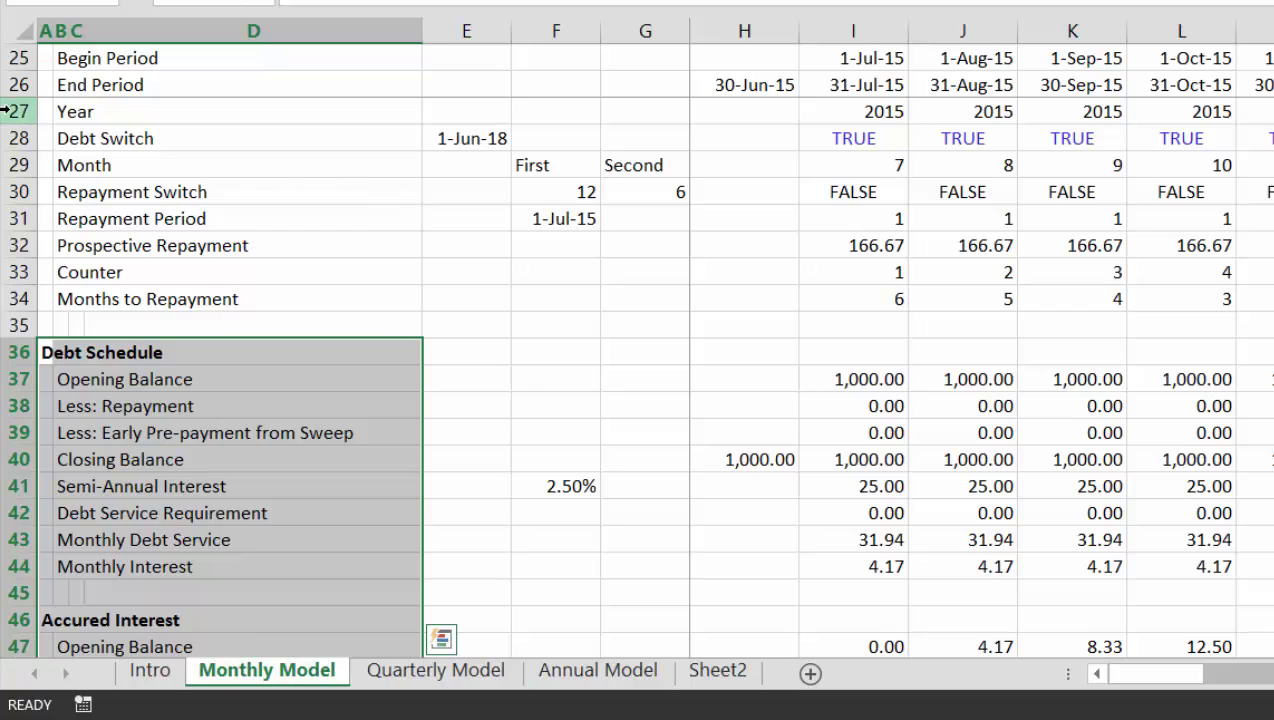
key(Down)
key(Down)
key(Down)
key(Right)
key(Right)
key(Right)
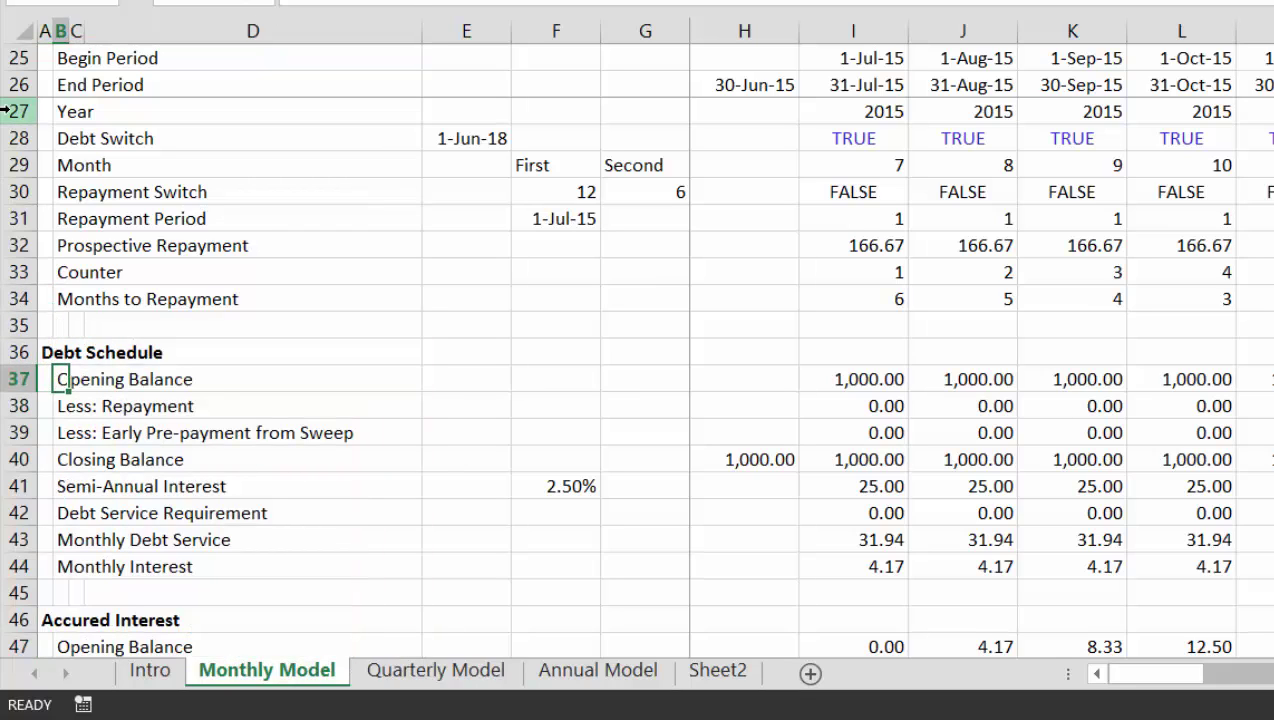
key(Right)
key(Right)
key(Right)
key(Right)
key(Right)
key(Right)
key(Right)
key(Right)
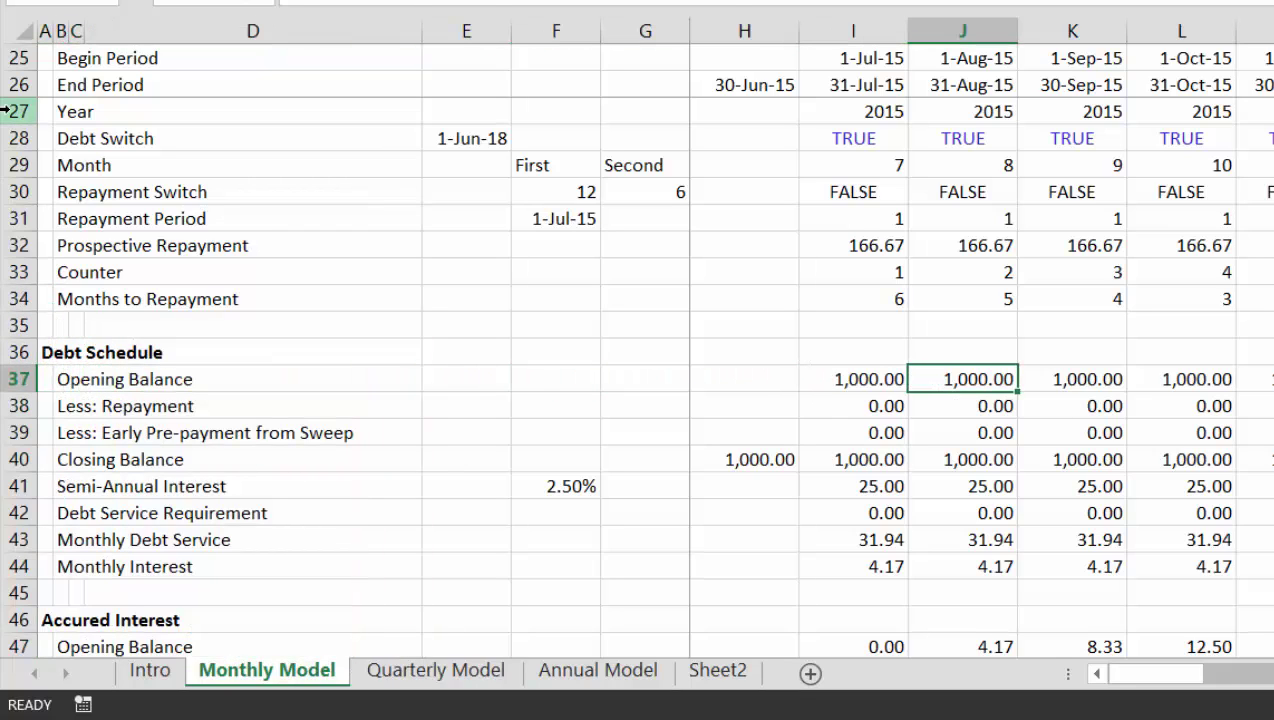
key(Right)
key(Right)
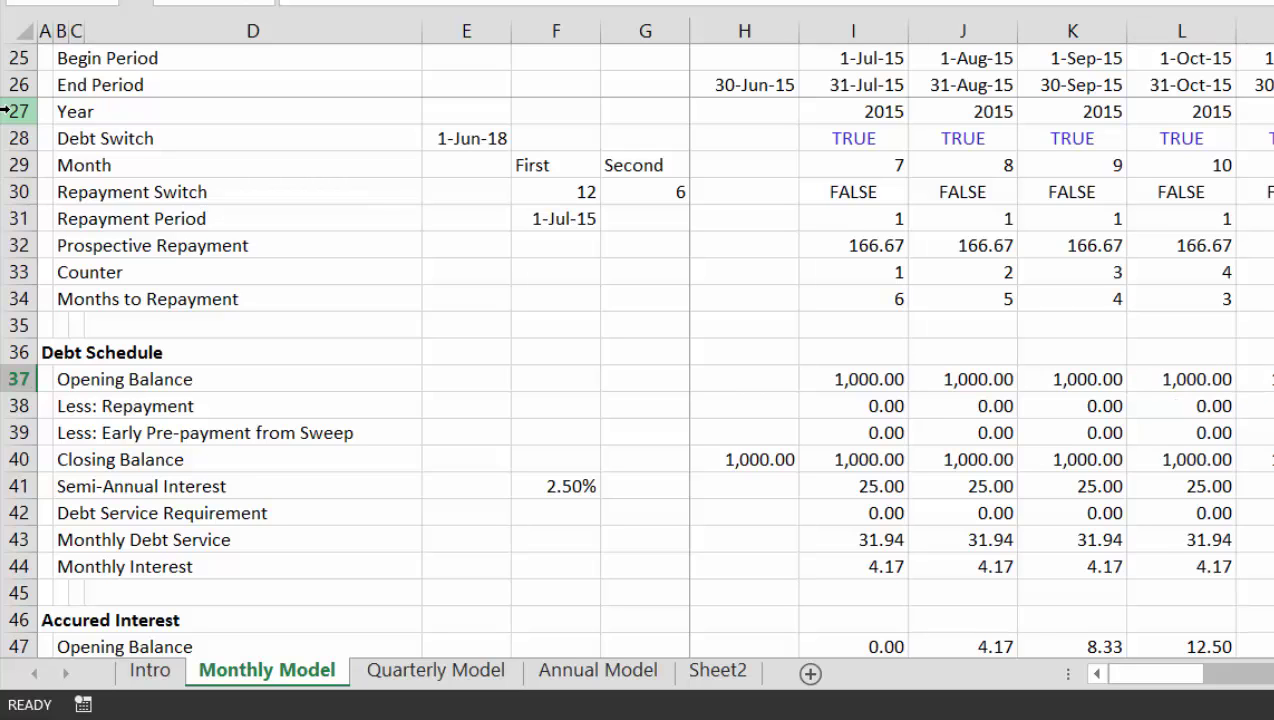
key(Right)
key(Right)
key(Right)
key(Right)
key(Right)
key(Right)
key(Right)
key(Right)
key(Right)
key(Right)
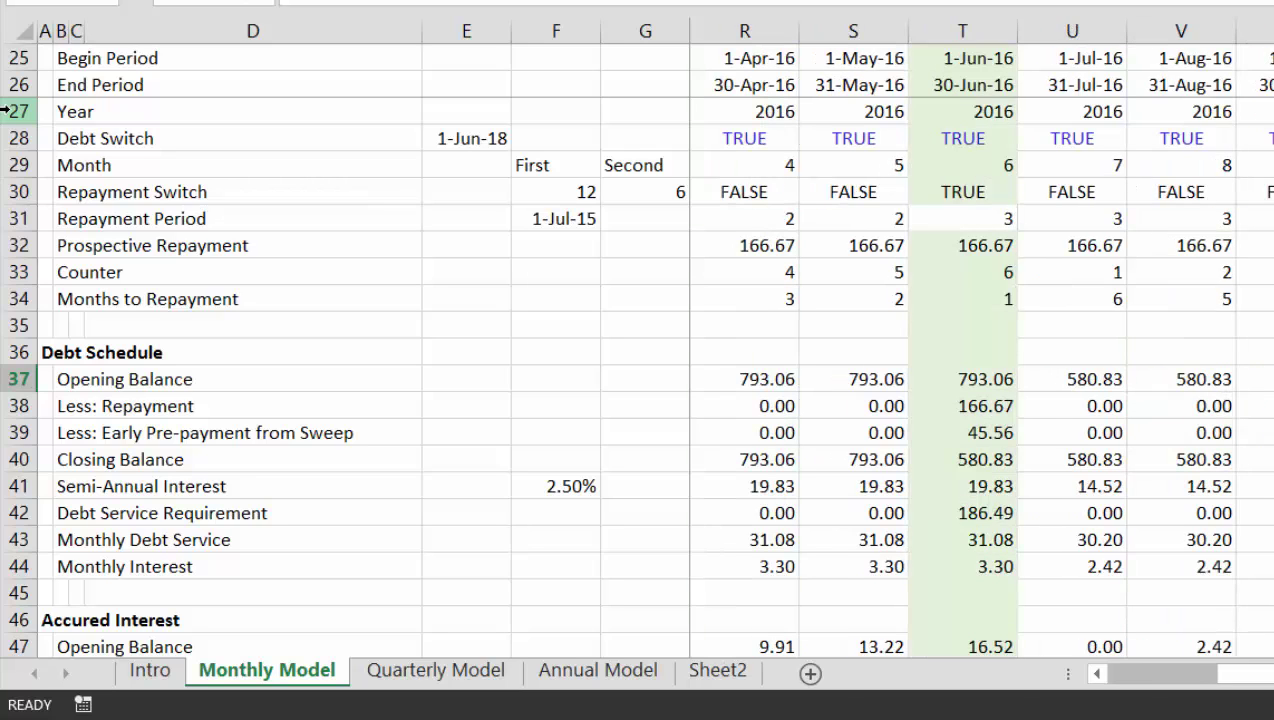
key(Left)
key(Left)
key(Left)
key(Left)
key(Left)
key(Left)
key(Left)
key(Left)
key(Left)
key(Left)
key(Left)
key(Left)
key(Left)
key(Left)
key(Left)
key(Left)
key(Left)
key(Left)
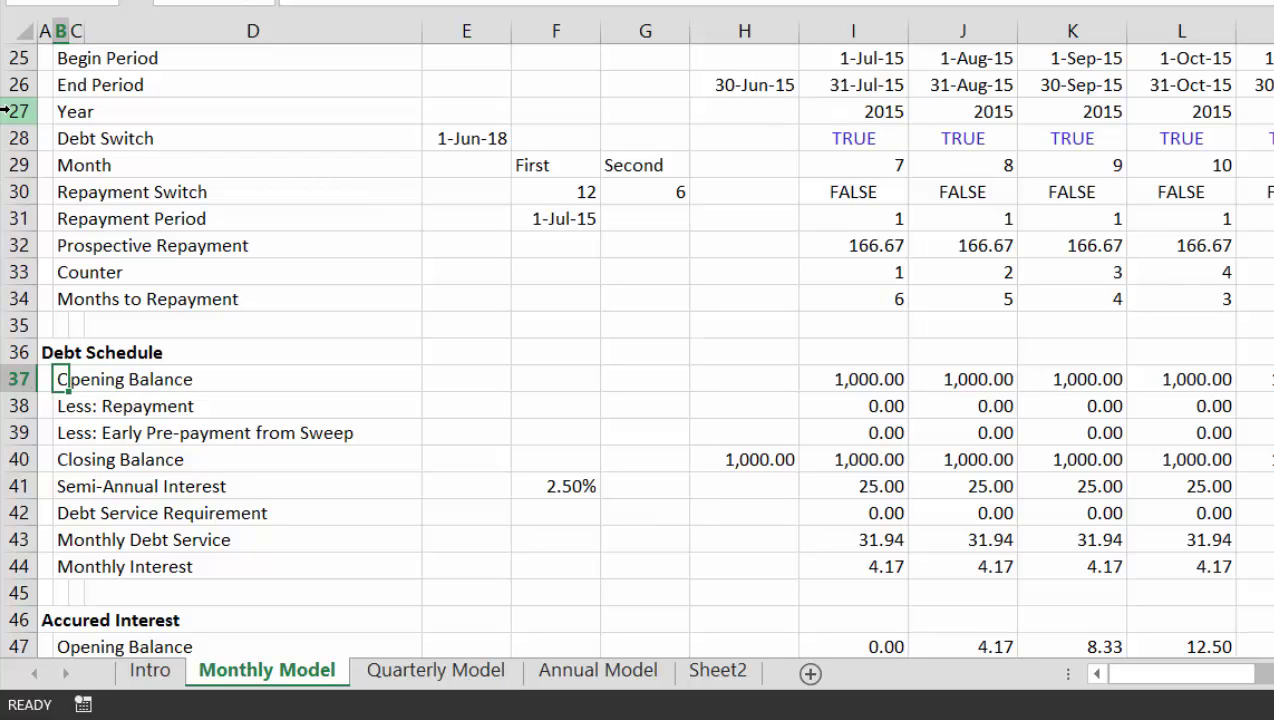
Set the Issue Date in the Monthly Model's Debt Timing section to 1-Mar-15.
key(Up)
key(Up)
key(Up)
key(Up)
key(Up)
key(Up)
key(Up)
key(Up)
key(Up)
key(Up)
key(Up)
key(Up)
key(Up)
key(Up)
key(Up)
key(Up)
key(Up)
key(Up)
key(Up)
key(Up)
key(Up)
key(Up)
key(Up)
key(Up)
key(Up)
key(Up)
key(Up)
key(Up)
key(Up)
key(Up)
key(Up)
key(Up)
key(Up)
key(Up)
key(Up)
key(Up)
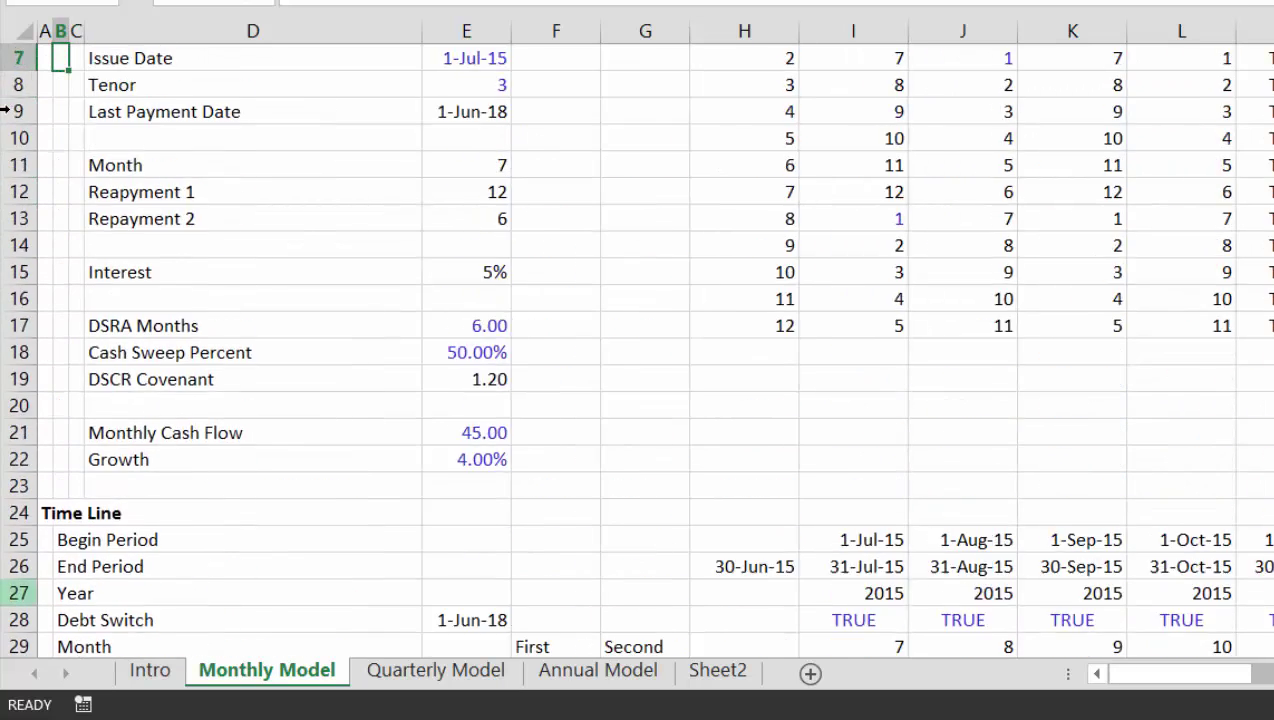
key(Down)
key(Down)
key(Down)
key(Down)
key(Down)
key(Down)
key(Right)
key(Right)
key(Right)
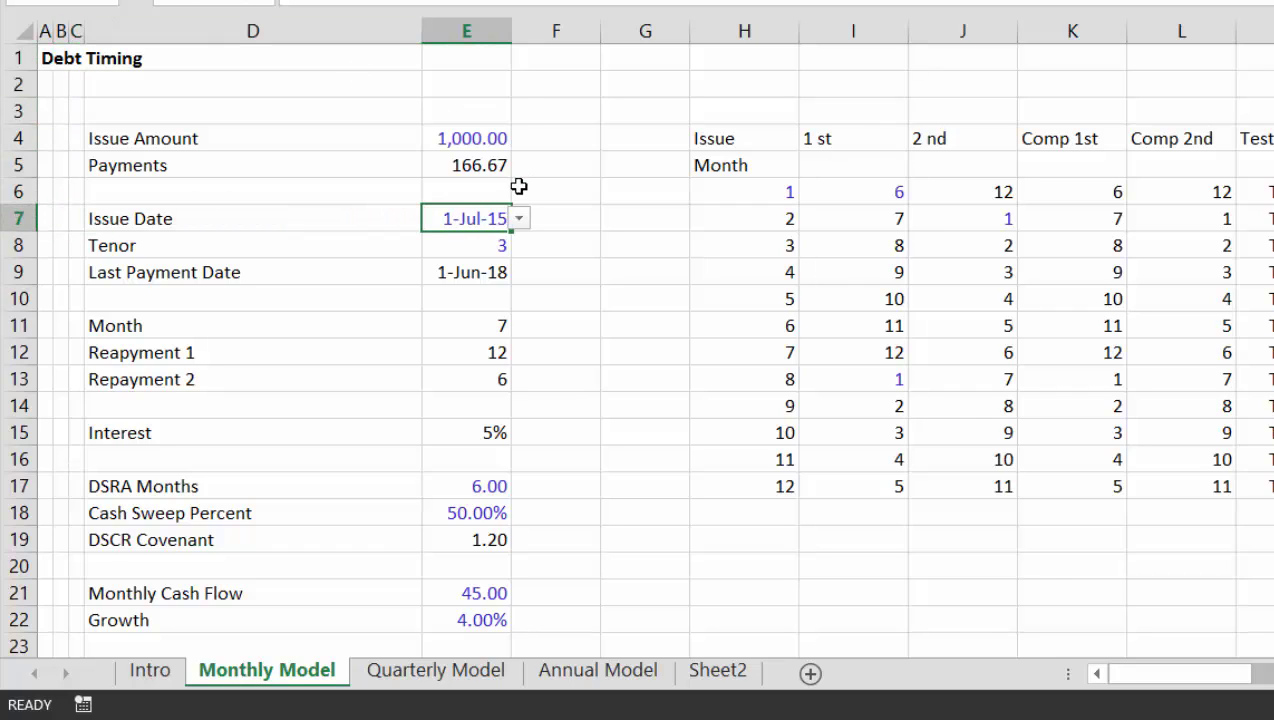
click(519, 219)
key(Up)
key(Up)
key(Up)
key(Up)
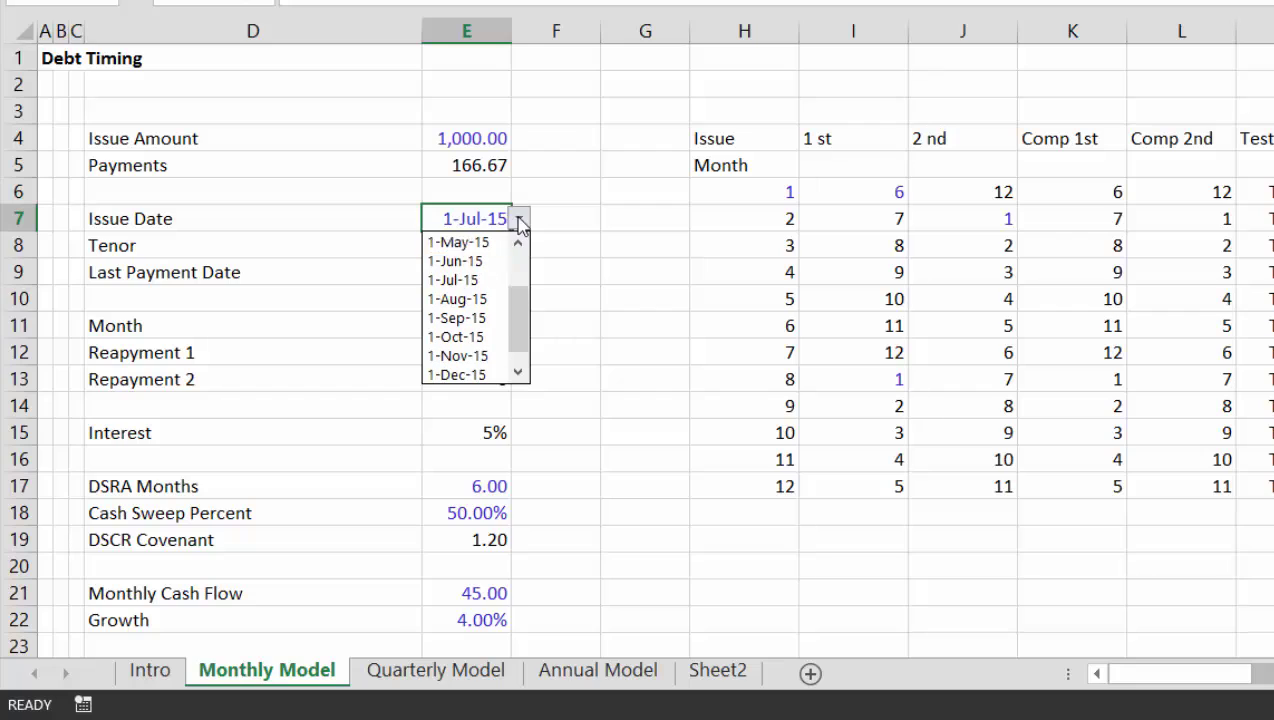
key(Return)
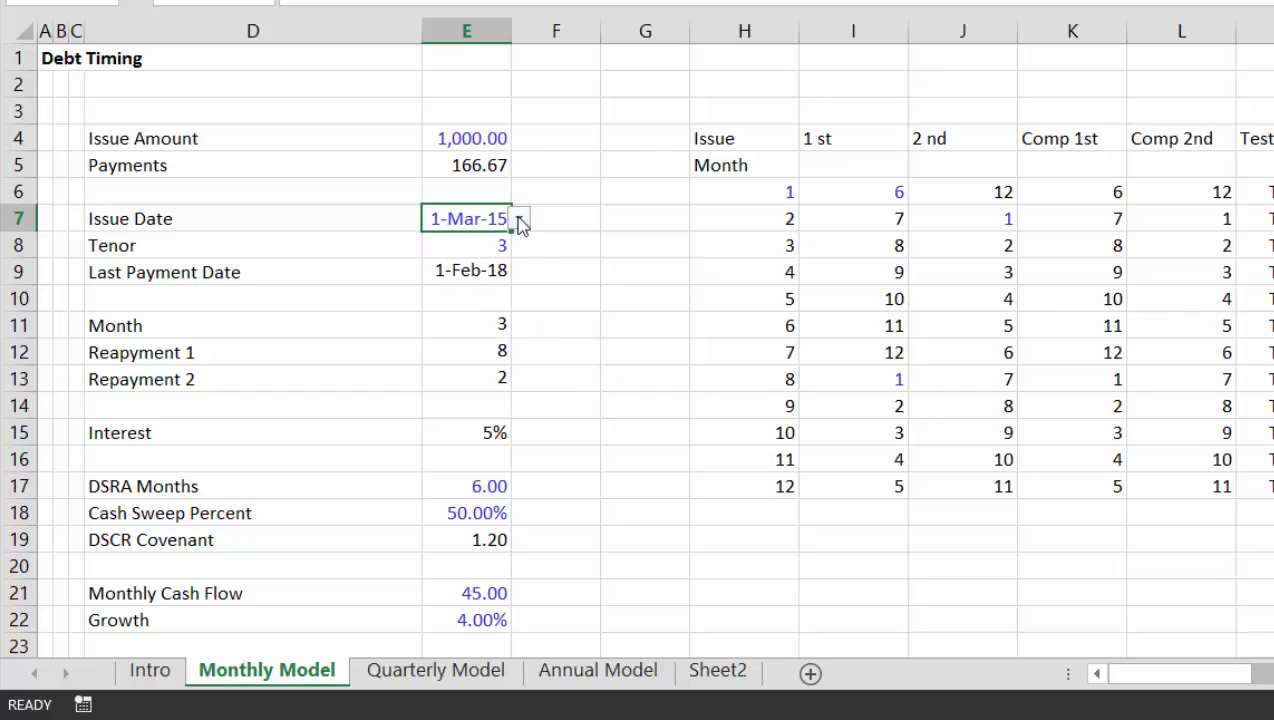
Freeze the Monthly Model's panes at H28 so the row labels and the Begin Period, End Period and Year rows stay visible.
click(553, 317)
key(Down)
key(Down)
key(Down)
key(Down)
key(Down)
key(Down)
key(Down)
key(Down)
key(Down)
key(Down)
key(Down)
key(Down)
key(Down)
key(Down)
key(Down)
key(Down)
key(Down)
key(Down)
key(Down)
key(Down)
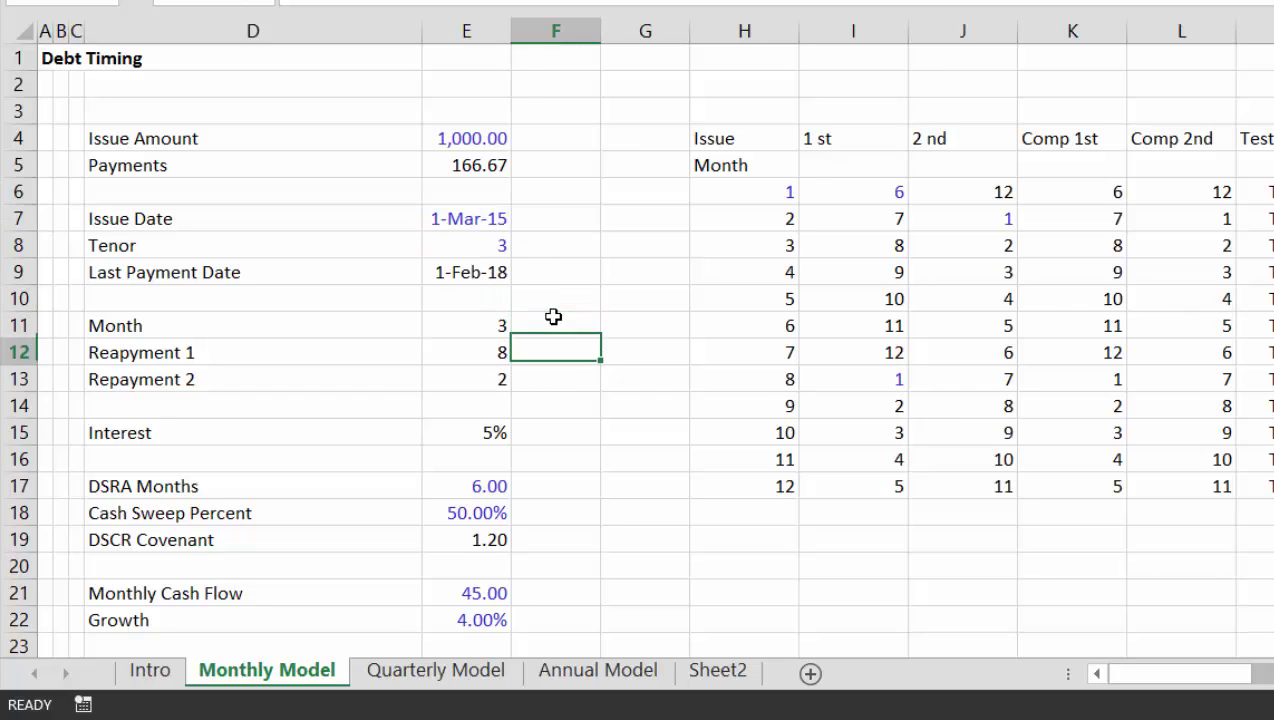
key(Down)
key(Down)
key(Down)
key(Down)
key(Down)
key(Down)
key(Down)
key(Down)
key(Down)
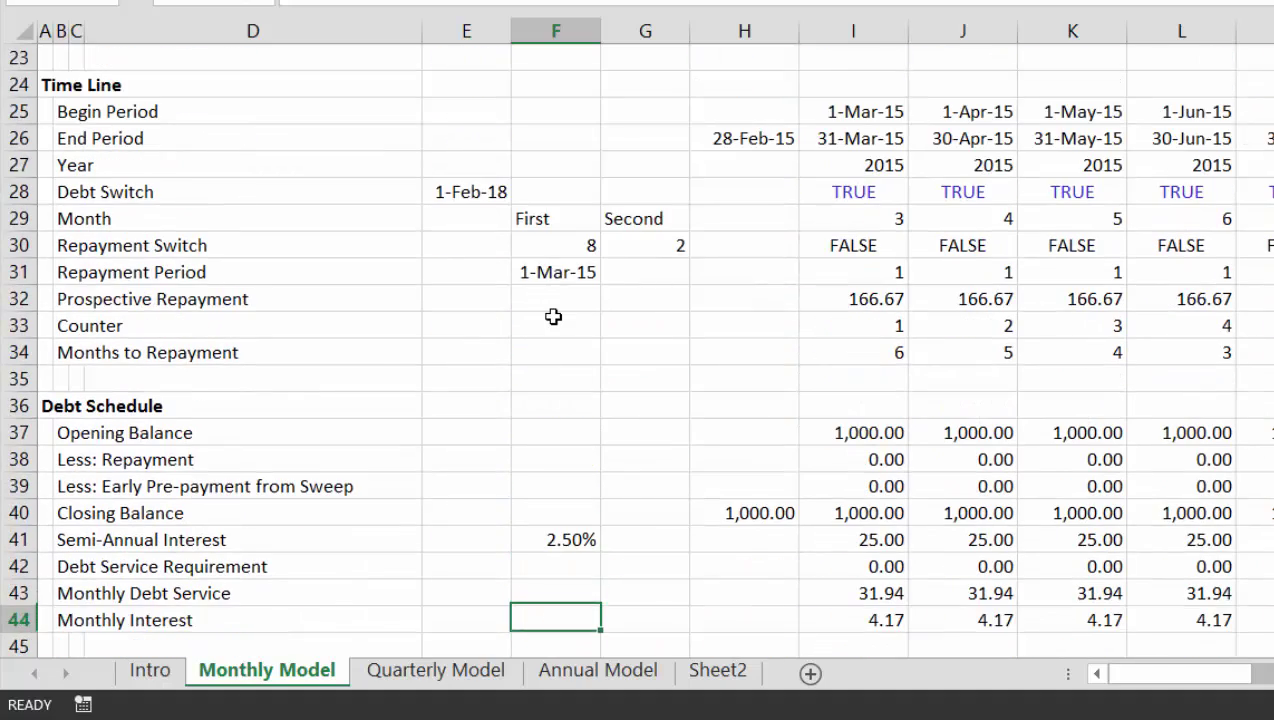
key(Up)
key(Up)
key(Up)
key(Up)
key(Up)
key(Up)
key(Up)
key(Up)
key(Up)
key(Up)
key(Up)
key(Up)
key(Up)
key(Up)
key(Up)
key(Up)
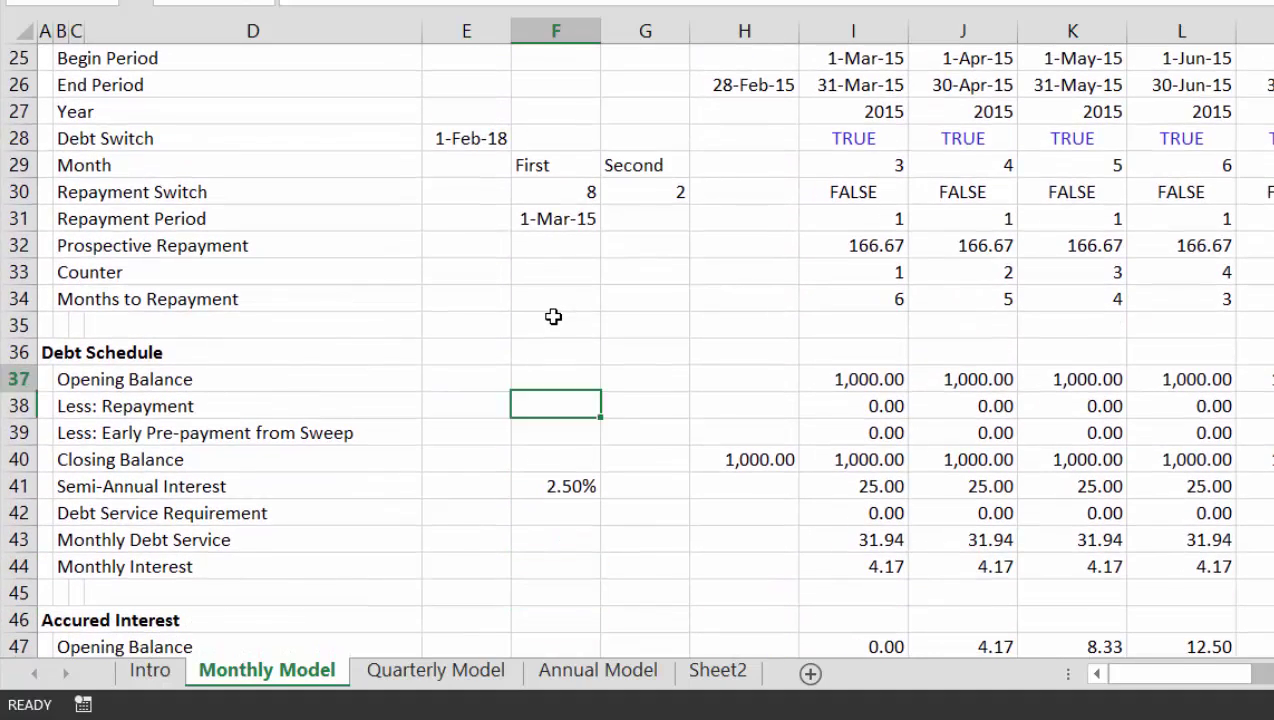
key(Right)
key(Right)
key(Up)
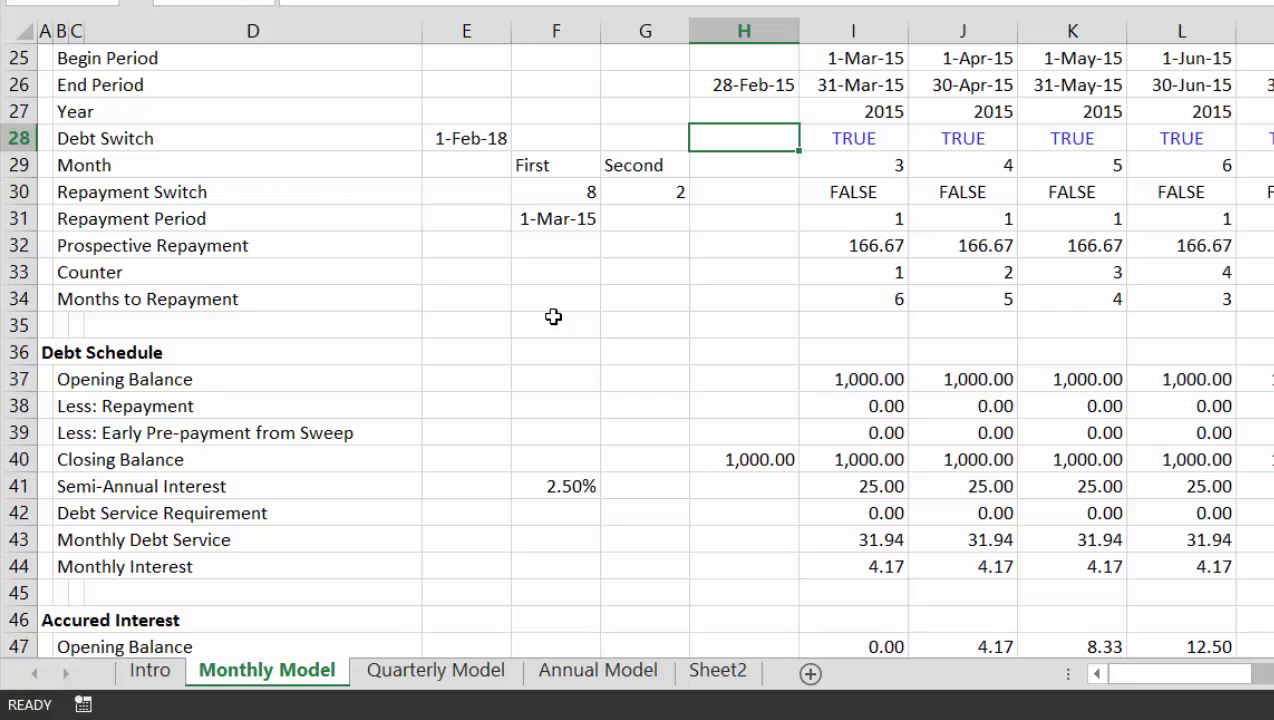
key(alt+w)
key(f)
key(f)
Examine the Time Line and Debt Schedule rows across the months from March to August 2015.
key(Down)
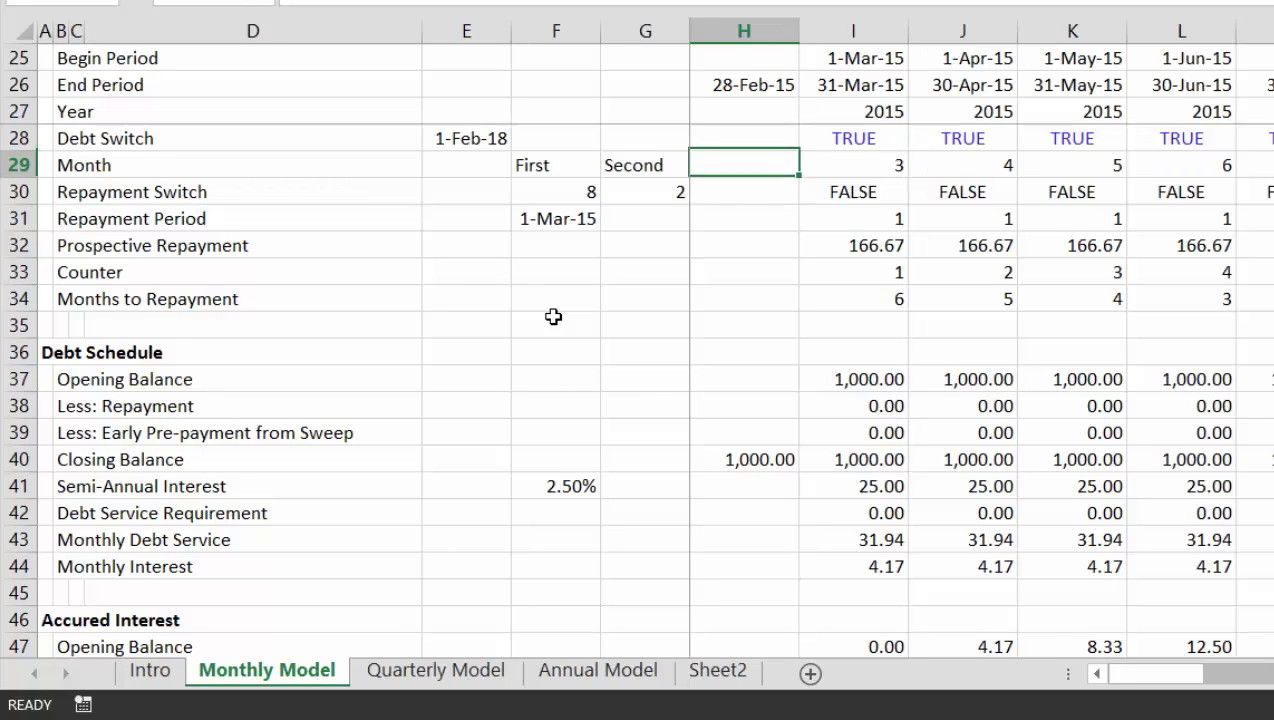
key(Down)
key(Down)
key(Down)
key(Down)
key(Down)
key(Down)
key(Down)
key(Down)
key(Down)
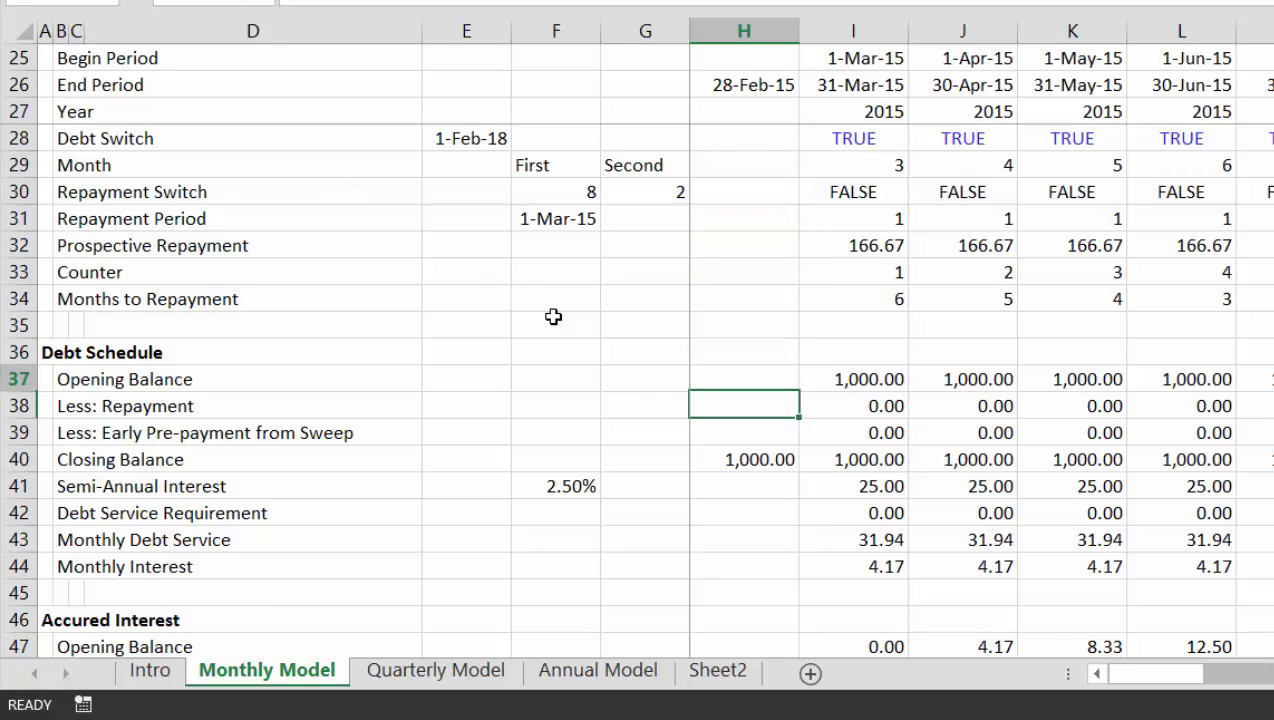
key(Up)
key(Right)
key(Right)
key(Right)
key(Right)
key(Up)
key(Up)
key(Up)
key(Up)
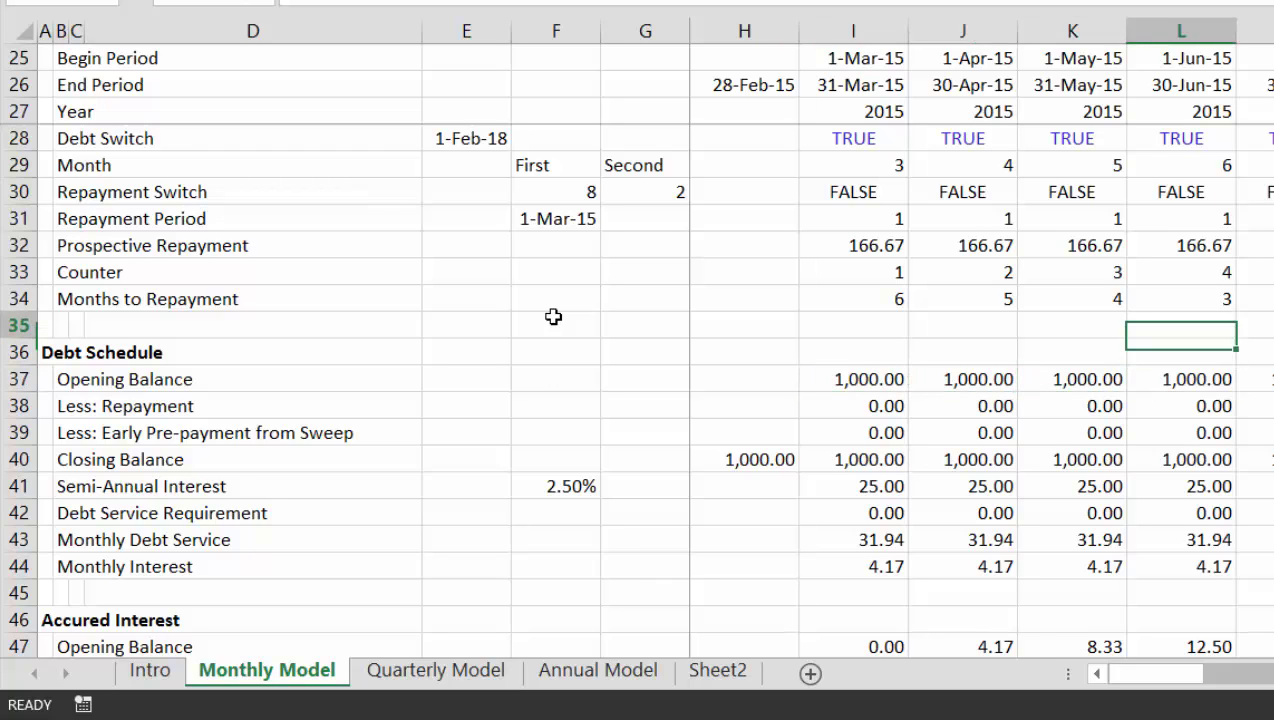
key(Up)
key(Up)
key(Up)
key(Up)
key(Right)
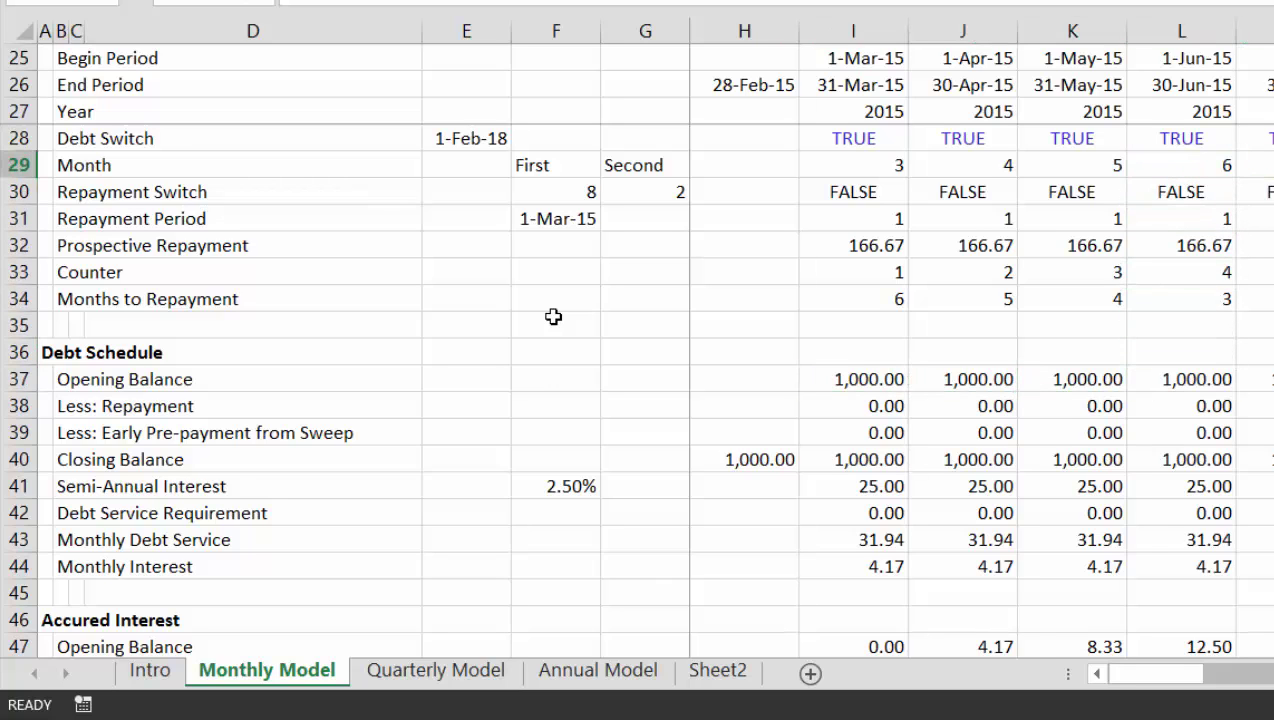
key(Right)
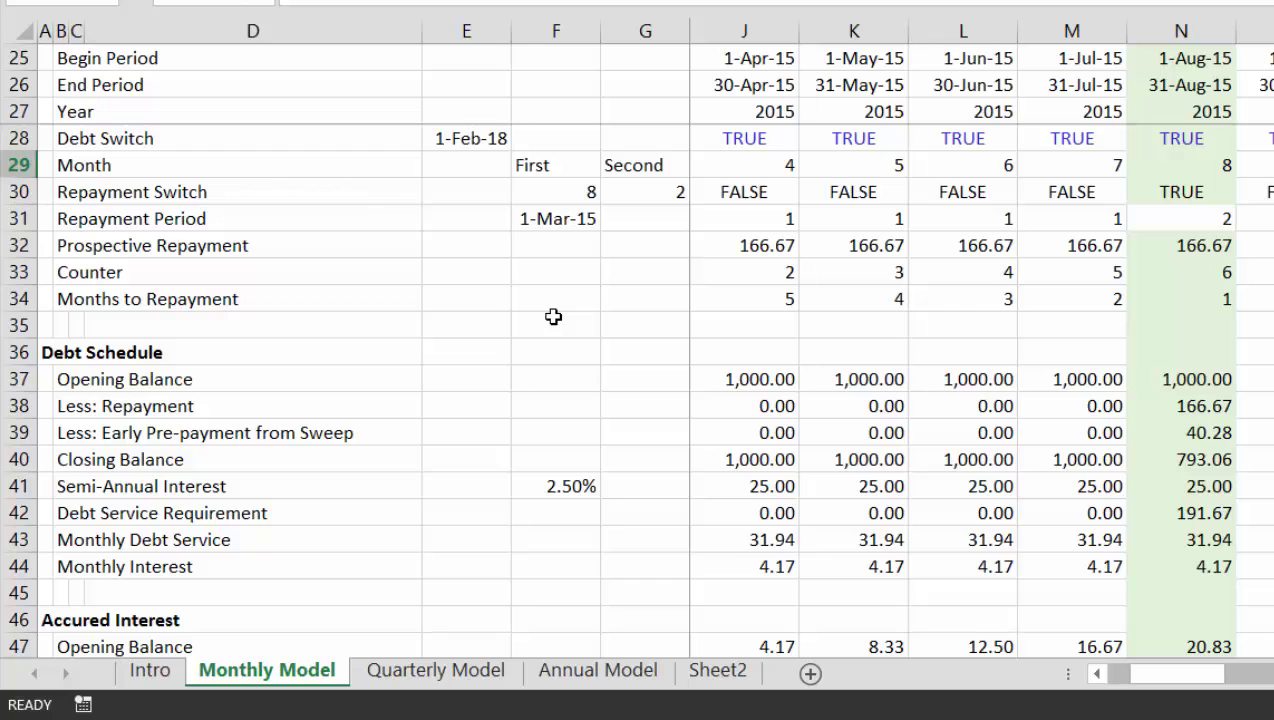
key(Left)
key(Left)
key(Left)
key(Left)
key(Left)
key(Left)
key(Left)
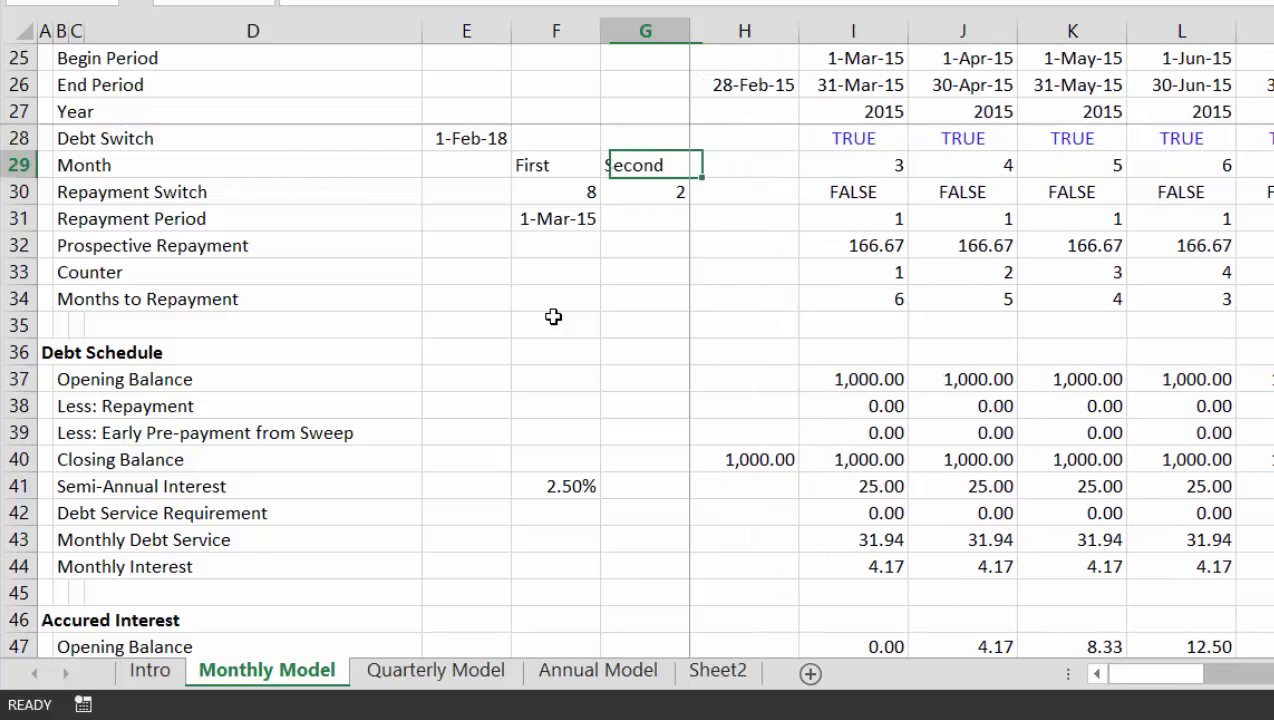
key(Right)
key(Right)
key(Right)
key(Right)
key(Down)
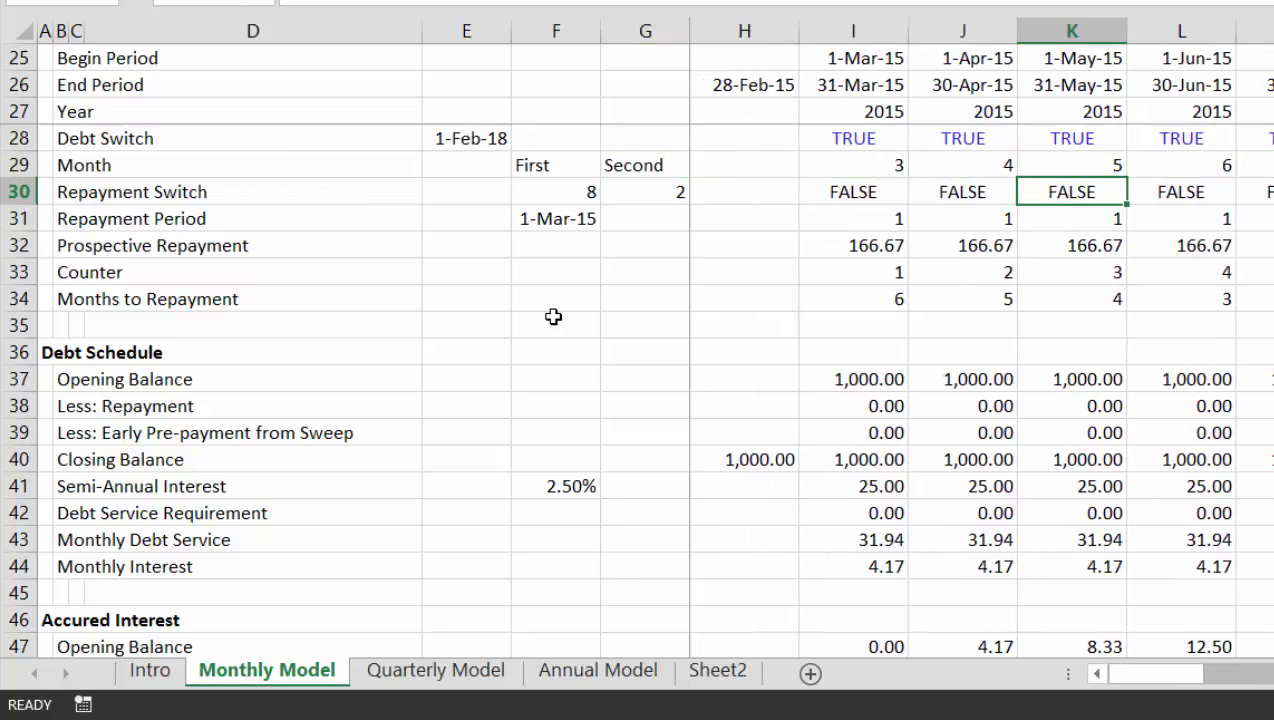
Insert a blank row between the Year and Debt Switch rows of the Time Line.
key(Up)
key(Up)
key(Up)
key(Up)
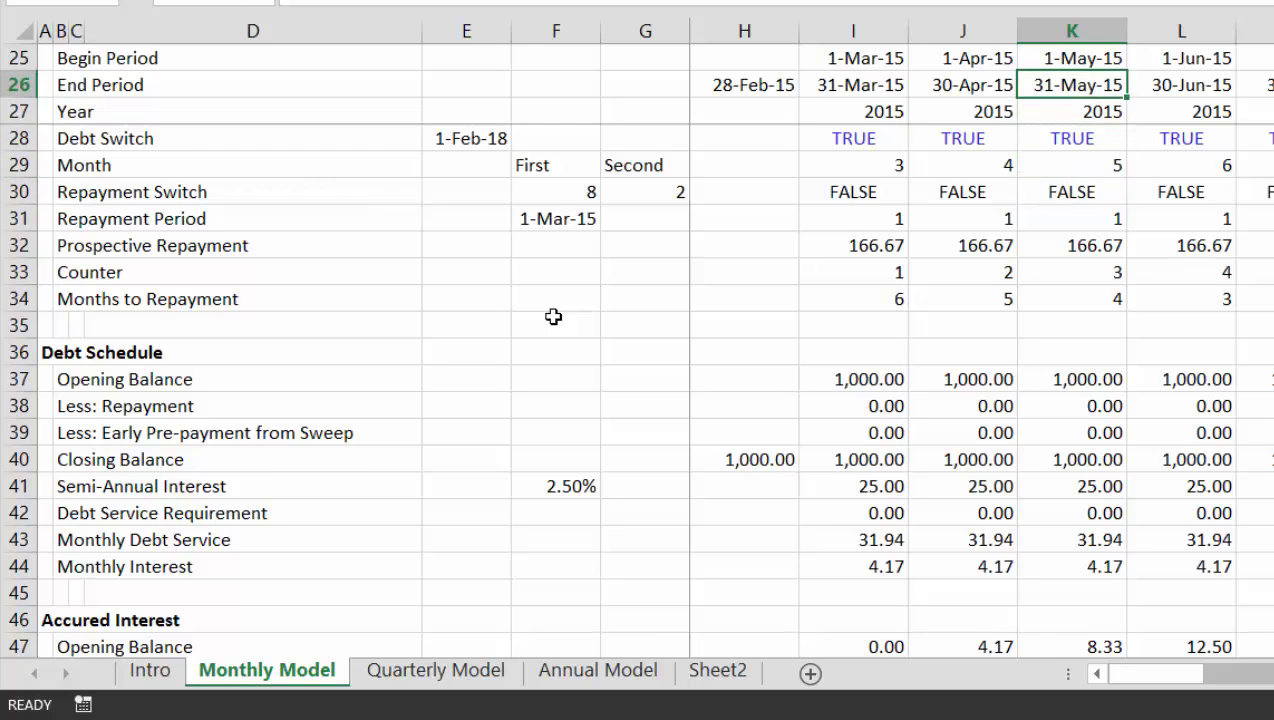
key(Down)
key(Down)
key(shift+space)
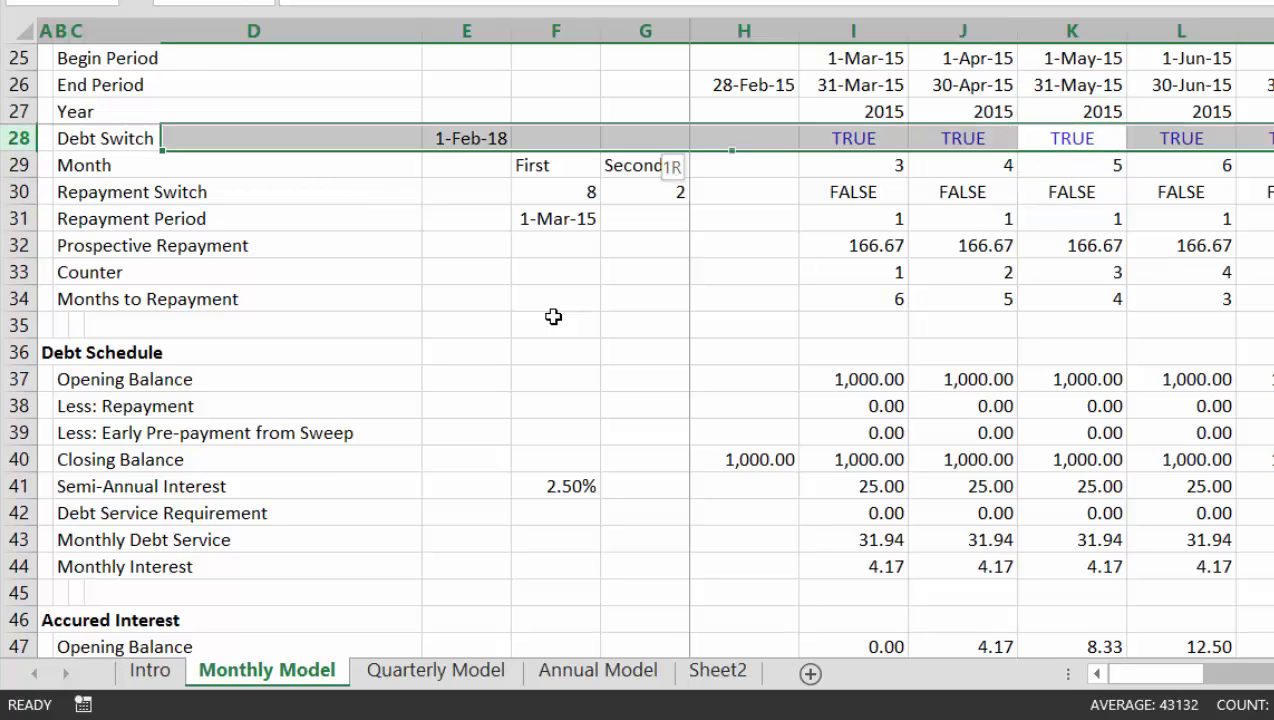
Label the blank row 28 as End of Year in column B.
key(Left)
key(Left)
key(Left)
key(Left)
key(Left)
key(Left)
key(Left)
key(Left)
key(Left)
key(Left)
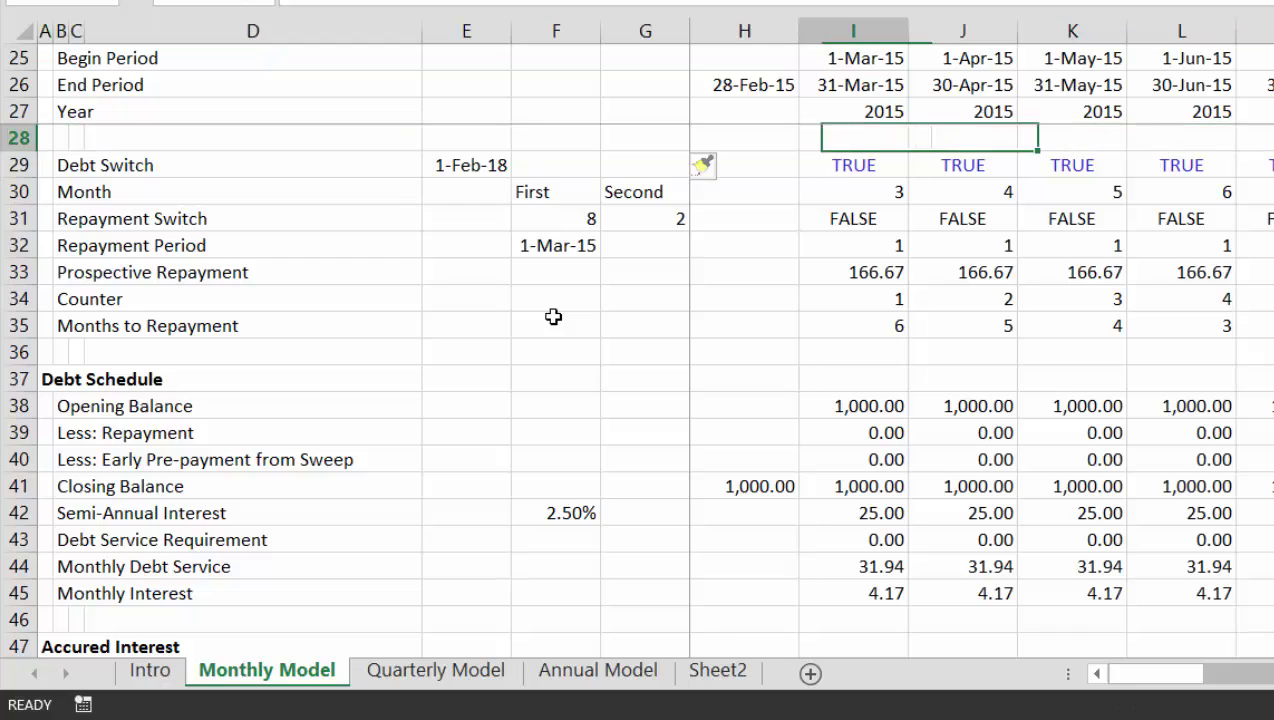
key(Right)
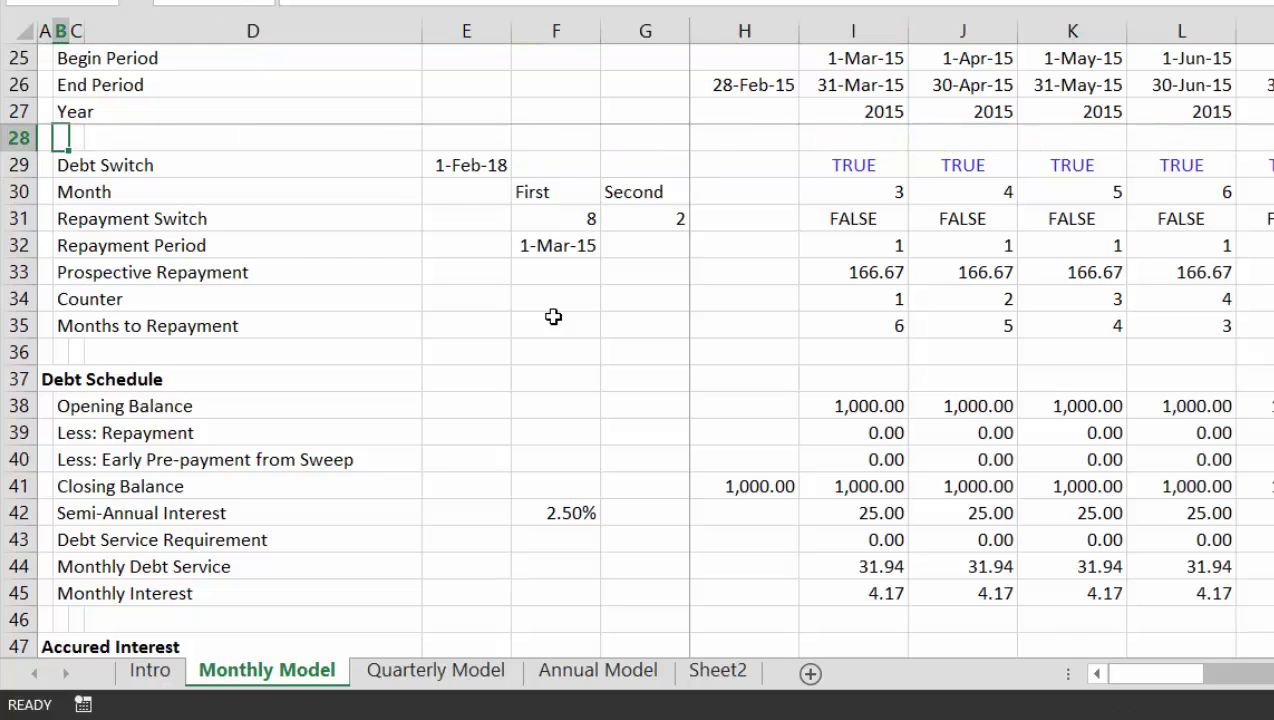
text(End of Year)
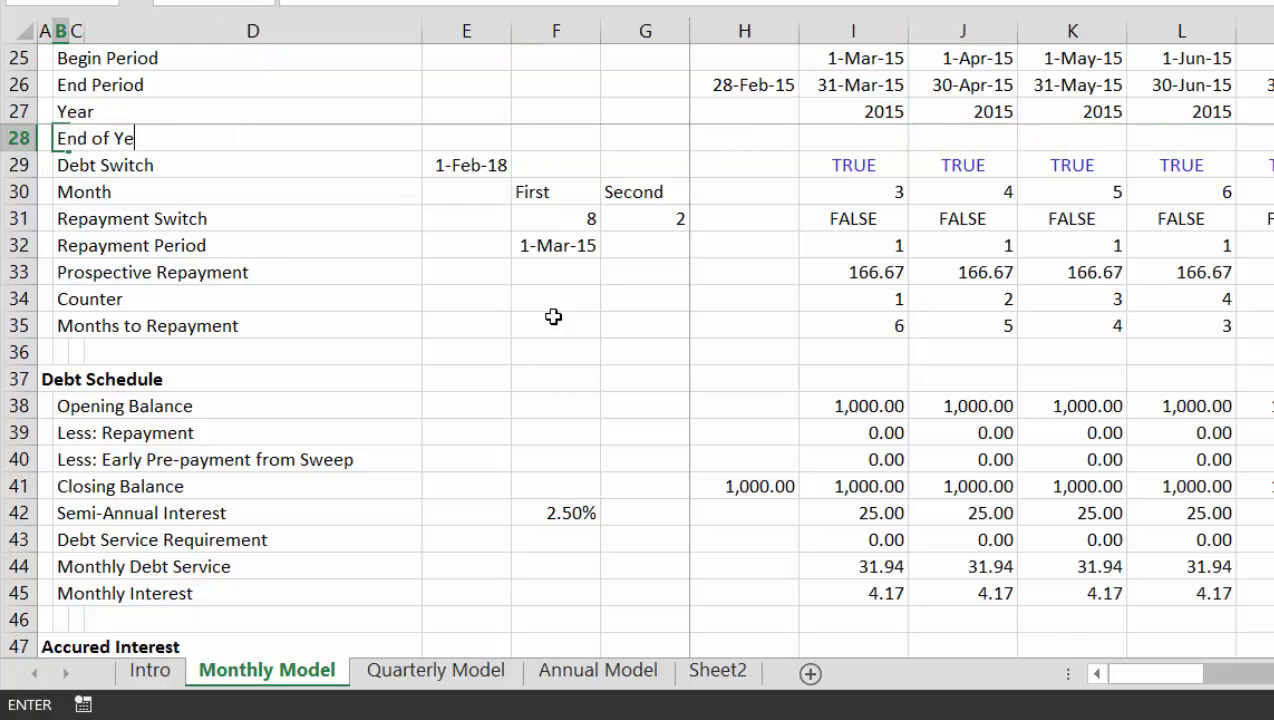
key(Return)
Enter =MONTH(I25)=12 in I28 and fill it across all the month columns of the End of Year row.
key(Up)
key(Right)
key(Right)
key(Right)
key(Right)
key(Right)
key(Right)
key(Right)
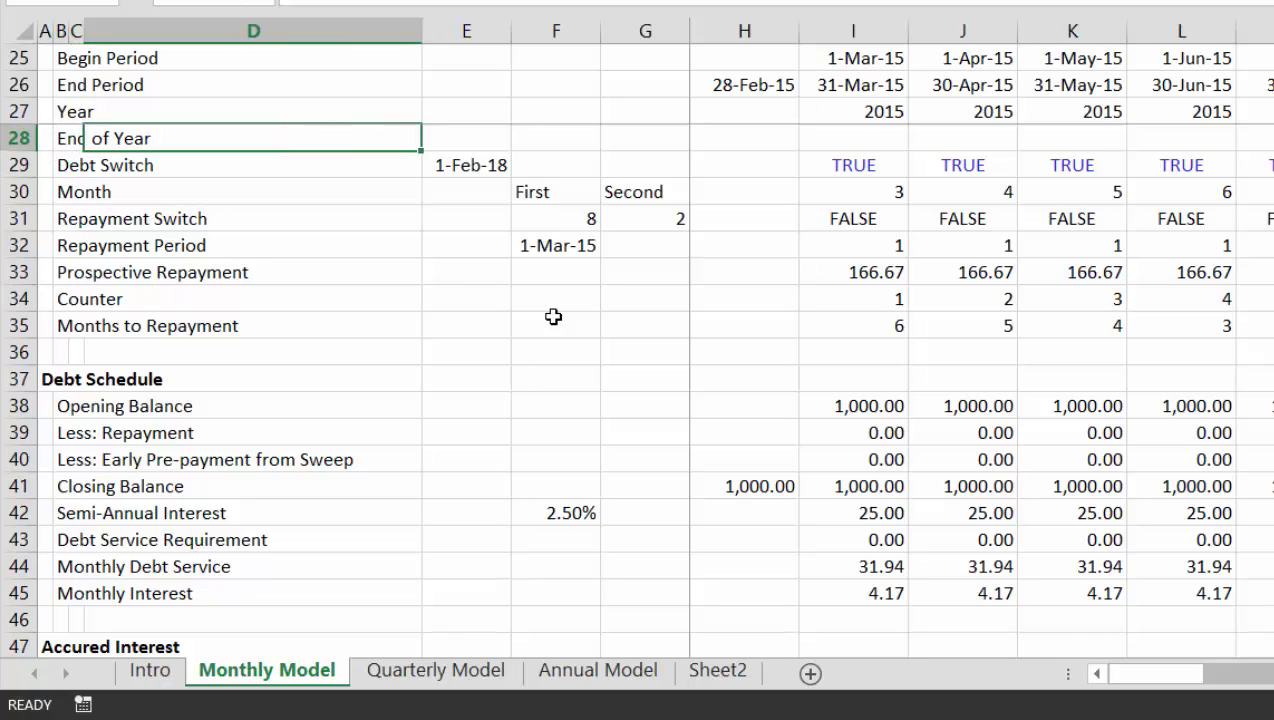
text(=)
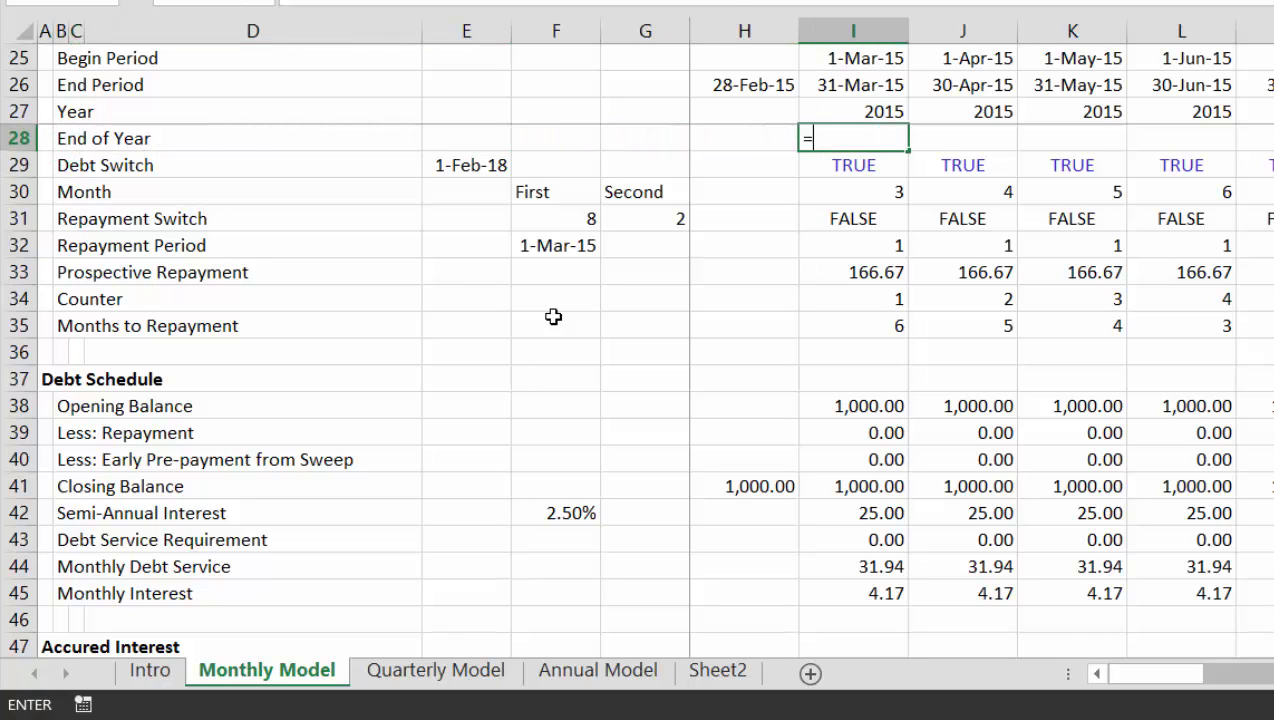
text(mon)
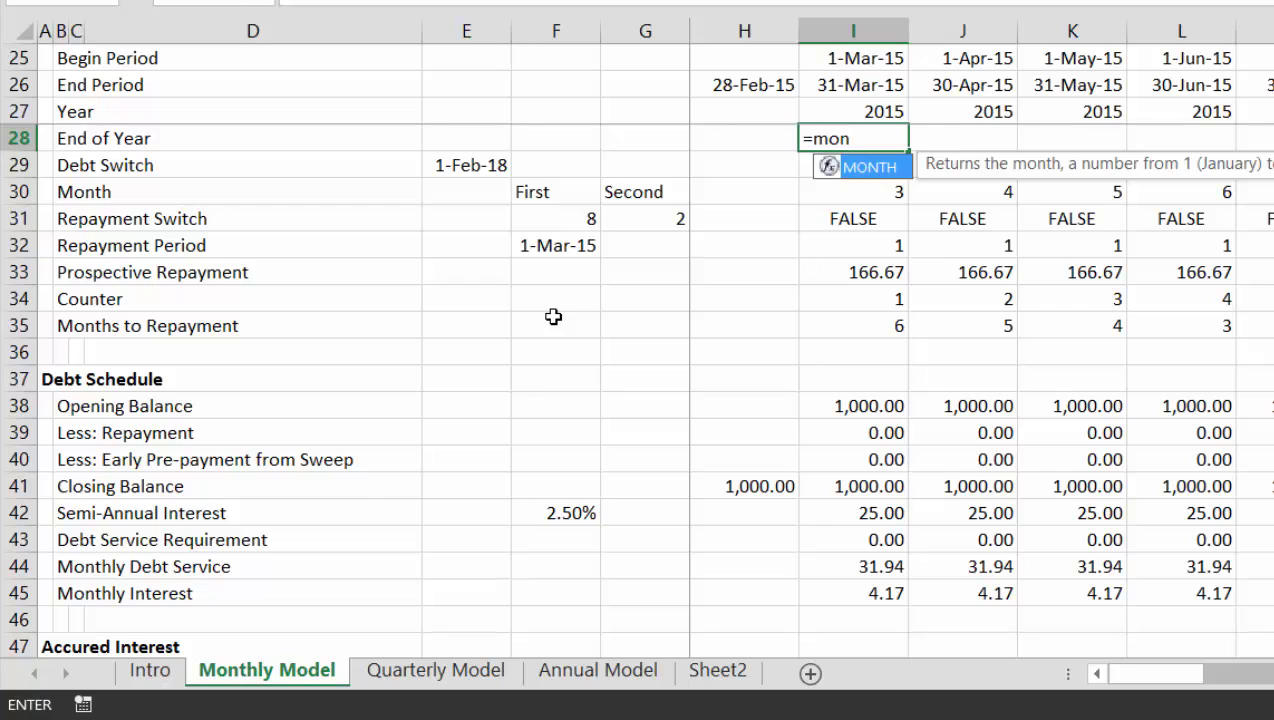
key(Tab)
key(Up)
key(Up)
key(Up)
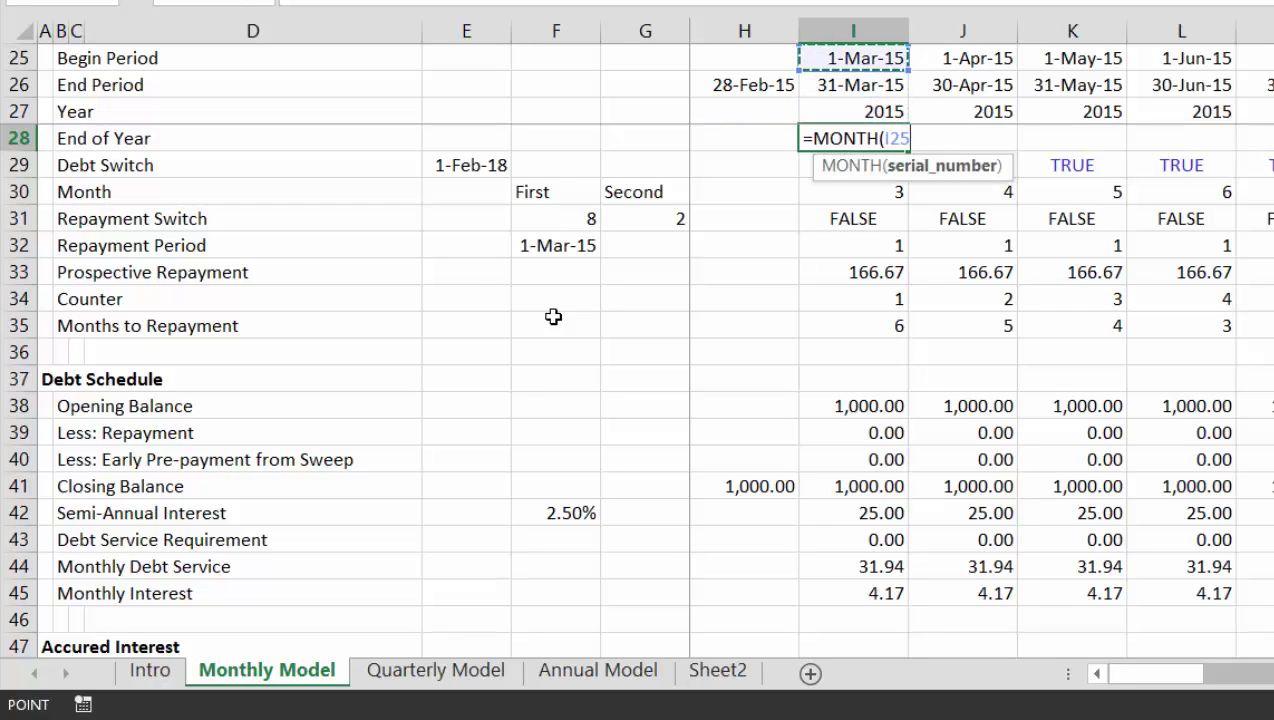
text())
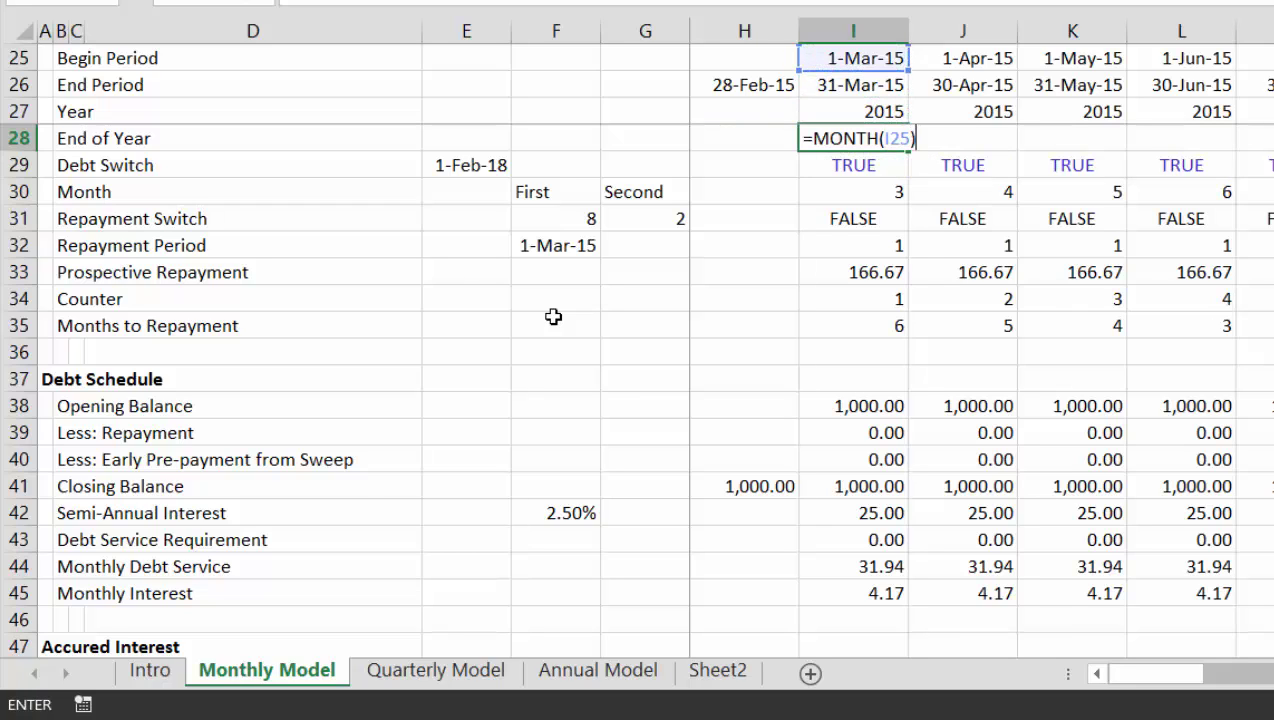
text(=12)
key(ctrl+Return)
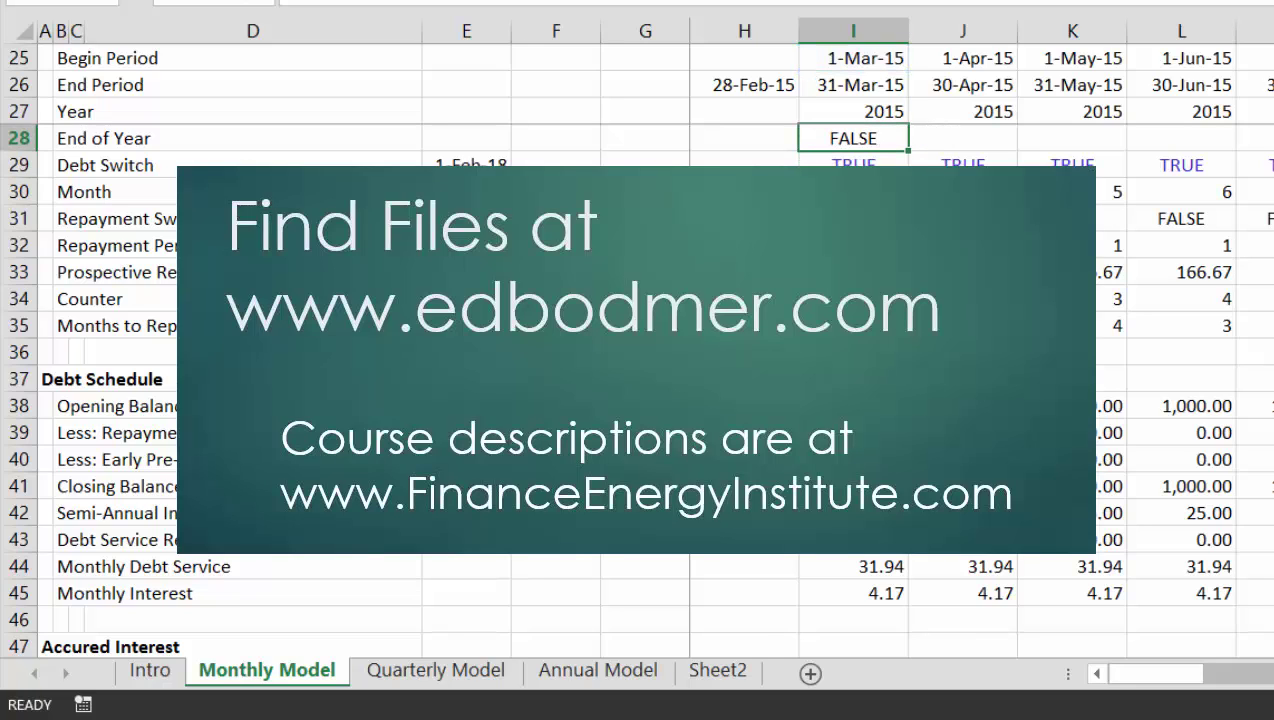
key(ctrl+shift+Right)
key(ctrl+r)
Examine the End of Year row across the monthly columns from 2015 into 2017.
key(Right)
key(Right)
key(Right)
key(Right)
key(Right)
key(Right)
key(Right)
key(Right)
key(Right)
key(Right)
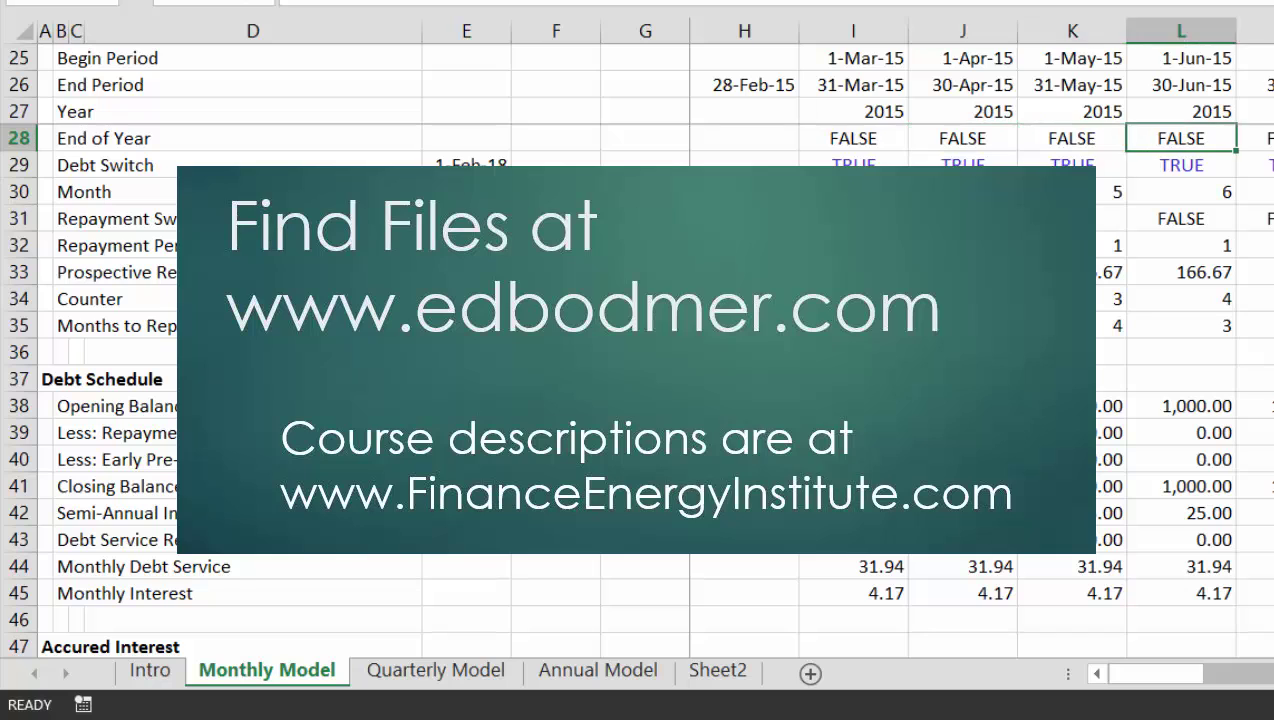
key(Right)
key(Right)
key(Right)
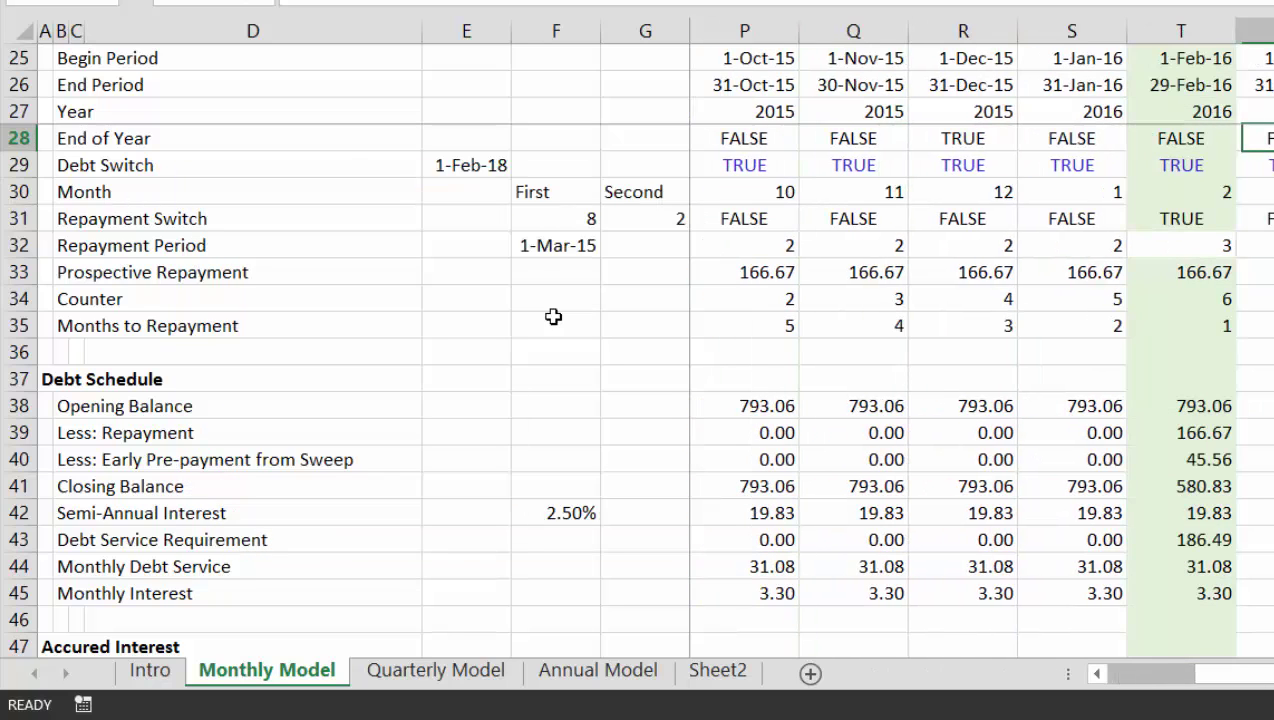
key(Left)
key(Left)
key(Right)
key(Right)
key(Right)
key(Right)
key(Right)
key(Right)
key(Right)
key(Right)
key(Right)
key(Right)
key(Right)
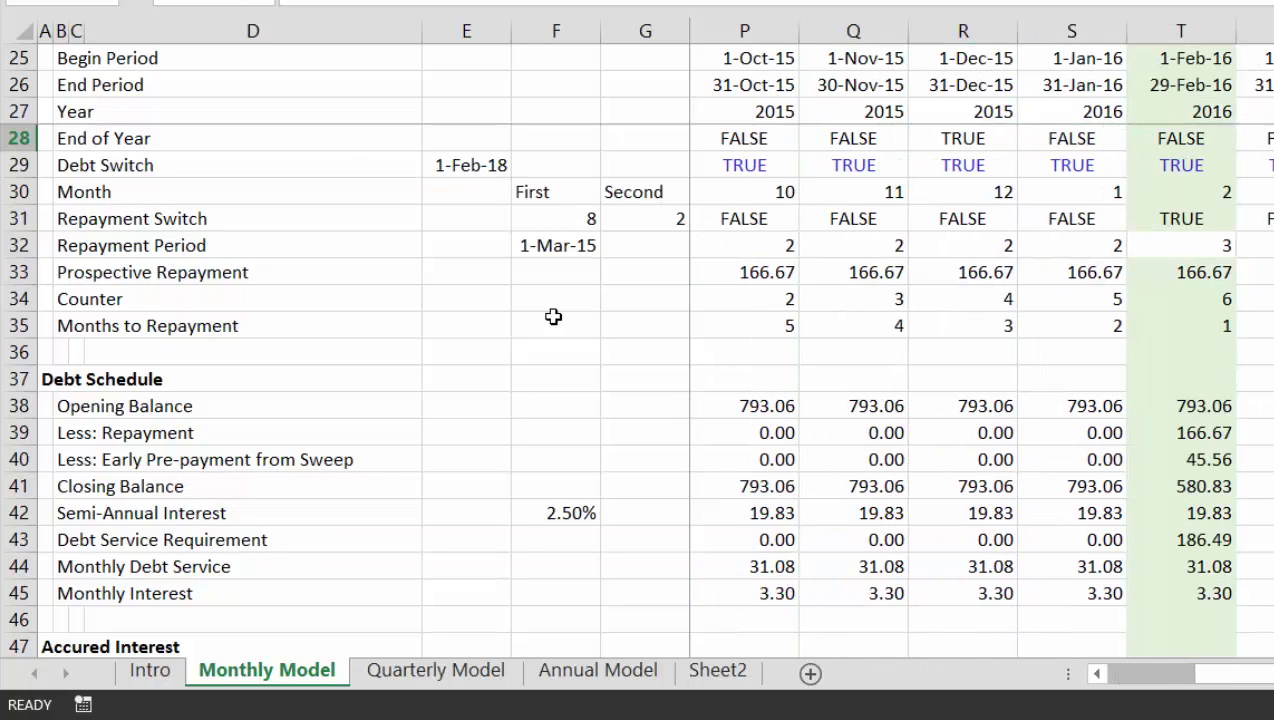
key(Right)
key(Right)
key(Right)
key(Right)
key(Right)
key(Right)
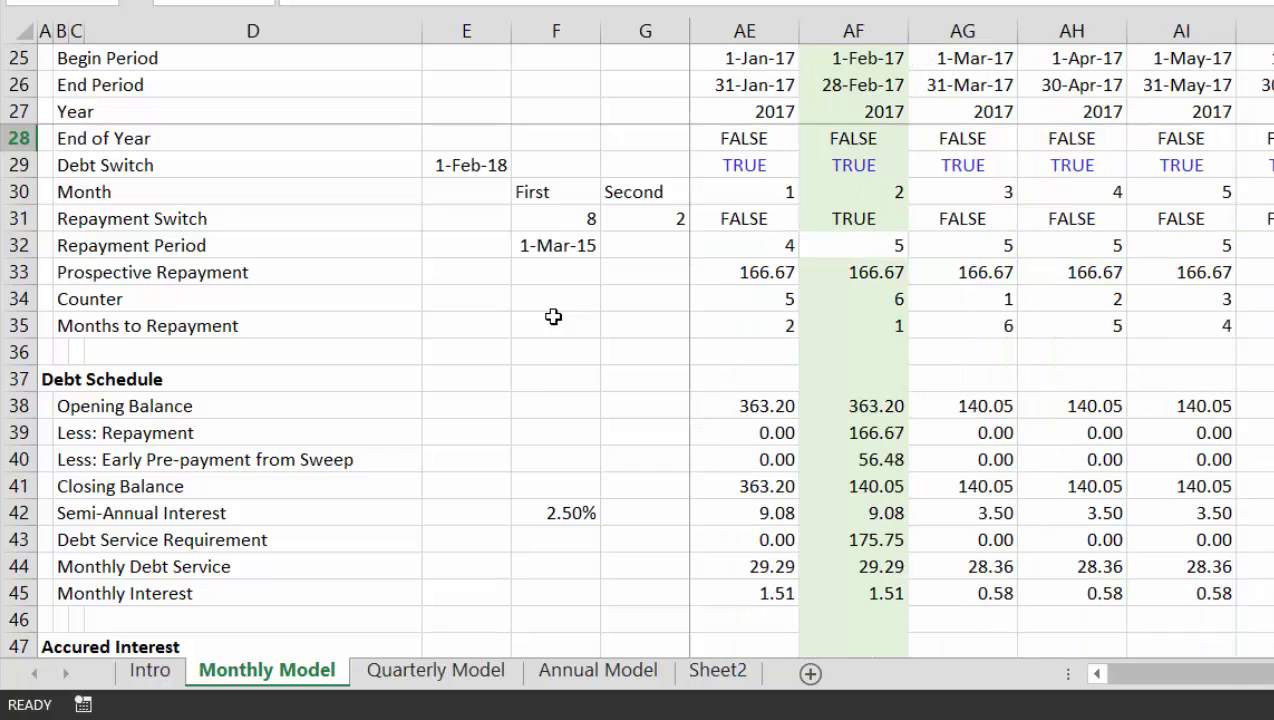
Review the End of Year row from 2017 back to its first month column, March 2015.
key(Left)
key(Left)
key(Left)
key(Left)
key(Left)
key(Left)
key(Left)
key(Left)
key(Left)
key(Left)
key(Left)
key(Left)
key(Left)
key(Left)
key(Left)
key(Left)
key(Left)
key(Left)
key(Left)
key(Left)
key(Left)
key(Left)
key(Left)
key(Left)
key(Left)
key(Left)
key(Left)
key(Left)
key(Left)
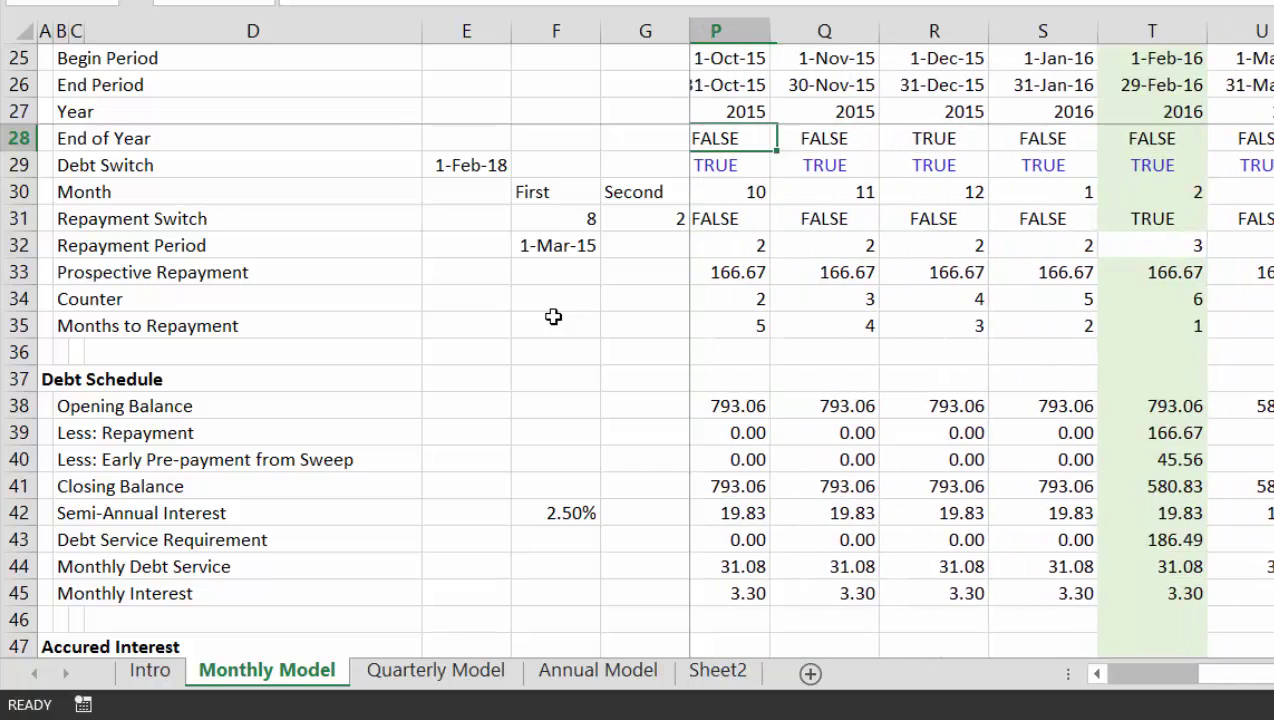
key(Right)
key(Right)
key(Right)
key(Right)
key(Right)
key(Right)
key(Right)
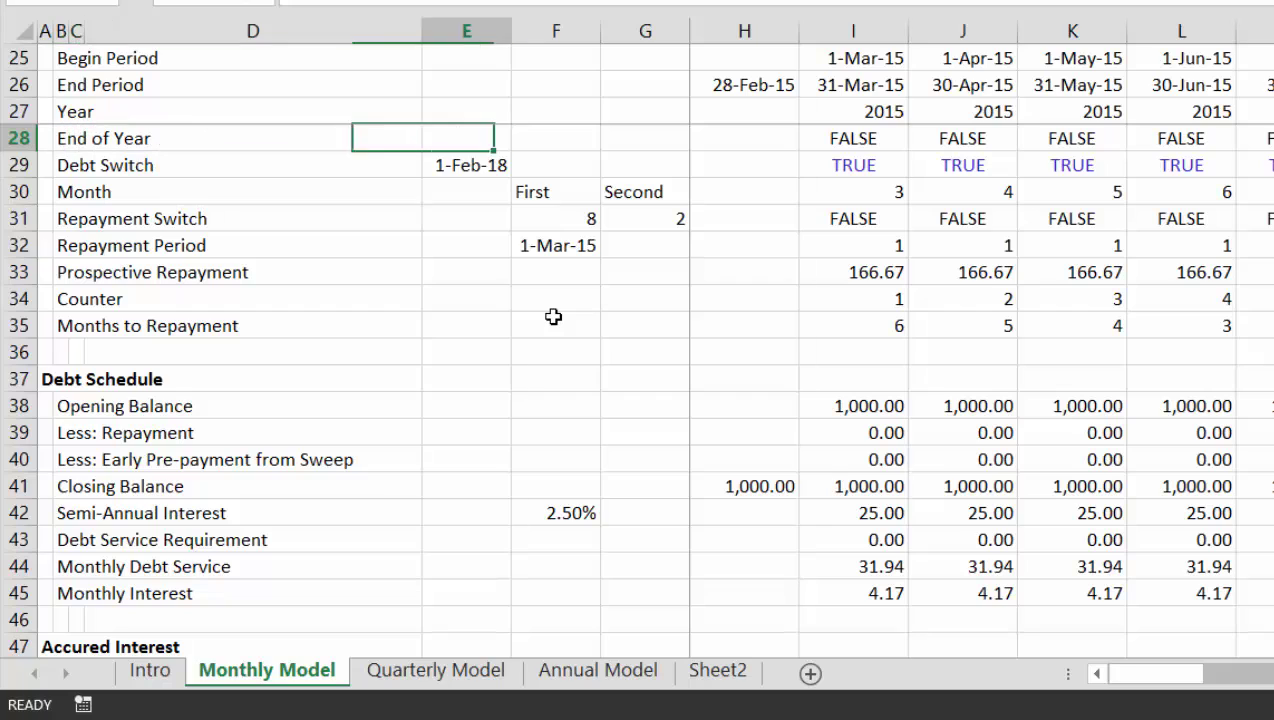
key(Right)
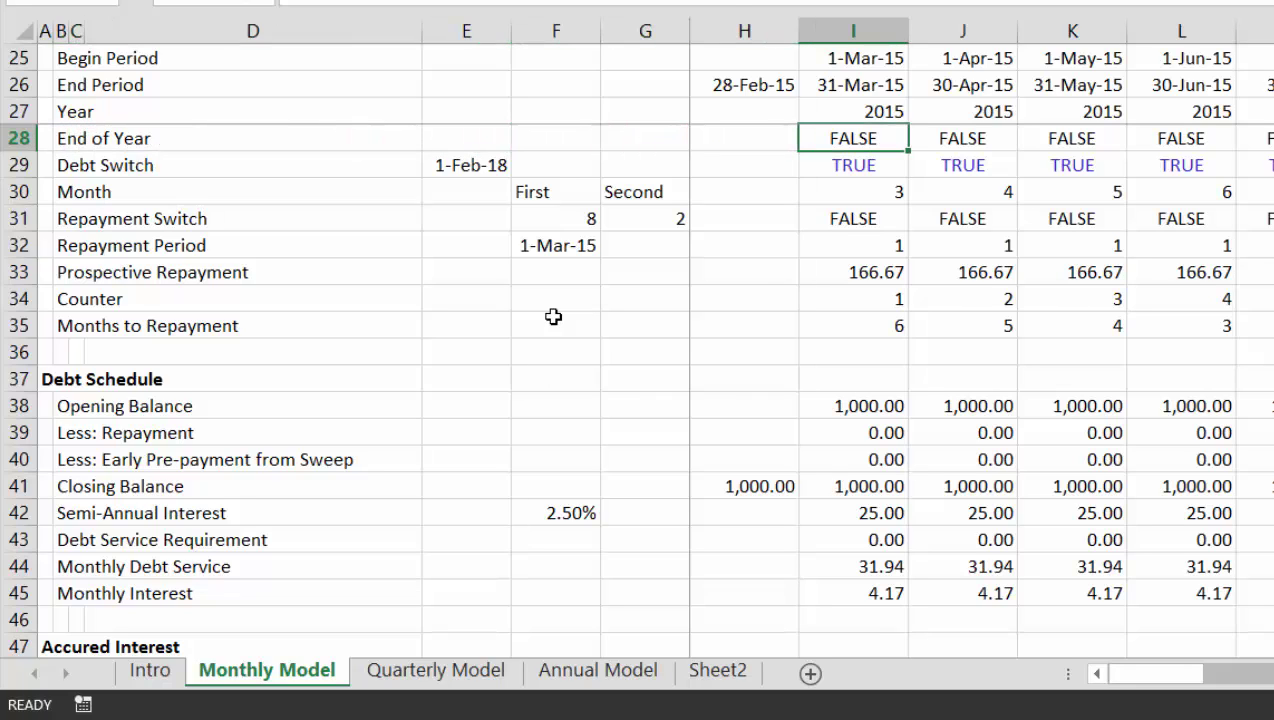
On the Annual Model sheet, enter the two-line column heading Balance in E2 and Account in E3.
key(ctrl+Page_Down)
key(ctrl+Page_Down)
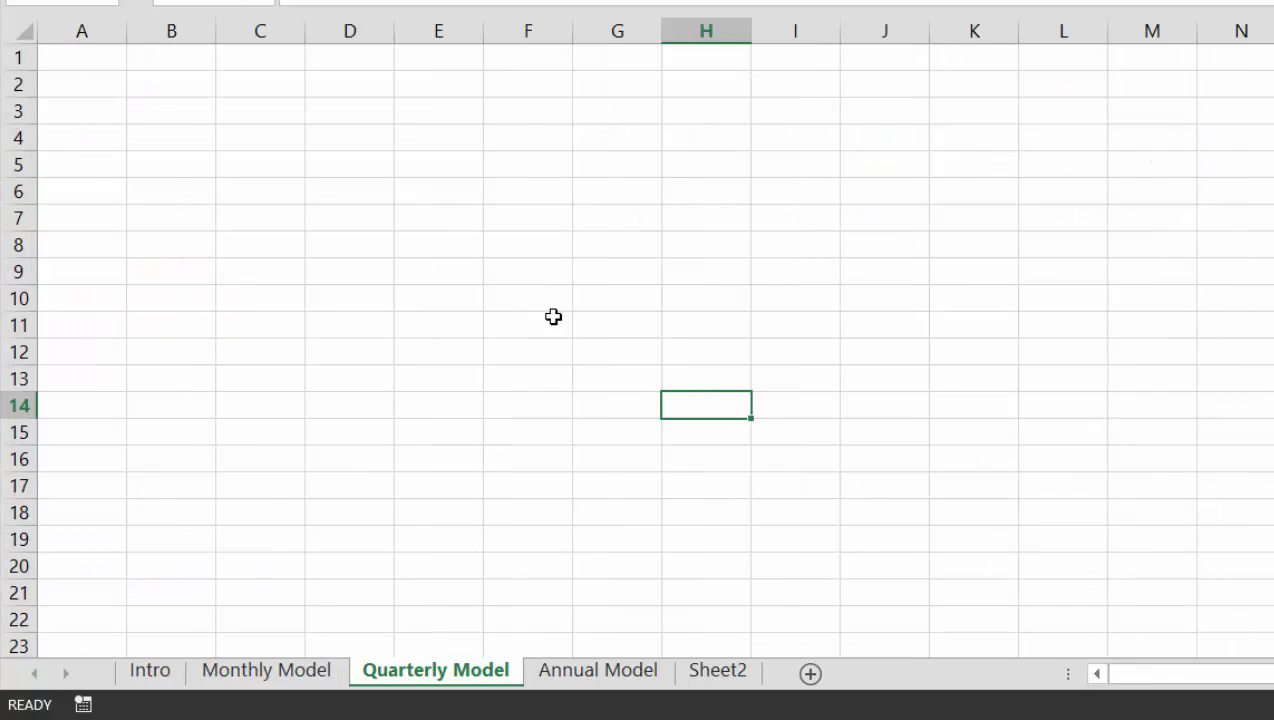
key(Left)
key(Right)
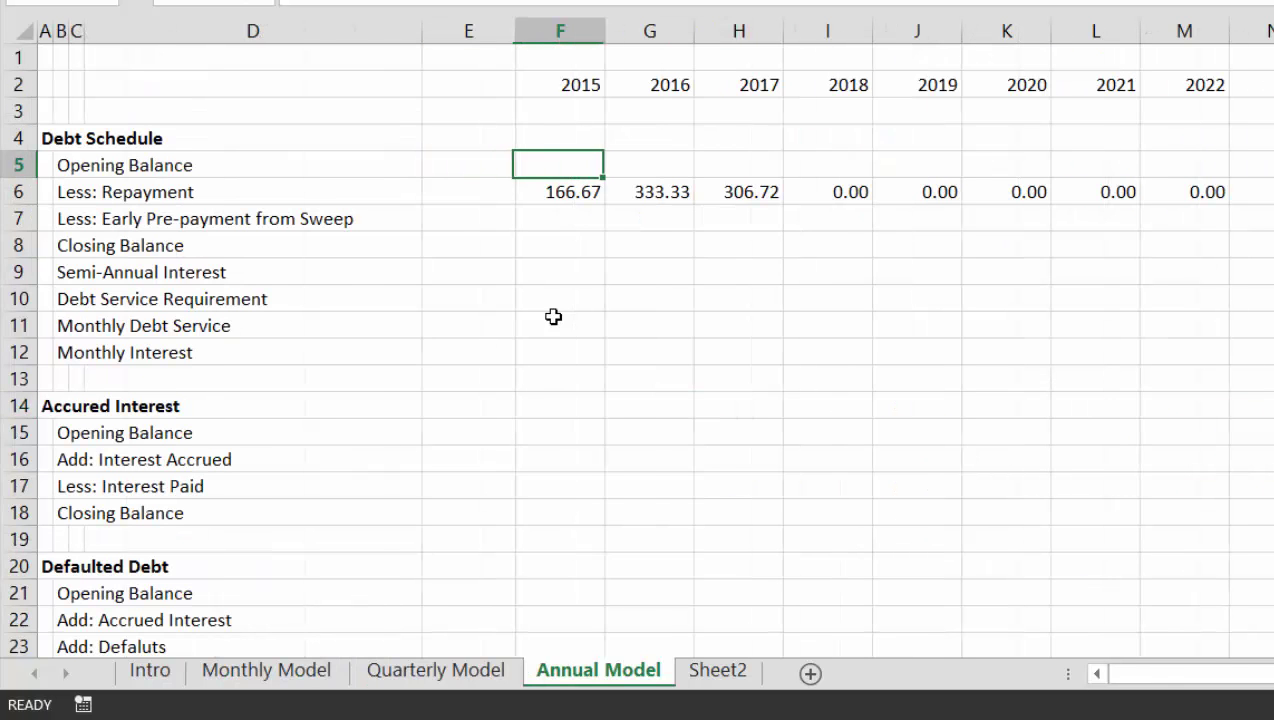
key(Down)
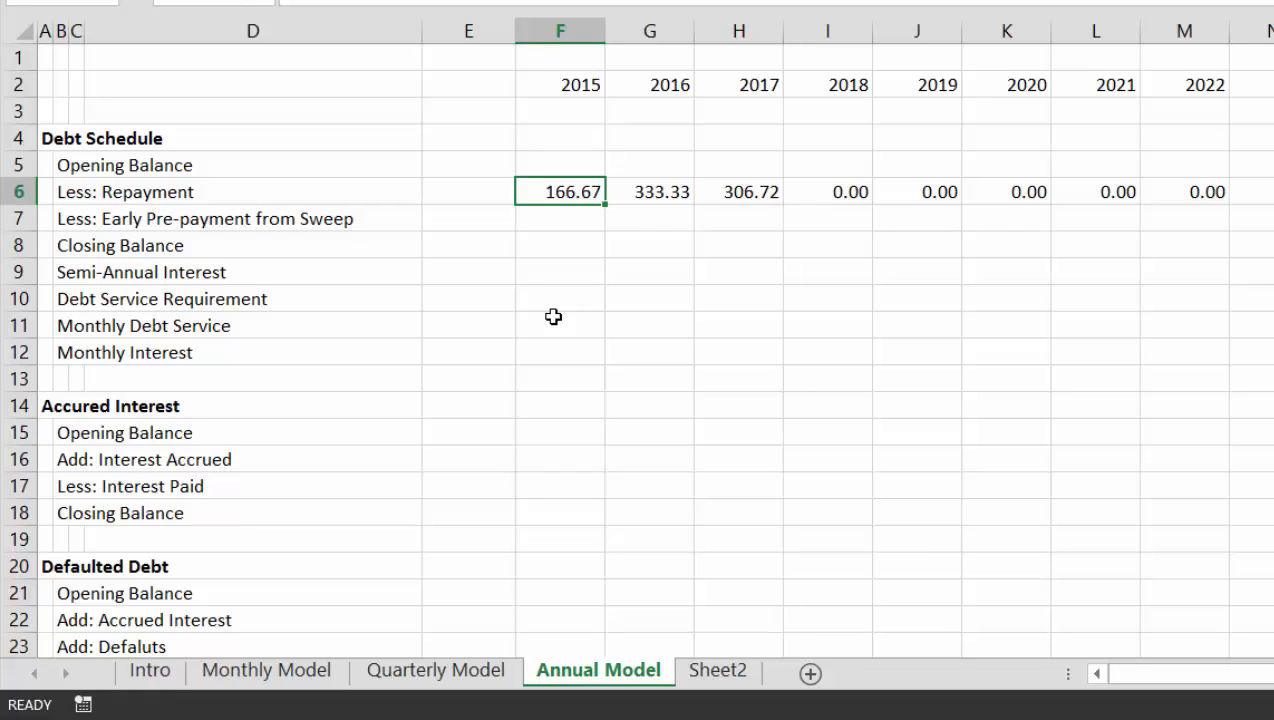
key(Up)
key(Down)
key(Left)
key(Up)
key(Up)
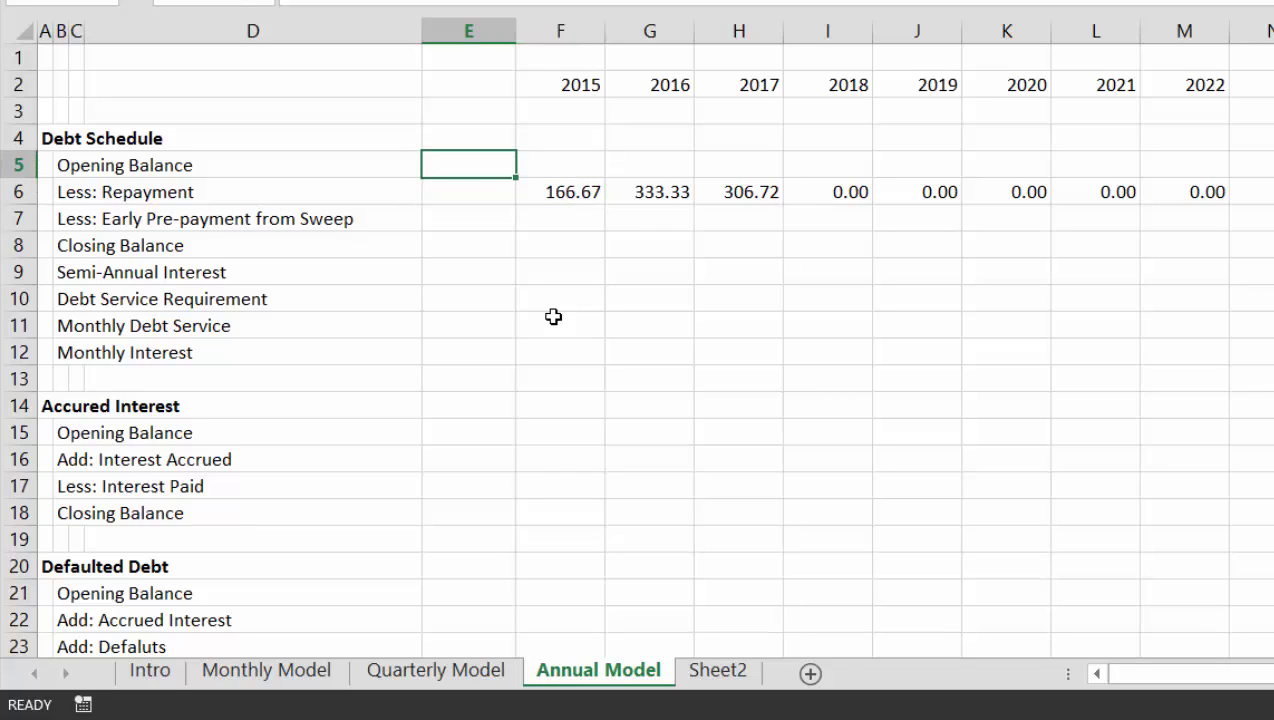
key(Up)
key(Up)
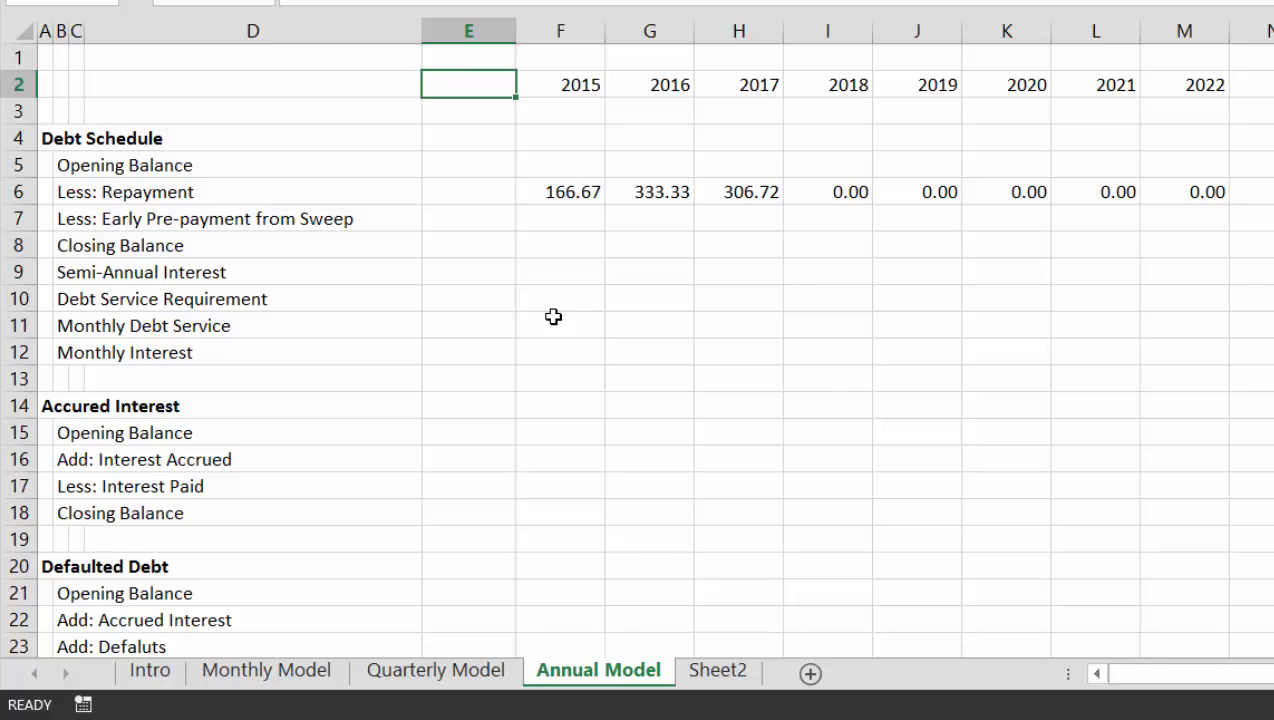
text(Balace)
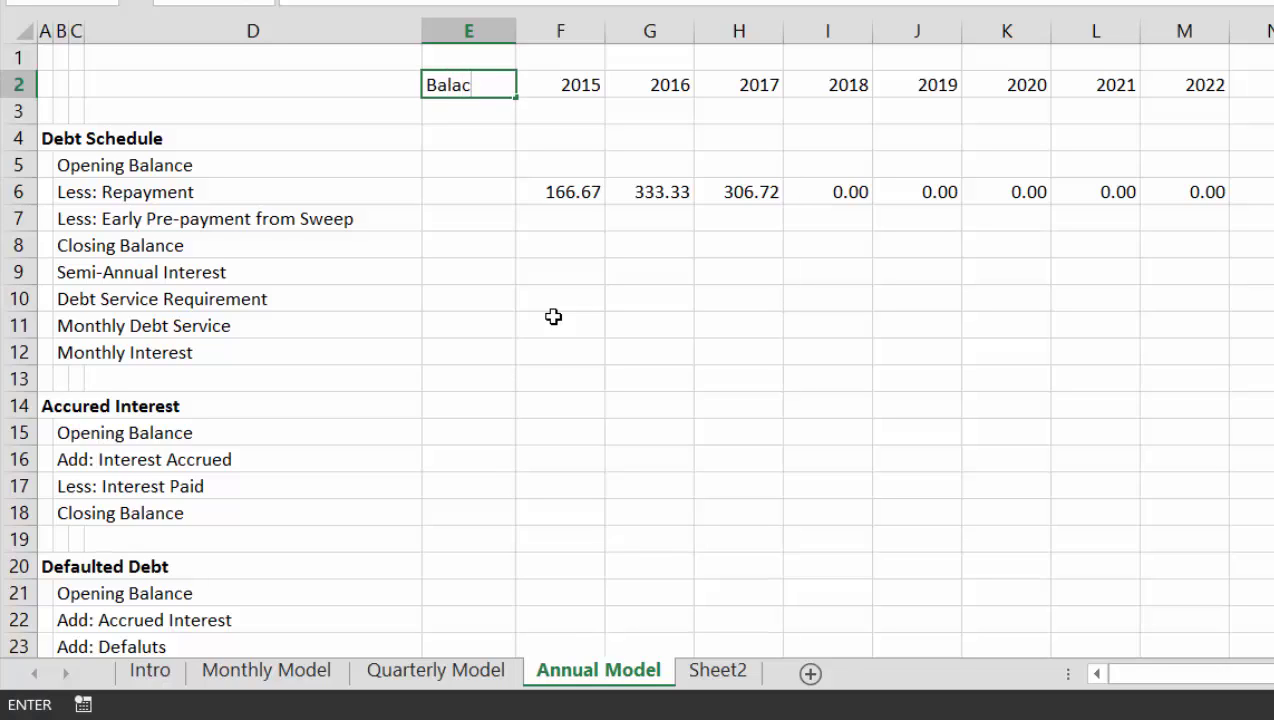
key(BackSpace)
key(BackSpace)
text(nce)
key(Return)
text(Acc)
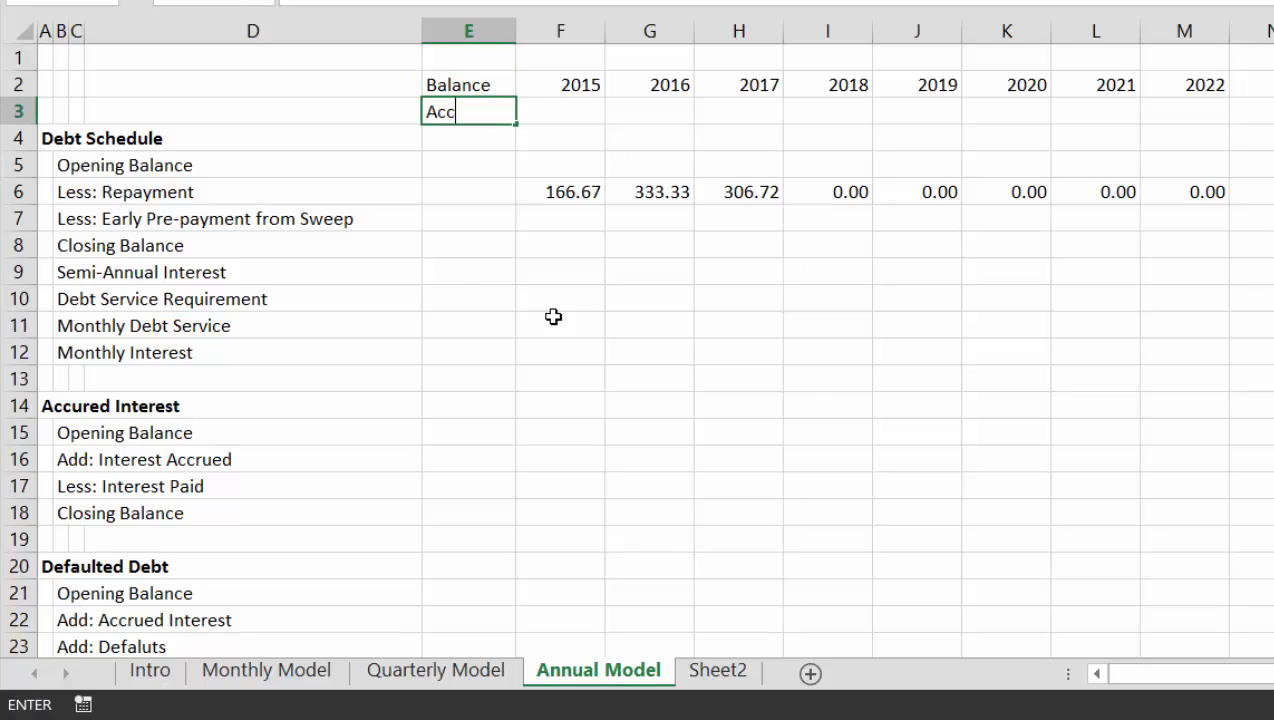
text(ount)
key(ctrl+Return)
Flag the Debt Schedule's Opening Balance row as a balance account by entering TRUE in E5.
key(Down)
key(Down)
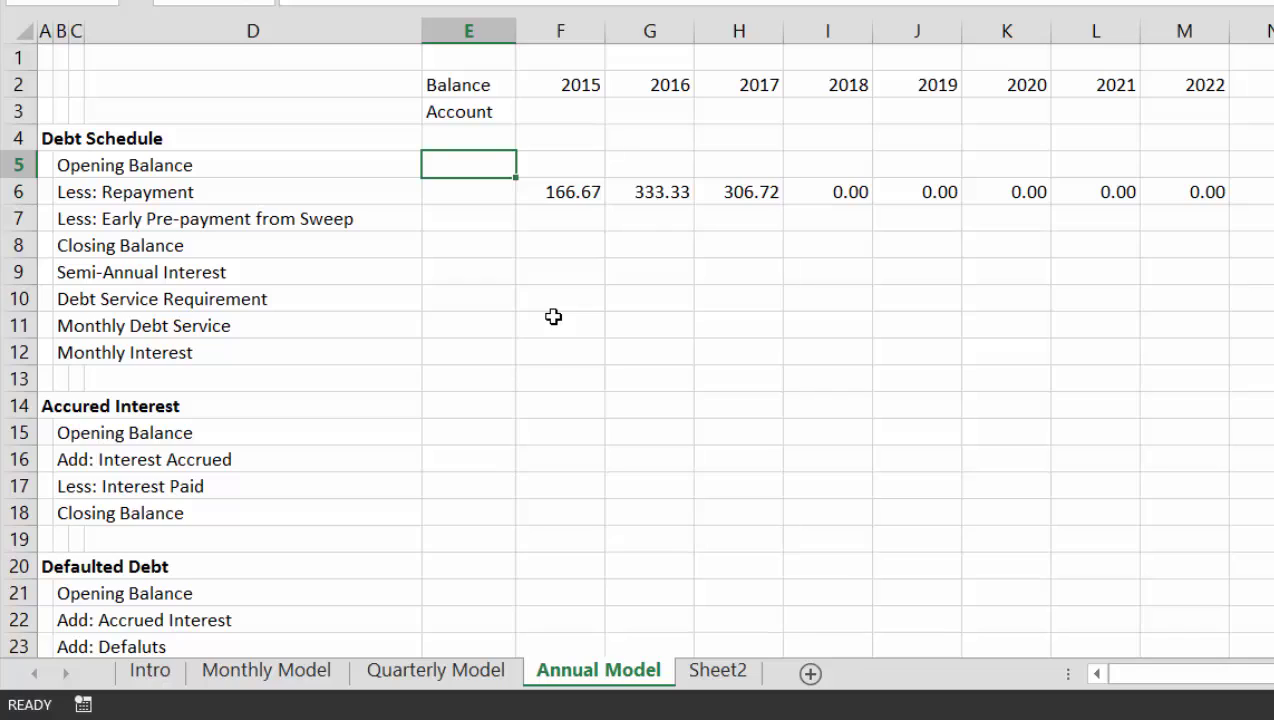
text(te)
key(BackSpace)
text(rue)
key(Return)
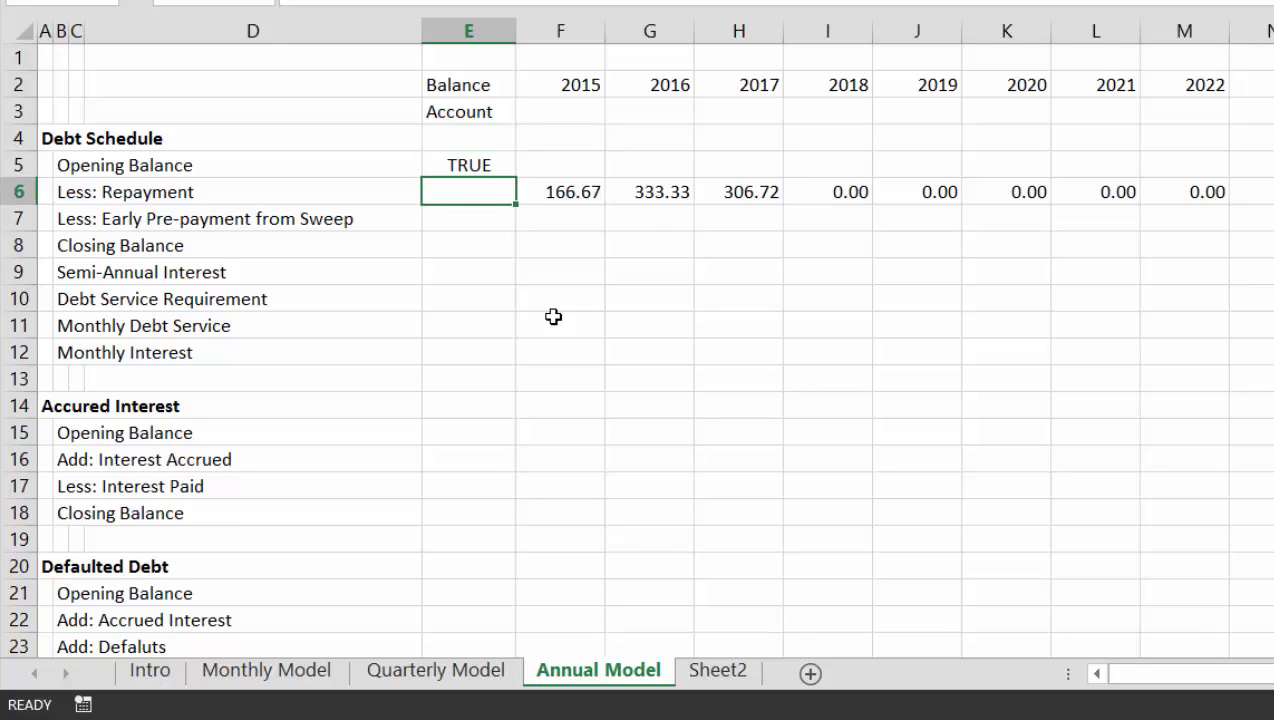
Review the Annual Model's row labels from the Debt Schedule down past the DSCR covenant rows to identify which lines are balance accounts.
key(Down)
key(Down)
key(Down)
key(Down)
key(Down)
key(Down)
key(Down)
key(Down)
key(Down)
key(Down)
key(Down)
key(Down)
key(Down)
key(Down)
key(Down)
key(Down)
key(Down)
key(Down)
key(Down)
key(Down)
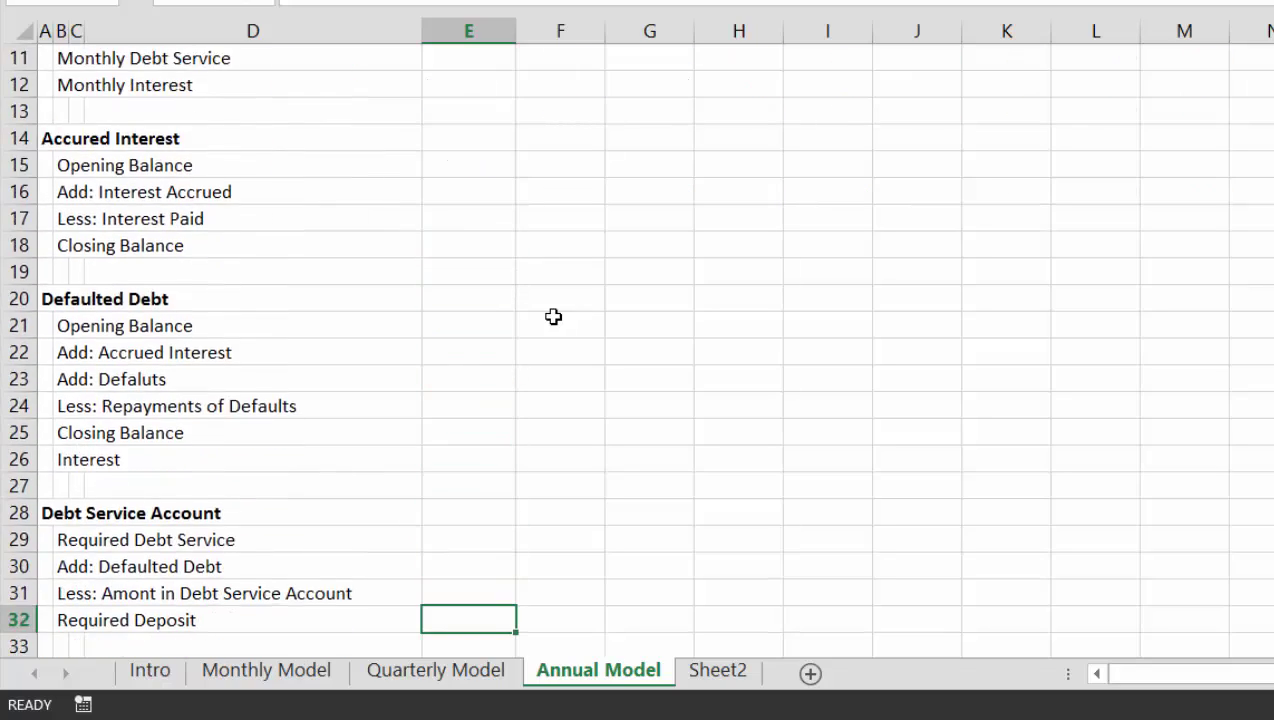
key(Down)
key(Down)
key(Down)
key(Down)
key(Down)
key(Down)
key(Down)
key(Down)
key(Down)
key(Down)
key(Down)
key(Down)
key(Down)
key(Down)
key(Down)
key(Down)
key(Down)
key(Down)
key(Down)
key(Down)
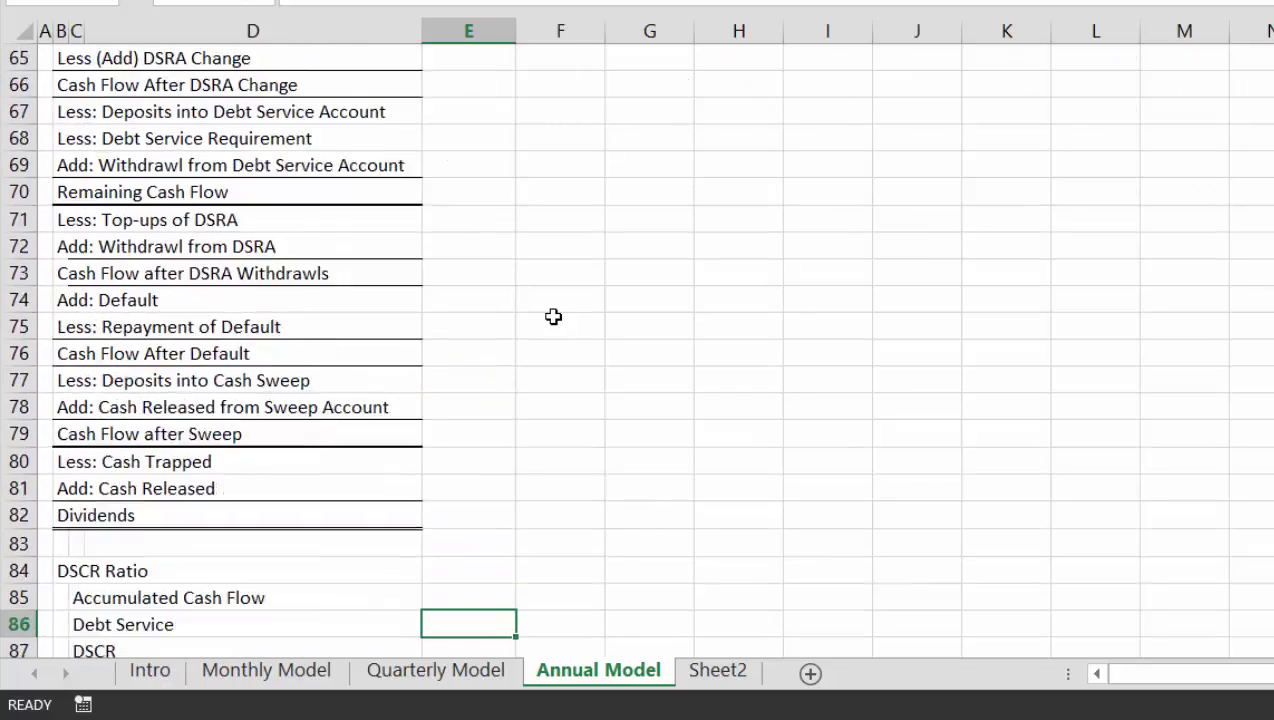
key(Down)
key(Down)
key(Down)
key(Down)
key(Down)
key(Down)
key(Down)
key(Down)
key(Down)
key(Down)
key(Down)
Review the Balance Account column from below the DSCR covenant rows back up to the start of the Annual Model sheet.
key(Up)
key(Up)
key(Up)
key(Up)
key(Up)
key(Up)
key(Up)
key(Up)
key(Up)
key(Up)
key(Up)
key(Up)
key(Up)
key(Up)
key(Up)
key(Up)
key(Up)
key(Up)
key(Up)
key(Up)
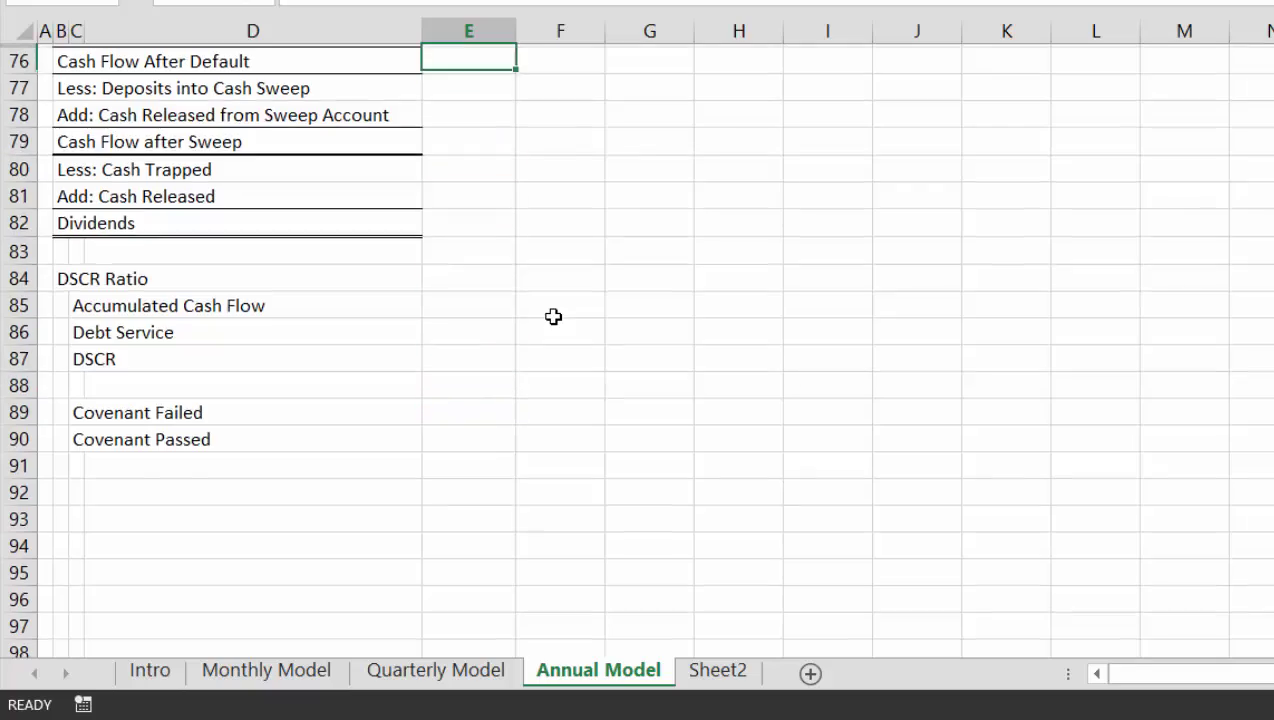
key(Up)
key(Up)
key(Up)
key(Up)
key(Up)
key(Up)
key(Up)
key(Up)
key(Up)
key(Up)
key(Up)
key(Up)
key(Up)
key(Up)
key(Up)
key(Up)
key(Up)
key(Up)
key(Up)
key(Up)
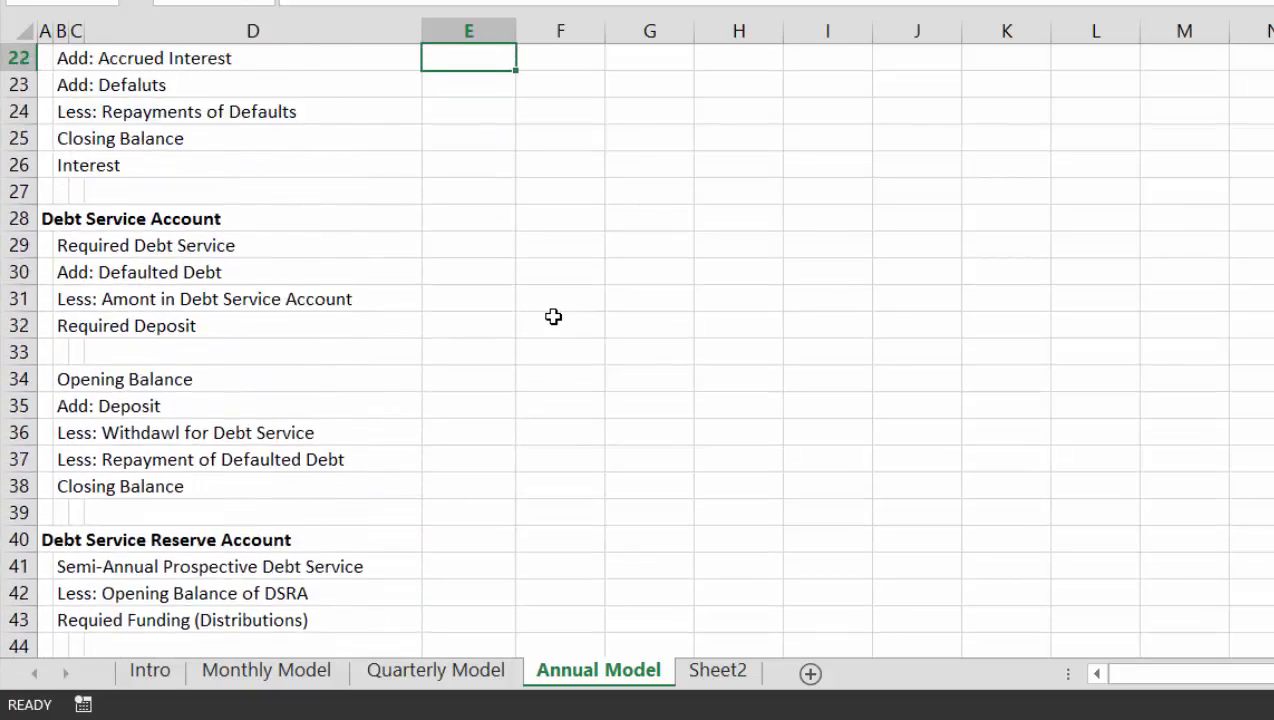
key(Up)
key(Up)
key(Up)
key(Up)
key(Up)
key(Up)
key(Up)
key(Up)
key(Up)
key(Up)
key(Up)
key(Up)
key(Up)
key(Up)
key(Up)
key(Up)
key(Up)
key(Up)
key(Up)
key(Up)
Review the Balance Account column from the Debt Schedule down to the Debt Service Reserve Account rows and back up to the sheet's start.
key(Down)
key(Down)
key(Down)
key(Down)
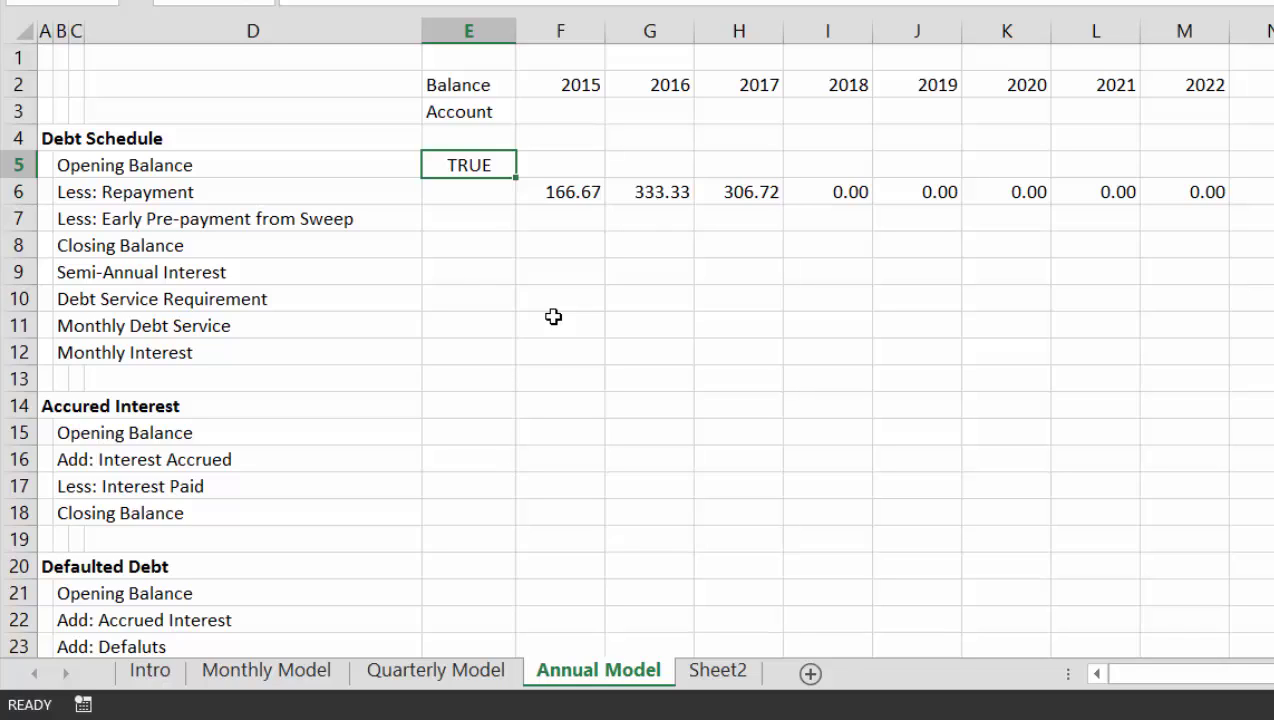
key(Down)
key(Down)
key(Down)
key(Down)
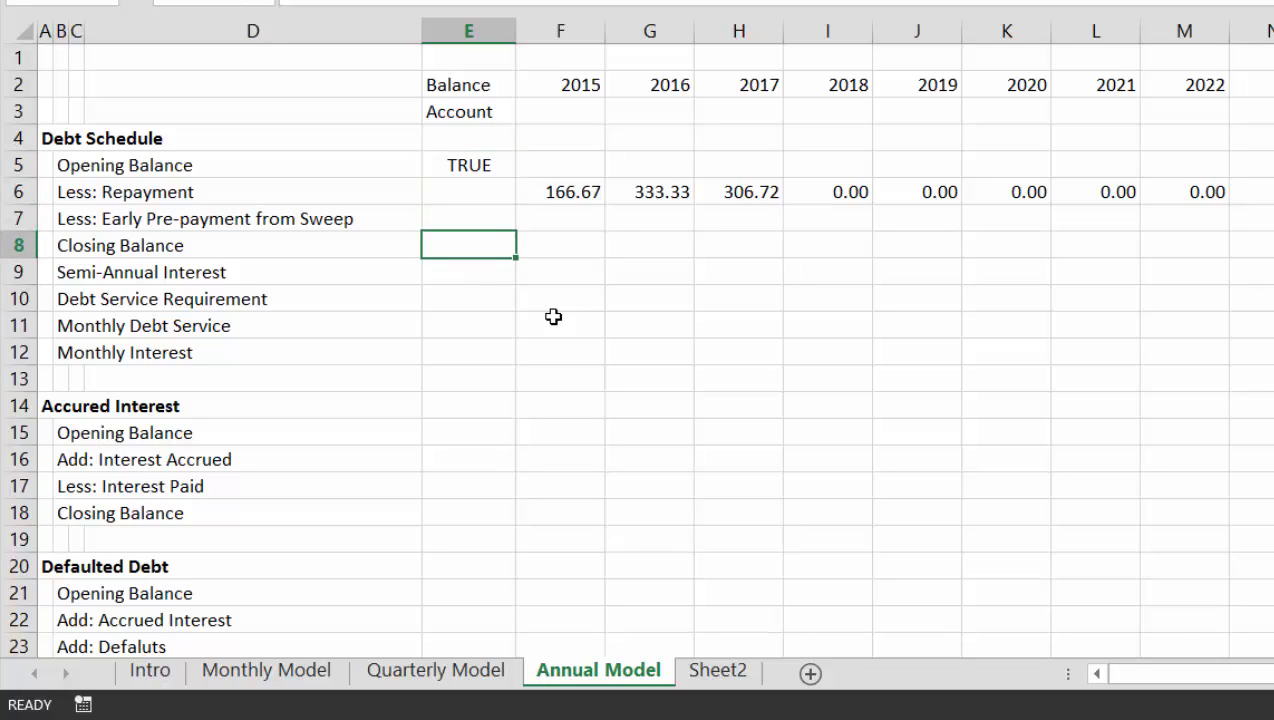
key(Down)
key(Down)
key(Down)
key(Down)
key(Down)
key(Down)
key(Down)
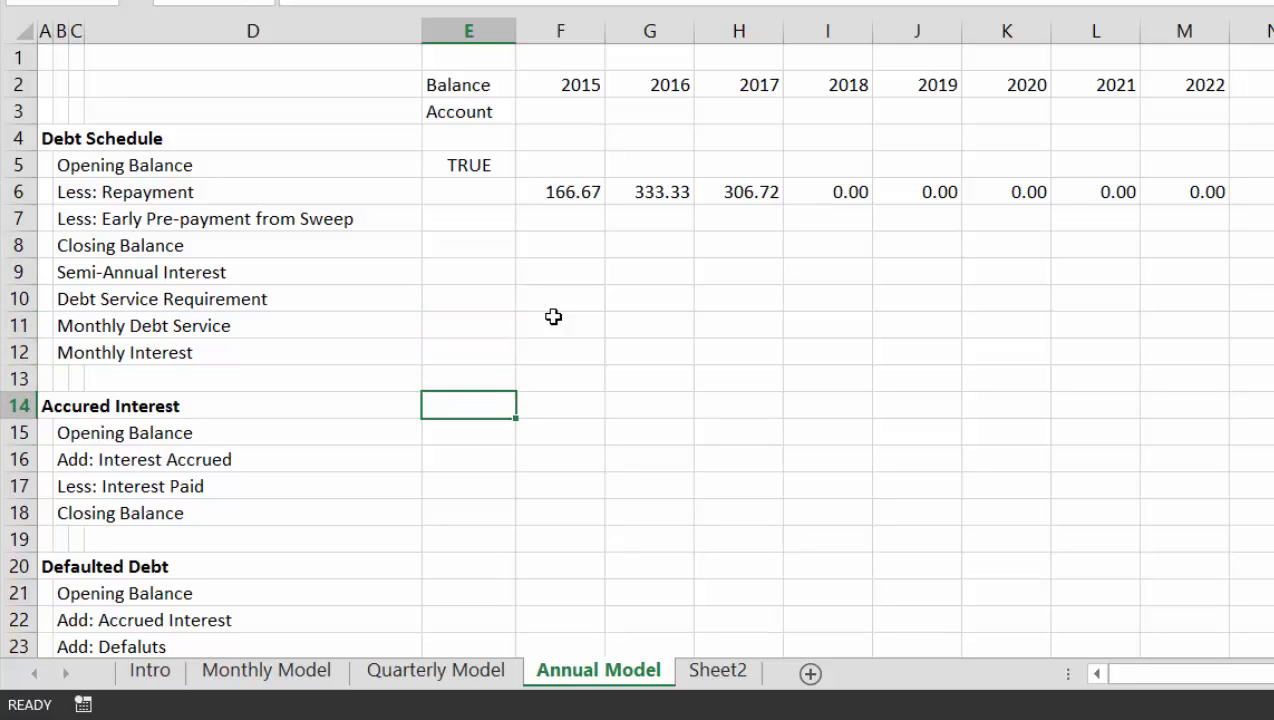
key(Down)
key(Down)
key(Down)
key(Down)
key(Down)
key(Down)
key(Down)
key(Down)
key(Down)
key(Down)
key(Down)
key(Down)
key(Down)
key(Down)
key(Down)
key(Down)
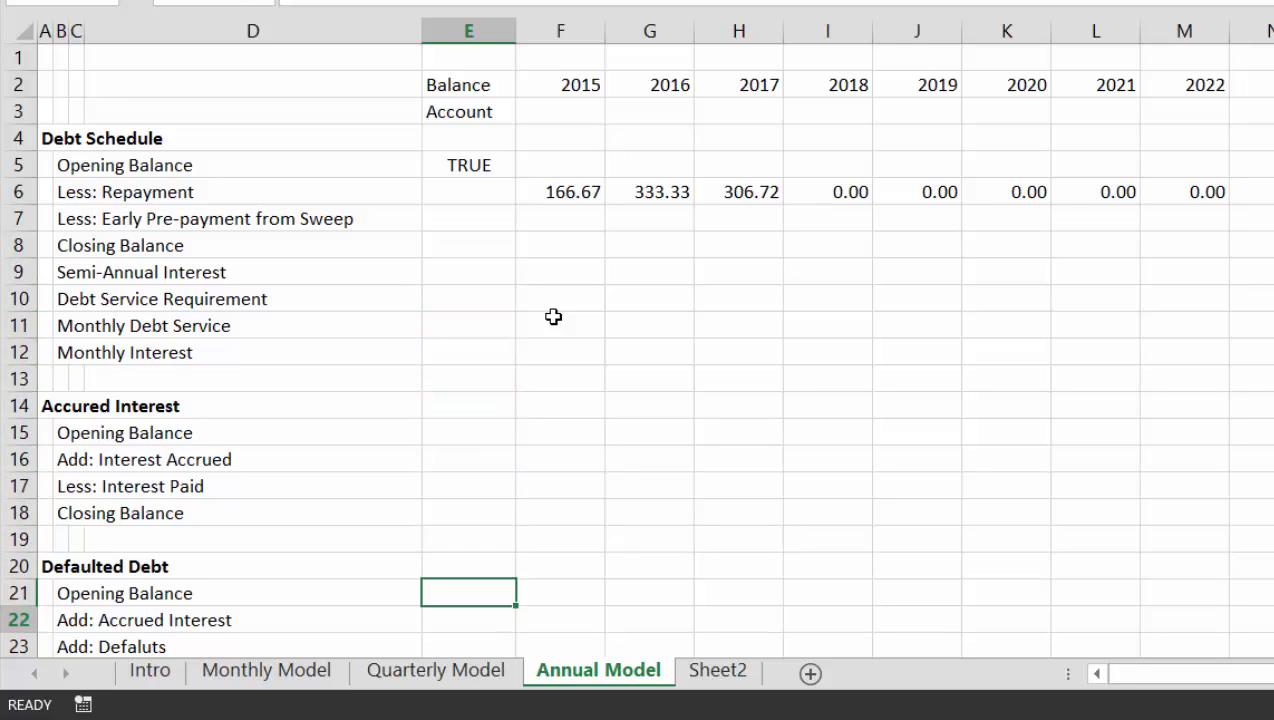
key(Down)
key(Down)
key(Down)
key(Down)
key(Down)
key(Down)
key(Down)
key(Down)
key(Down)
key(Down)
key(Down)
key(Down)
key(Down)
key(Up)
key(Up)
key(Up)
key(Up)
key(Up)
key(Up)
key(Up)
key(Up)
key(Up)
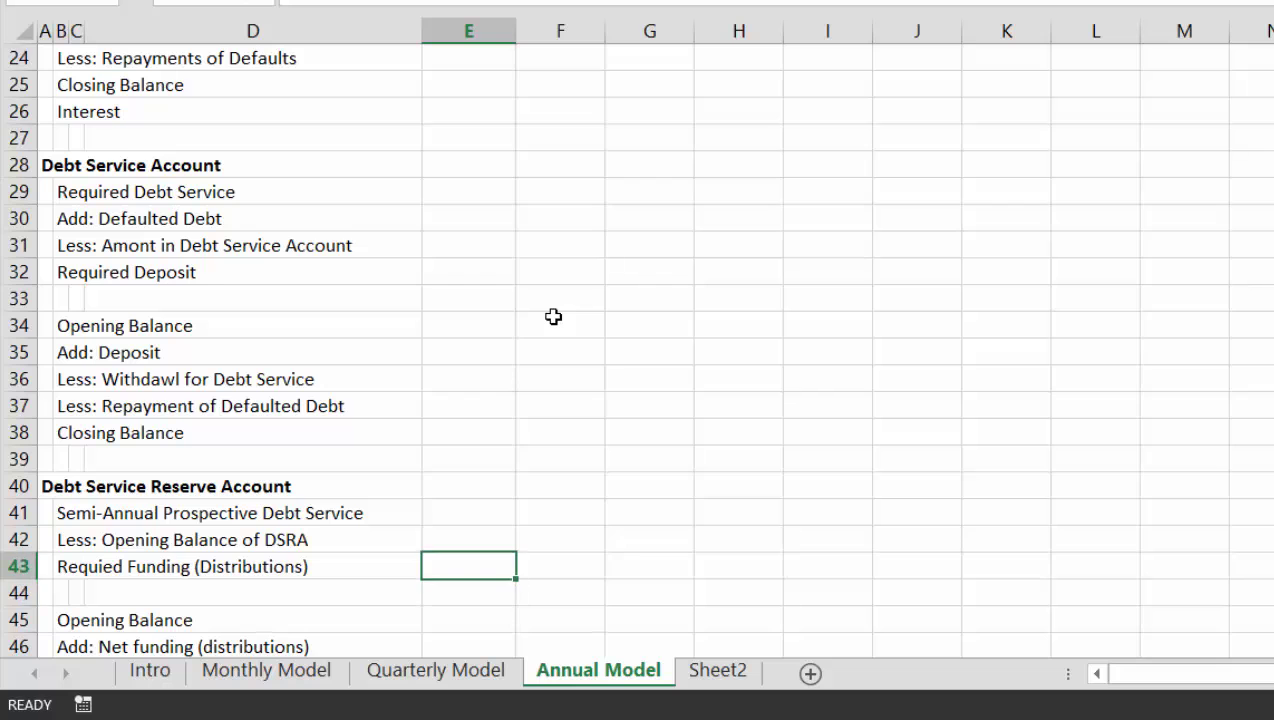
key(Up)
key(Up)
key(Up)
key(Up)
key(Up)
key(Up)
key(Up)
key(Up)
key(Up)
key(Up)
key(Up)
key(Up)
key(Up)
key(Up)
key(Up)
key(Up)
key(Up)
key(Up)
key(Up)
key(Up)
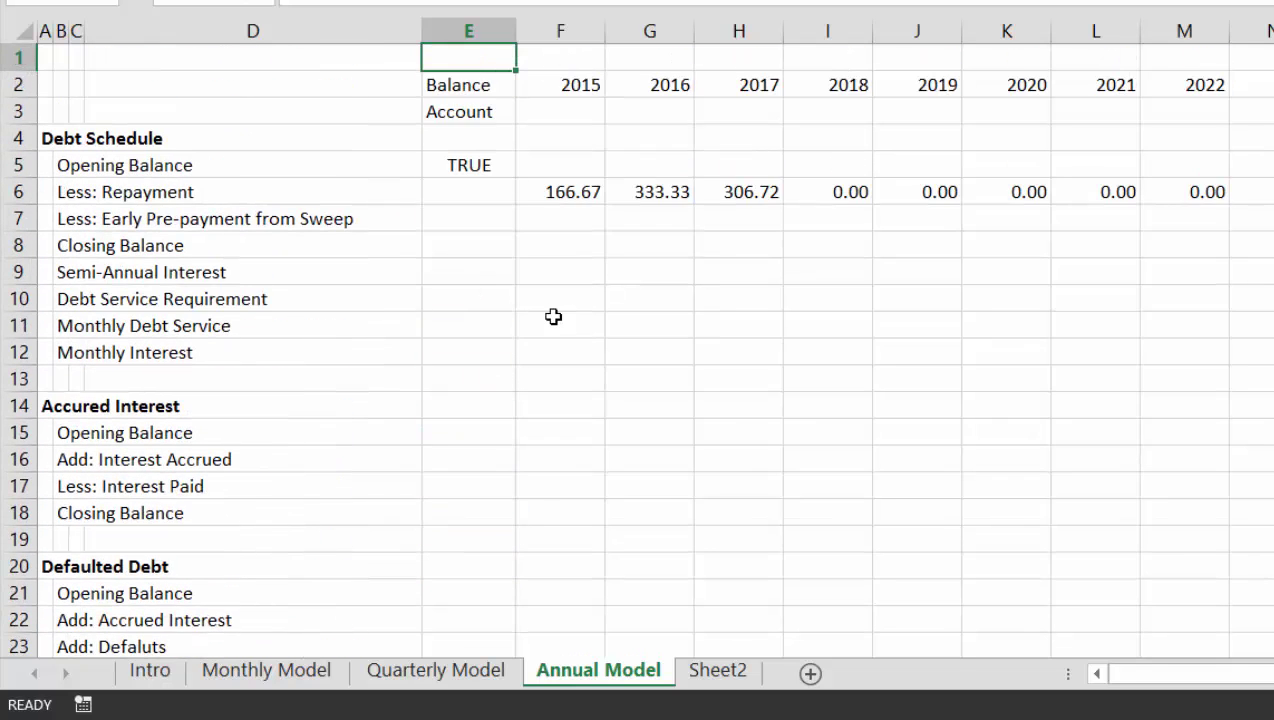
Copy the 2015 SUMIFS formula from the Less: Repayment row (F6) into the Opening Balance row at F5.
key(Down)
key(Down)
key(Down)
key(Down)
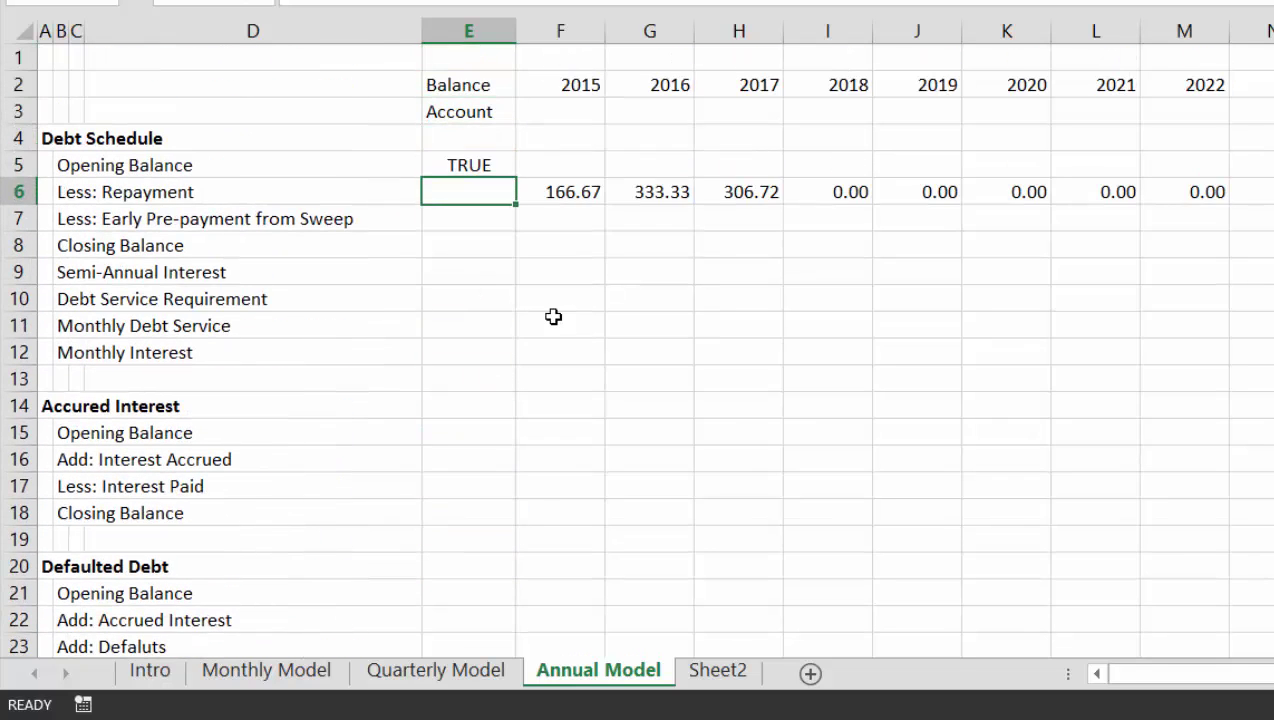
key(Right)
key(ctrl+c)
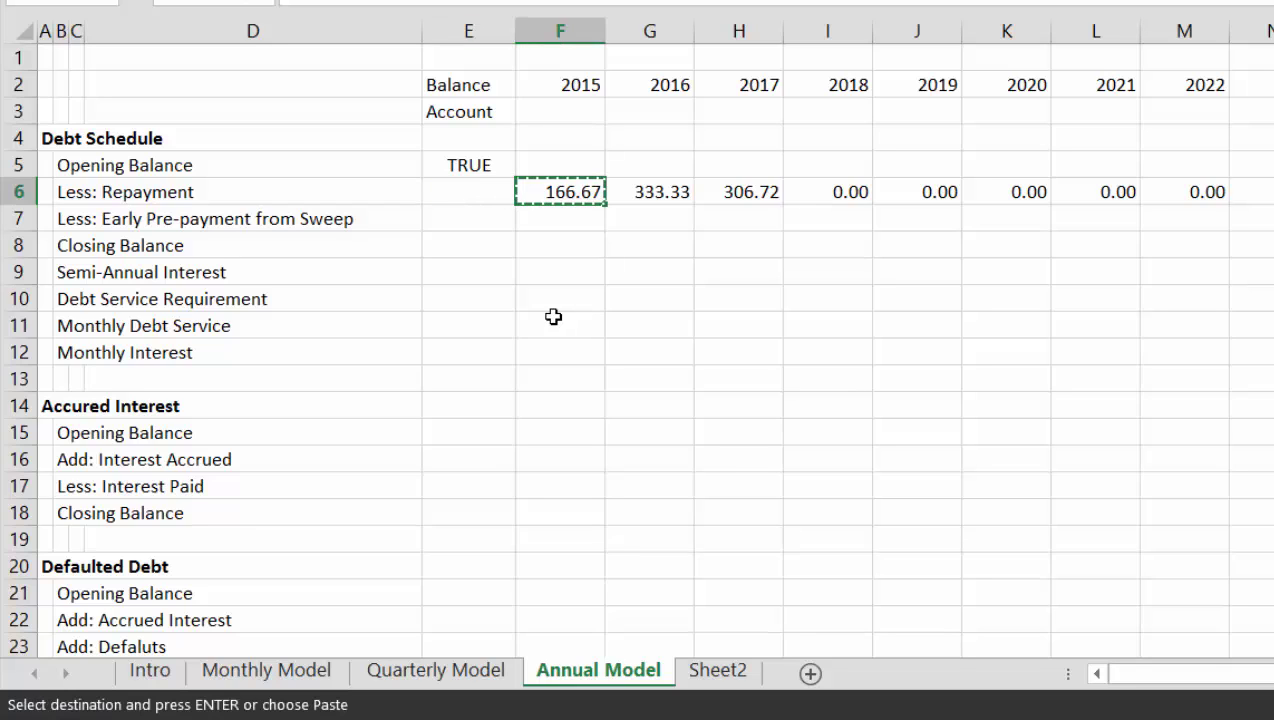
key(Up)
key(ctrl+v)
key(Escape)
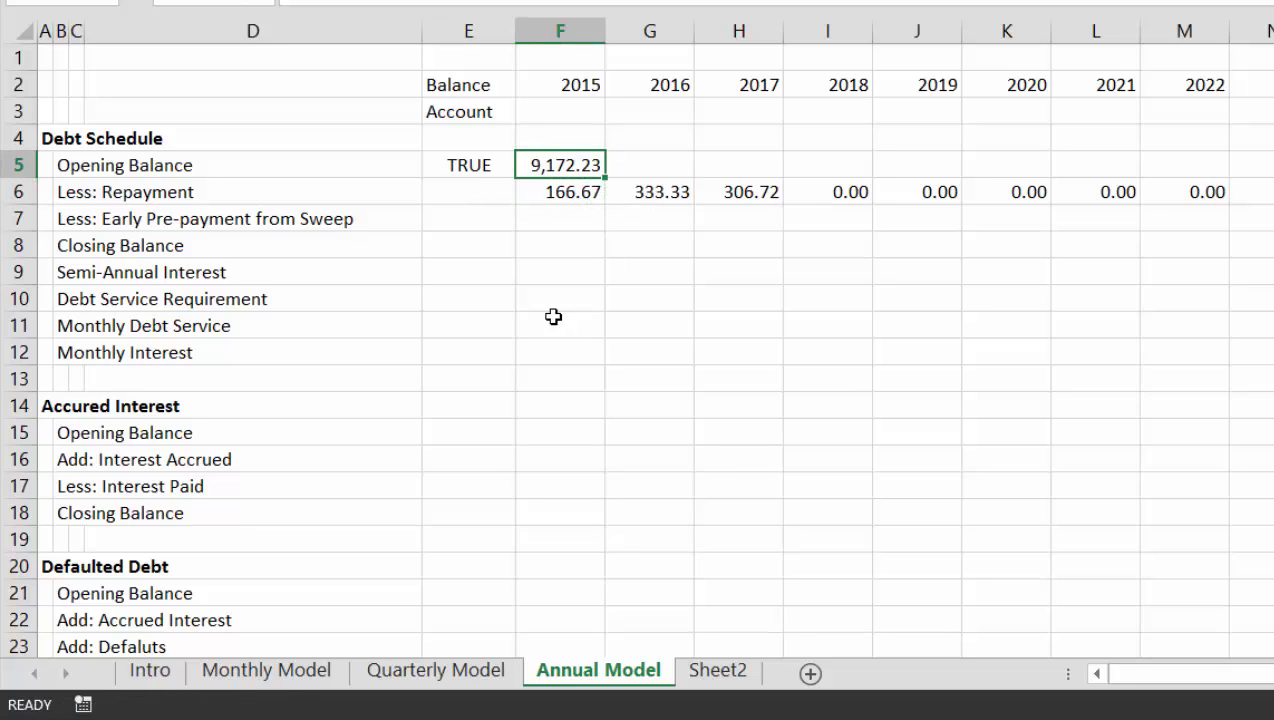
Begin an IF function ahead of the SUMIFS in F5, using the balance account flag $E5 as its logical test.
key(F2)
key(ctrl+Left)
key(ctrl+Left)
key(ctrl+Left)
key(ctrl+Left)
key(ctrl+Left)
key(ctrl+Left)
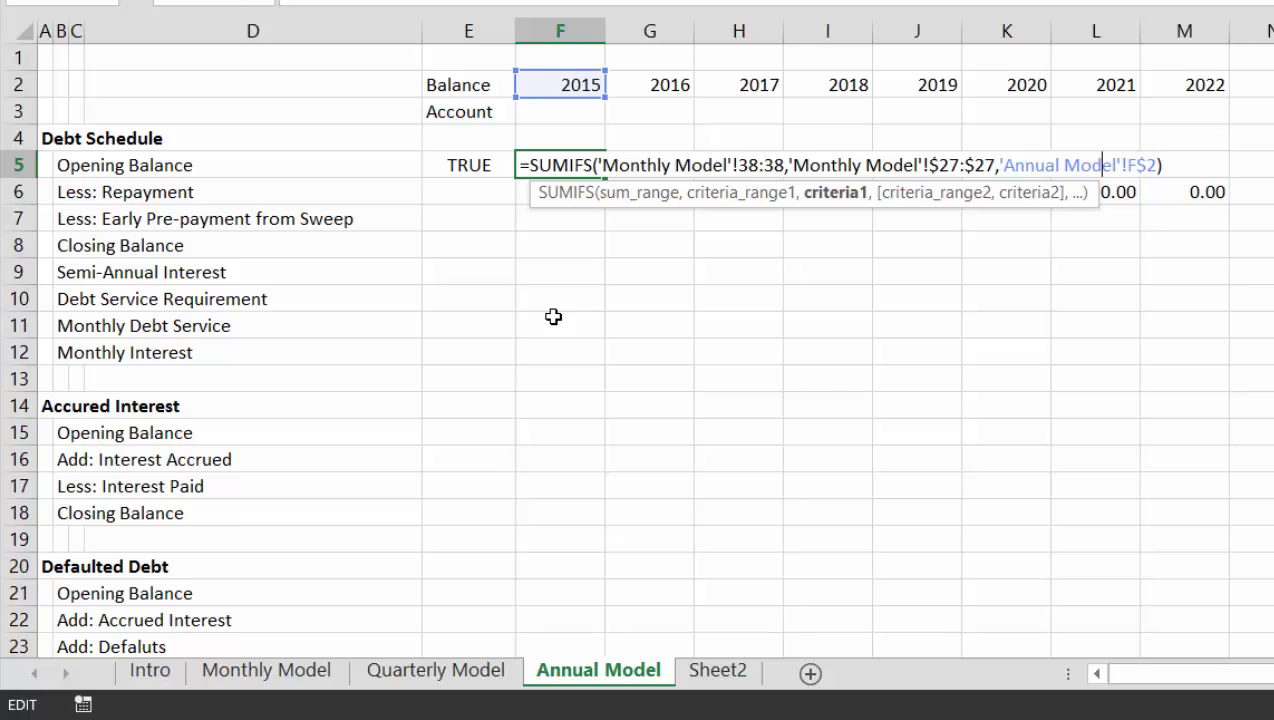
key(ctrl+Left)
key(ctrl+Left)
key(ctrl+Left)
key(ctrl+Left)
key(ctrl+Left)
key(ctrl+Left)
key(ctrl+Left)
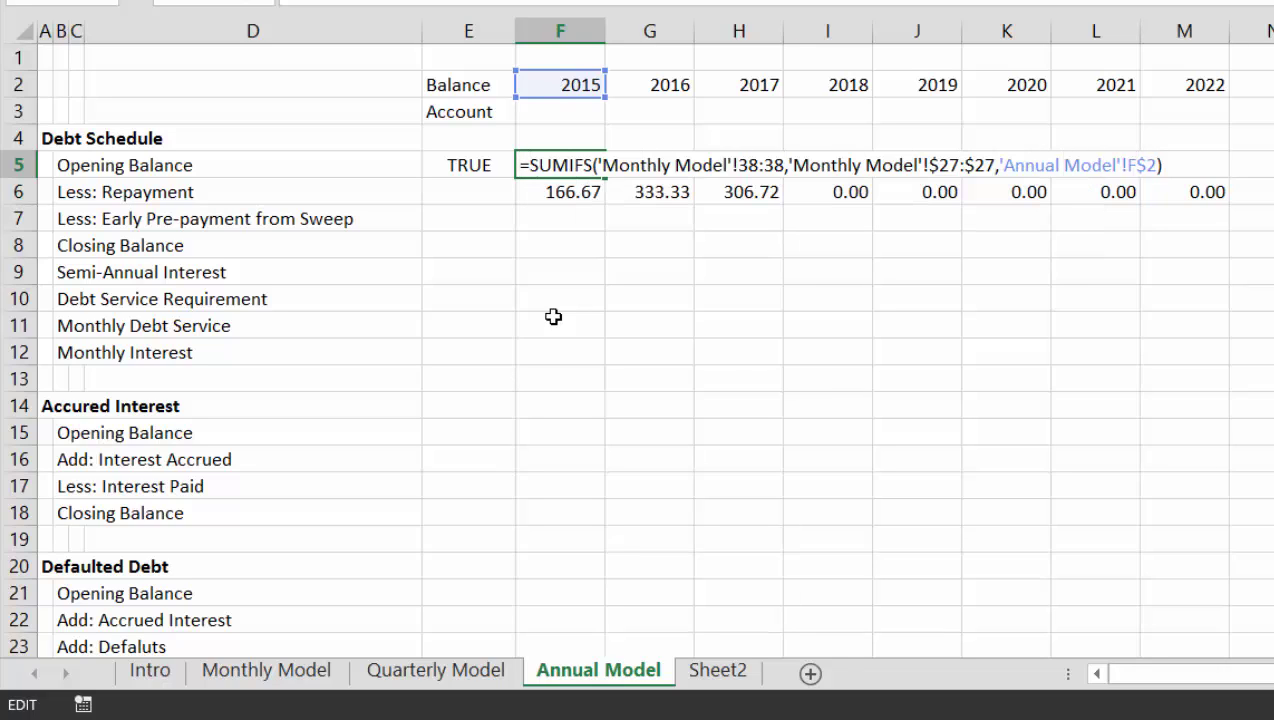
text(if()
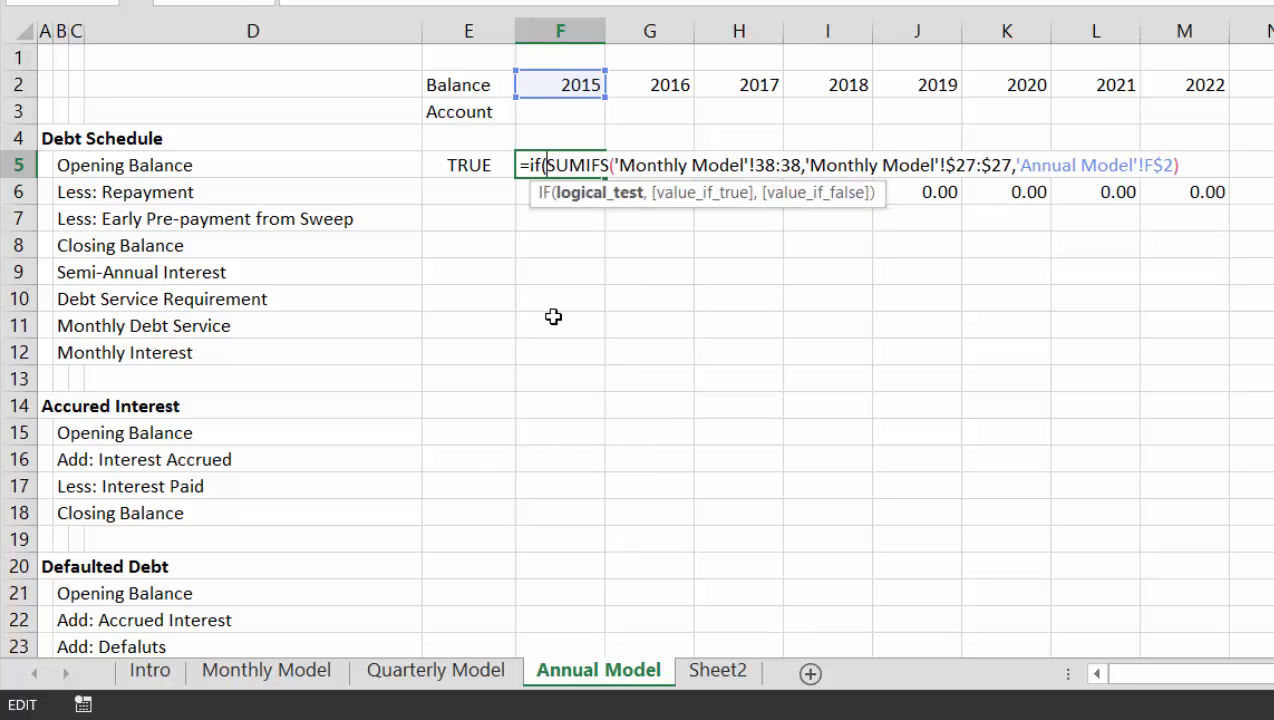
click(481, 170)
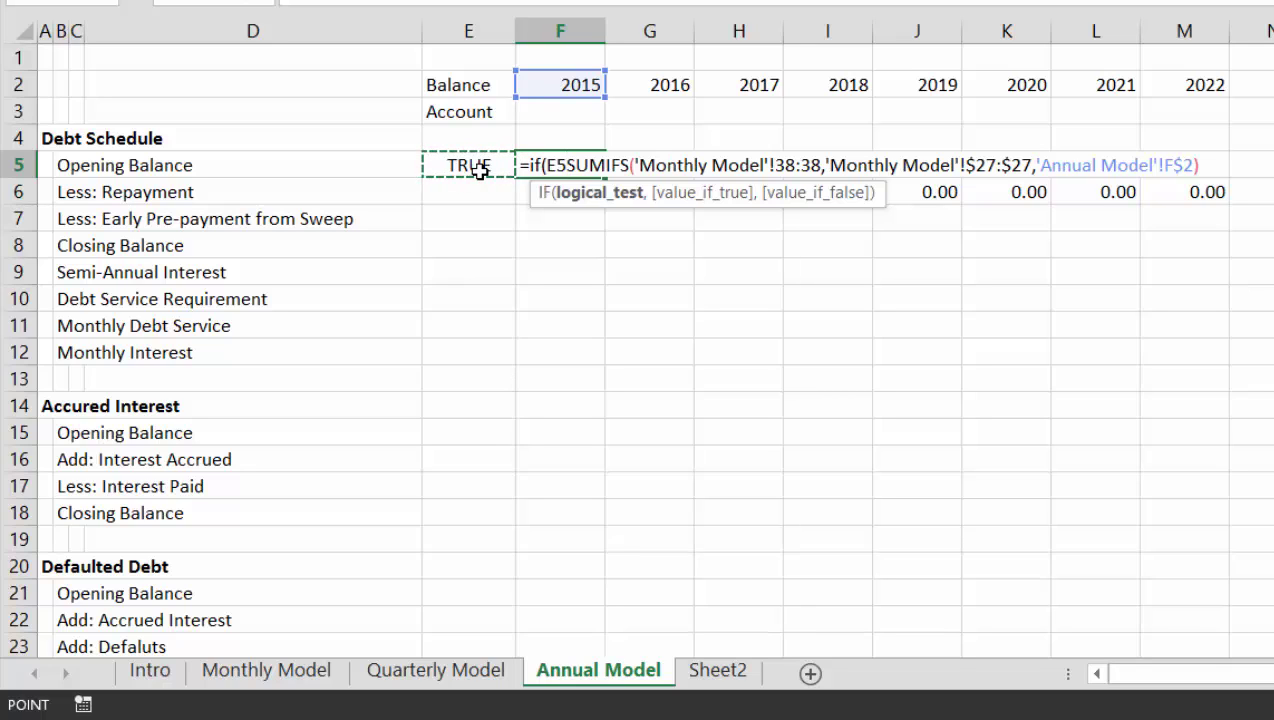
key(F4)
key(F4)
key(F4)
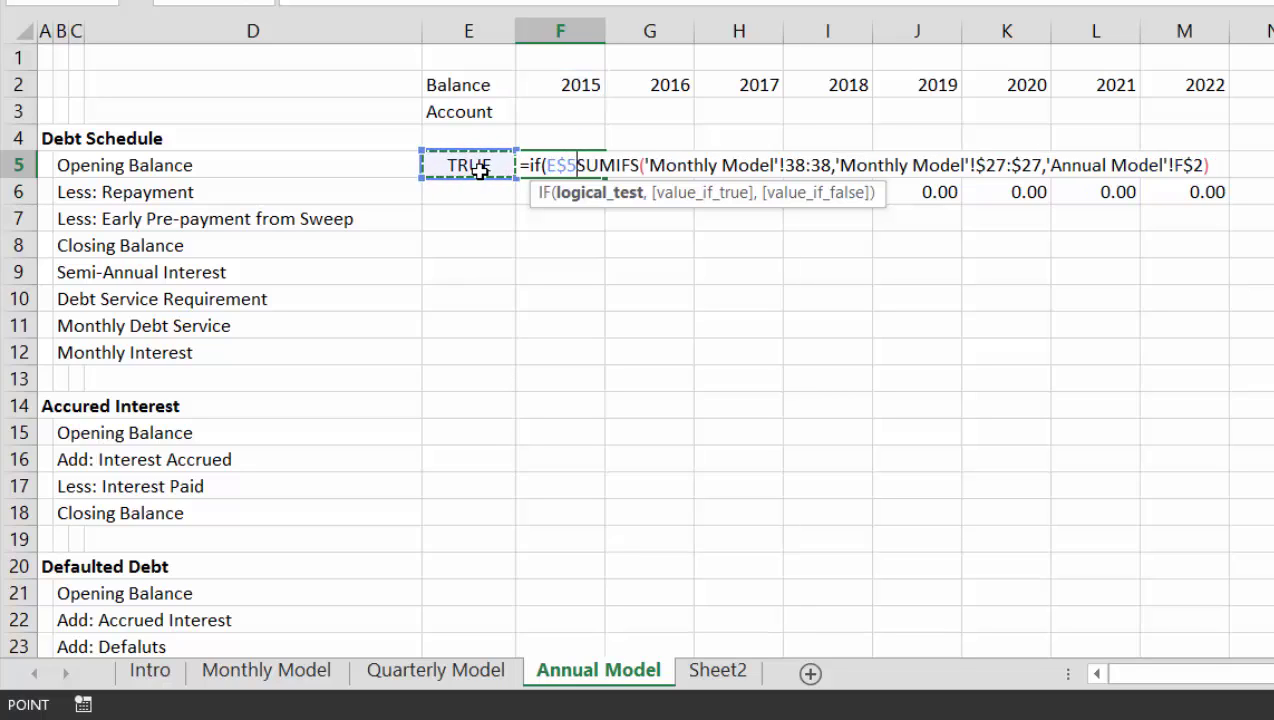
Add a second SUMIFS as the IF's value-if-true, with the Monthly Model's Opening Balance row 38:38 as sum range.
text(,sum)
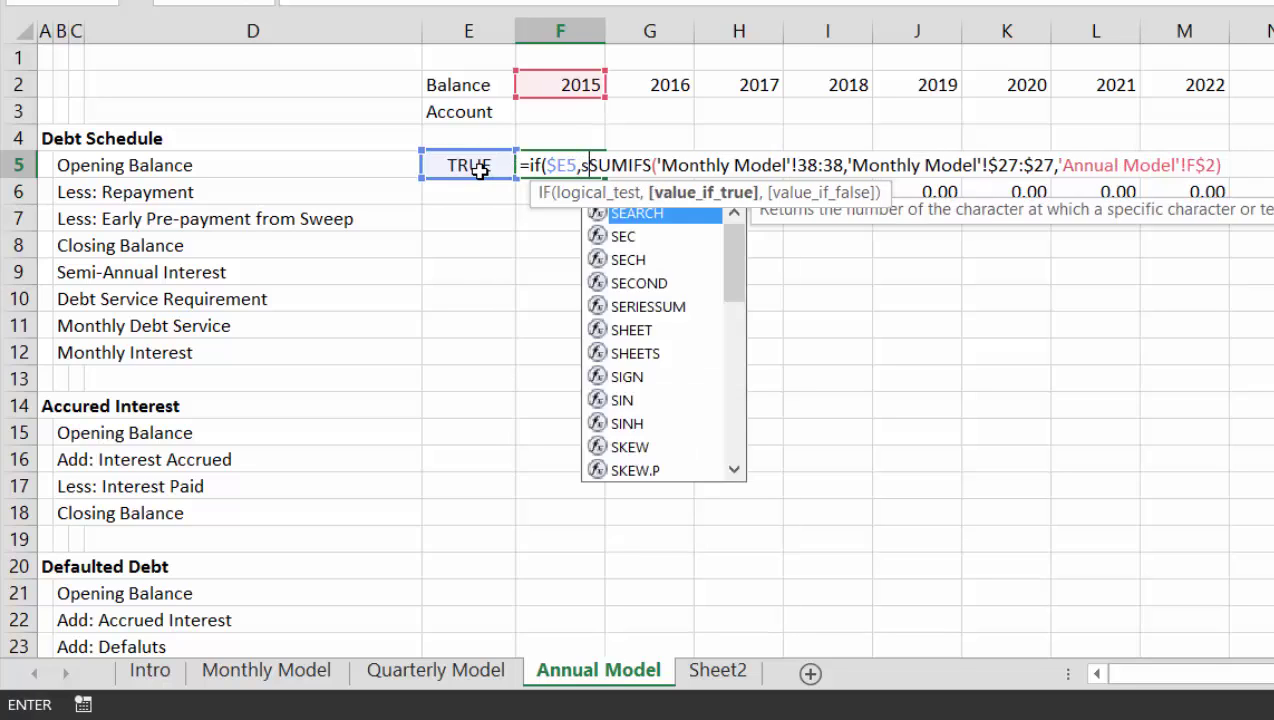
text(i)
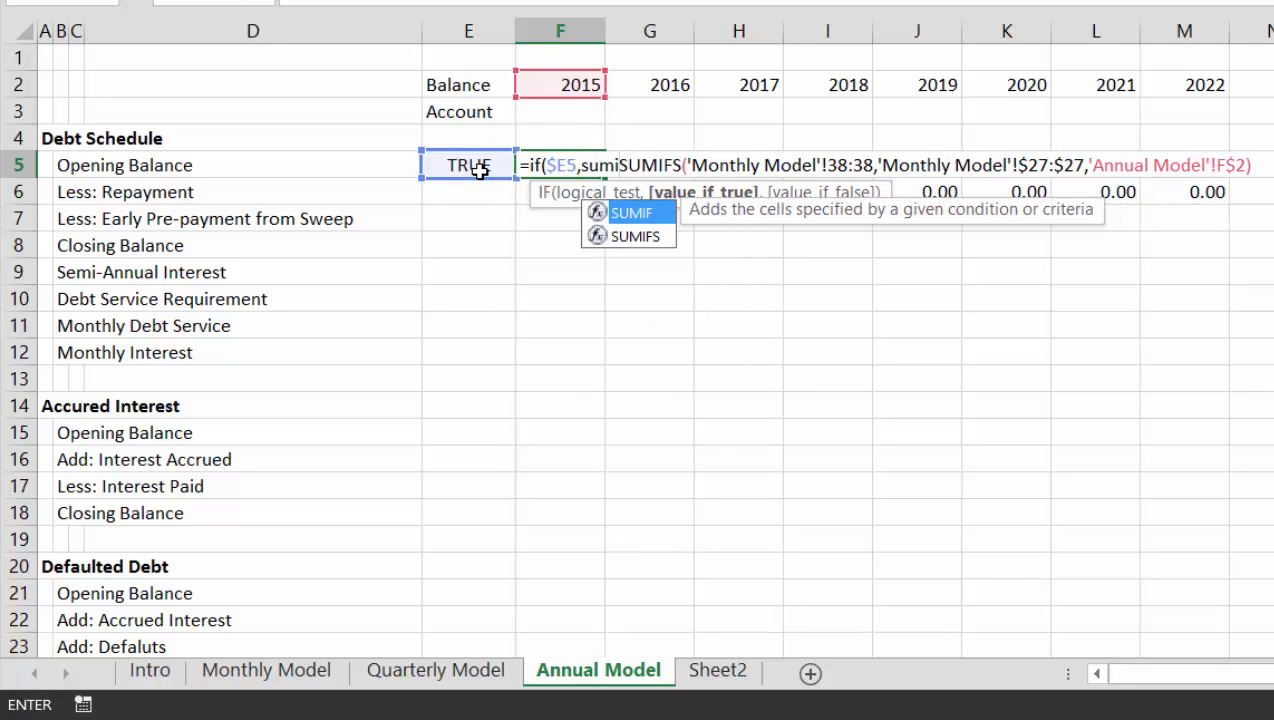
key(Down)
key(Tab)
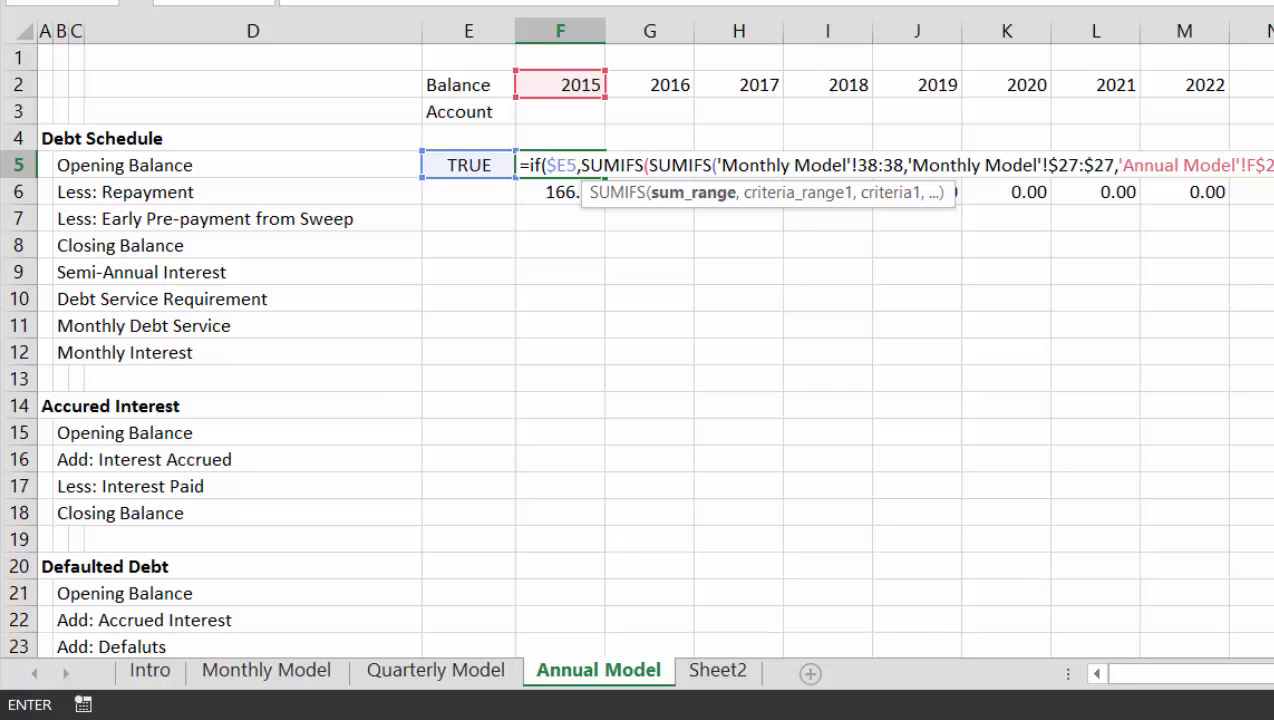
click(266, 670)
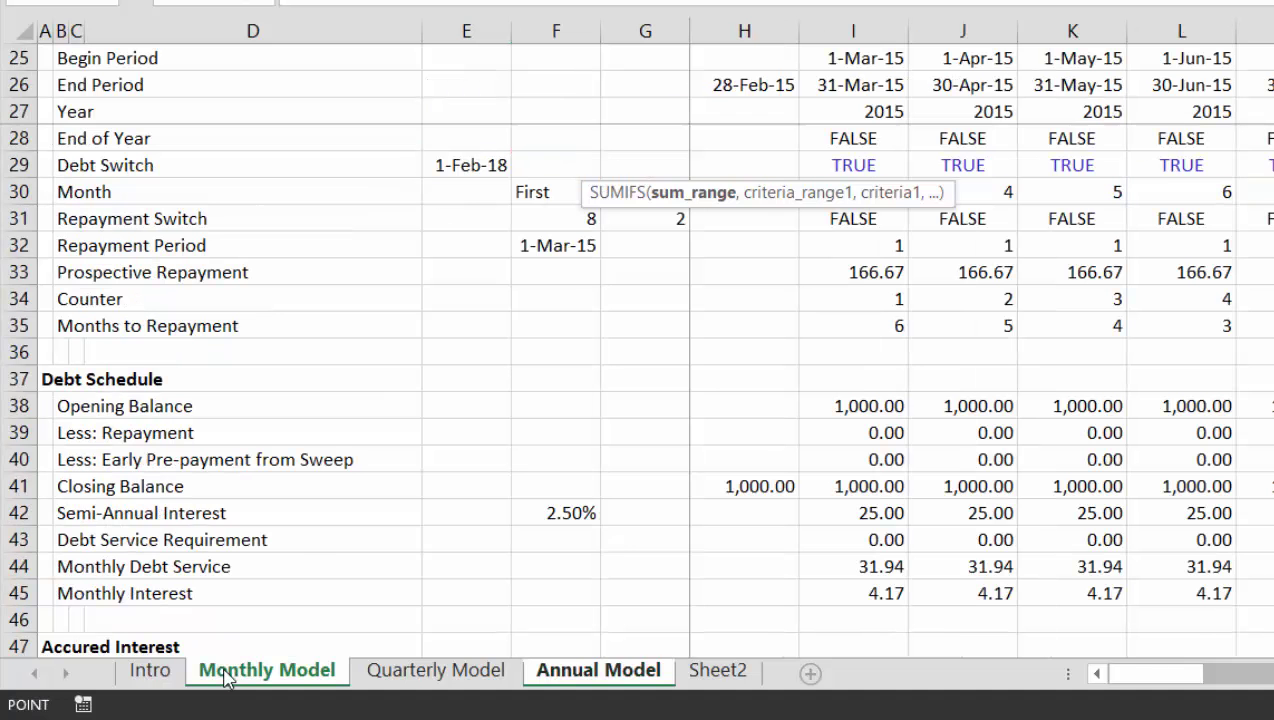
click(18, 405)
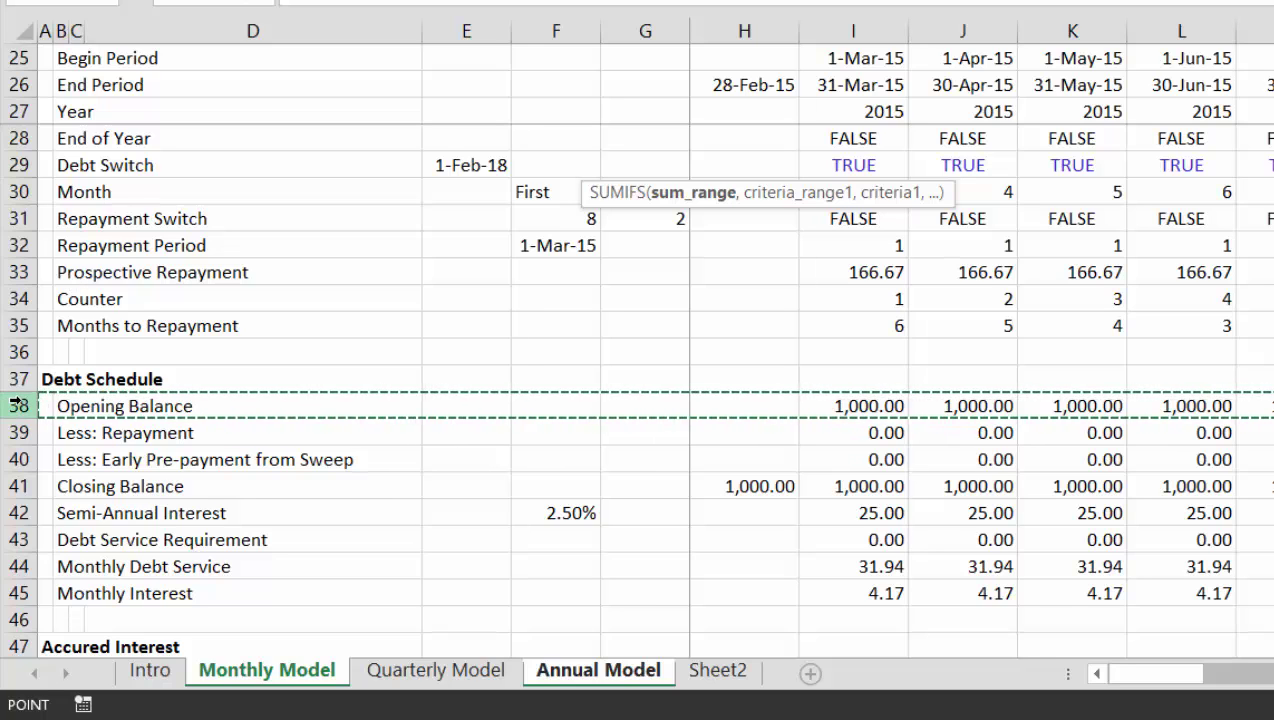
text(,)
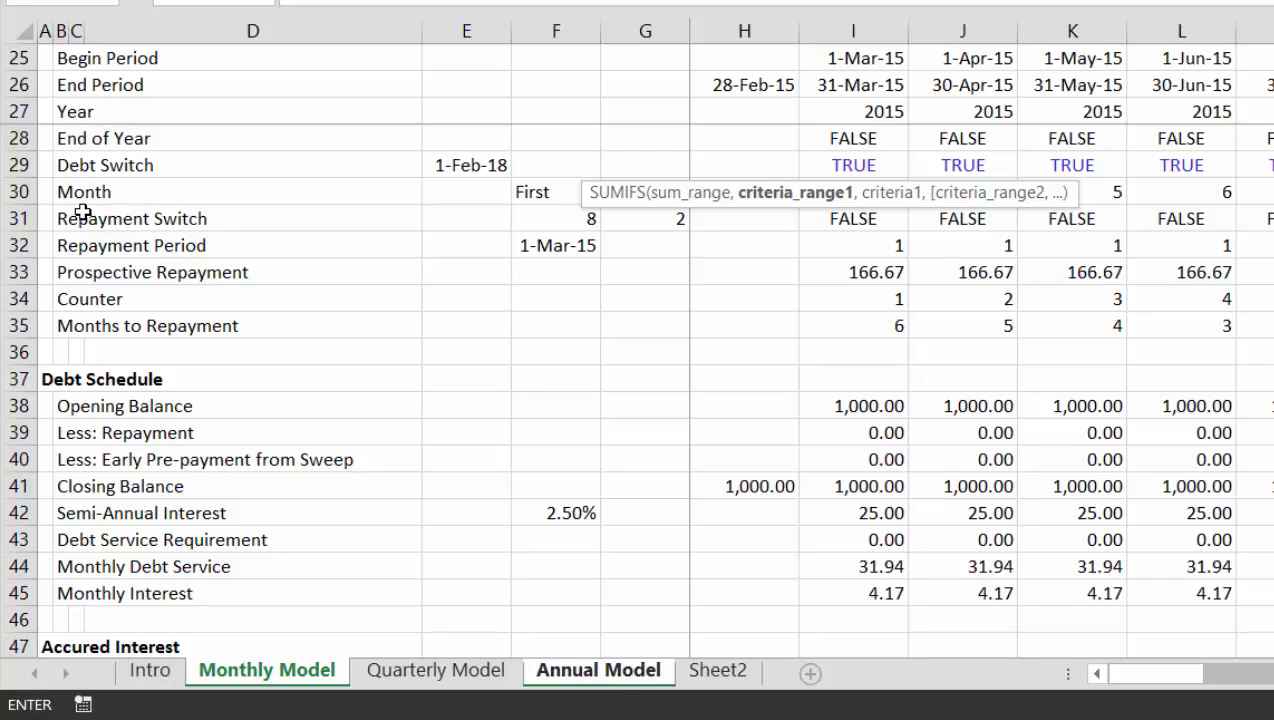
Add the first criterion to the new SUMIFS, matching the Monthly Model's Year row $27:$27 to the Annual Model's year in F$2.
click(17, 111)
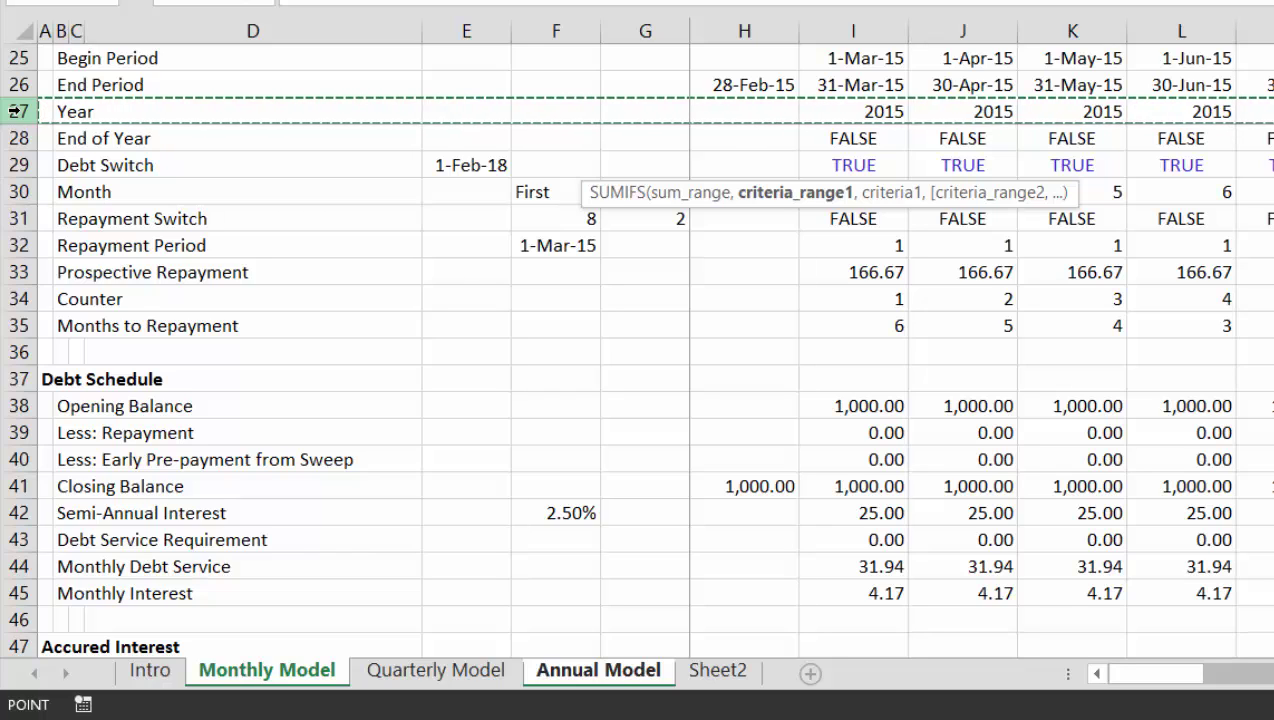
text(,)
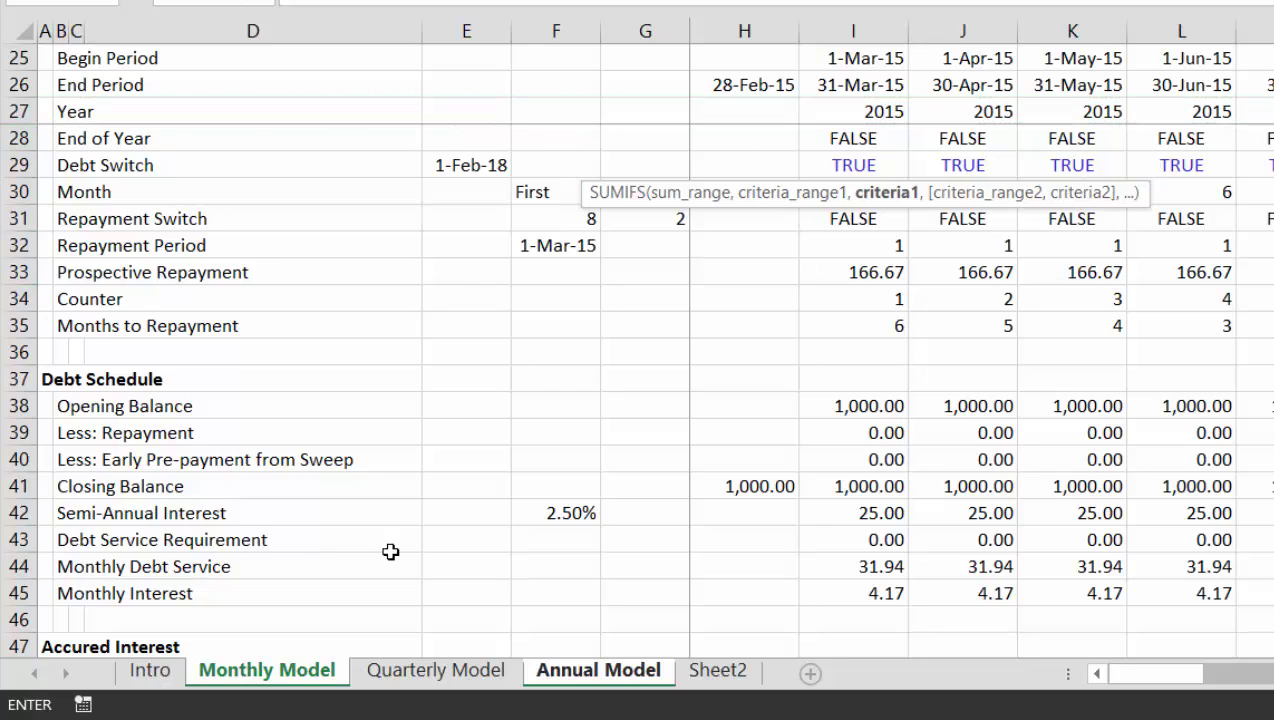
click(563, 680)
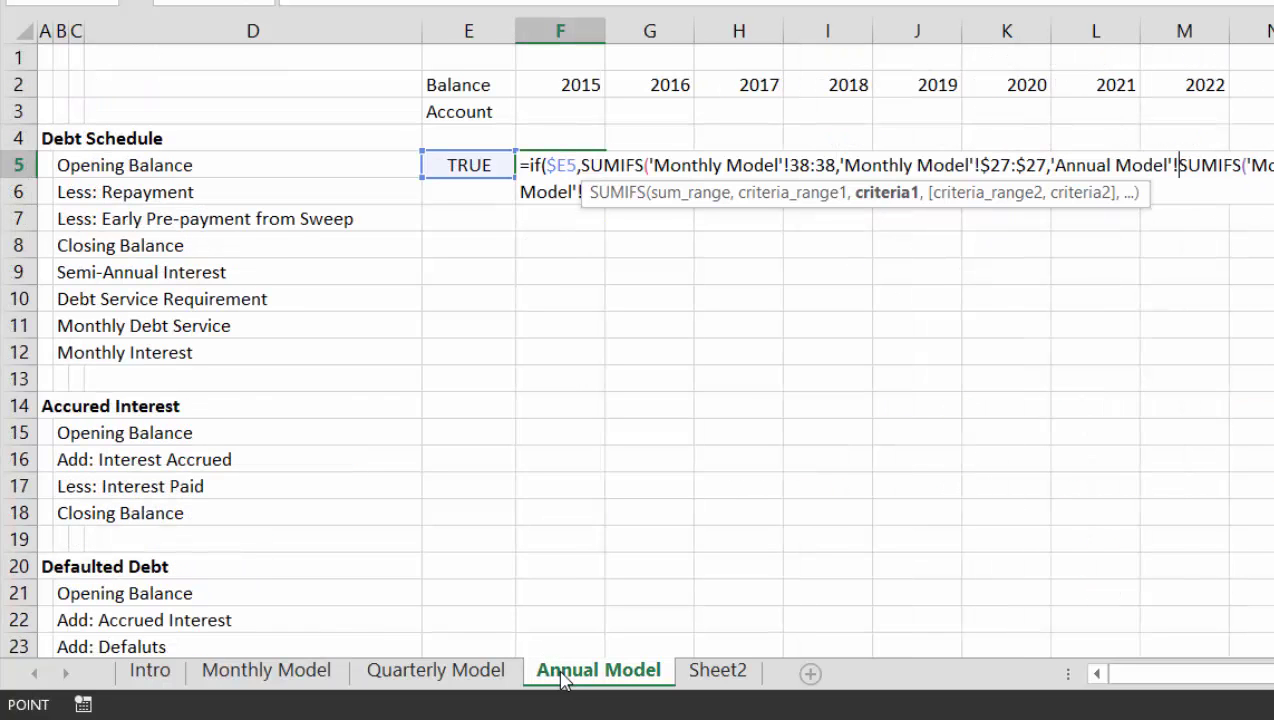
click(581, 87)
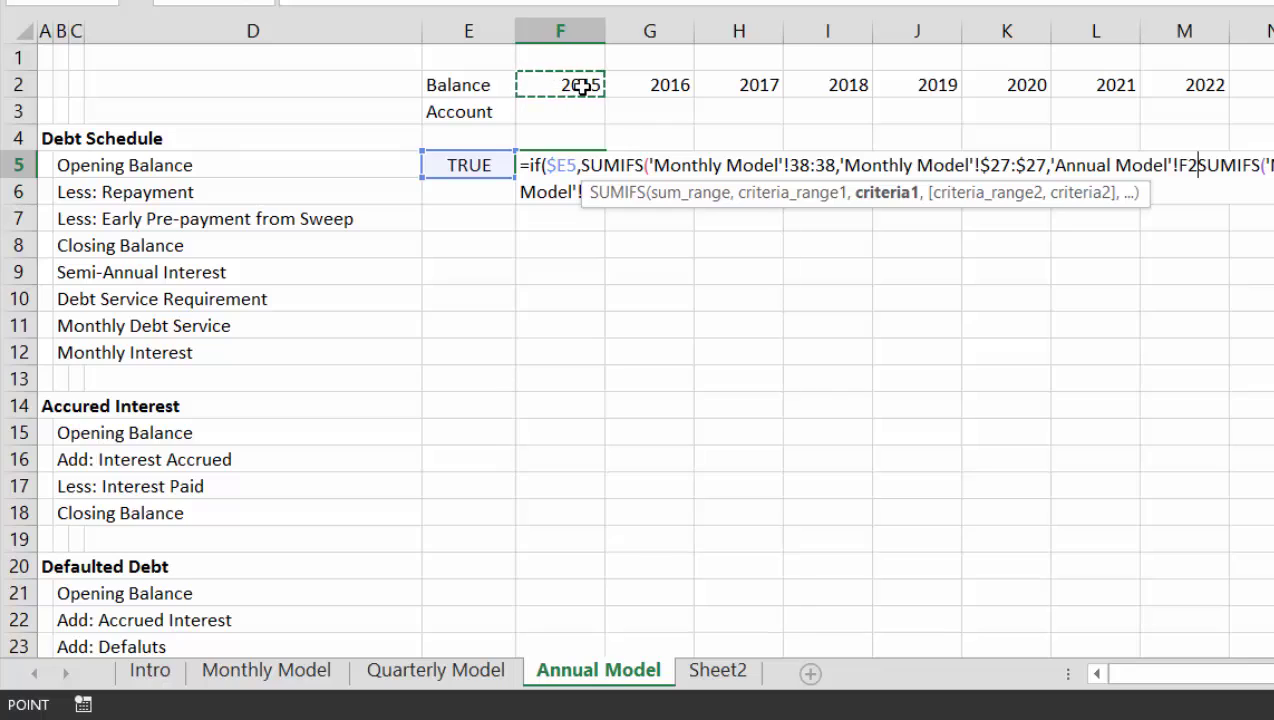
key(F4)
key(F4)
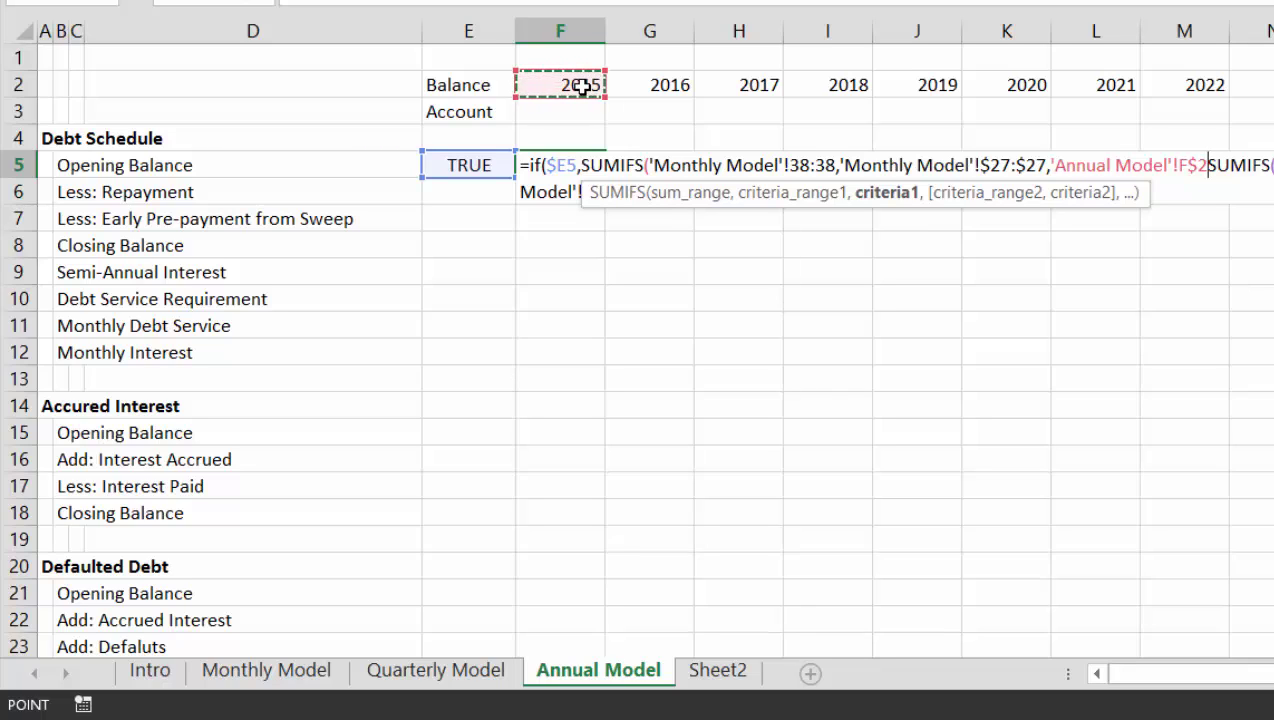
text(,)
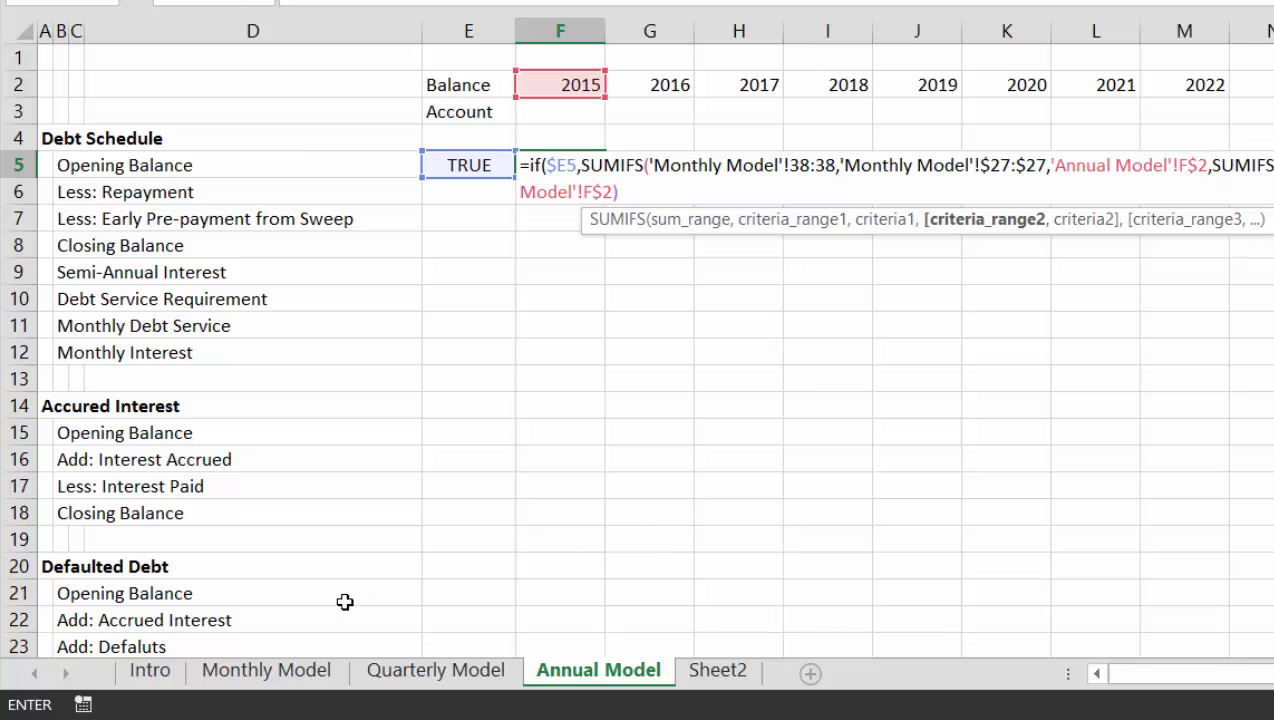
Add the Monthly Model's End of Year row 28 equal to TRUE as second criterion, and complete F5 with the original SUMIFS as value-if-false.
click(272, 673)
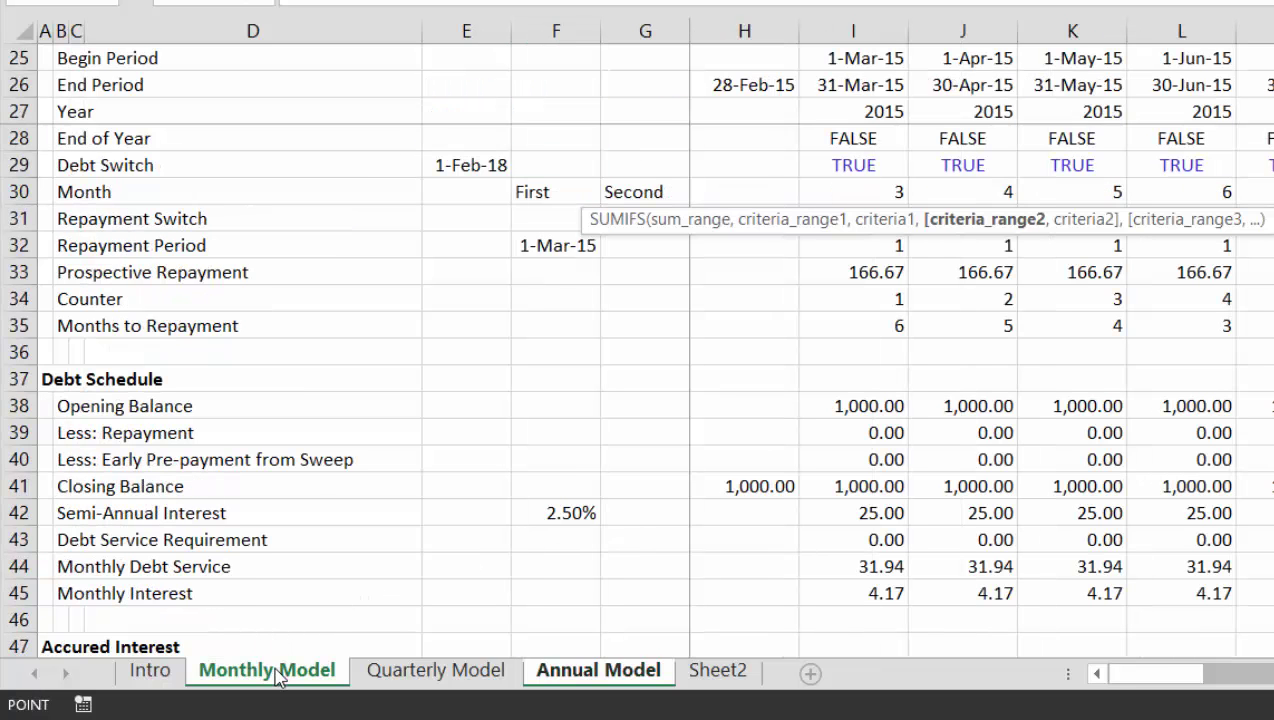
click(20, 141)
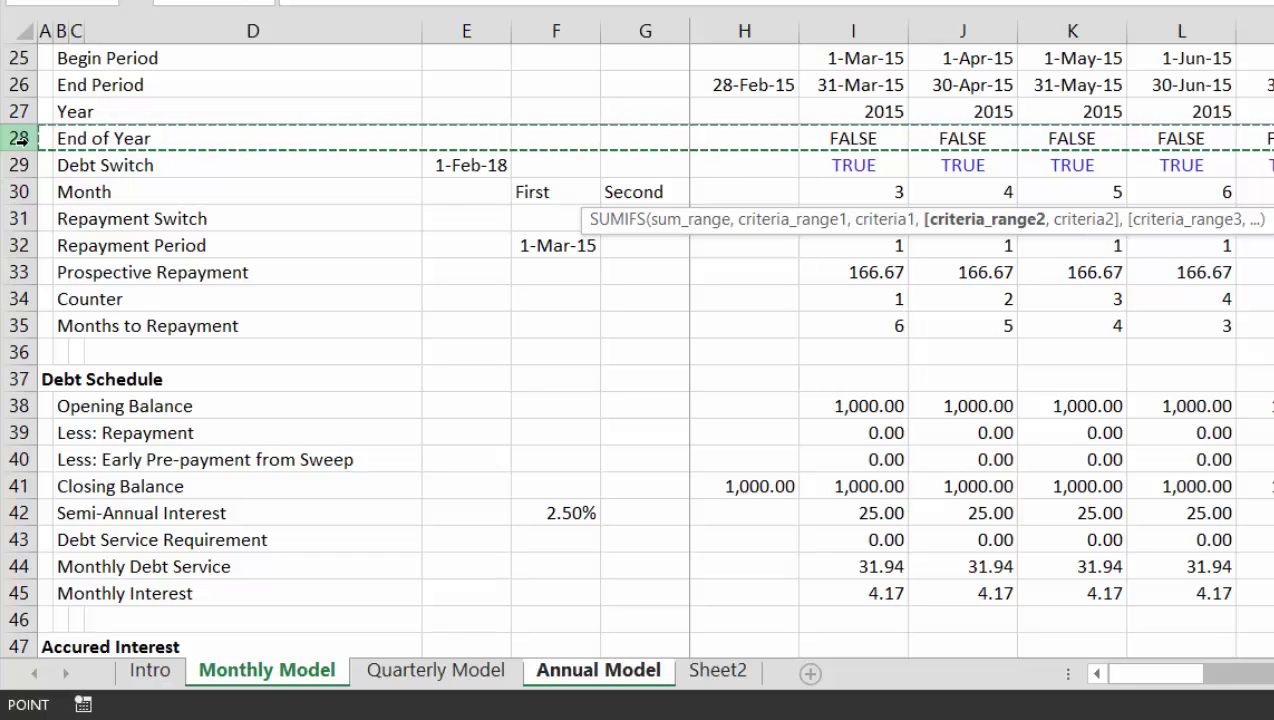
text(,tr)
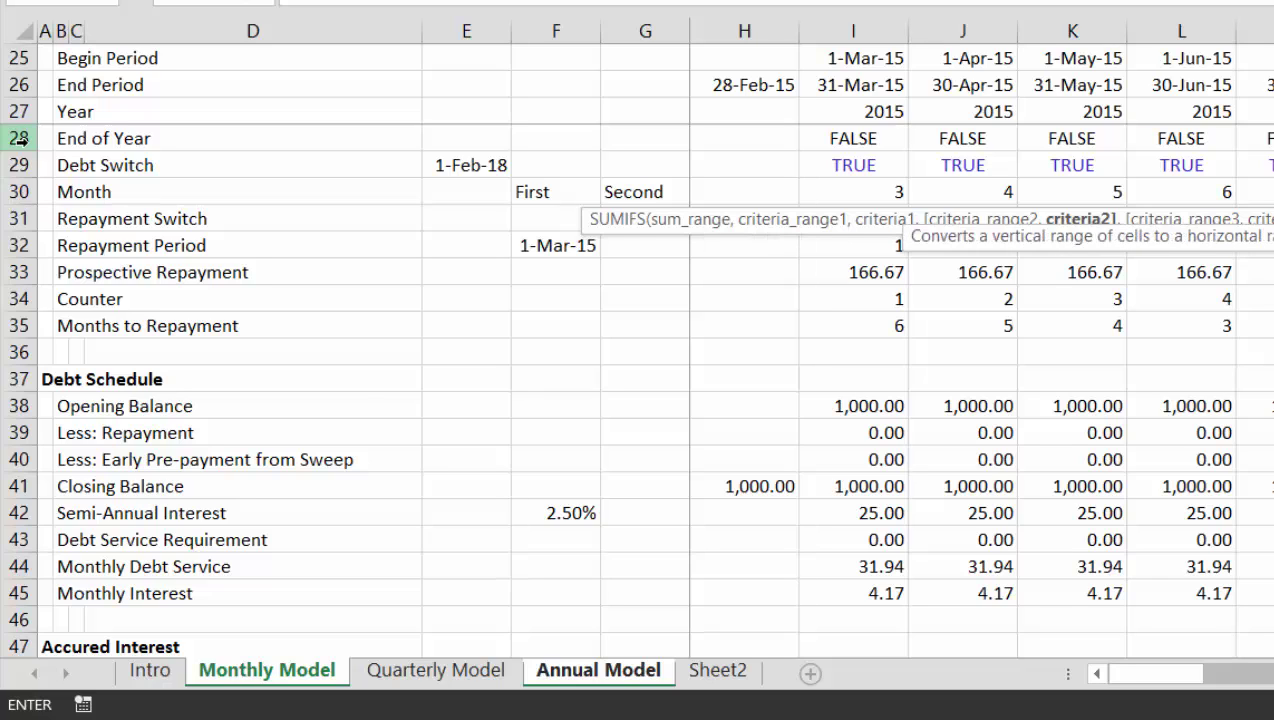
key(BackSpace)
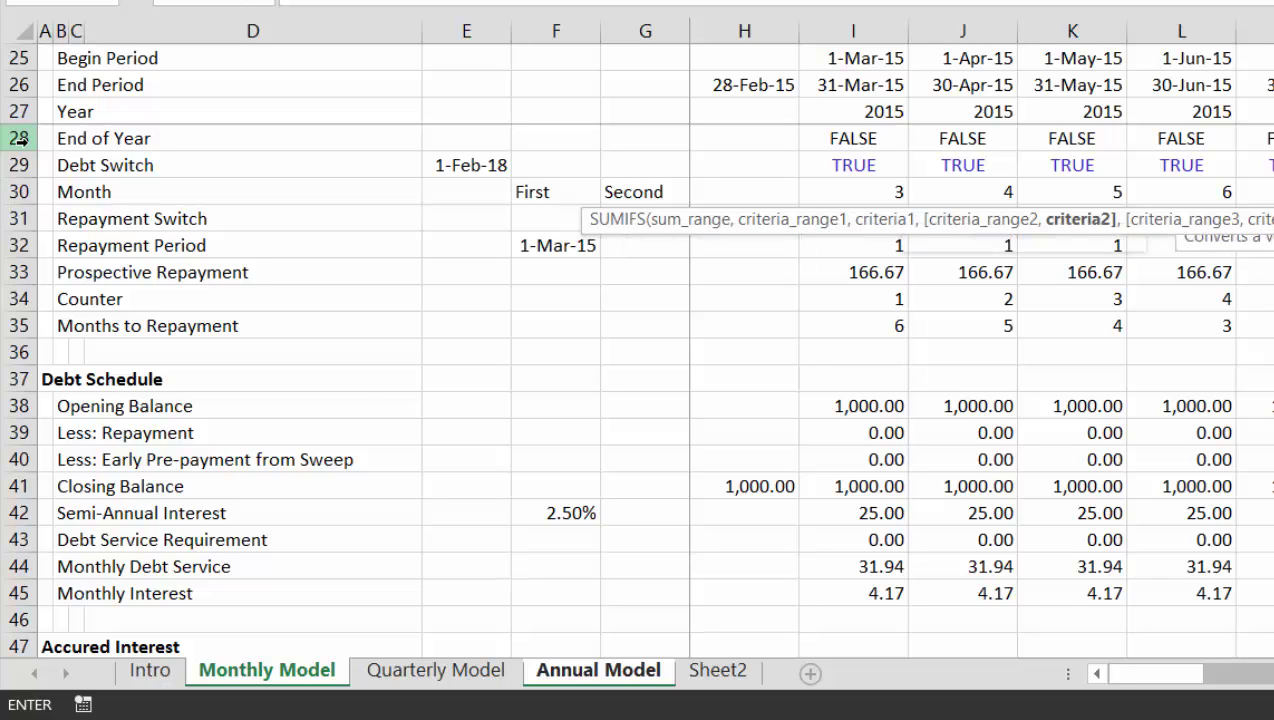
text(,)
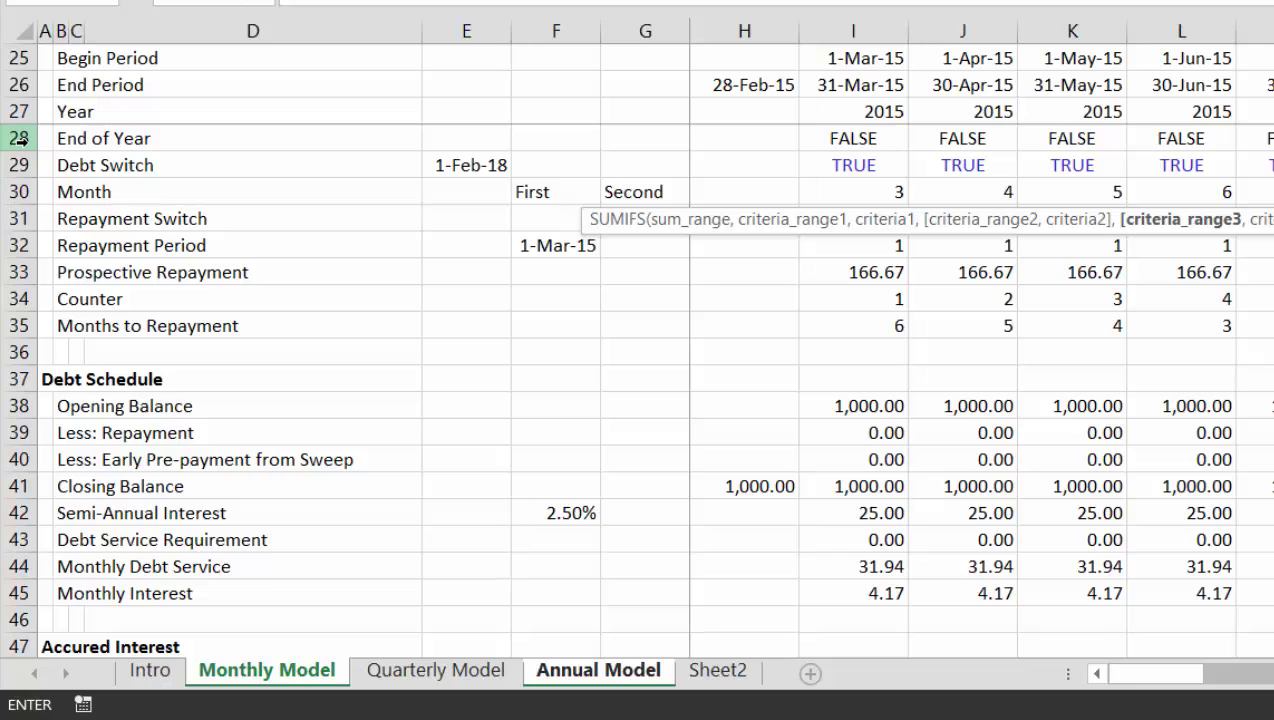
key(BackSpace)
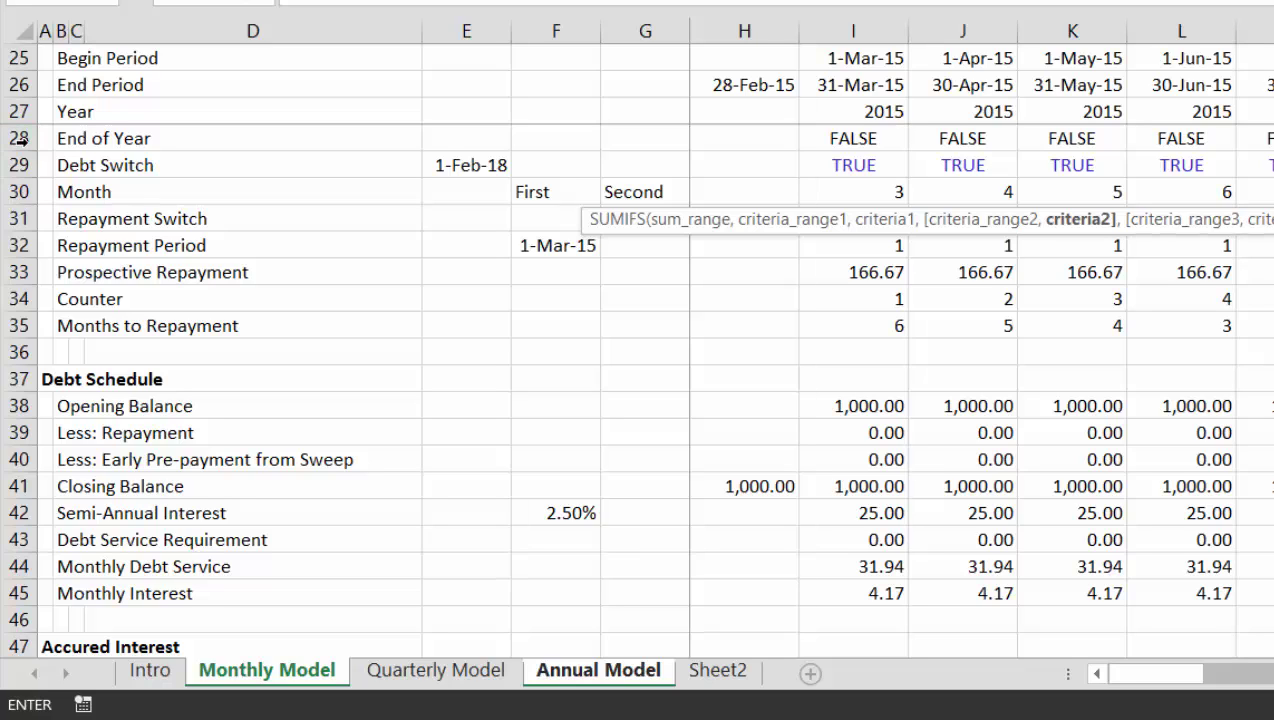
text())
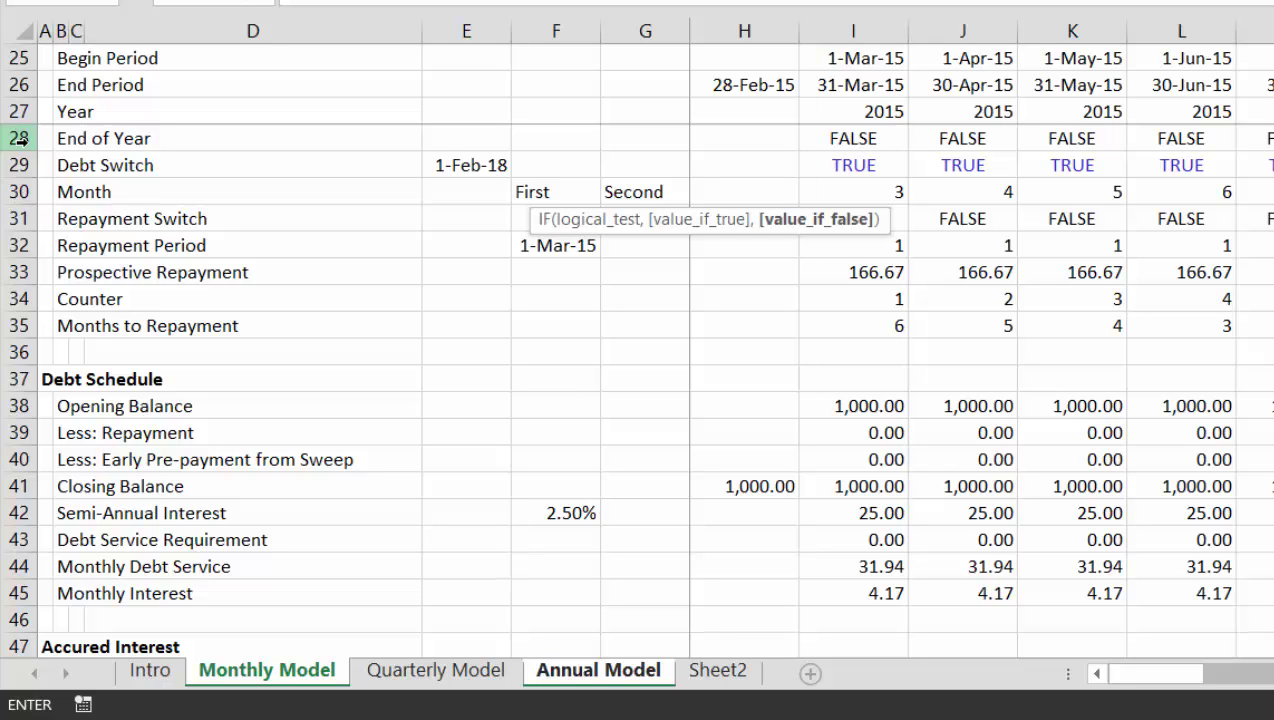
key(Return)
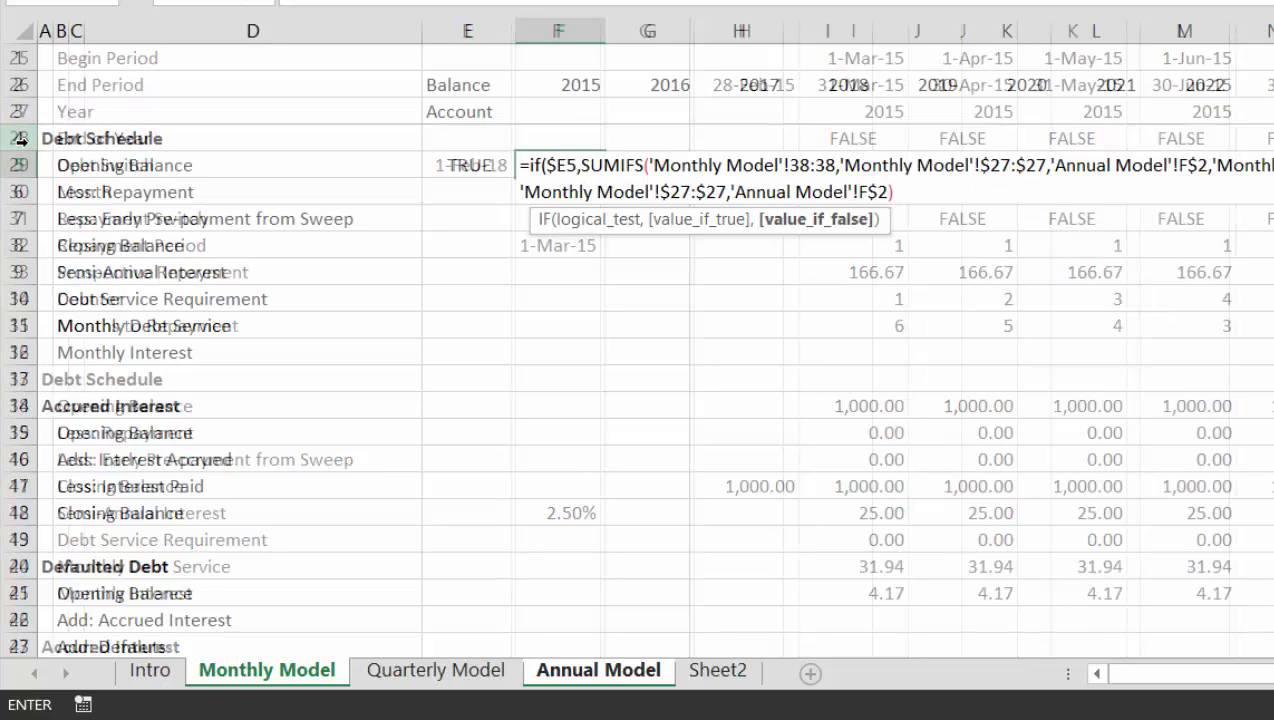
key(Return)
key(Up)
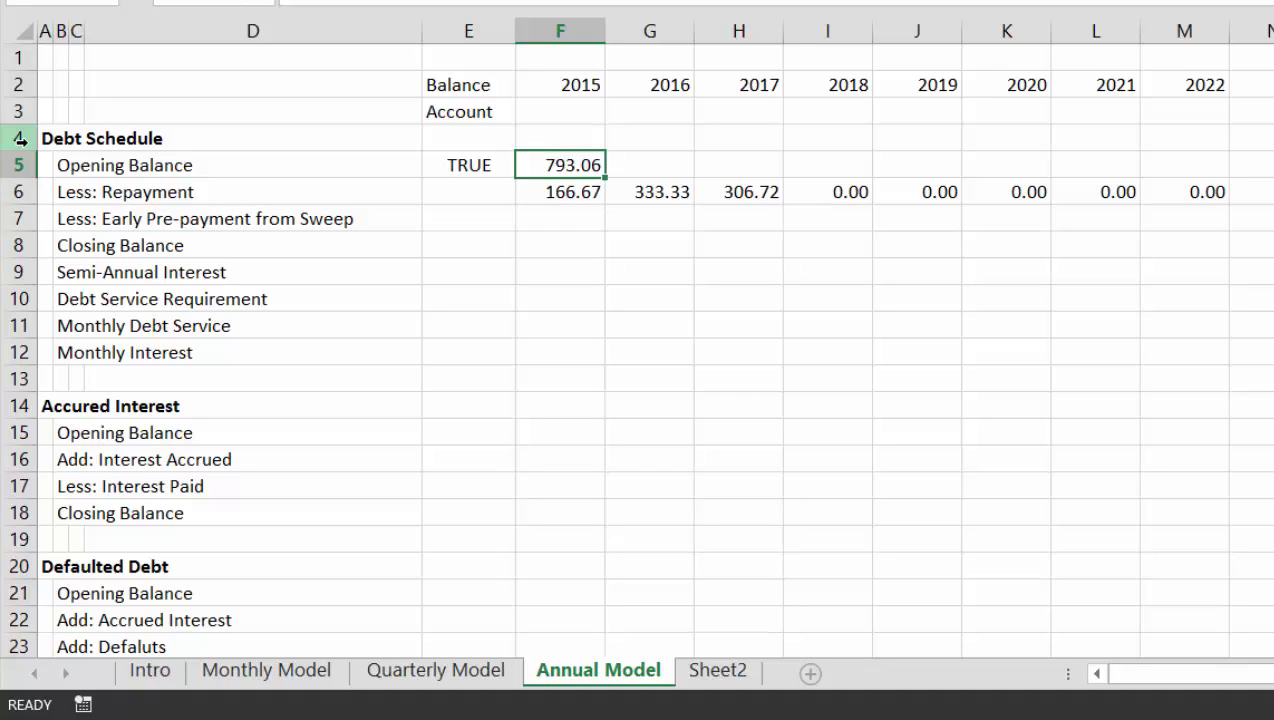
Fill the F5 formula rightward across the remaining year columns of the Debt Schedule's Opening Balance row.
key(shift+Right)
key(shift+Right)
key(shift+Right)
key(shift+Right)
key(shift+Right)
key(shift+Right)
key(shift+Right)
key(shift+Right)
key(shift+Right)
key(shift+Right)
key(shift+Right)
key(ctrl+r)
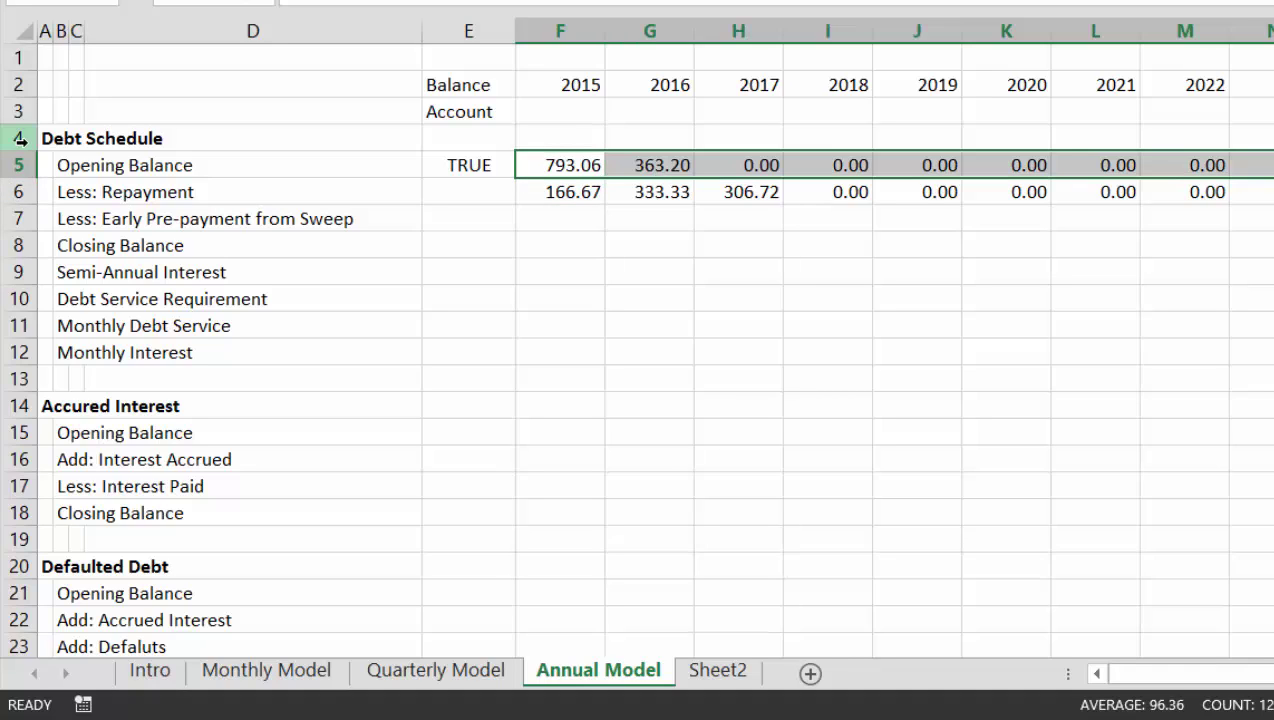
Set the balance account flag for Less: Repayment in E6 to FALSE.
key(Left)
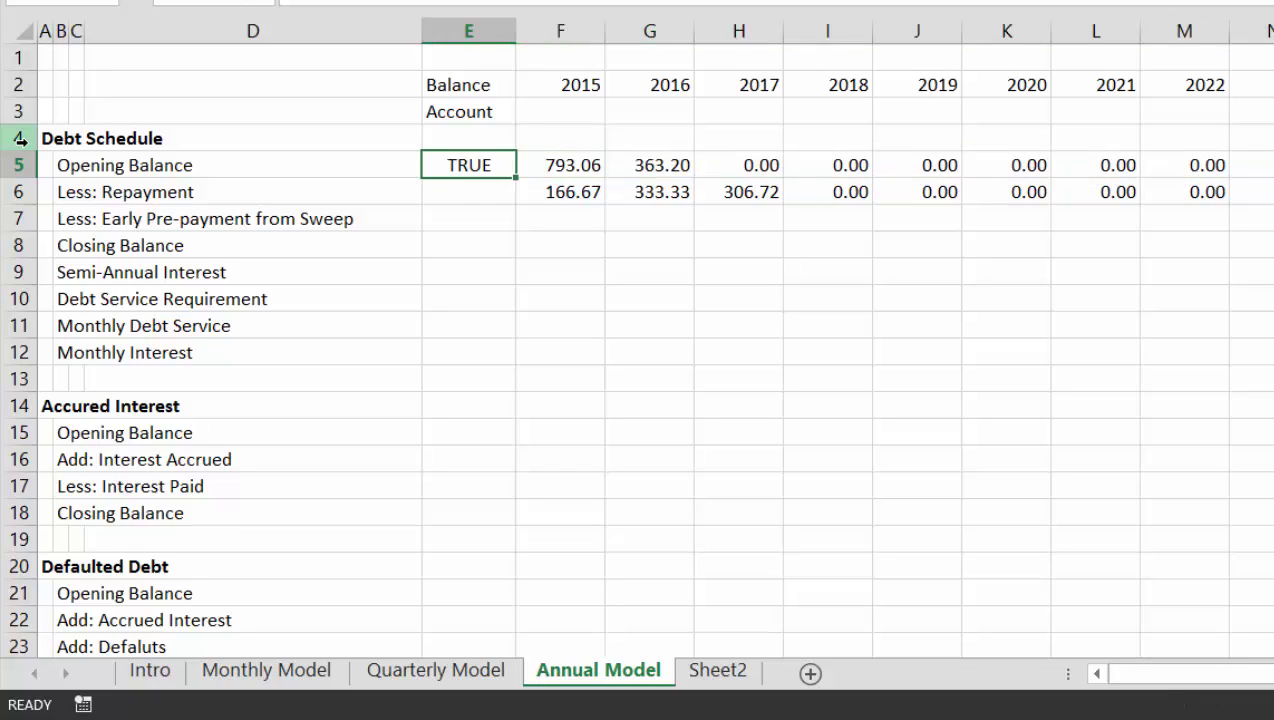
key(Down)
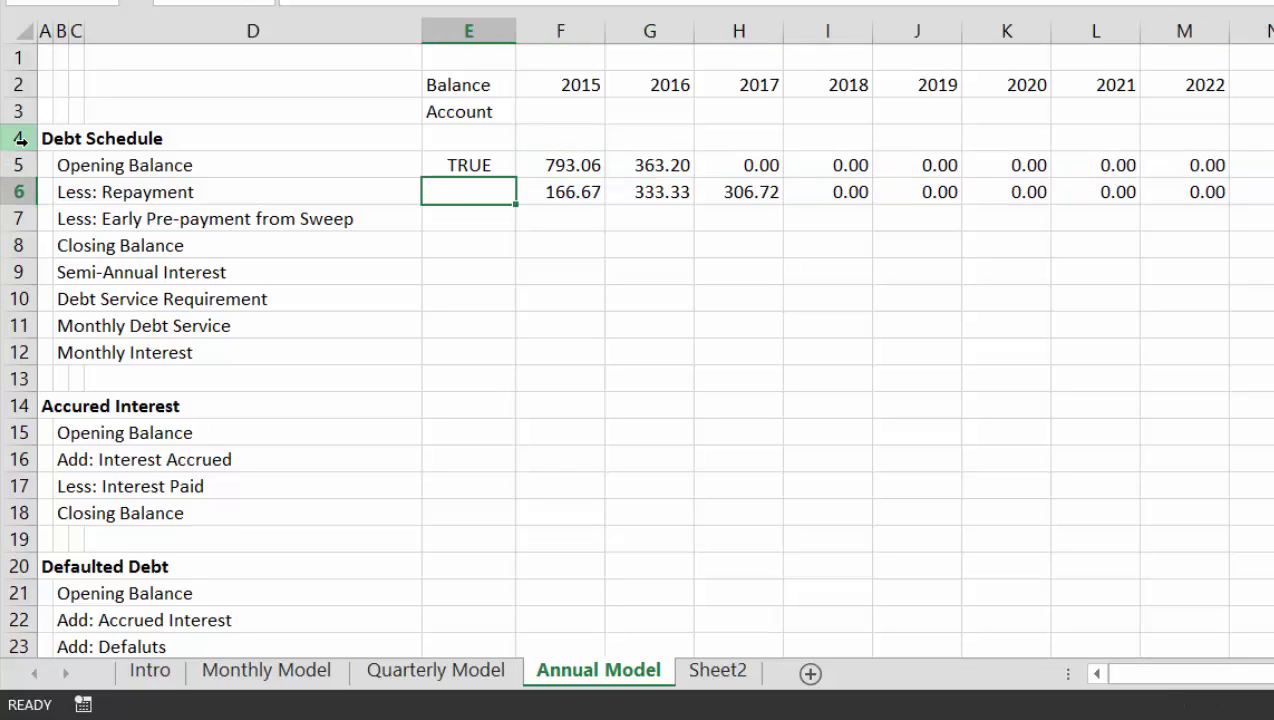
text(false)
key(Return)
Make the Monthly Model row 27 references absolute as $27:$27 in both SUMIFS of the F5 formula.
key(Up)
key(Up)
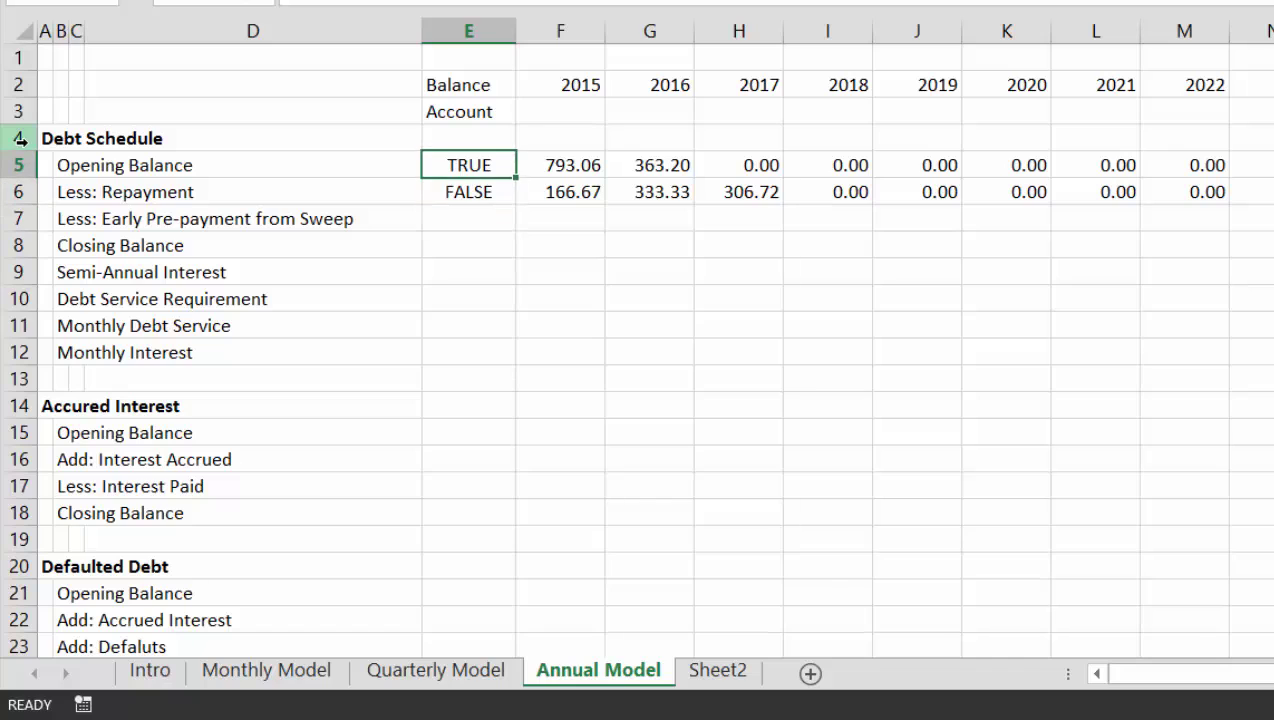
key(Right)
key(F2)
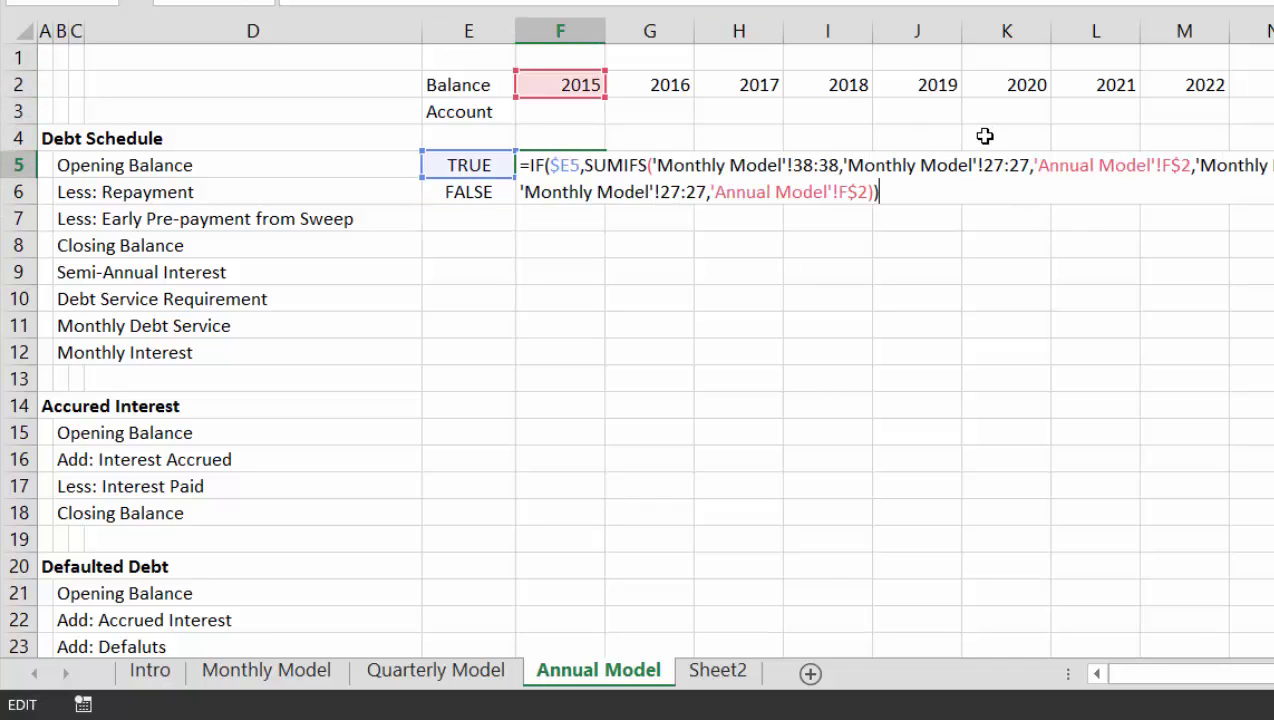
drag(983, 165, 1031, 166)
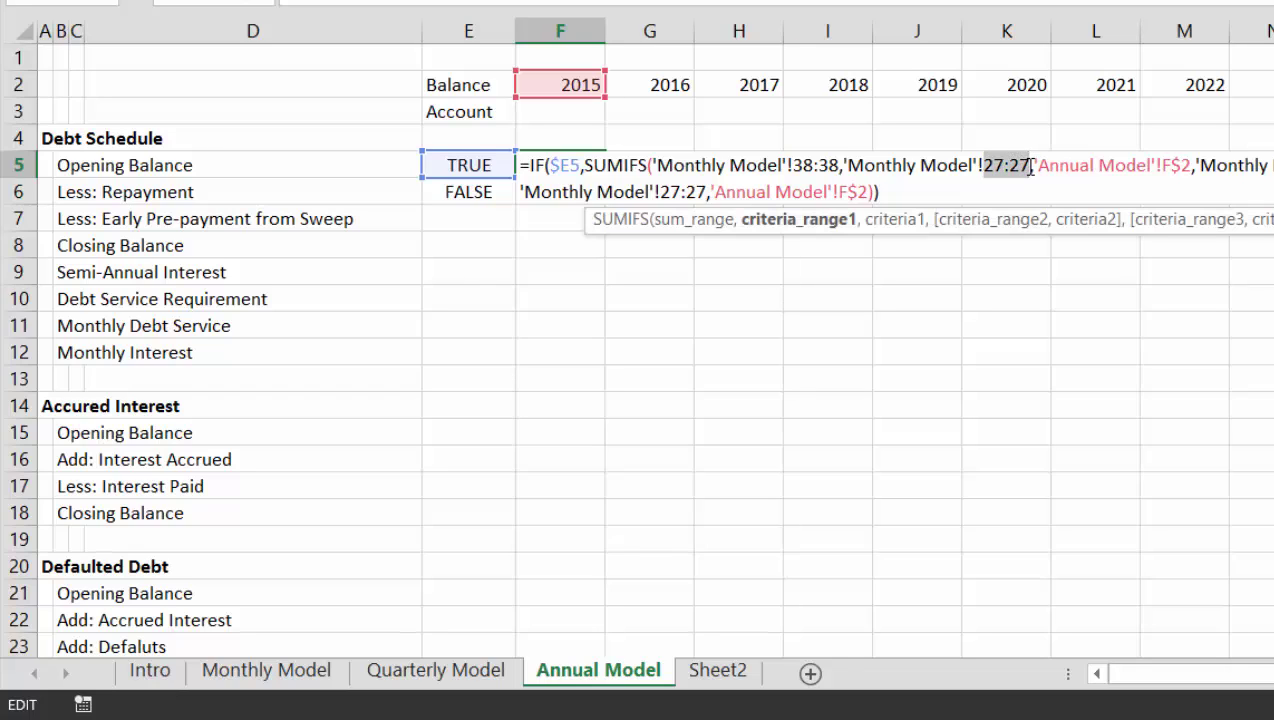
key(F4)
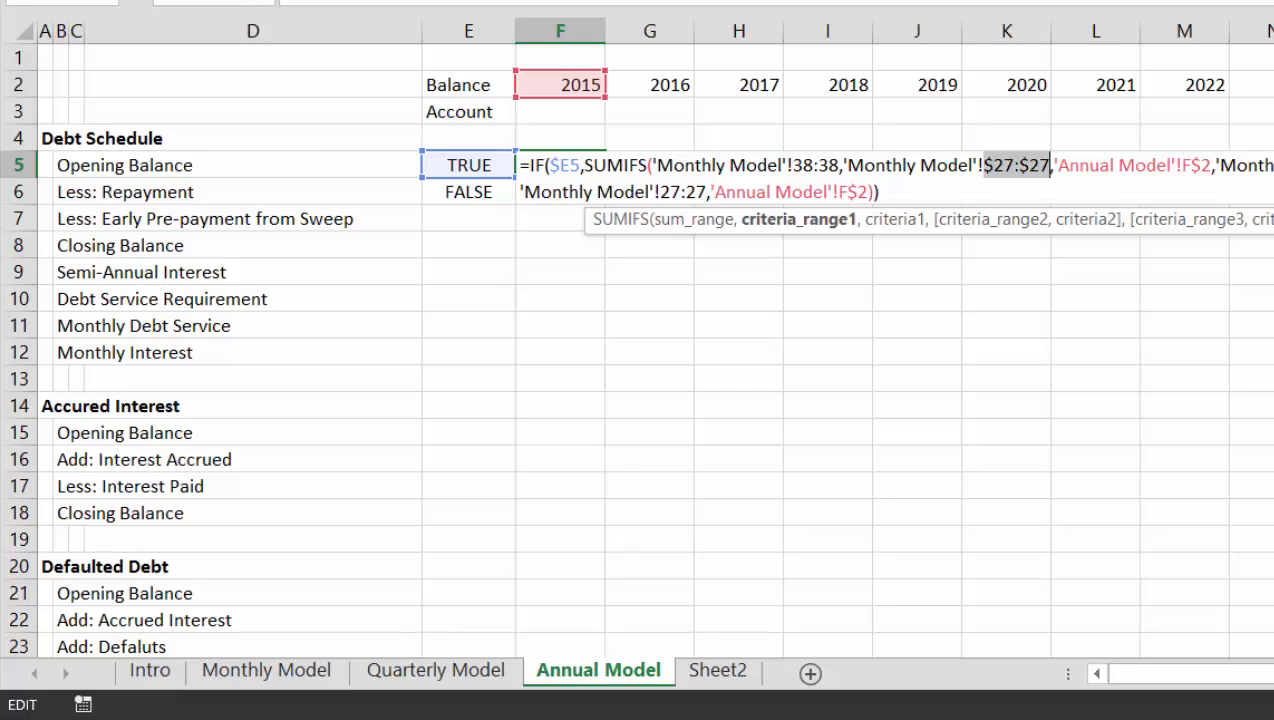
key(Right)
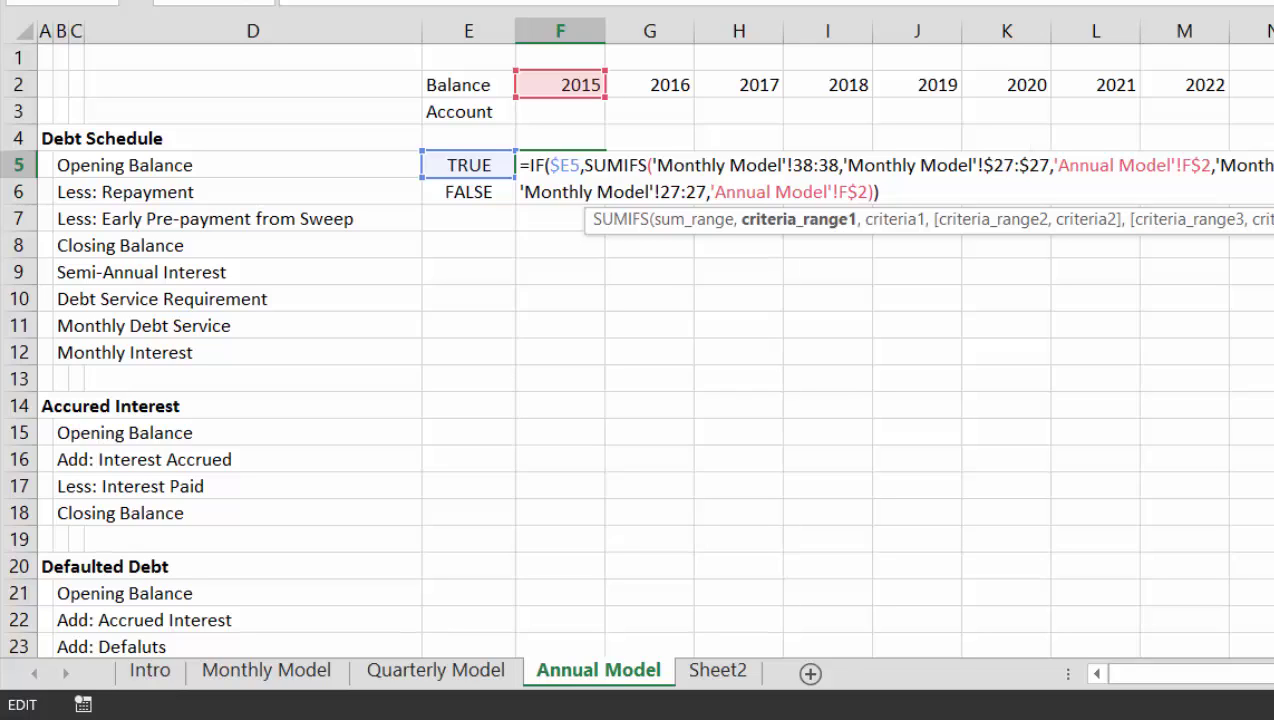
click(1262, 166)
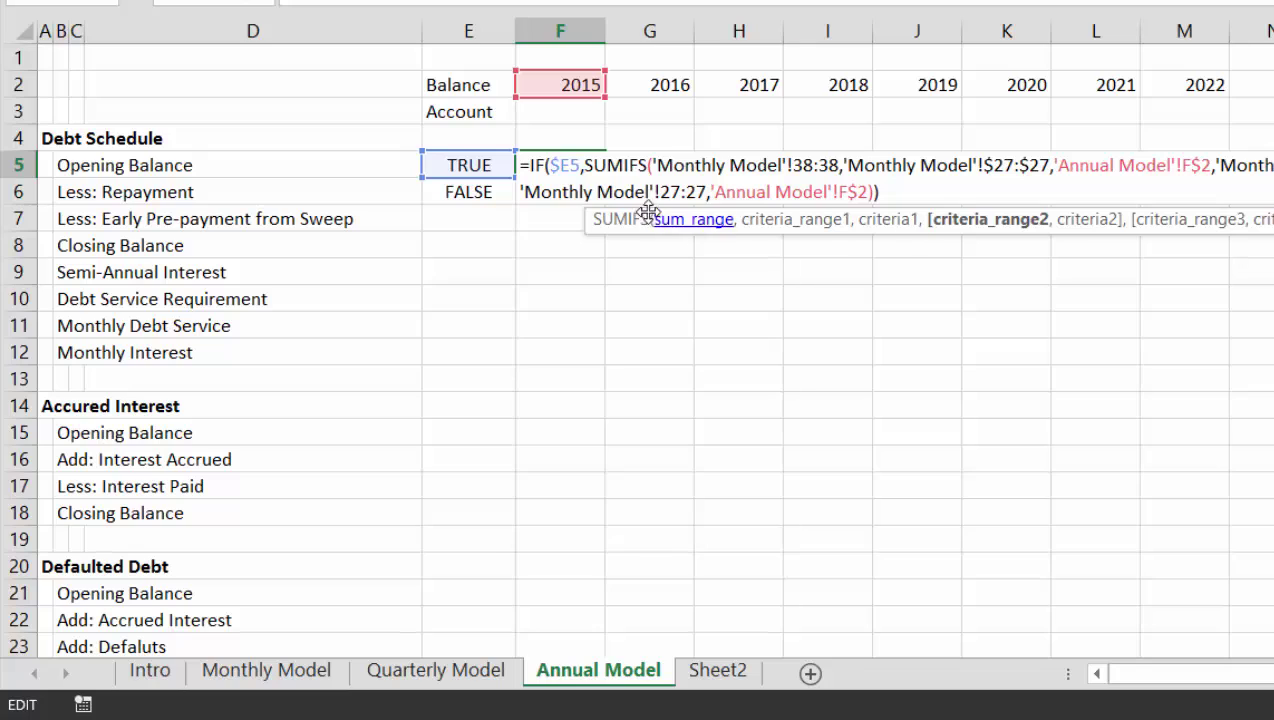
drag(660, 197, 707, 200)
key(F4)
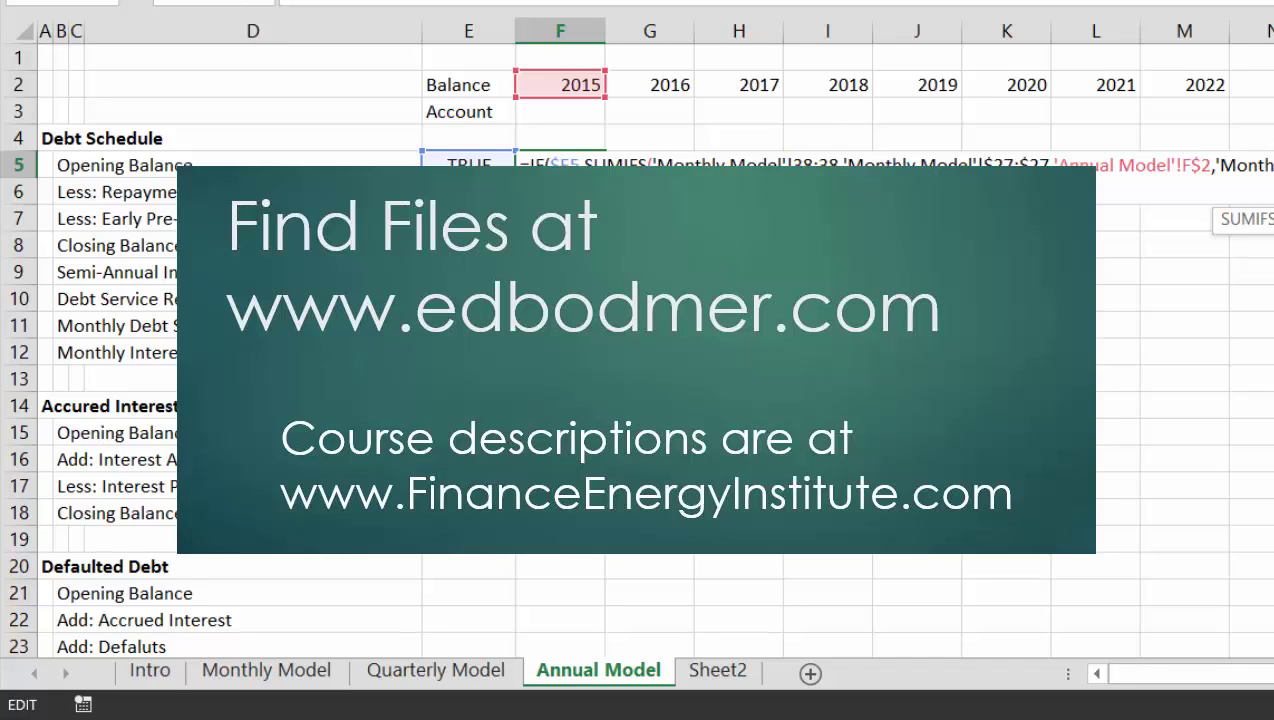
key(ctrl+Return)
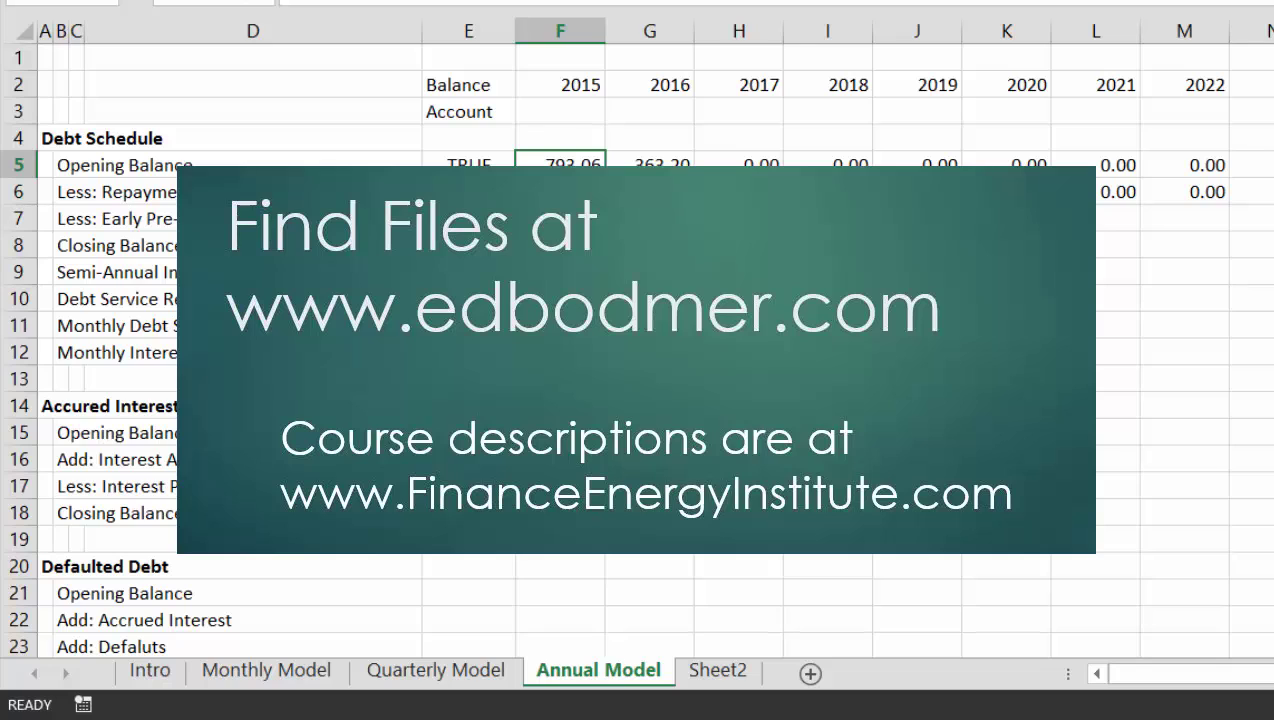
Select the Opening Balance formulas from F5 across all years, extending the selection down to the Repayment row.
key(ctrl+shift+Right)
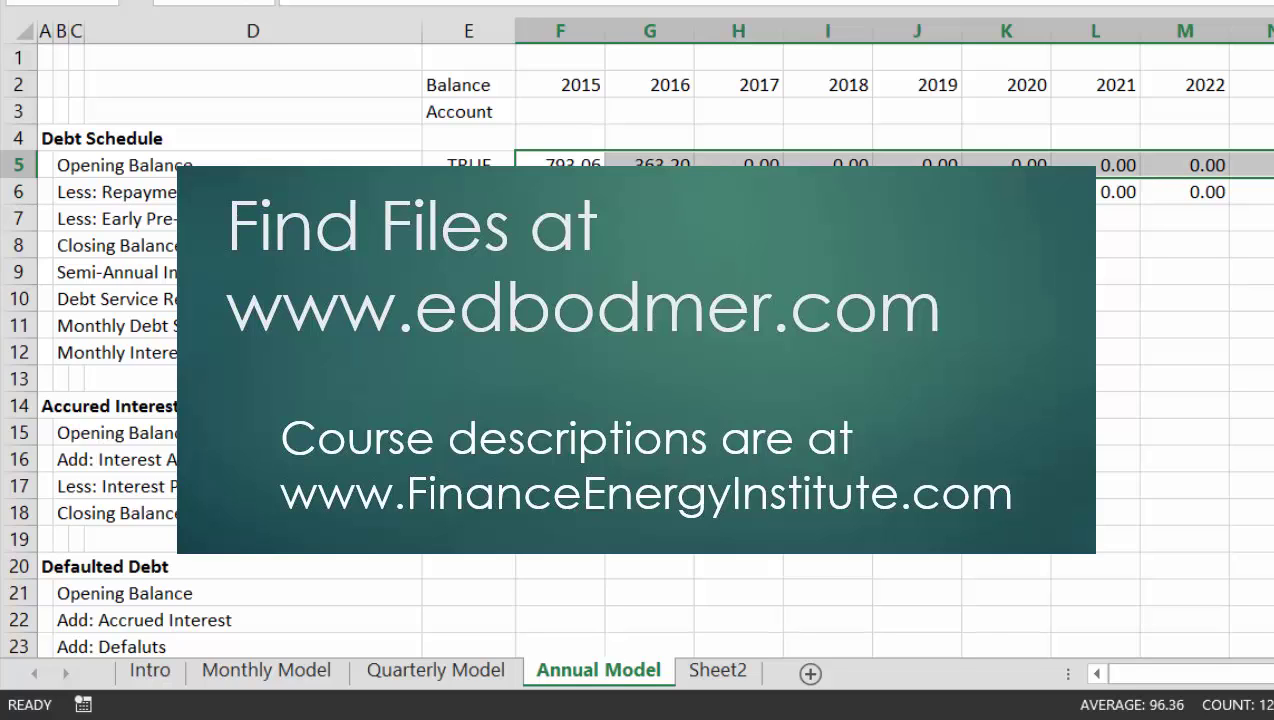
key(Left)
key(Right)
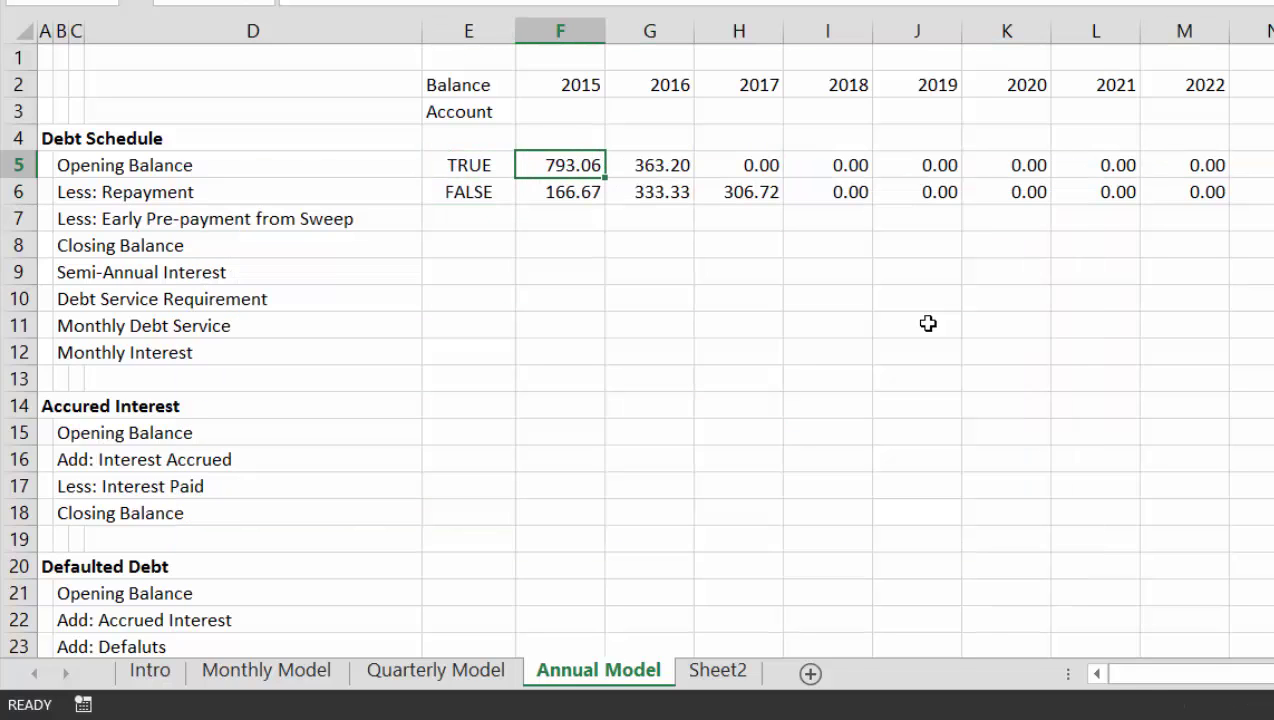
key(ctrl+shift+Right)
key(shift+Down)
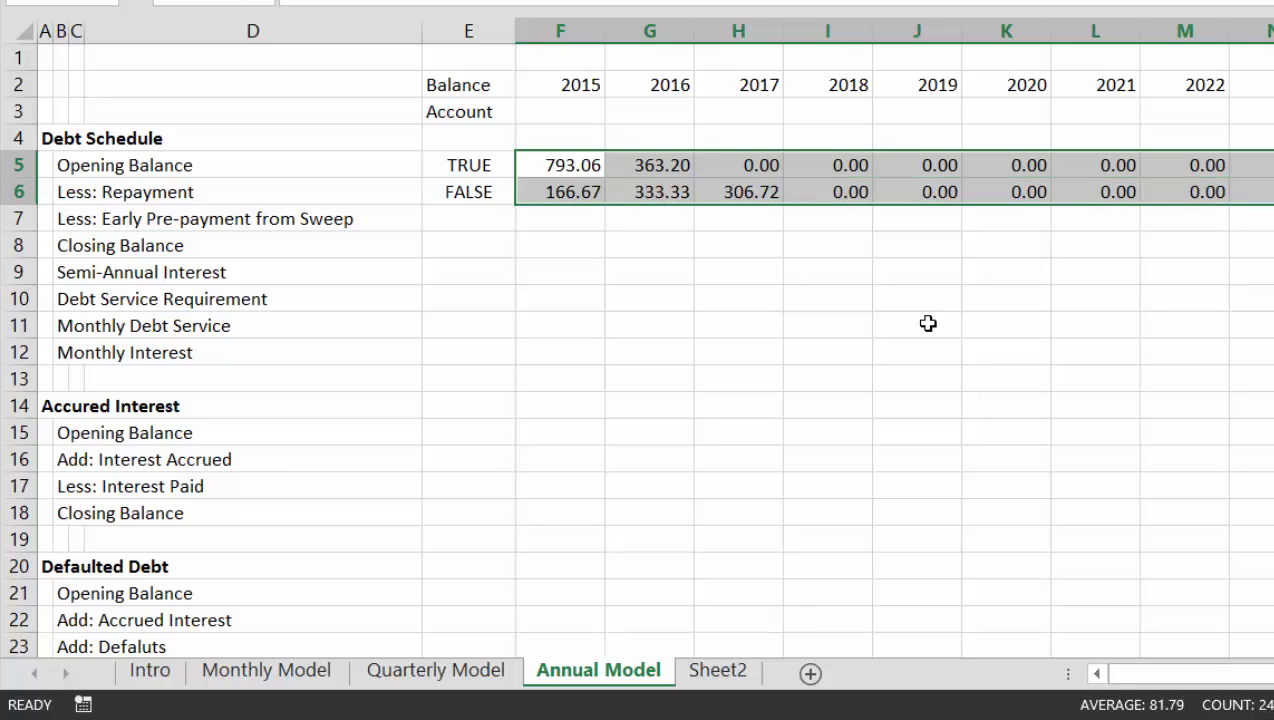
Flag Early Pre-payment from Sweep in E7 as FALSE and the Debt Schedule's Closing Balance in E8 as TRUE.
key(Left)
key(Left)
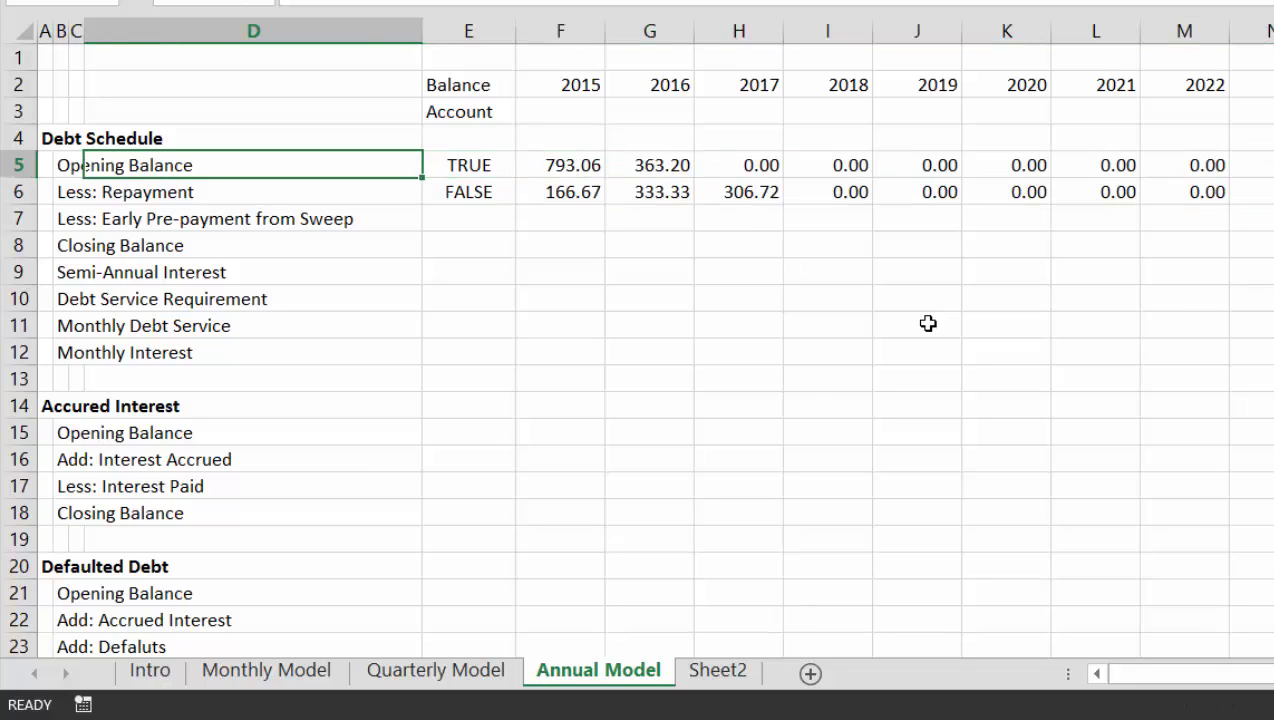
key(Right)
key(Right)
key(Down)
key(Left)
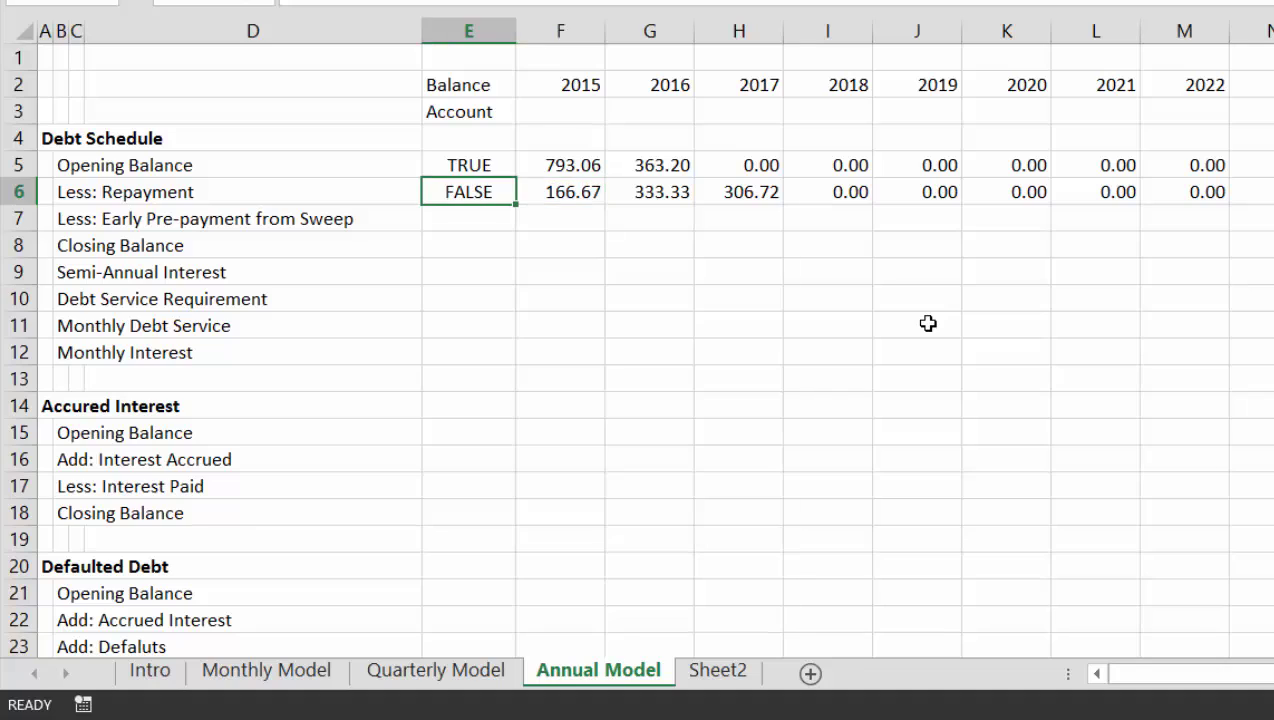
key(Down)
text(false)
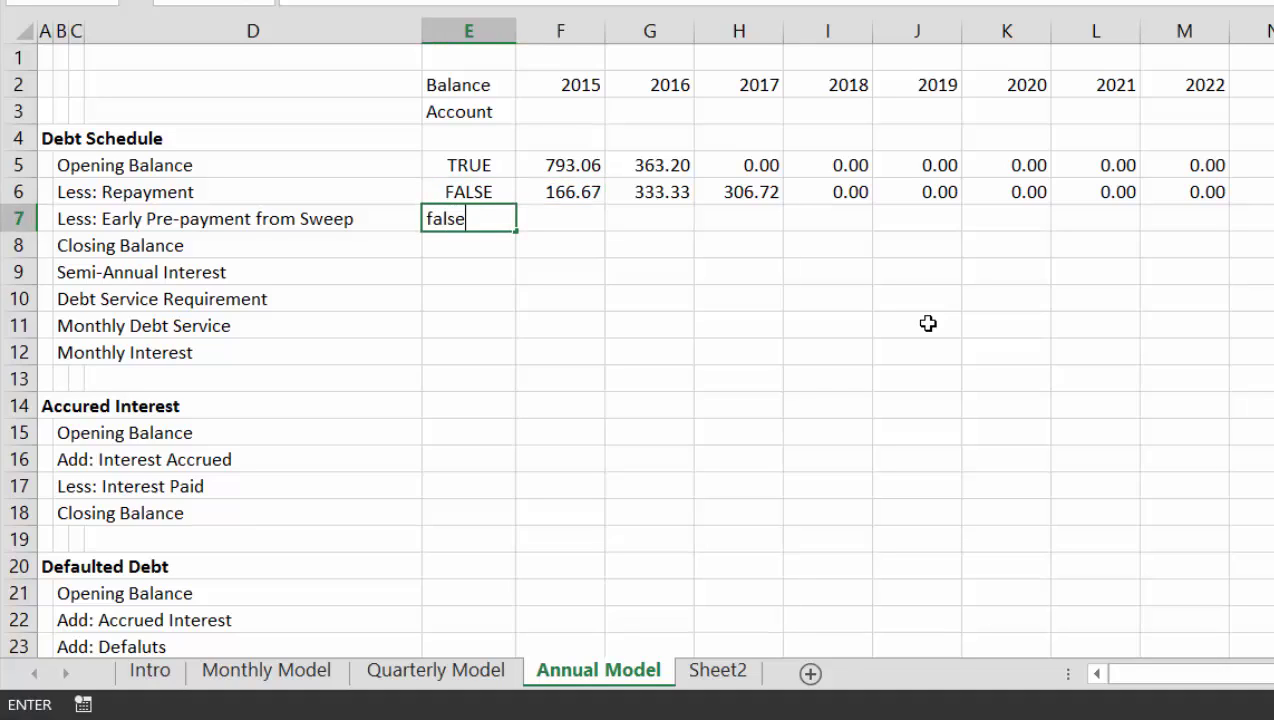
key(Return)
text(true)
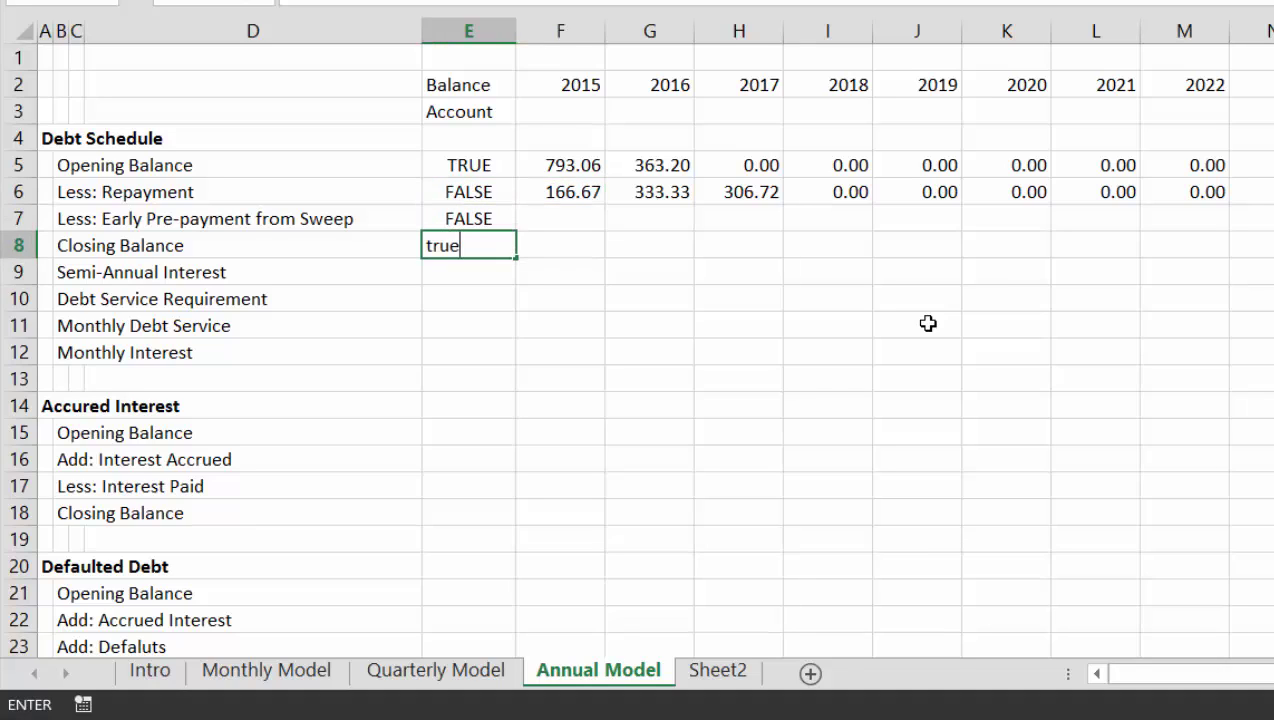
key(Return)
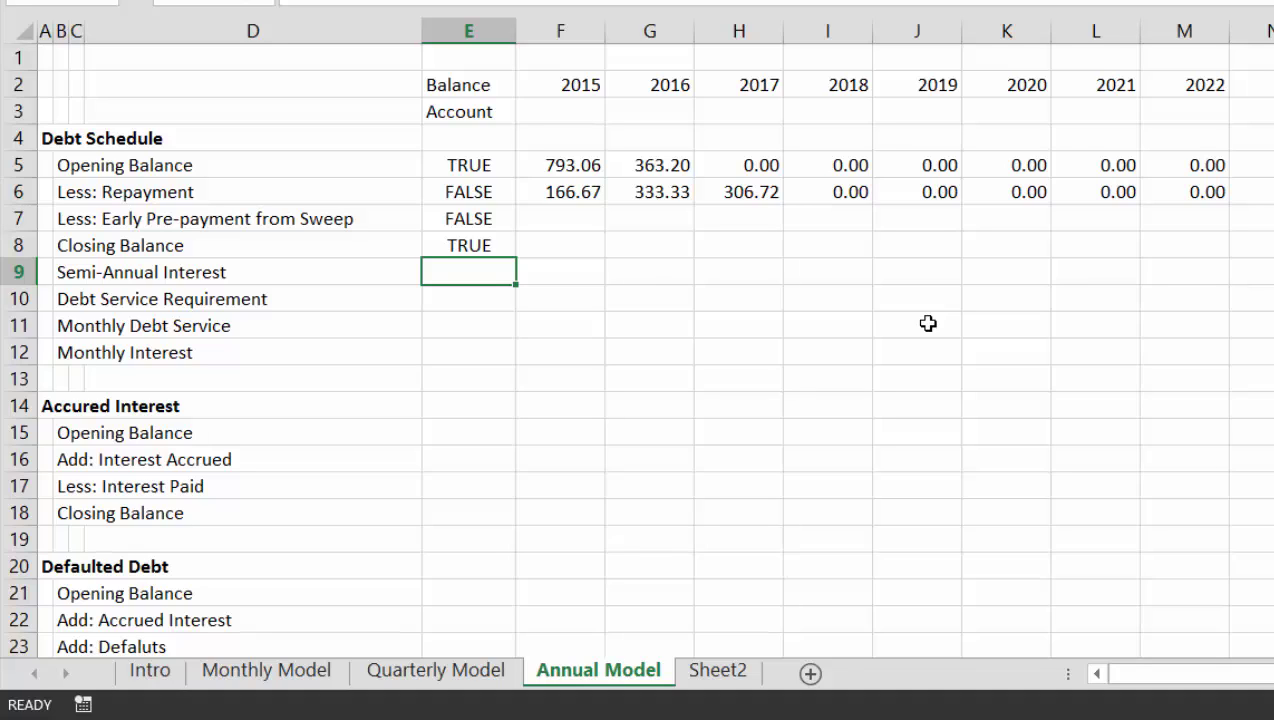
Set the flags in E9:E12, from Semi-Annual Interest through Monthly Interest, to FALSE.
text(false)
key(Return)
text(false)
key(Return)
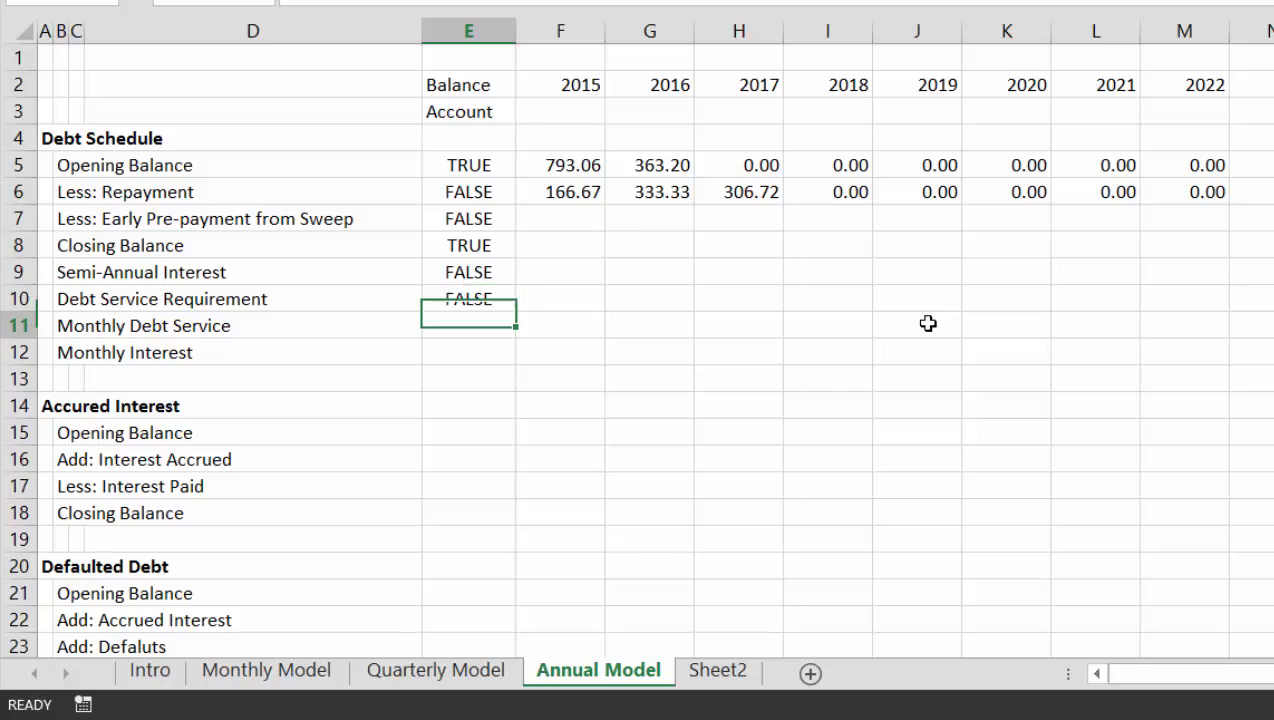
text(false)
key(Return)
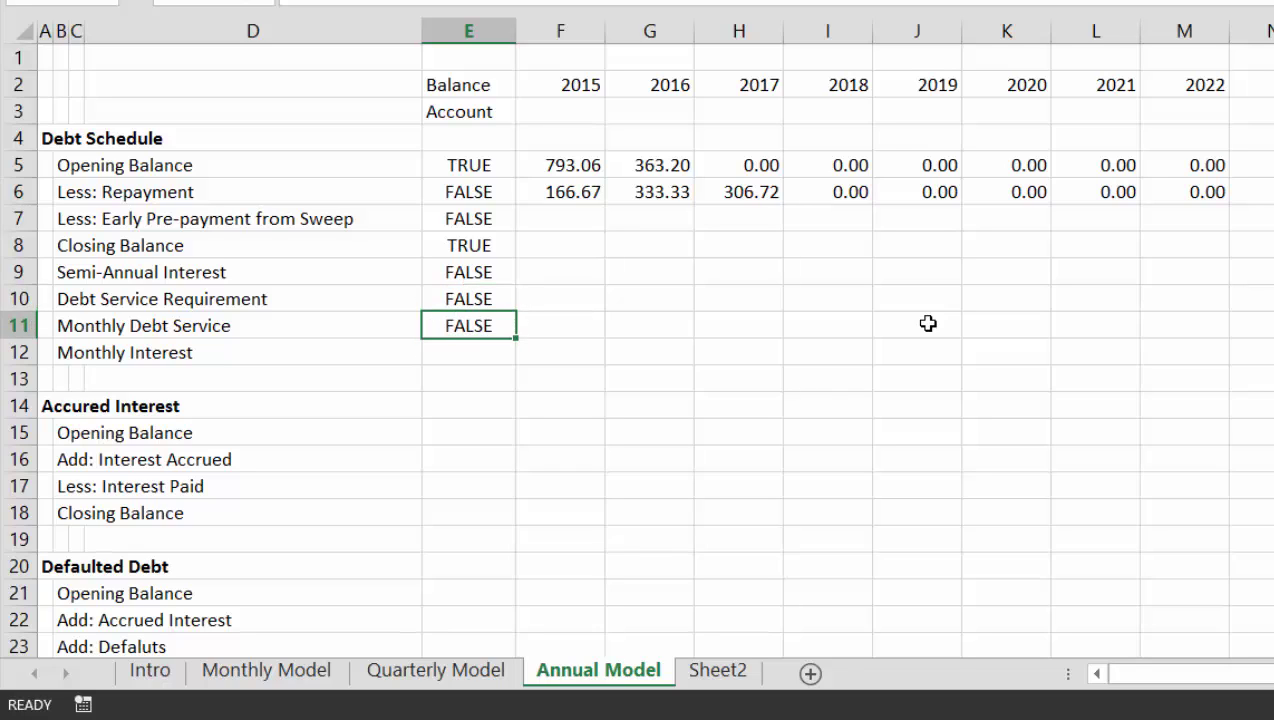
text(false)
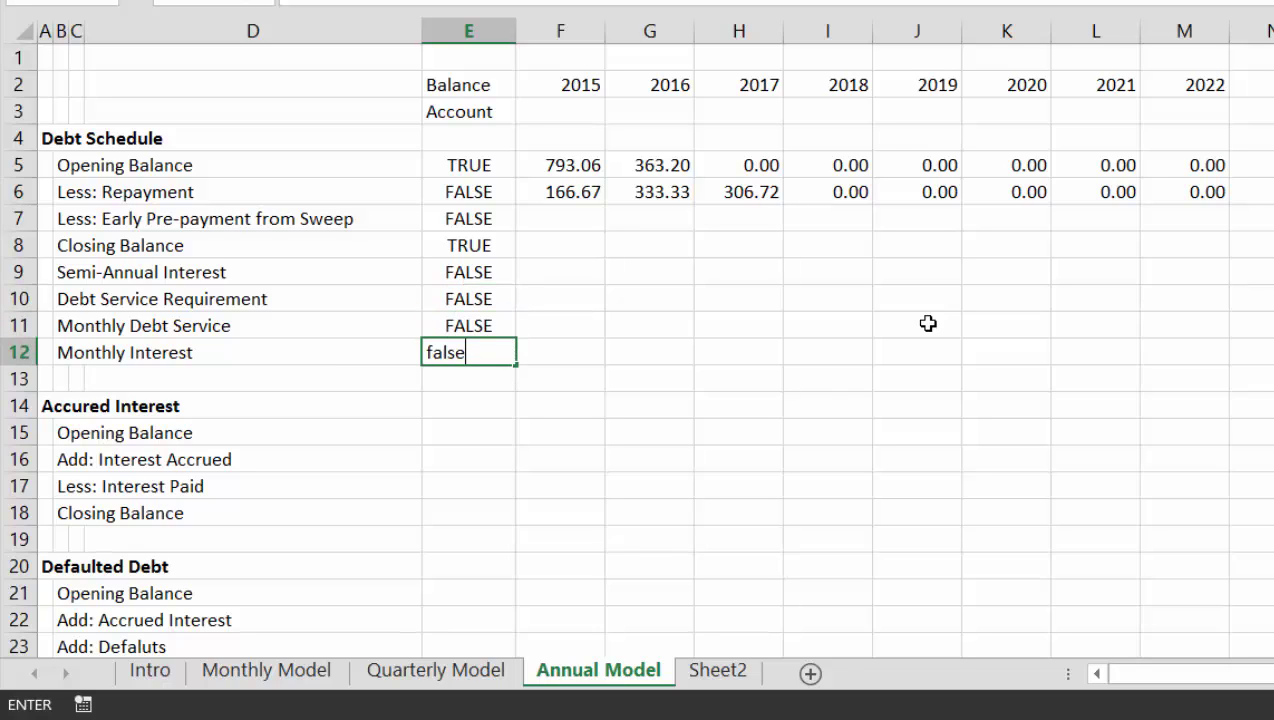
key(Return)
Flag the Accrued Interest section in E15:E18, with TRUE for the opening and closing balances and FALSE for interest accrued and paid.
key(Return)
key(Return)
text(true)
key(Return)
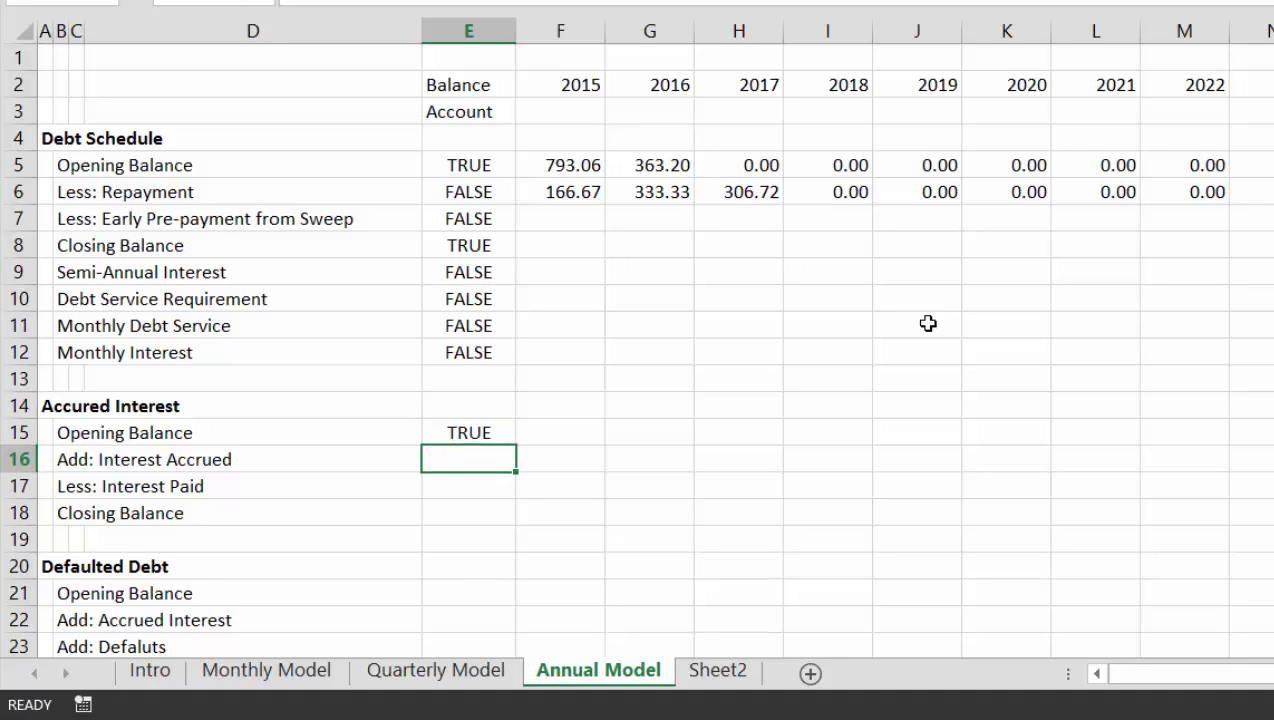
text(false)
key(Return)
text(false)
key(Return)
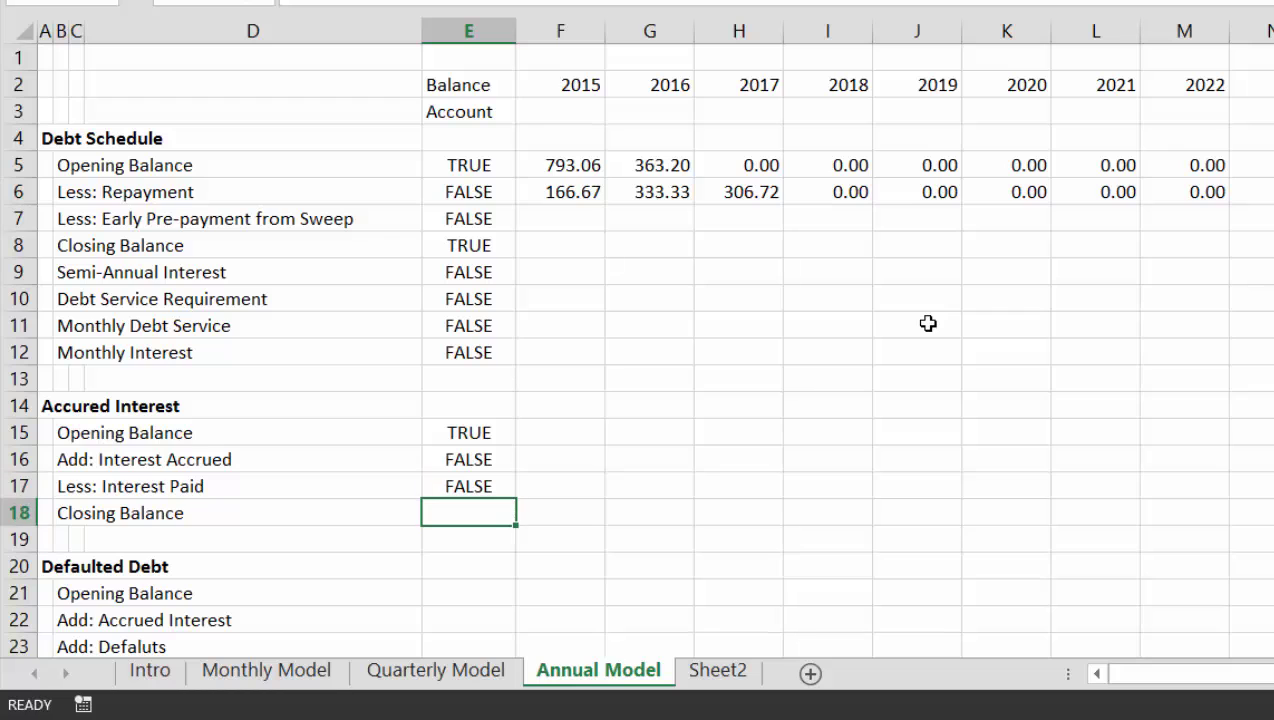
text(true)
key(Return)
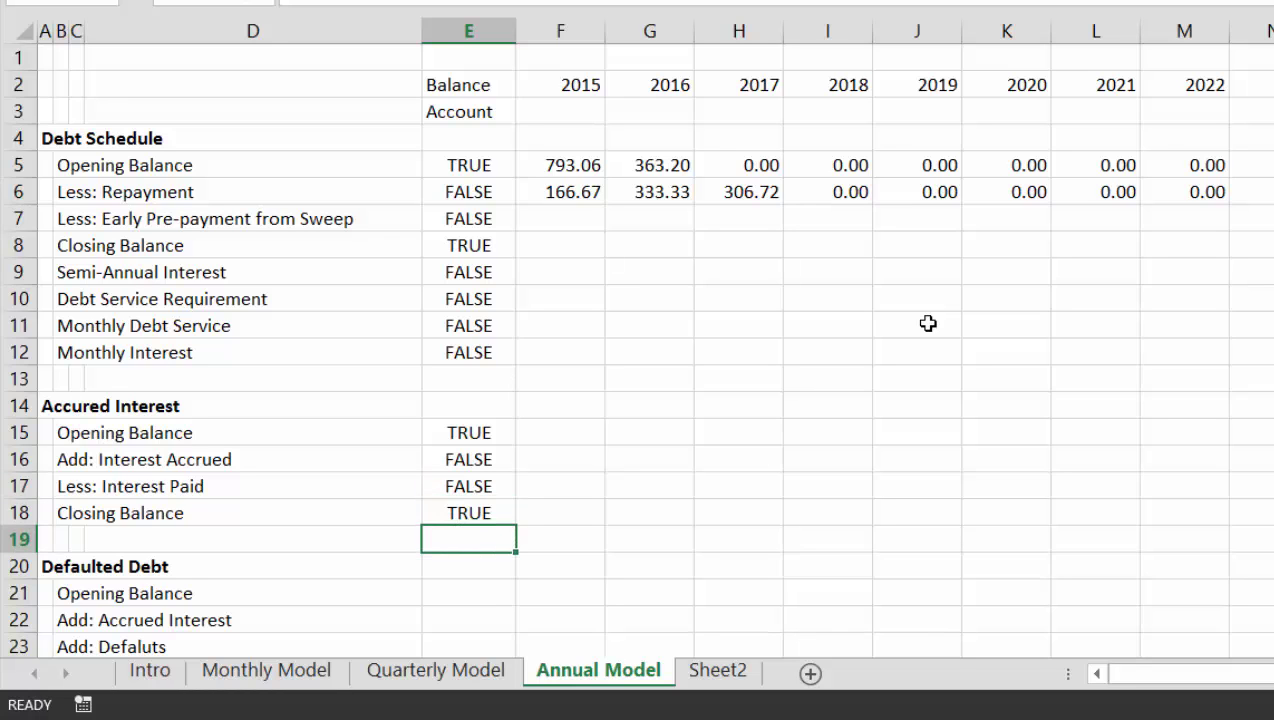
Look through the Defaulted Debt and Debt Service Account rows that still lack balance account flags.
key(Return)
key(Down)
key(Down)
key(Down)
key(Down)
key(Down)
key(Down)
key(Down)
key(Down)
key(Down)
key(Down)
key(Down)
key(Down)
key(Down)
key(Down)
key(Down)
key(Down)
key(Up)
key(Up)
key(Up)
key(Up)
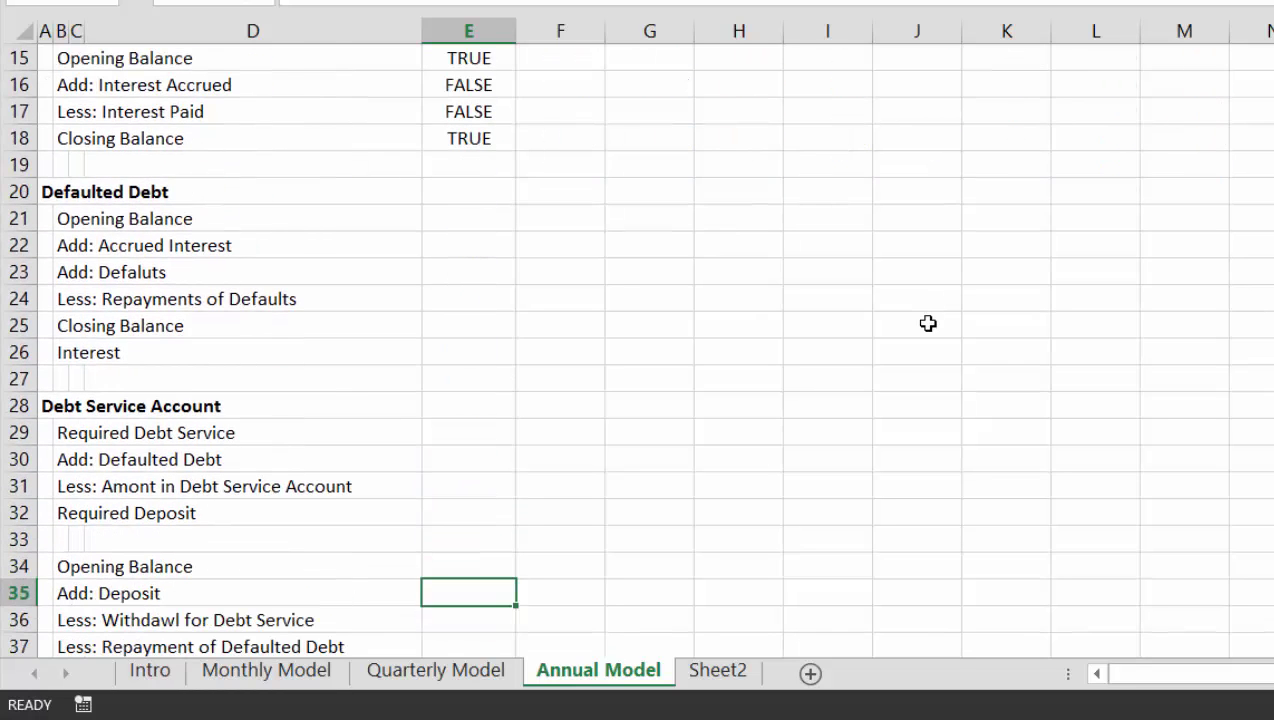
key(Up)
key(Up)
key(Up)
key(Up)
key(Up)
key(Up)
key(Up)
key(Up)
key(Up)
key(Up)
key(Up)
key(Up)
Flag Defaulted Debt's Opening Balance in E21 as TRUE and the accrued interest, defaults and repayments rows E22:E24 as FALSE.
key(Down)
text(true)
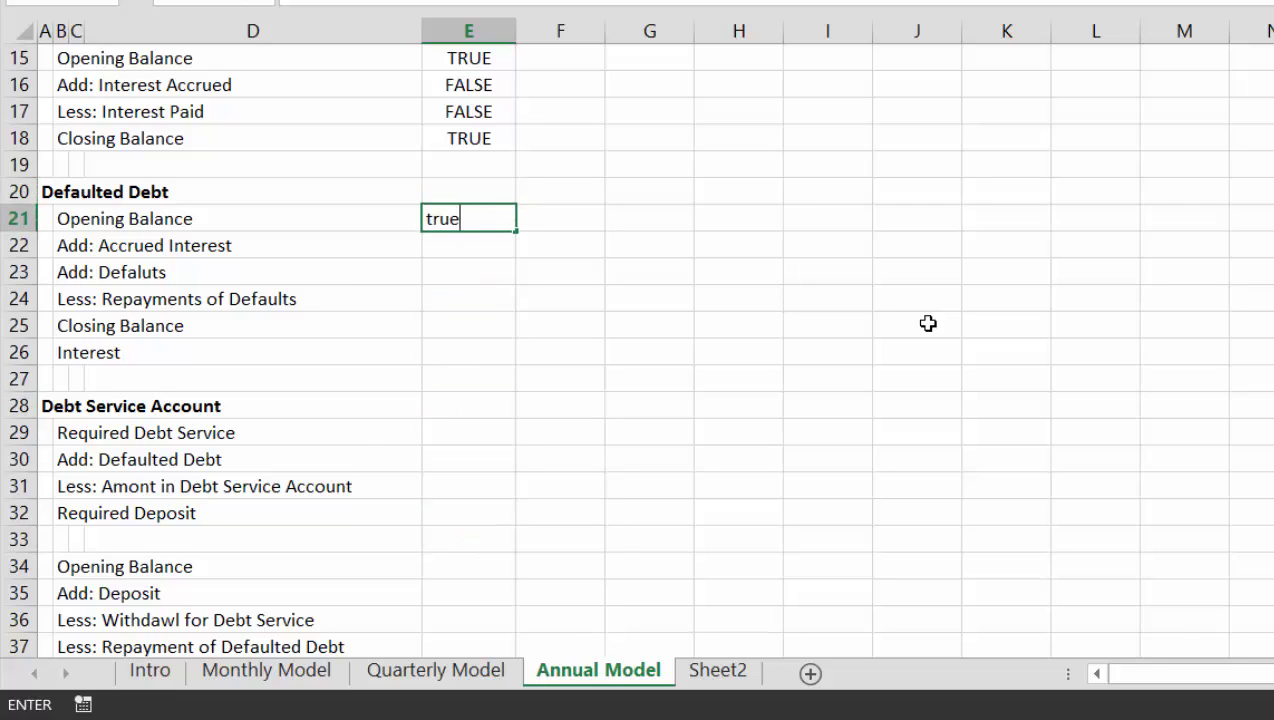
key(Return)
text(false)
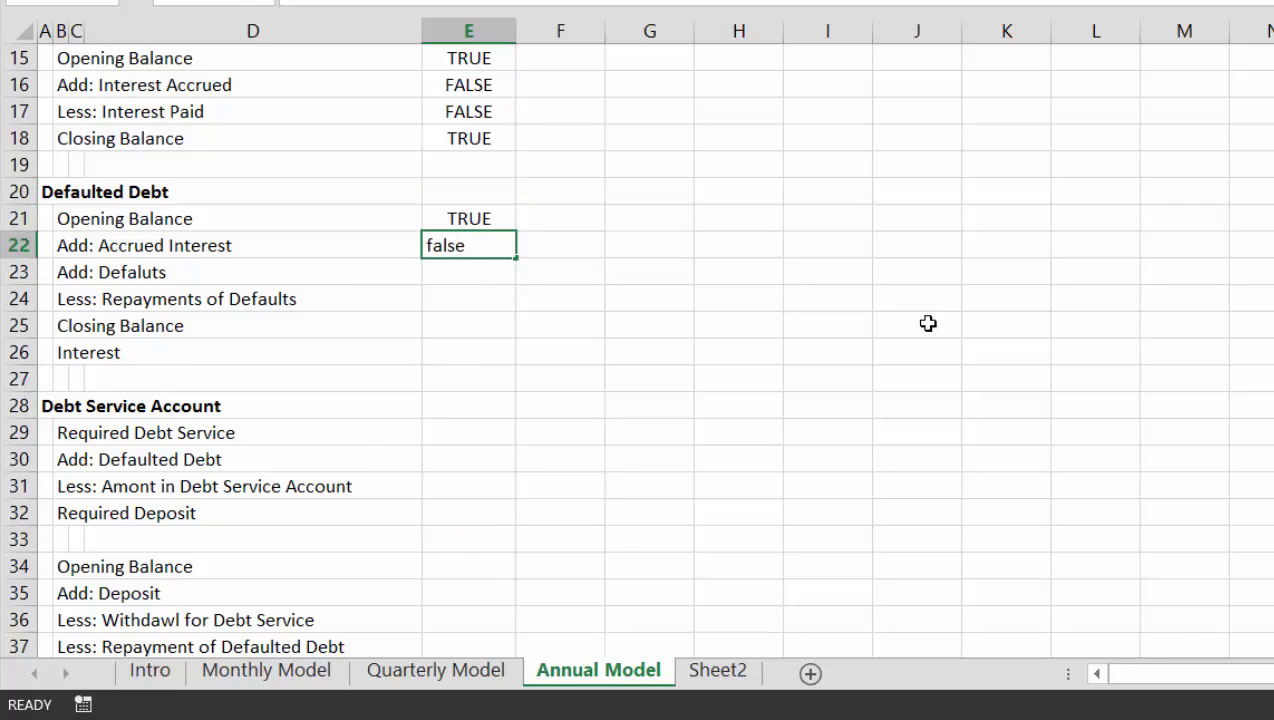
key(Return)
text(false)
key(Return)
text(fa)
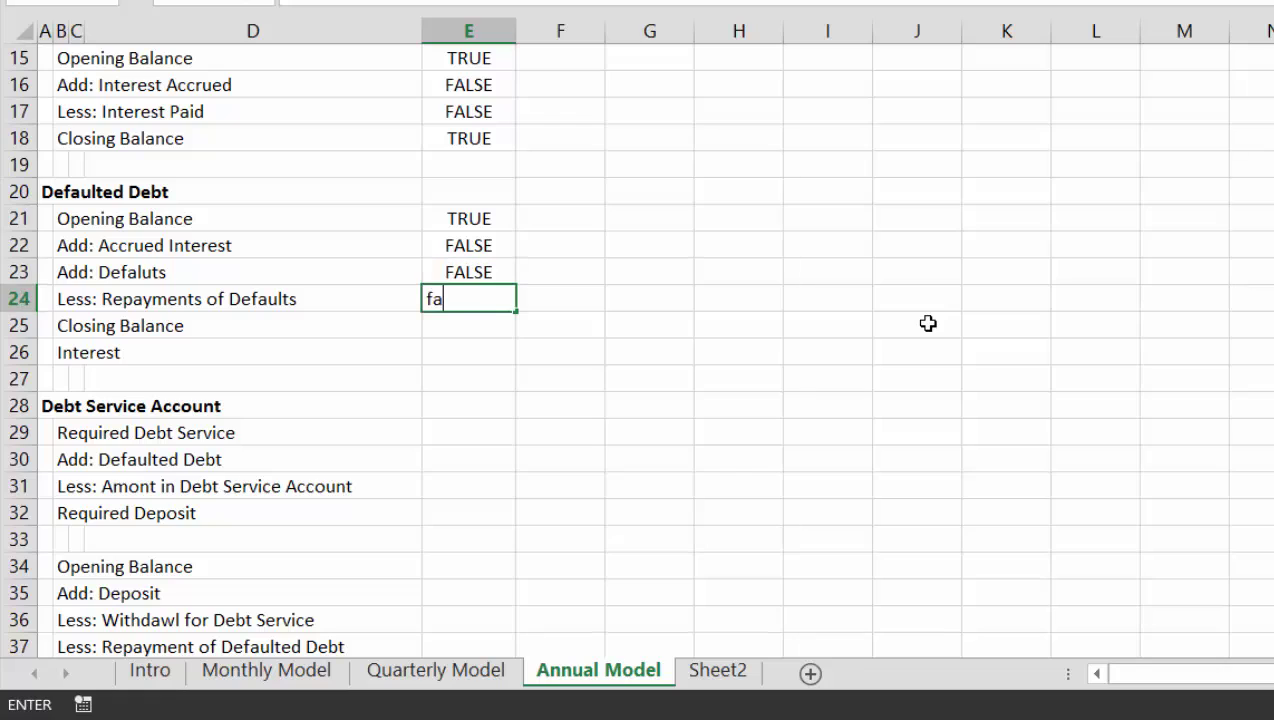
text(lee)
key(Return)
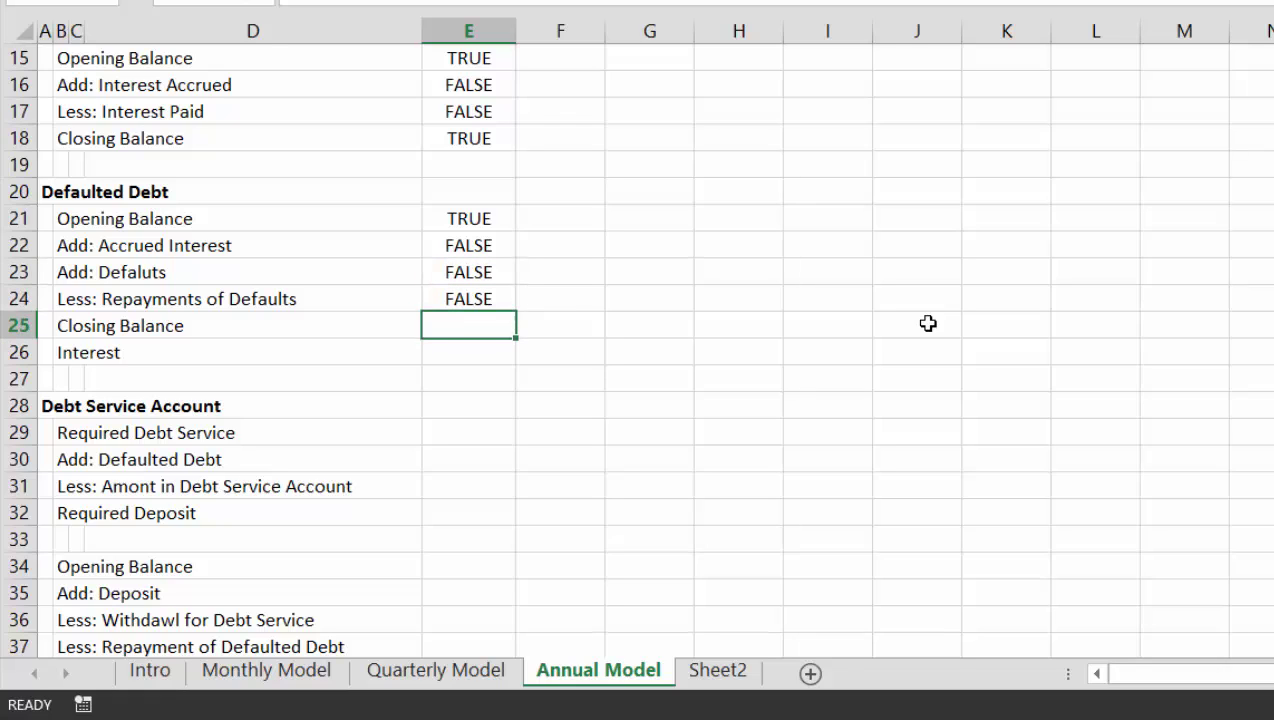
Set the flags for Defaulted Debt's Closing Balance in E25 and Interest in E26 to TRUE.
text(true)
key(ctrl+Return)
key(Return)
text(true)
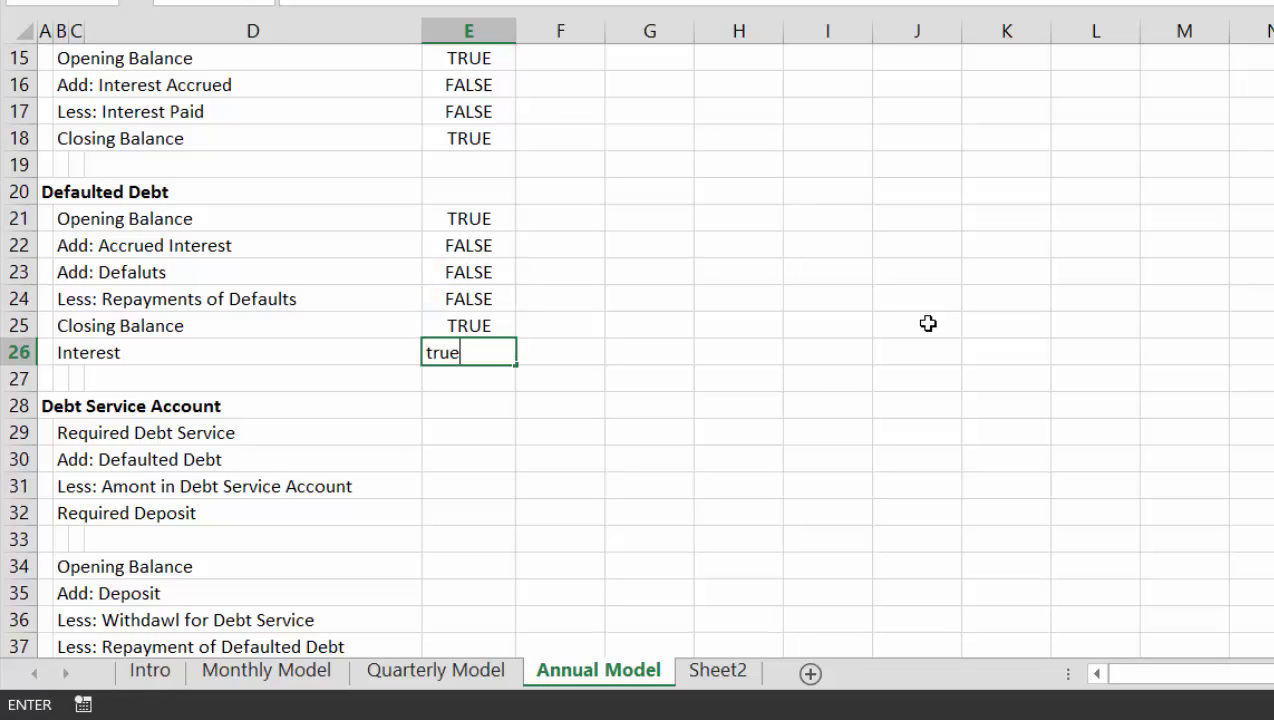
key(Return)
key(Return)
key(Return)
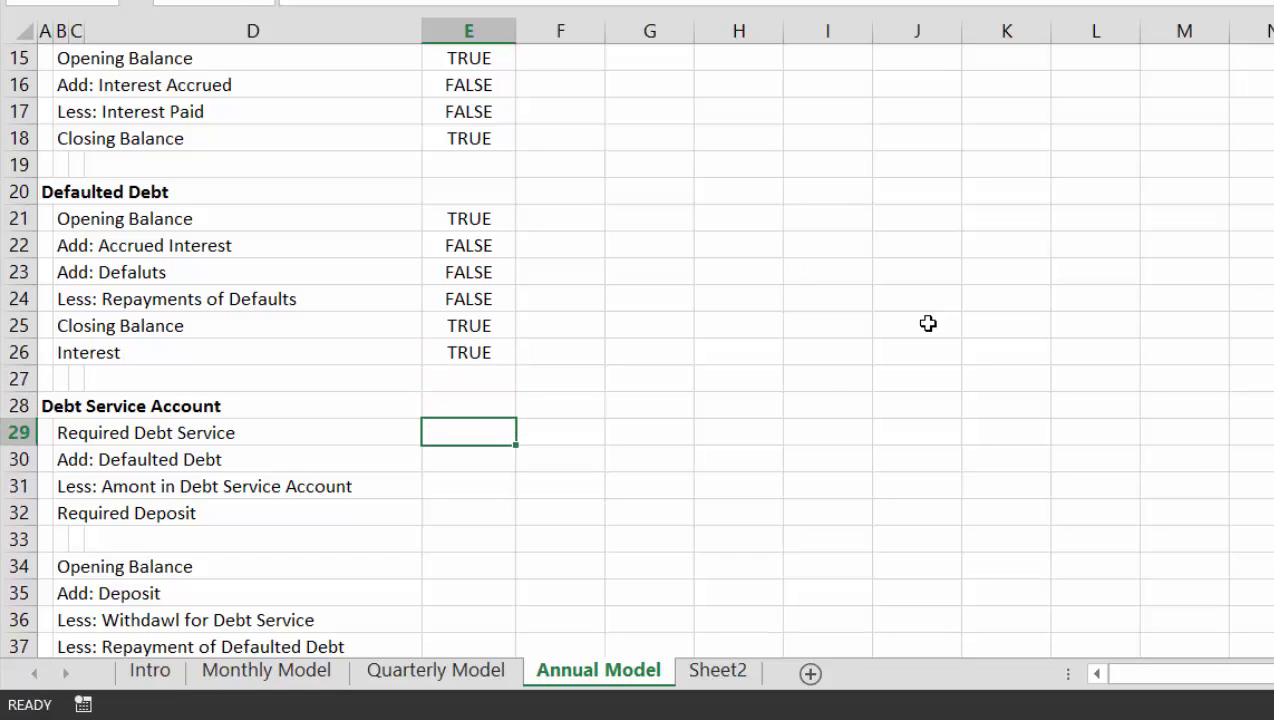
text(true)
key(ctrl+Return)
key(Return)
key(Up)
Set the Debt Service Account flags in E29:E31, from Required Debt Service through the amount in the account, to FALSE.
text(false)
key(Return)
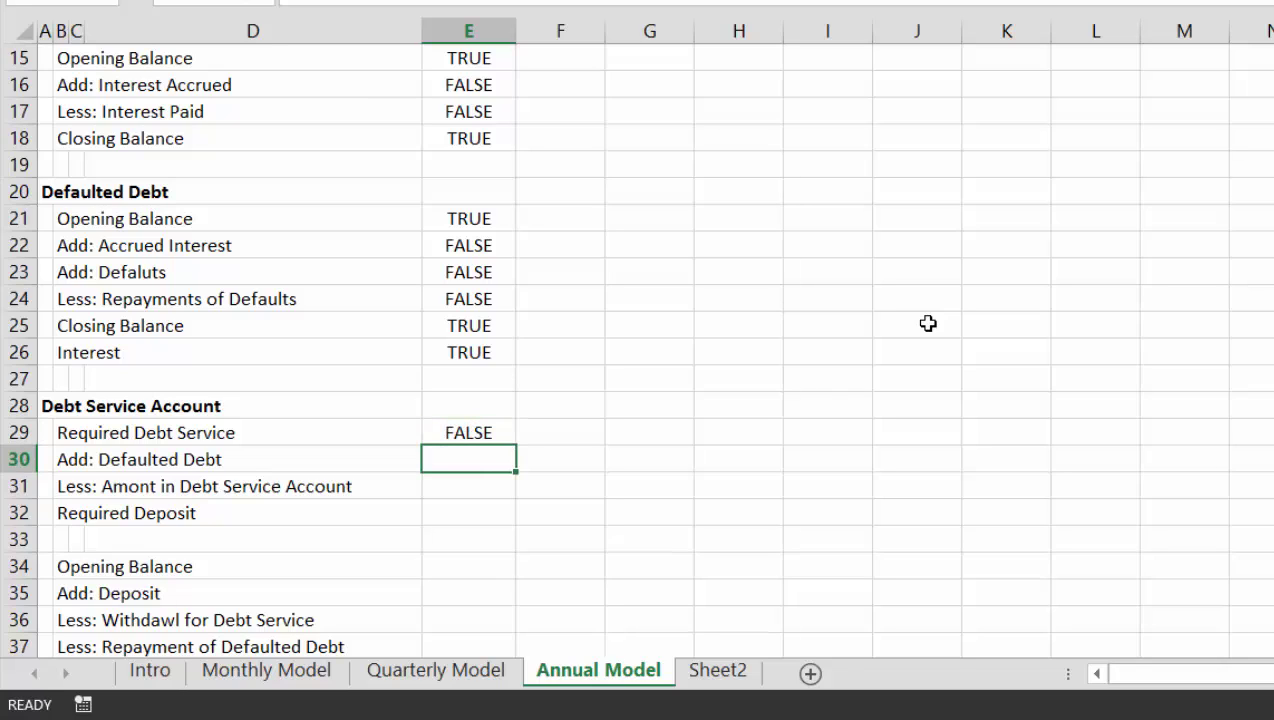
text(false)
key(Return)
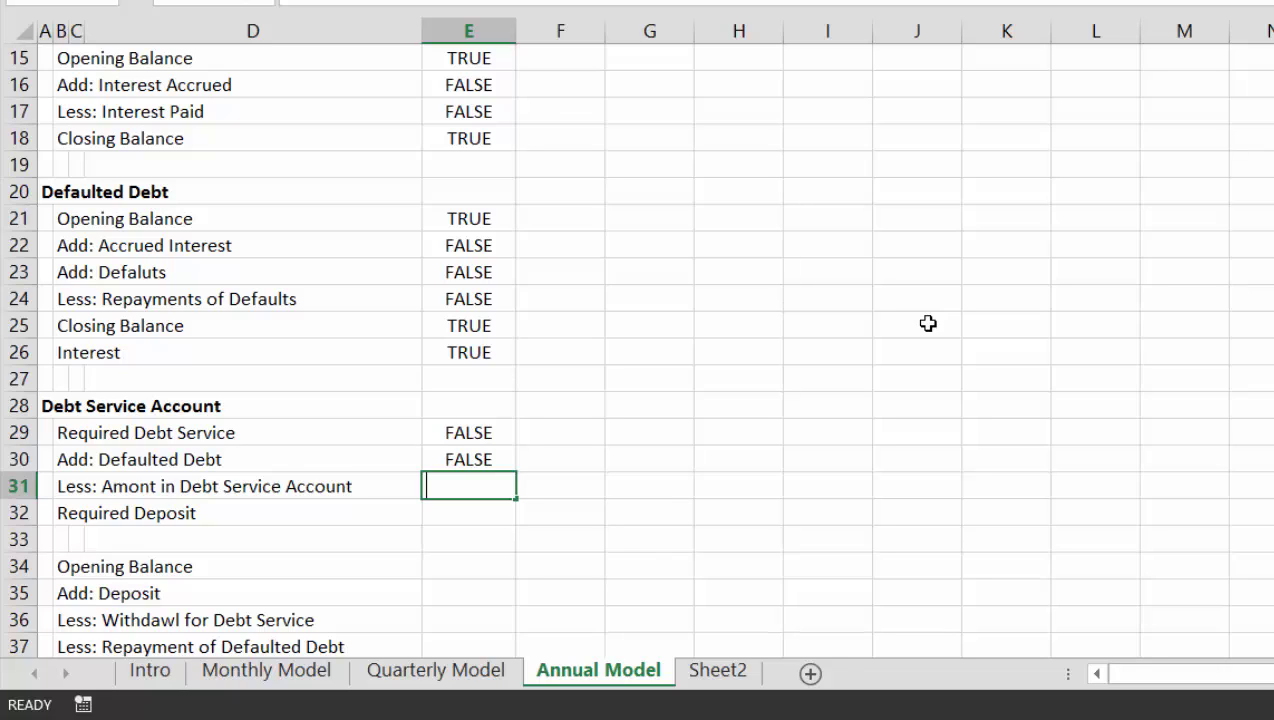
text(false)
key(ctrl+Return)
key(Return)
key(Up)
key(Up)
key(Up)
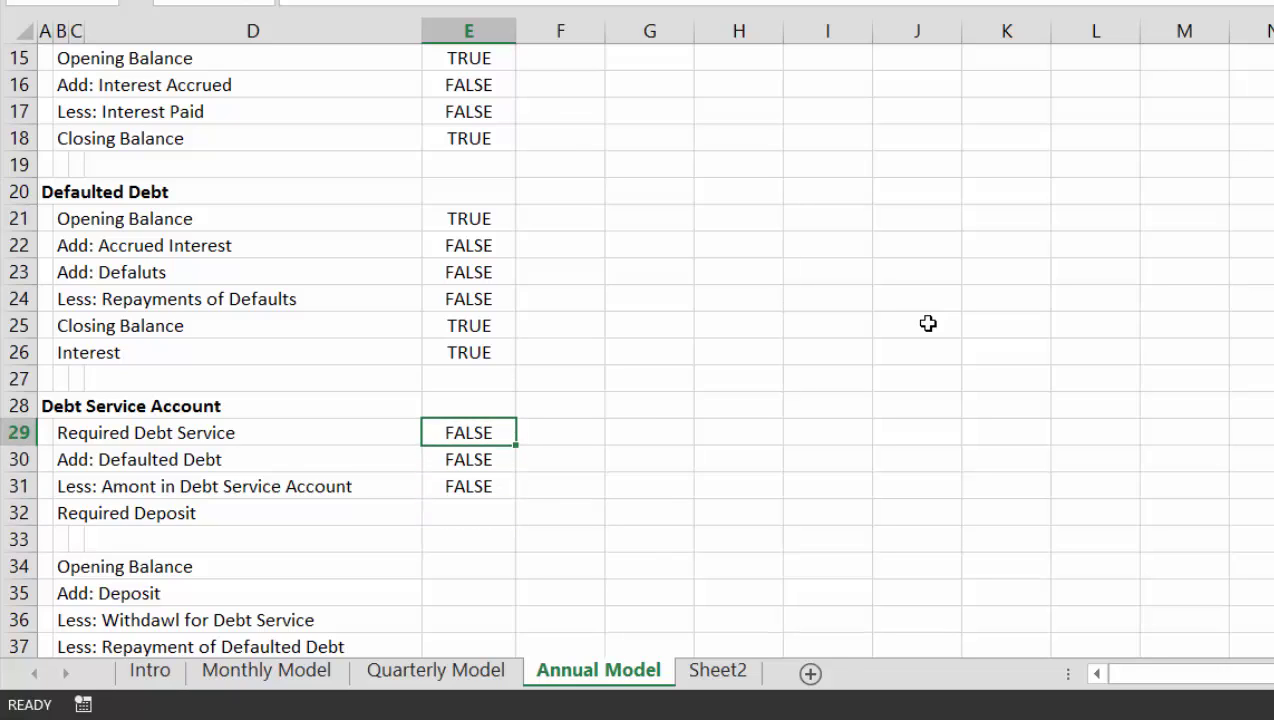
Flag the Debt Service Account's Required Debt Service in E29 as TRUE and its Required Deposit in E32 as FALSE.
text(true)
key(Return)
key(Down)
key(Down)
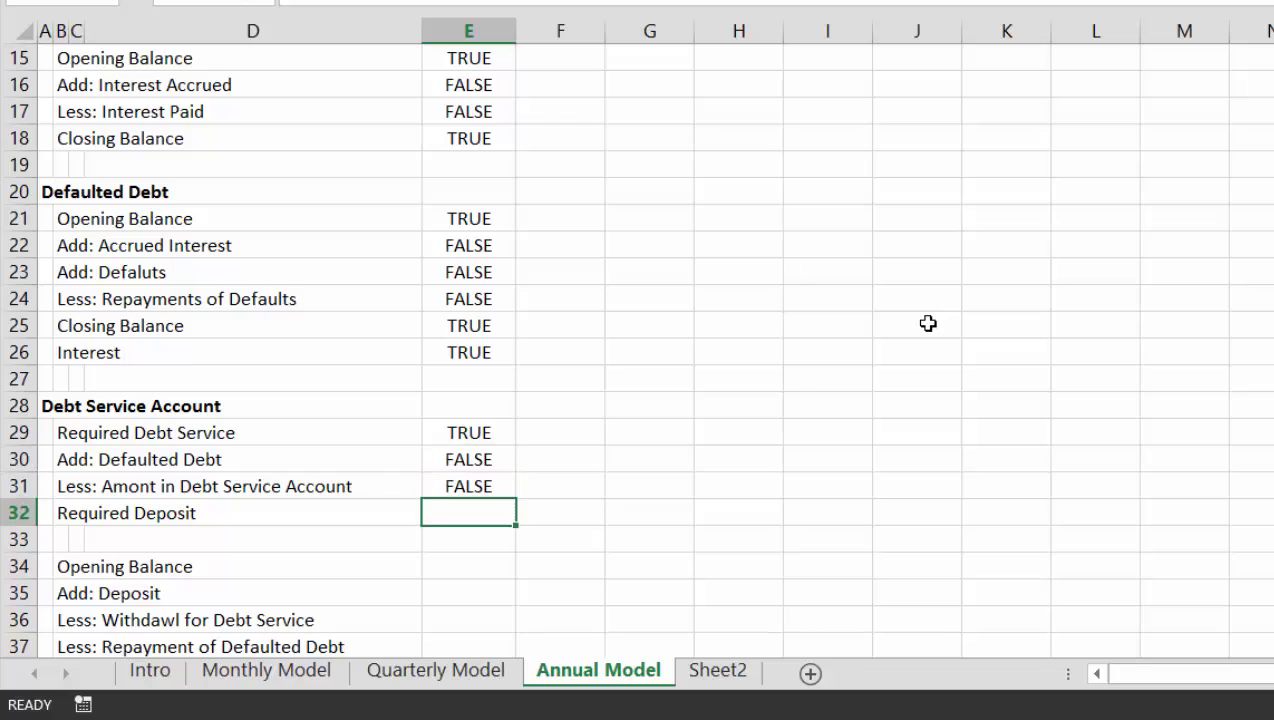
text(false)
key(Return)
key(Down)
key(Down)
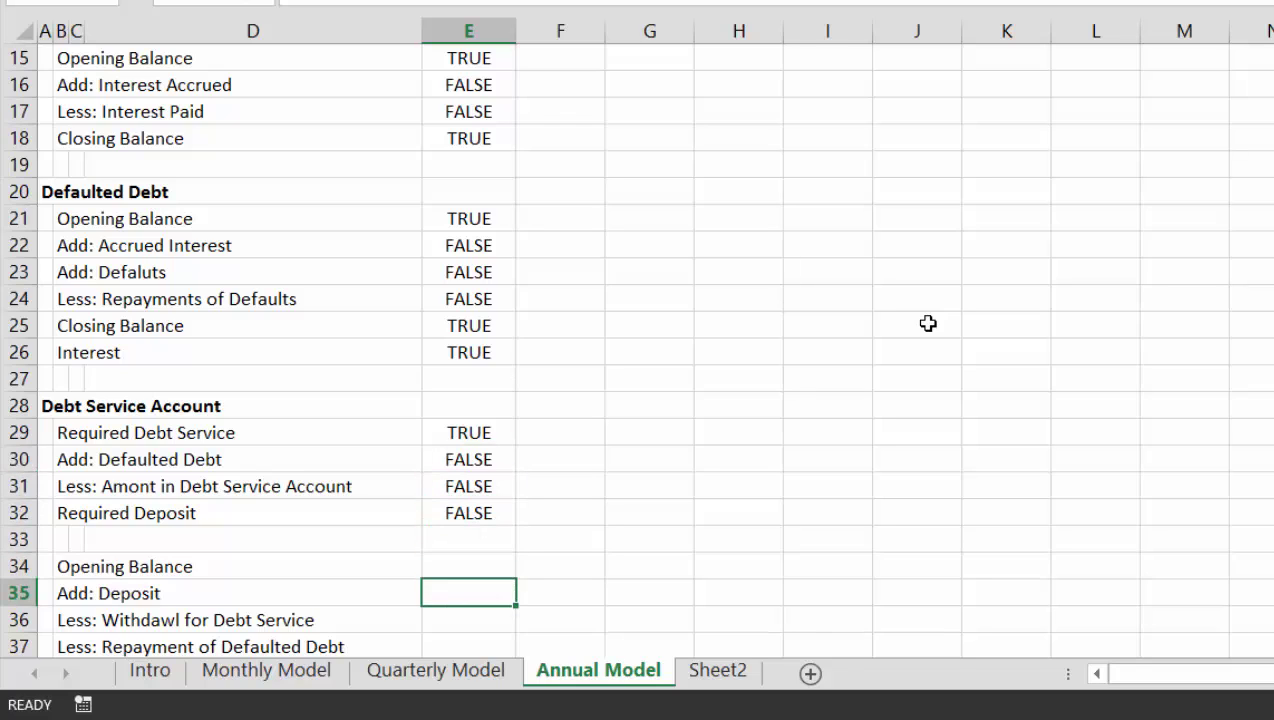
key(Up)
text(false)
key(Return)
key(Up)
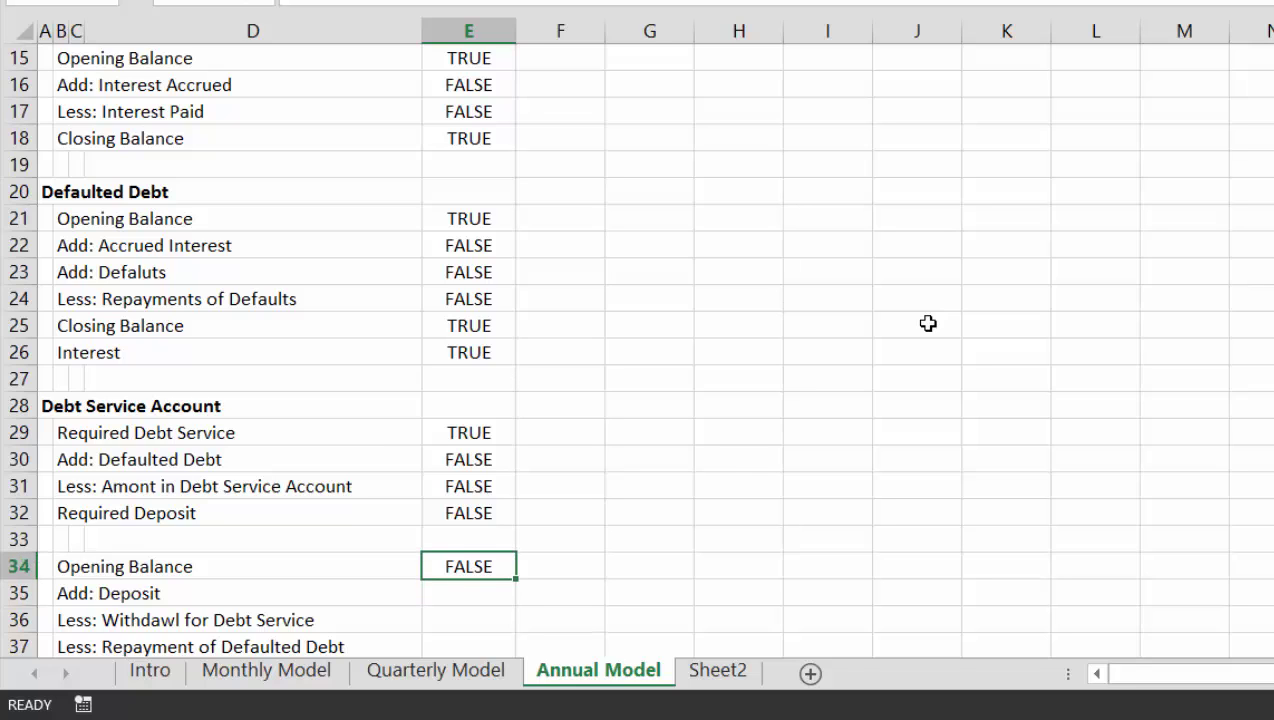
Set the balance account flag for the Debt Service Account's Opening Balance in E34 to TRUE.
text(true)
key(Return)
key(Down)
key(Up)
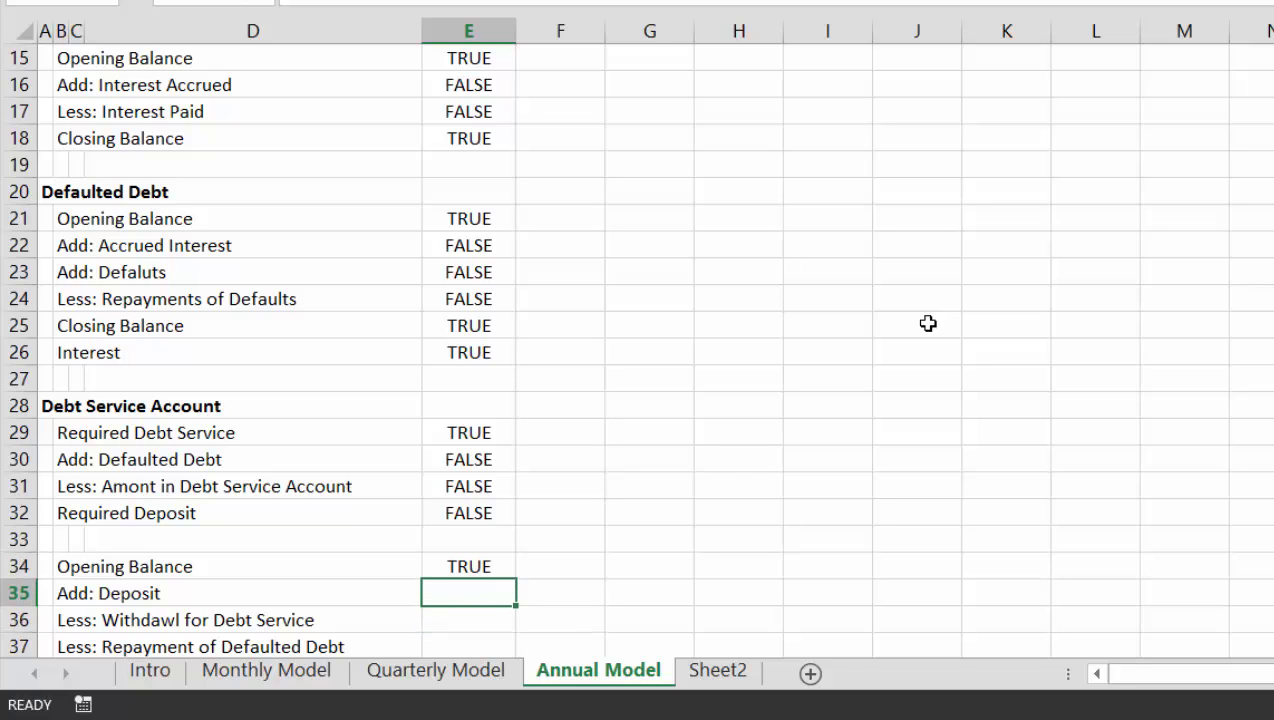
Look through the unflagged rows from the Debt Service Account's Deposit down to the Cash Lock-up Account's Opening Balance.
key(Down)
key(Down)
key(Down)
key(Down)
key(Down)
key(Down)
key(Down)
key(Down)
key(Down)
key(Down)
key(Down)
key(Down)
key(Down)
key(Down)
key(Down)
key(Down)
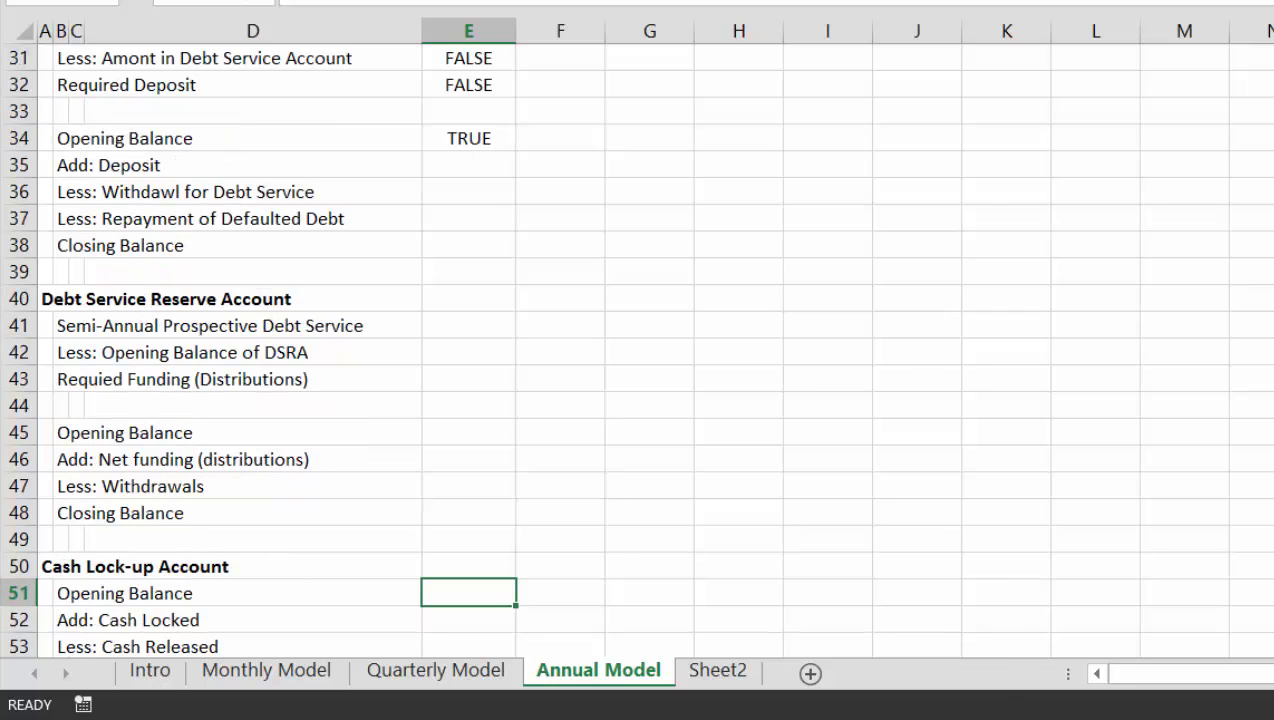
key(F10)
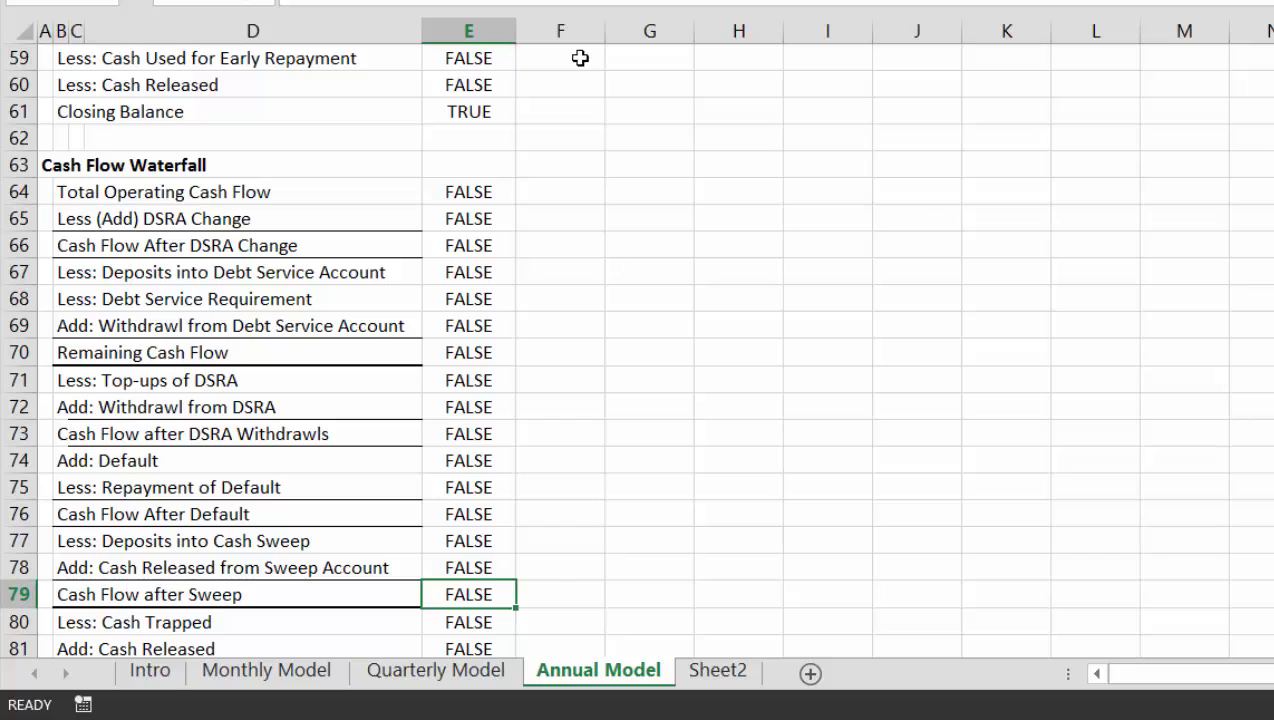
Review the balance account flags of the Cash Flow Waterfall rows, from Total Operating Cash Flow down to Cash Trapped.
key(Up)
key(Up)
key(Up)
key(Up)
key(Up)
key(Up)
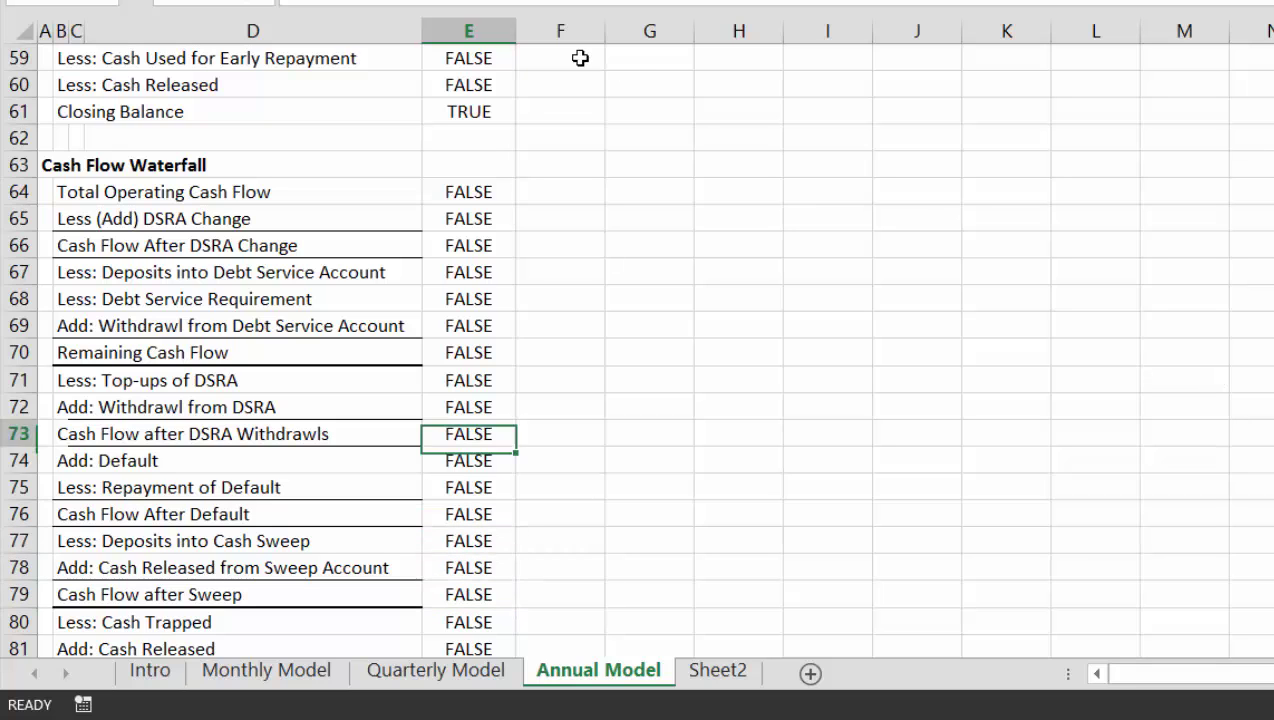
key(Up)
key(Up)
key(Up)
key(Up)
key(Up)
key(Up)
key(Up)
key(Up)
key(Up)
key(Up)
key(Up)
key(Up)
key(Down)
key(Down)
key(Down)
key(Down)
key(Down)
key(Down)
key(Down)
key(Down)
key(Down)
key(Down)
key(Down)
key(Down)
key(Down)
key(Down)
key(Down)
key(Down)
key(Down)
key(Down)
key(Down)
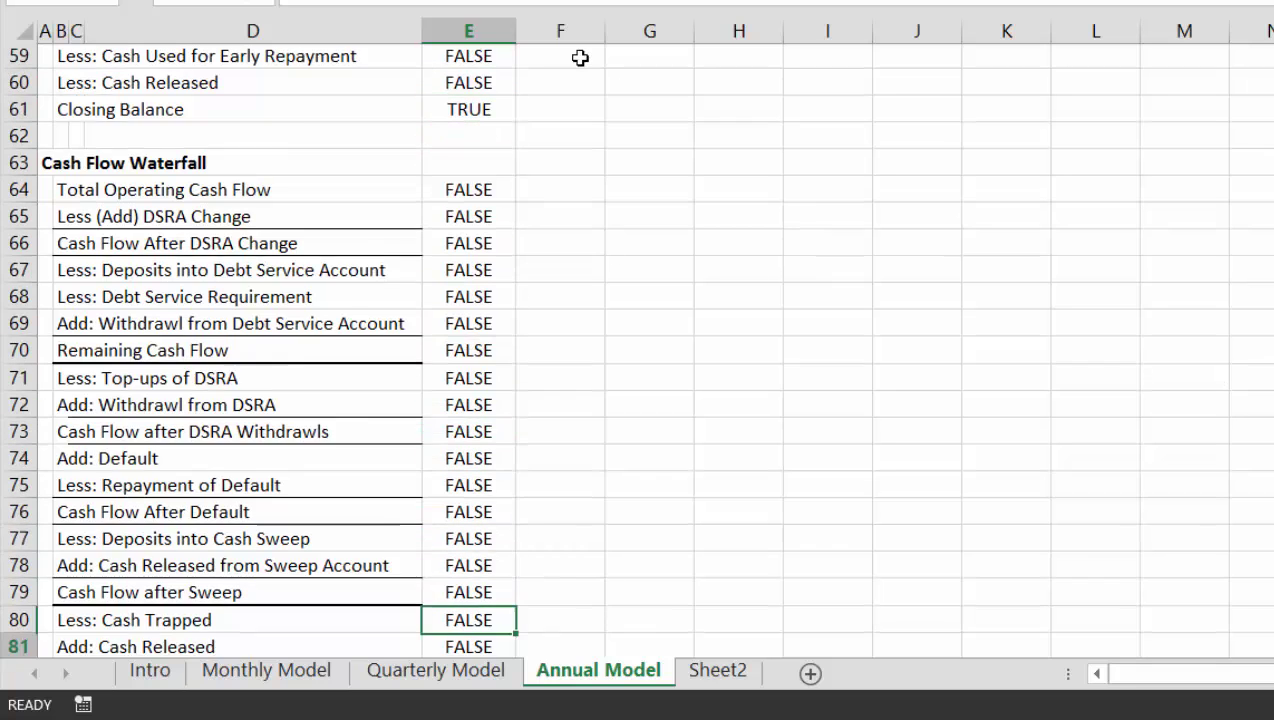
Examine the balance account flags of the DSCR Ratio and covenant rows, from Accumulated Cash Flow through Covenant Passed.
key(Down)
key(Down)
key(Down)
key(Down)
key(Down)
key(Down)
key(Down)
key(Down)
key(Down)
key(Down)
key(Down)
key(Down)
key(Down)
key(Down)
key(Down)
key(Down)
key(Down)
key(Up)
key(Up)
key(Up)
key(Up)
key(Up)
key(Up)
key(Up)
key(Up)
key(Up)
key(Up)
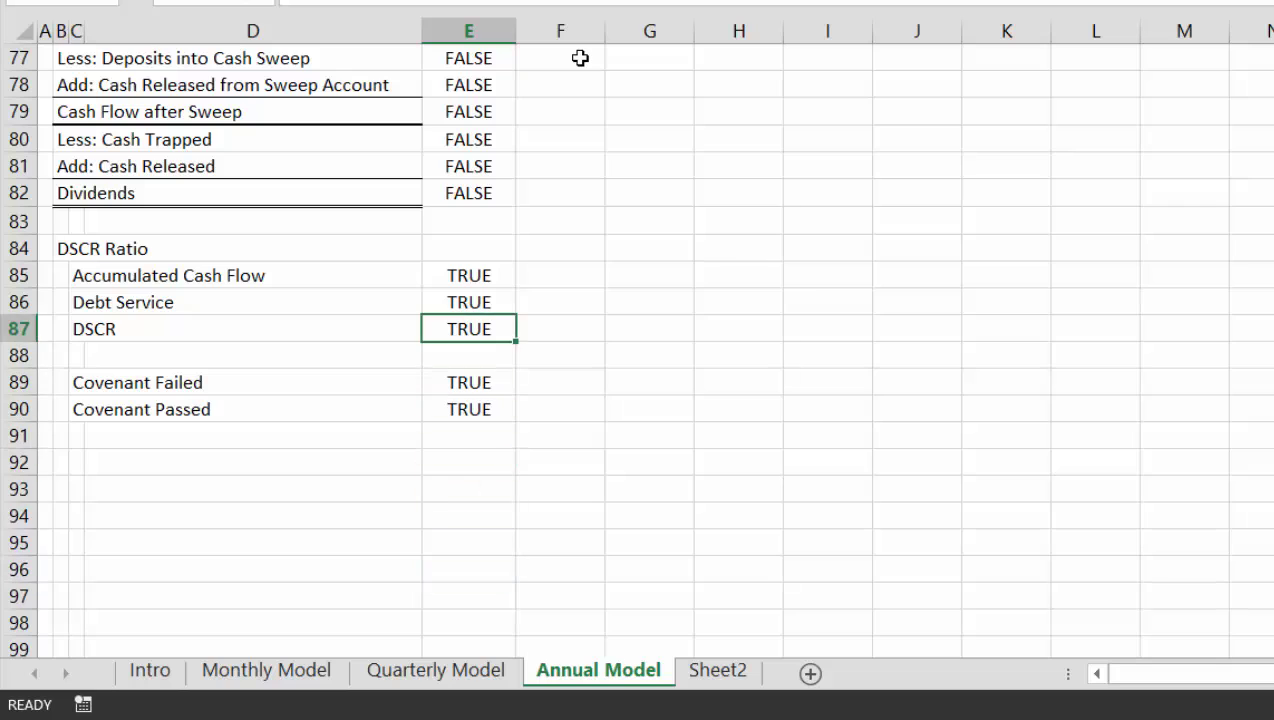
key(Up)
key(Up)
key(Down)
key(Up)
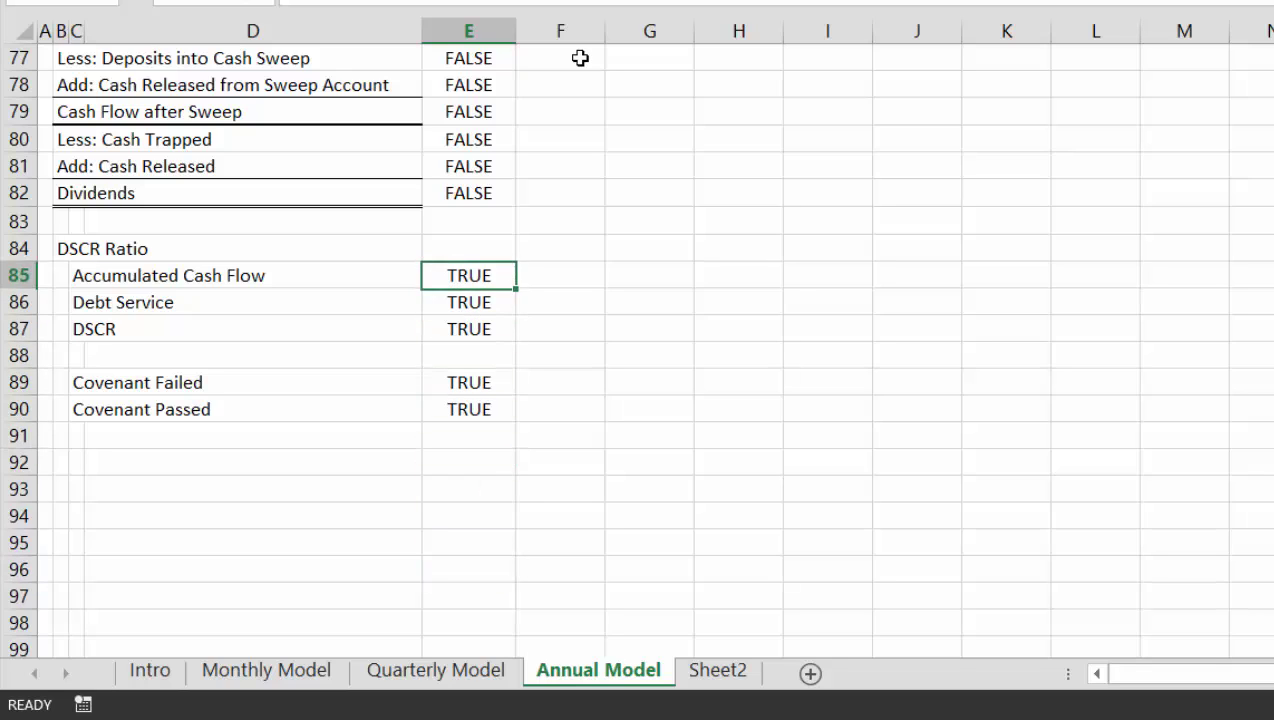
key(Up)
key(Down)
key(Down)
key(Down)
key(Up)
key(Up)
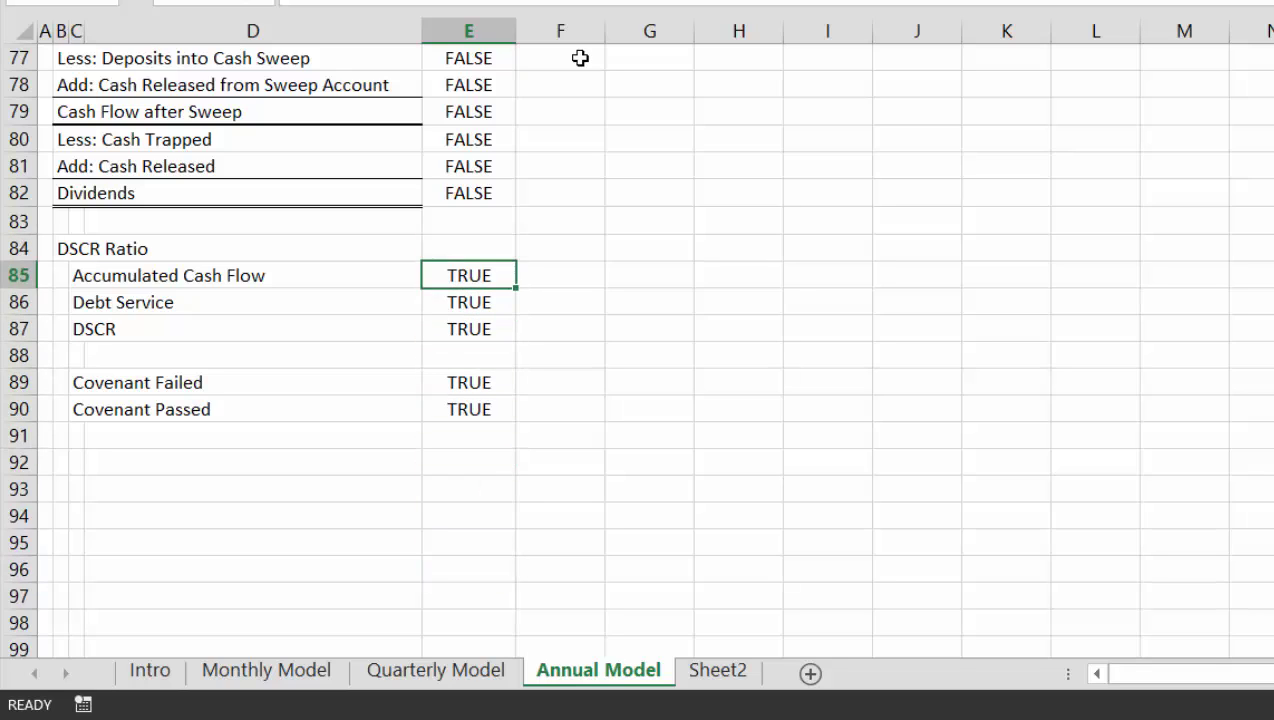
key(Down)
key(Down)
key(Down)
key(Up)
key(Up)
key(Up)
key(Down)
key(Down)
key(Down)
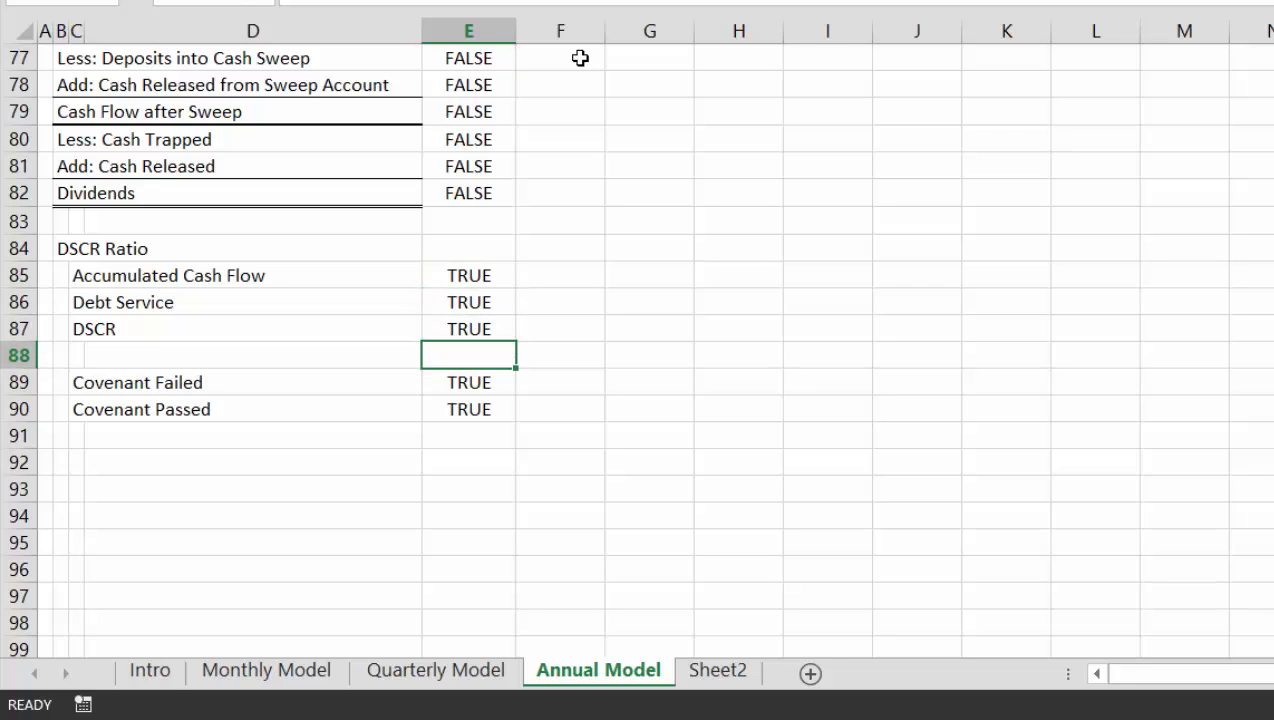
key(Down)
Review the flags in column E from the DSCR Ratio section back up to the Debt Service Account balances.
key(Up)
key(Up)
key(Up)
key(Up)
key(Up)
key(Up)
key(Up)
key(Up)
key(Up)
key(Up)
key(Up)
key(Up)
key(Up)
key(Up)
key(Up)
key(Up)
key(Up)
key(Up)
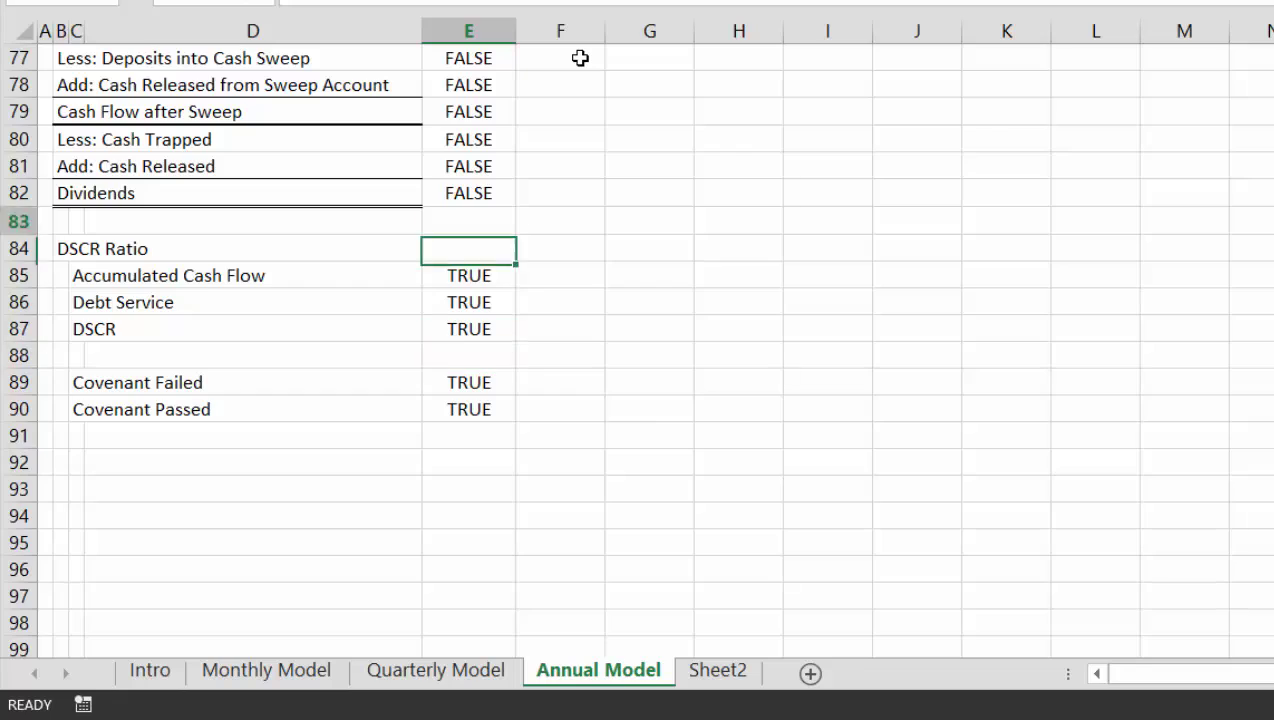
key(Up)
key(Up)
key(Up)
key(Up)
key(Up)
key(Up)
key(Up)
key(Up)
key(Up)
key(Up)
key(Up)
key(Up)
key(Up)
key(Up)
key(Up)
key(Up)
key(Up)
key(Up)
key(Up)
key(Up)
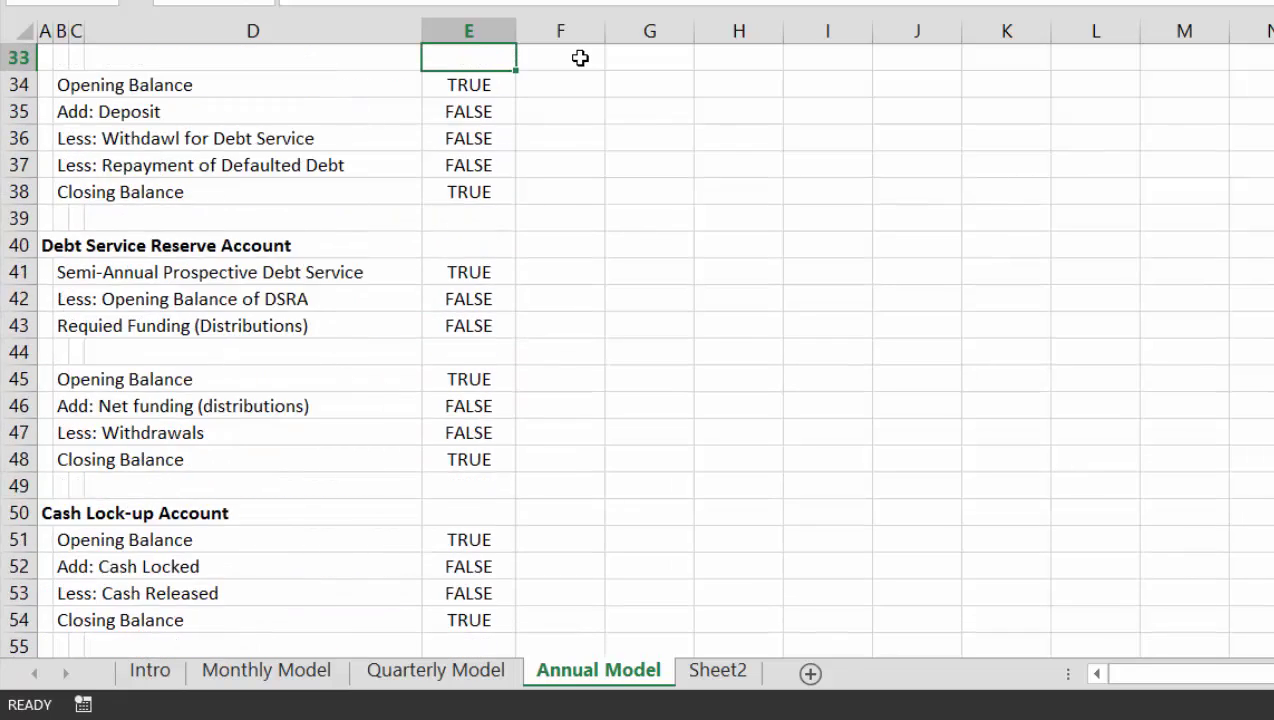
Paste the copied roll-up formula across all year columns, from Less: Repayment in row 6 down to Covenant Passed in row 90.
key(Up)
key(Up)
key(Up)
key(Up)
key(Up)
key(Up)
key(Up)
key(Up)
key(Up)
key(Up)
key(Up)
key(Up)
key(Up)
key(Up)
key(Up)
key(Up)
key(Up)
key(Up)
key(Up)
key(Up)
key(Down)
key(Down)
key(Down)
key(Down)
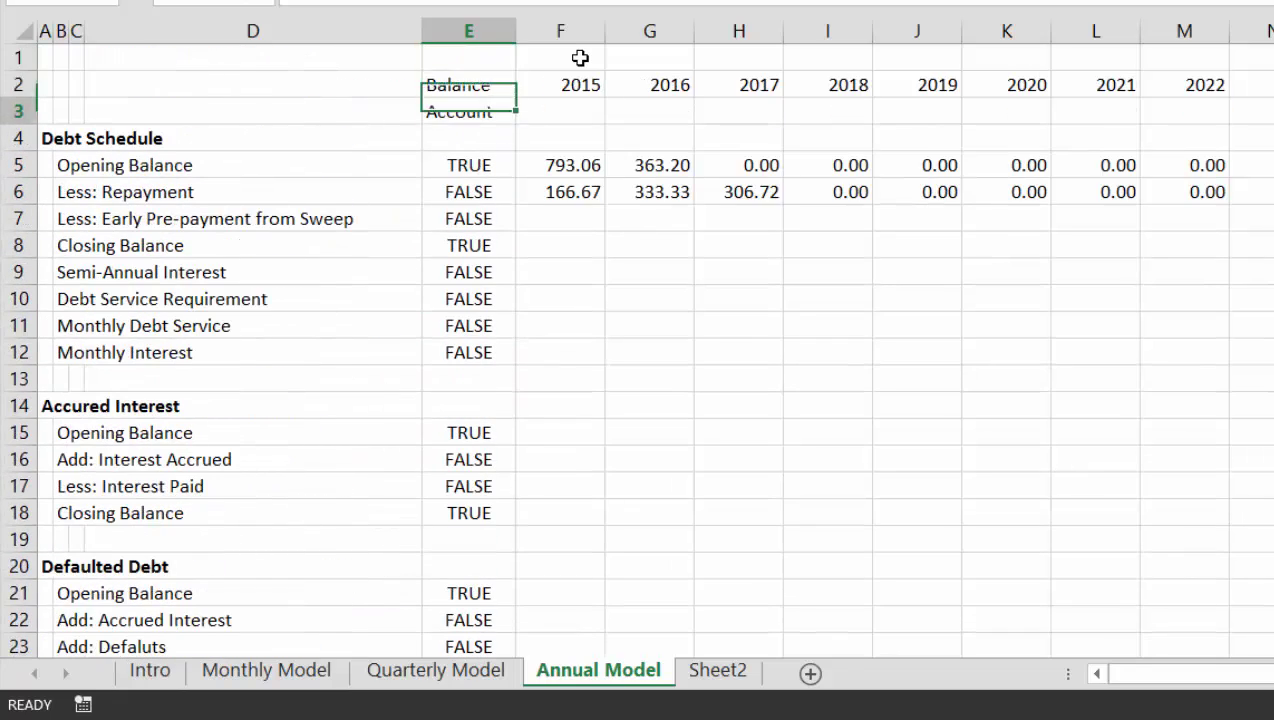
key(Down)
key(Right)
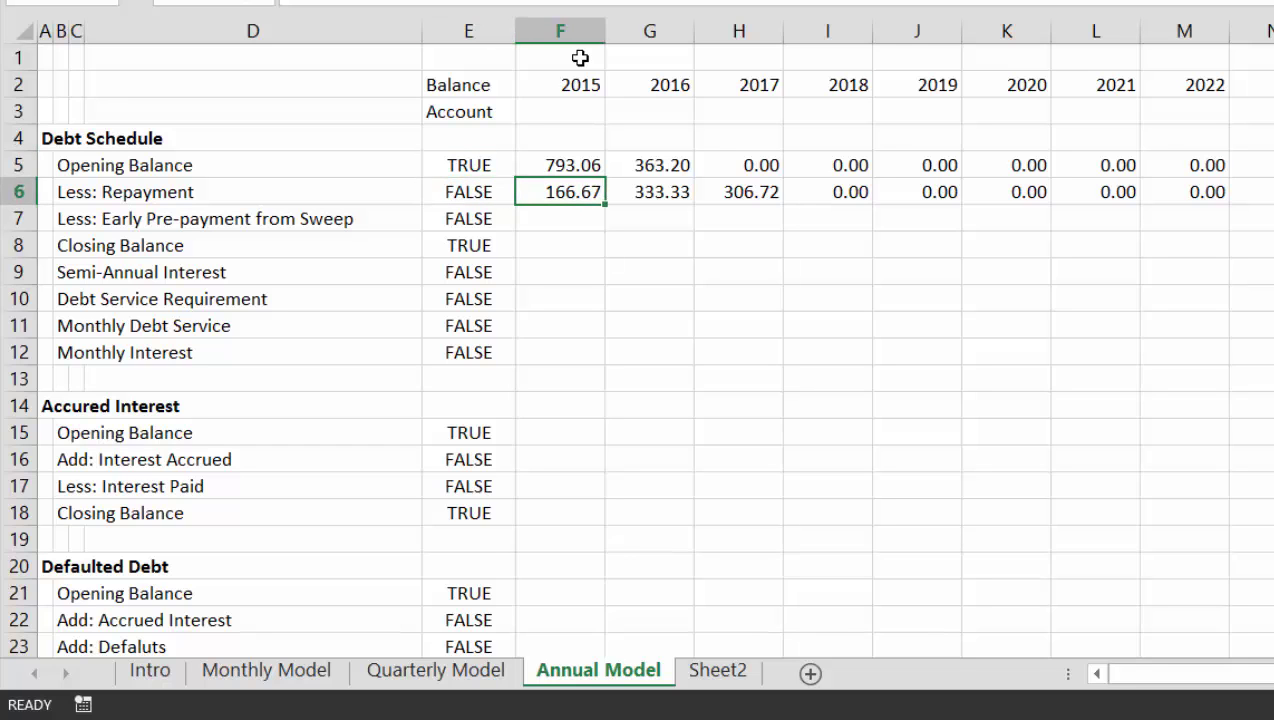
key(ctrl+shift+Right)
key(shift+Down)
key(shift+Down)
key(shift+Down)
key(shift+Down)
key(shift+Down)
key(shift+Down)
key(shift+Down)
key(shift+Down)
key(shift+Down)
key(shift+Down)
key(shift+Down)
key(shift+Down)
key(shift+Down)
key(shift+Down)
key(shift+Down)
key(shift+Down)
key(shift+Down)
key(shift+Down)
key(shift+Down)
key(shift+Down)
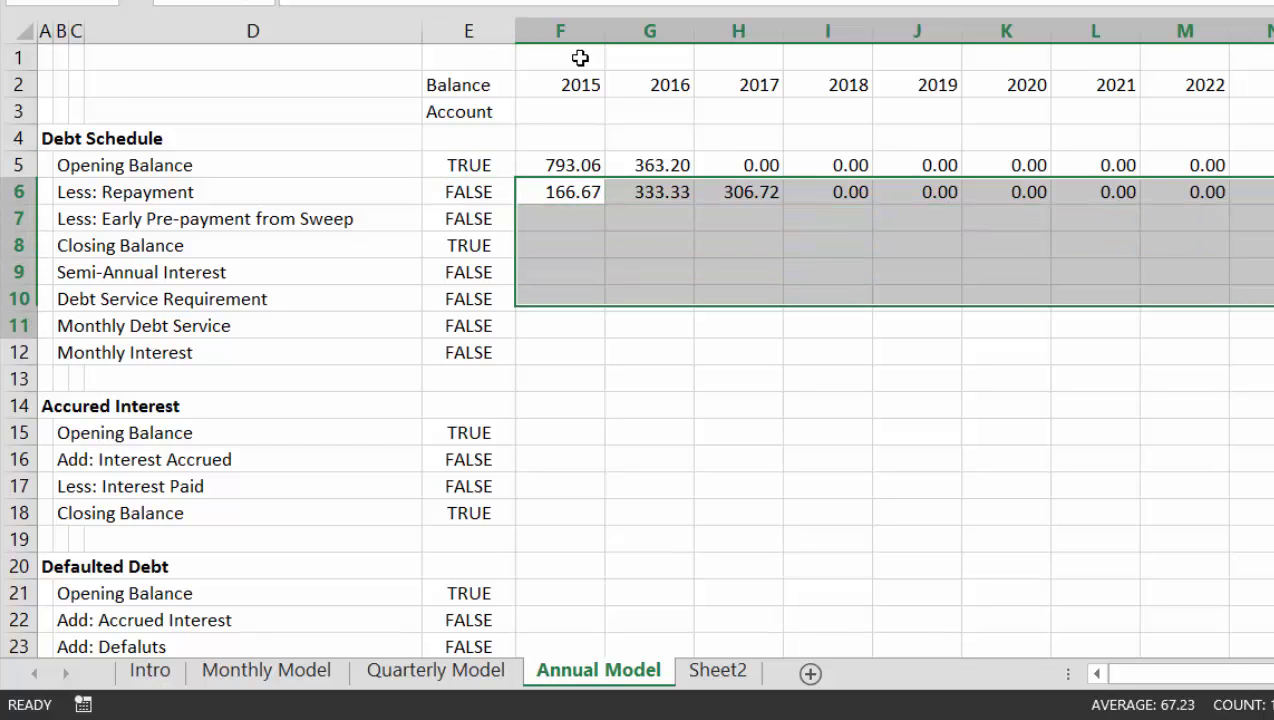
key(shift+Down)
key(shift+Down)
key(shift+Down)
key(shift+Down)
key(shift+Down)
key(shift+Down)
key(shift+Down)
key(shift+Down)
key(shift+Down)
key(shift+Down)
key(shift+Down)
key(shift+Down)
key(shift+Down)
key(shift+Down)
key(shift+Down)
key(shift+Down)
key(shift+Down)
key(shift+Down)
key(shift+Down)
key(shift+Down)
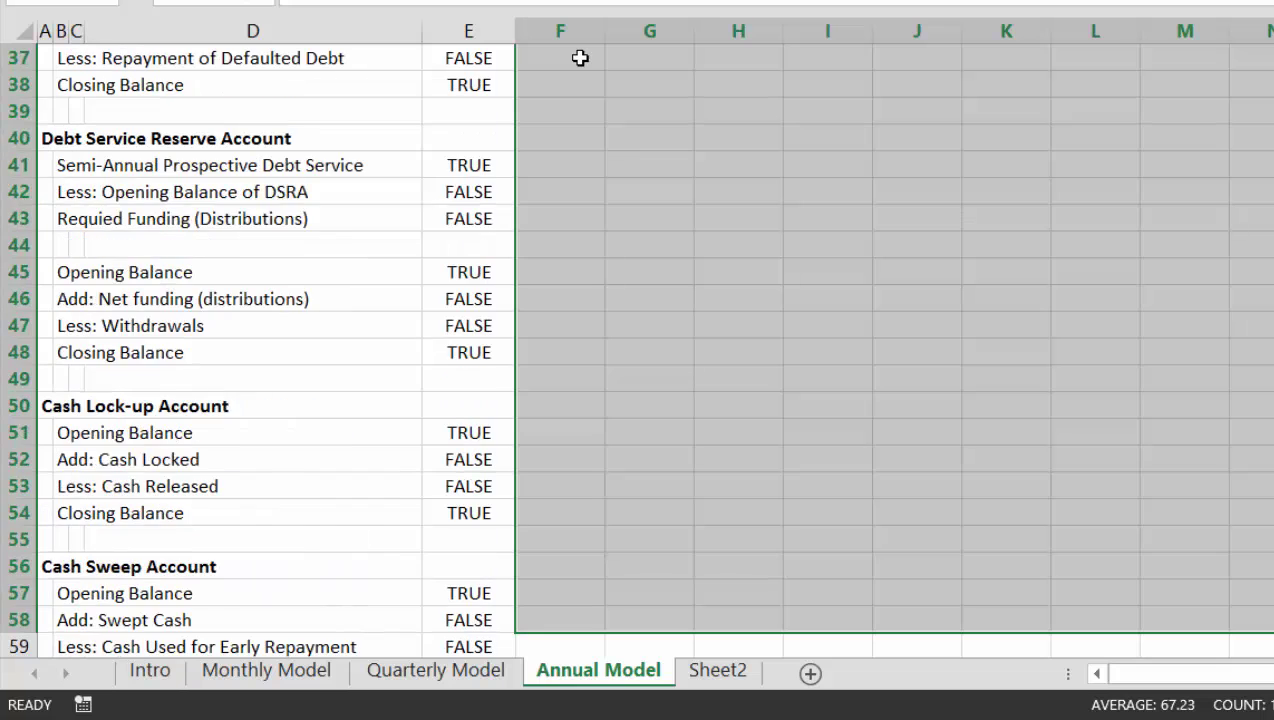
key(shift+Down)
key(shift+Down)
key(shift+Down)
key(shift+Down)
key(shift+Down)
key(shift+Down)
key(shift+Down)
key(shift+Down)
key(shift+Down)
key(shift+Down)
key(shift+Down)
key(shift+Up)
key(shift+Up)
key(shift+Up)
key(shift+Up)
key(shift+Up)
key(shift+Up)
key(shift+Up)
key(shift+Up)
key(shift+Up)
key(shift+Up)
key(shift+Up)
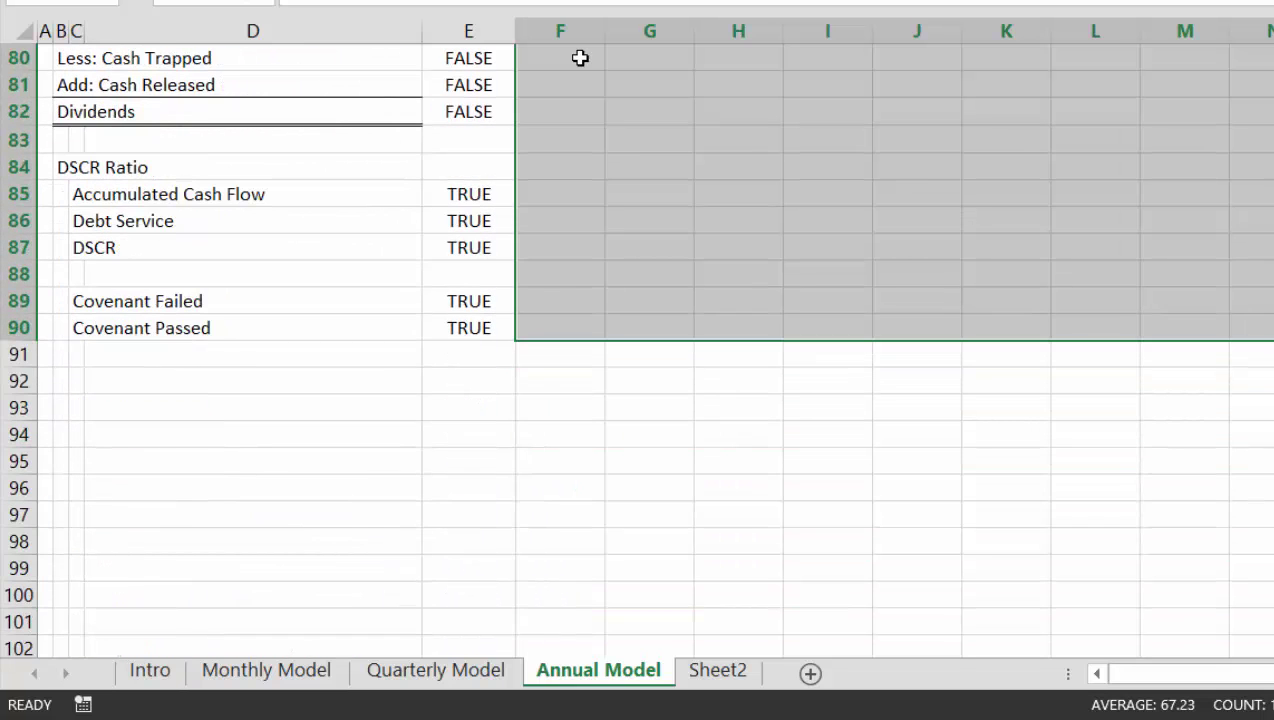
key(ctrl+v)
Clear the pasted formulas across all years from blank row 13 and the Accured Interest heading row 14.
scroll(580, 58, up, 20)
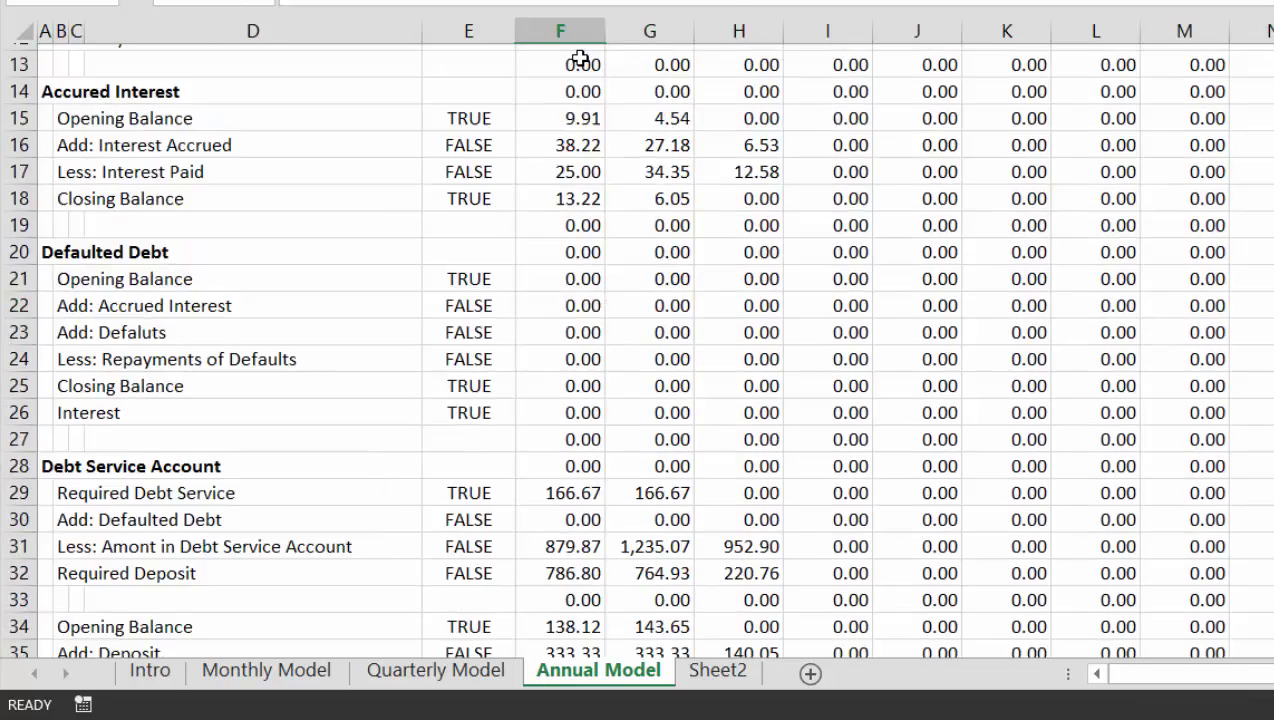
click(580, 57)
key(Down)
key(Down)
key(Down)
key(Down)
key(Down)
key(Down)
key(Down)
key(Down)
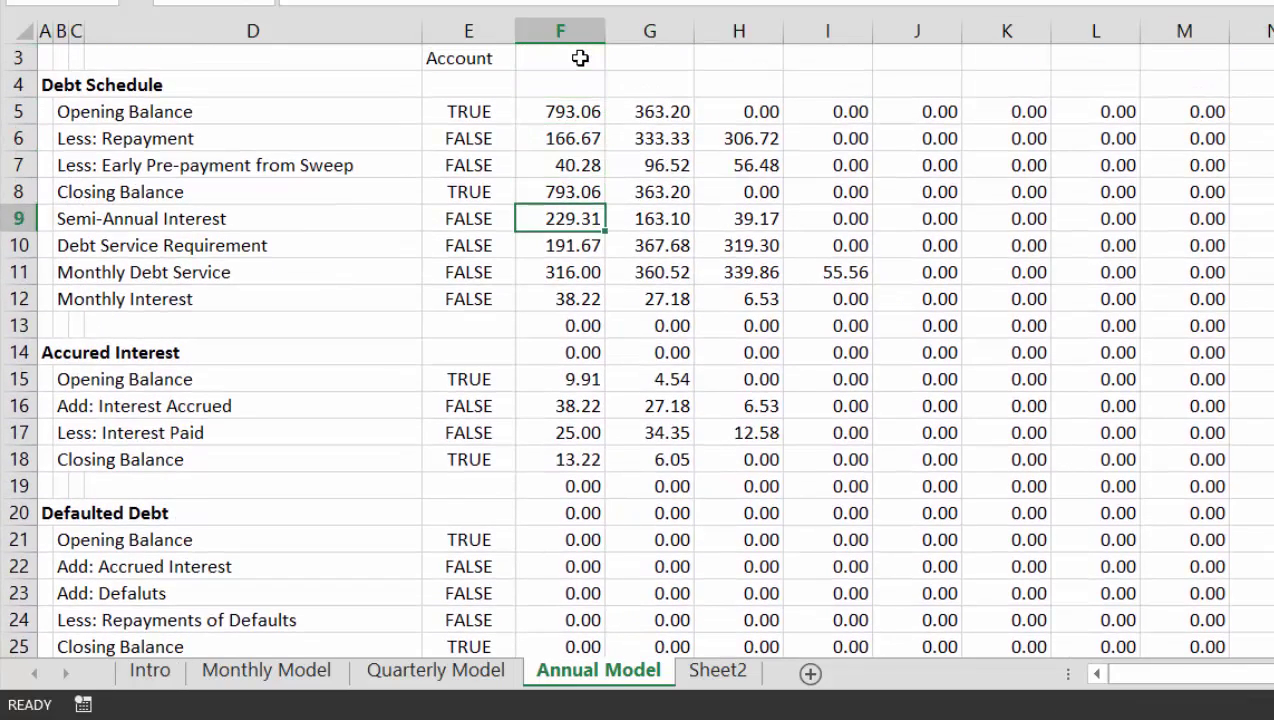
key(Down)
key(Down)
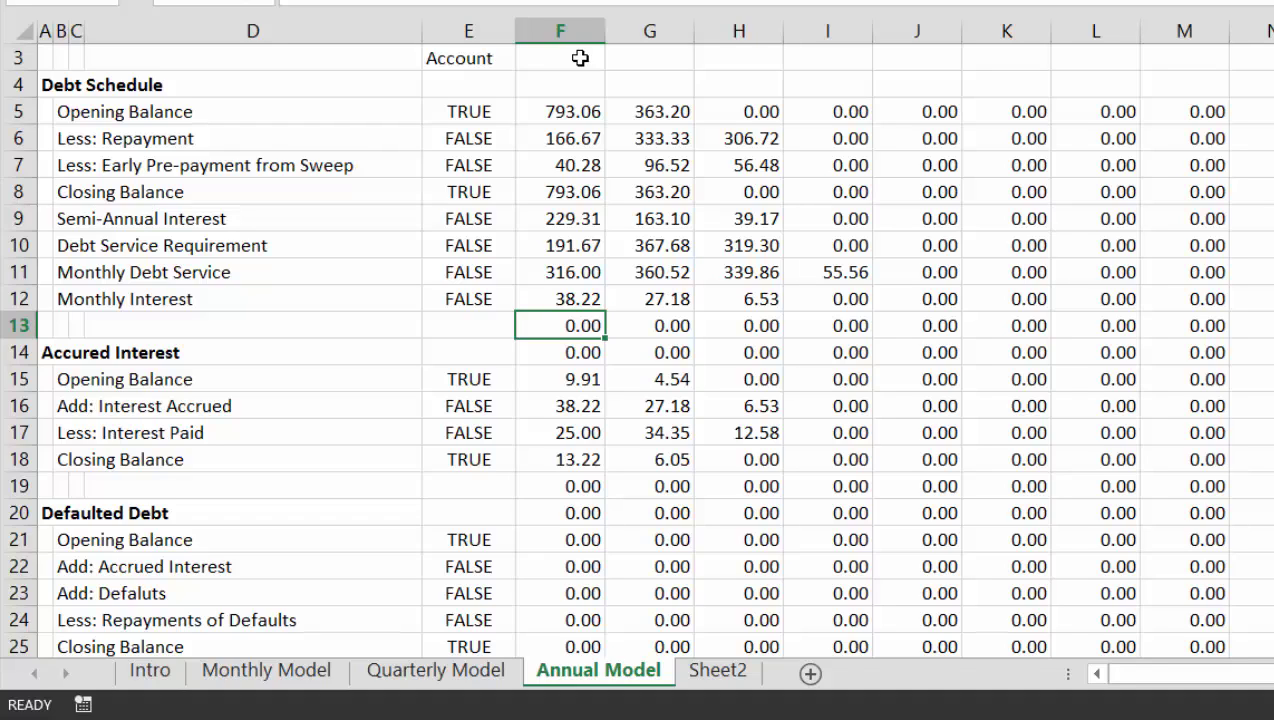
key(shift+Down)
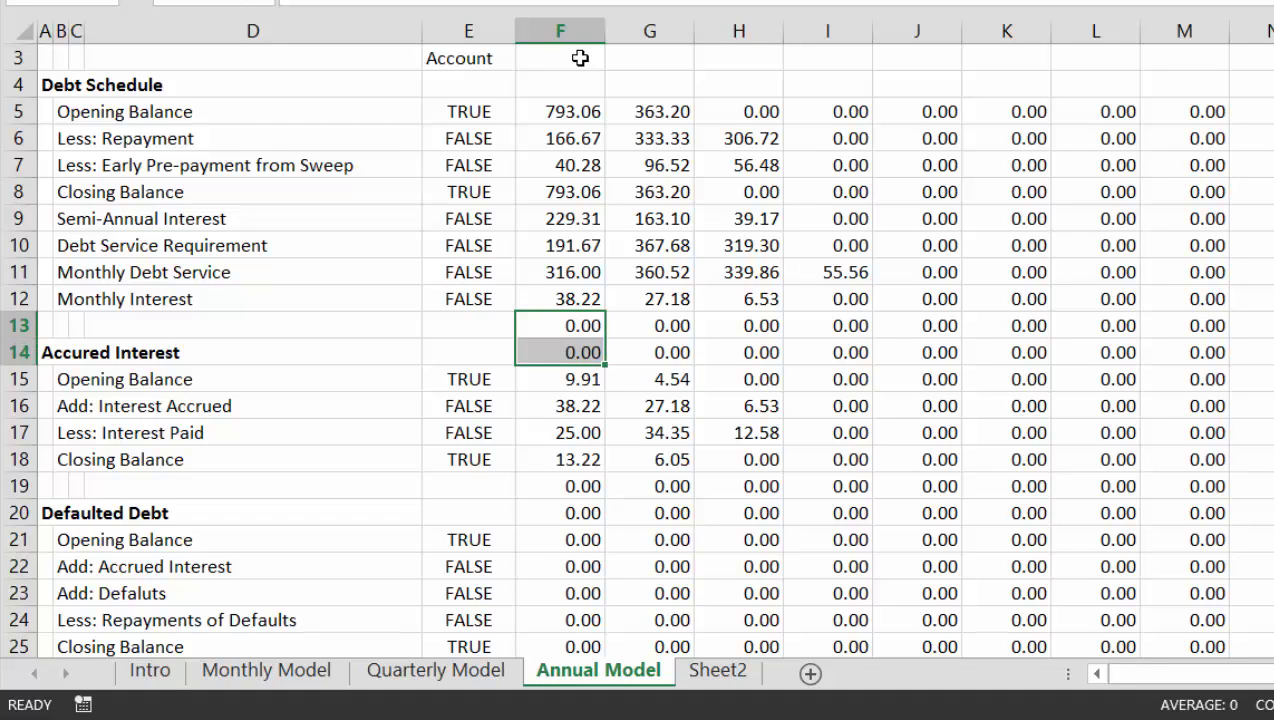
key(ctrl+shift+Right)
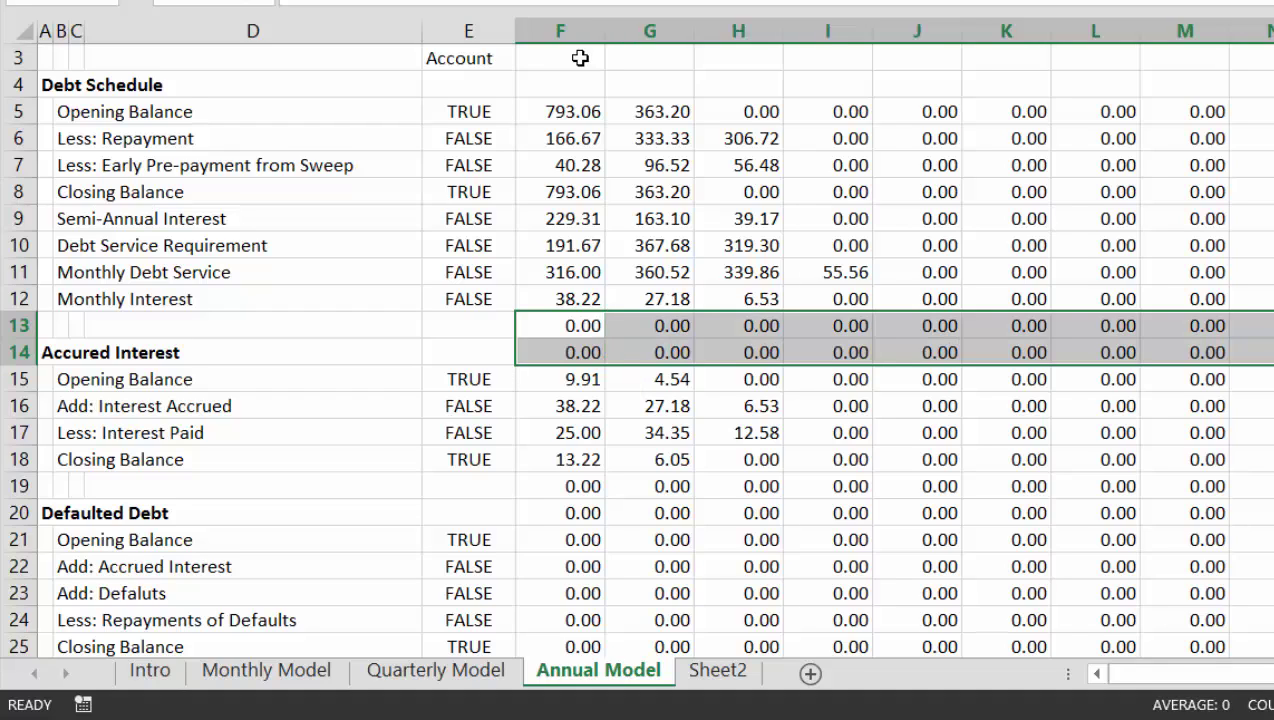
key(Delete)
Clear the pasted formulas across all years from blank row 19 and the Defaulted Debt heading row 20.
key(Down)
key(Down)
key(Down)
key(Down)
key(Down)
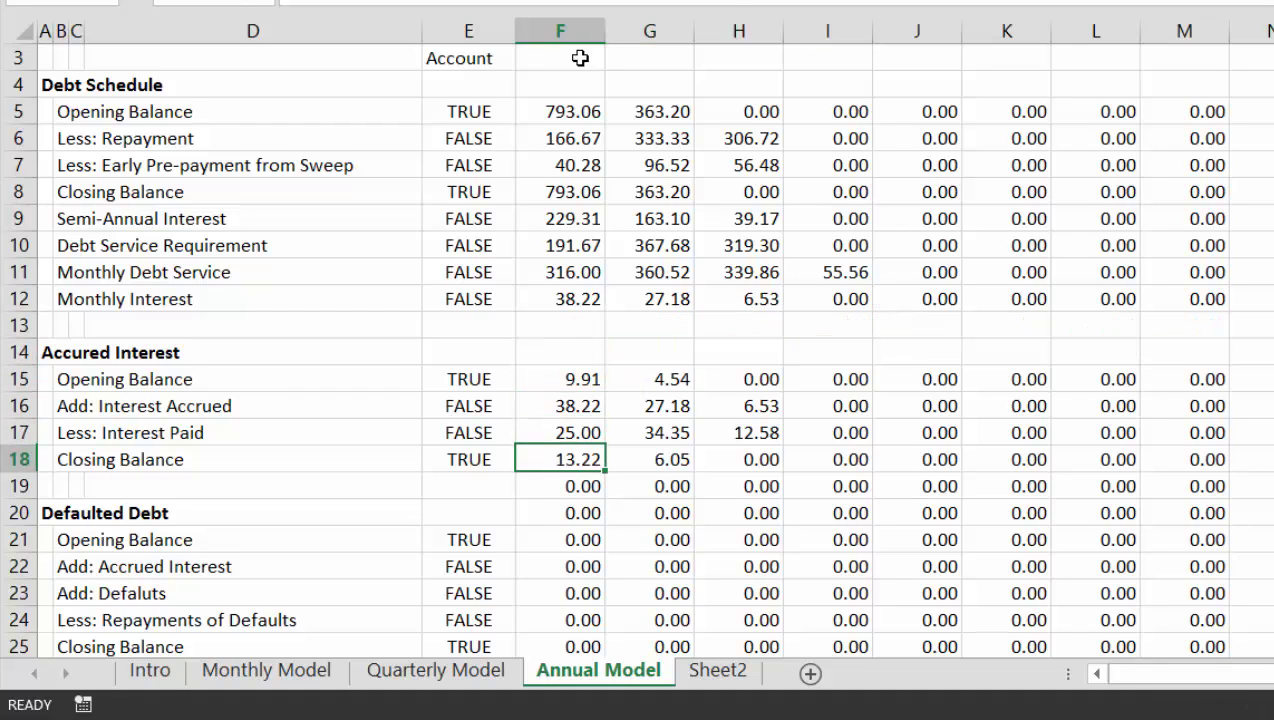
key(Down)
key(shift+Down)
key(ctrl+shift+Right)
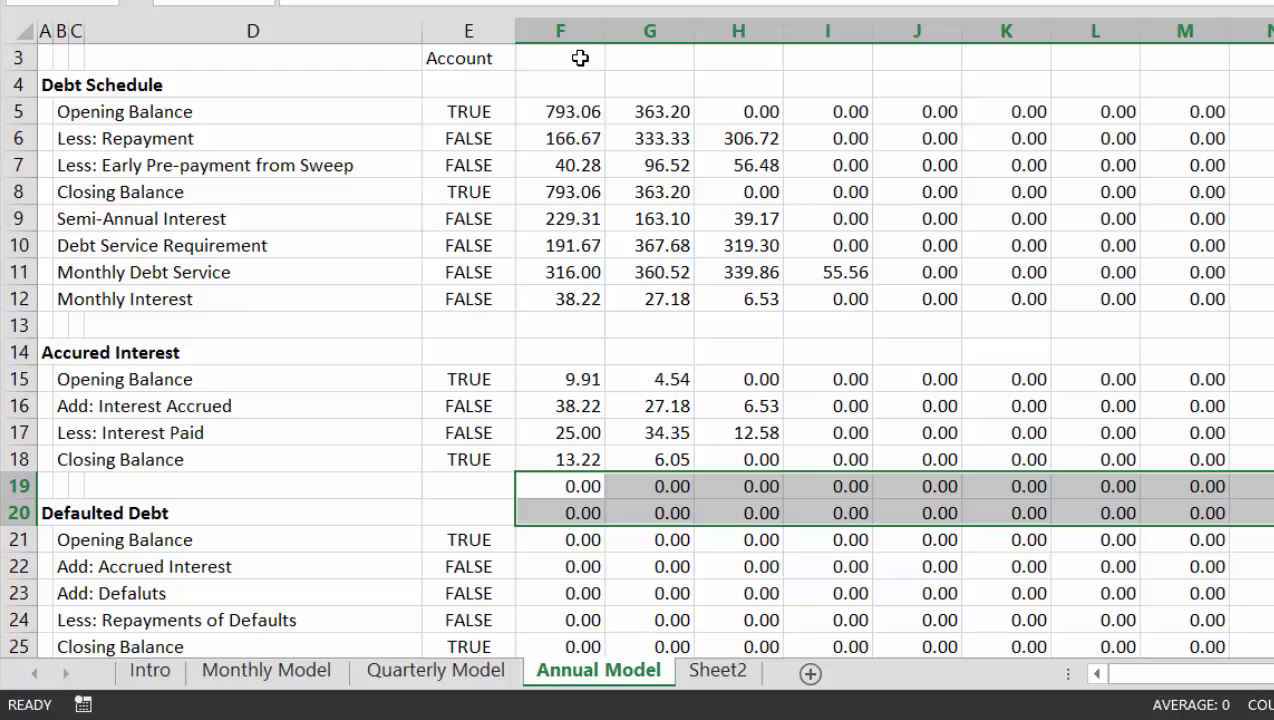
key(Delete)
Clear the pasted formulas across all years from blank row 27 and the Debt Service Account heading row 28.
key(Down)
key(Down)
key(Down)
key(Down)
key(Down)
key(Down)
key(Down)
key(Down)
key(Down)
key(Down)
key(Down)
key(Down)
key(Down)
key(Down)
key(Down)
key(Down)
key(Down)
key(Down)
key(Down)
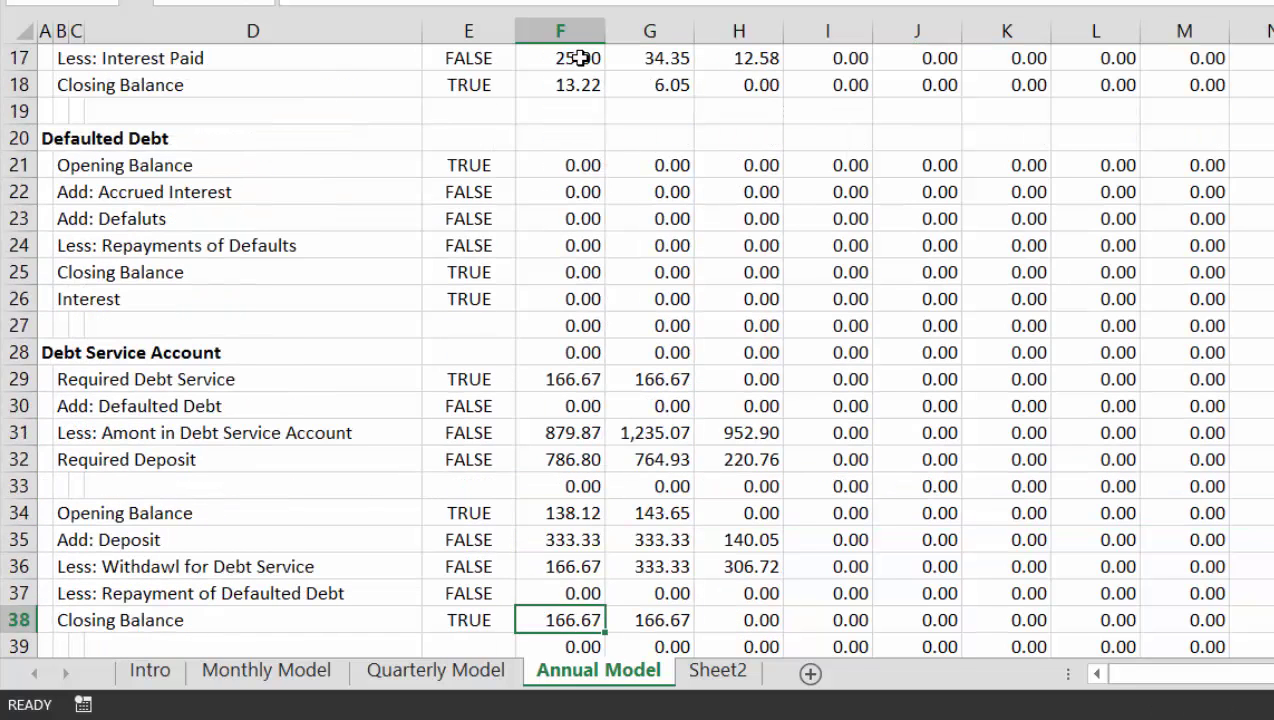
key(Up)
key(Up)
key(Up)
key(Up)
key(Up)
key(Up)
key(Up)
key(Up)
key(Up)
key(Up)
key(Up)
key(Up)
key(Up)
key(Up)
key(Down)
key(Down)
key(Down)
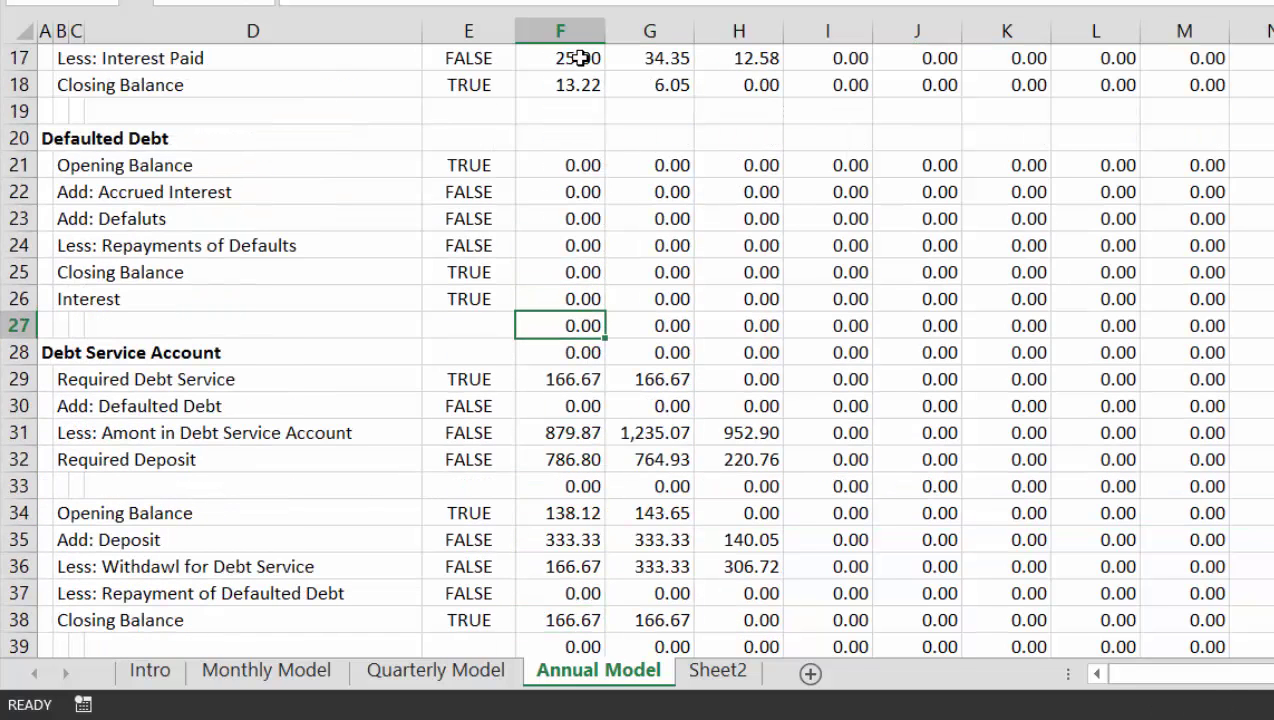
key(shift+Down)
key(ctrl+shift+Right)
key(Delete)
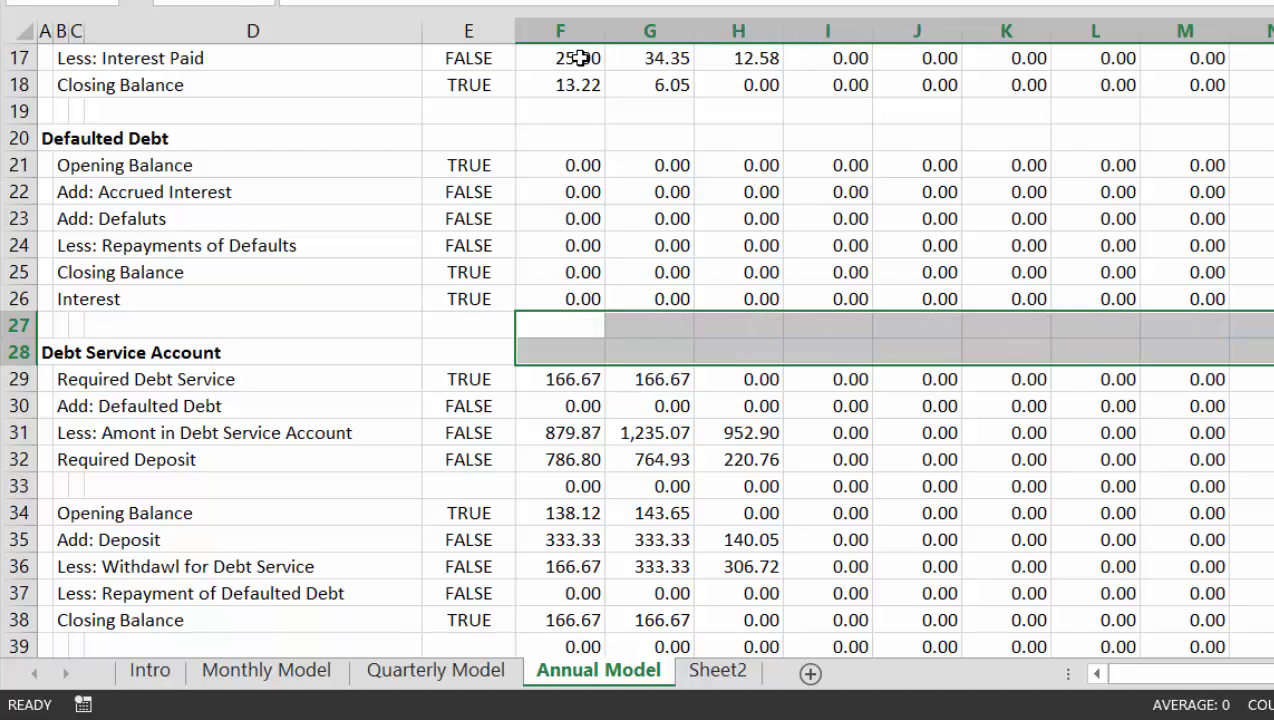
Clear the pasted formulas across all years from blank row 33 in the Debt Service Account section.
key(Down)
key(Down)
key(Down)
key(Down)
key(Down)
key(Down)
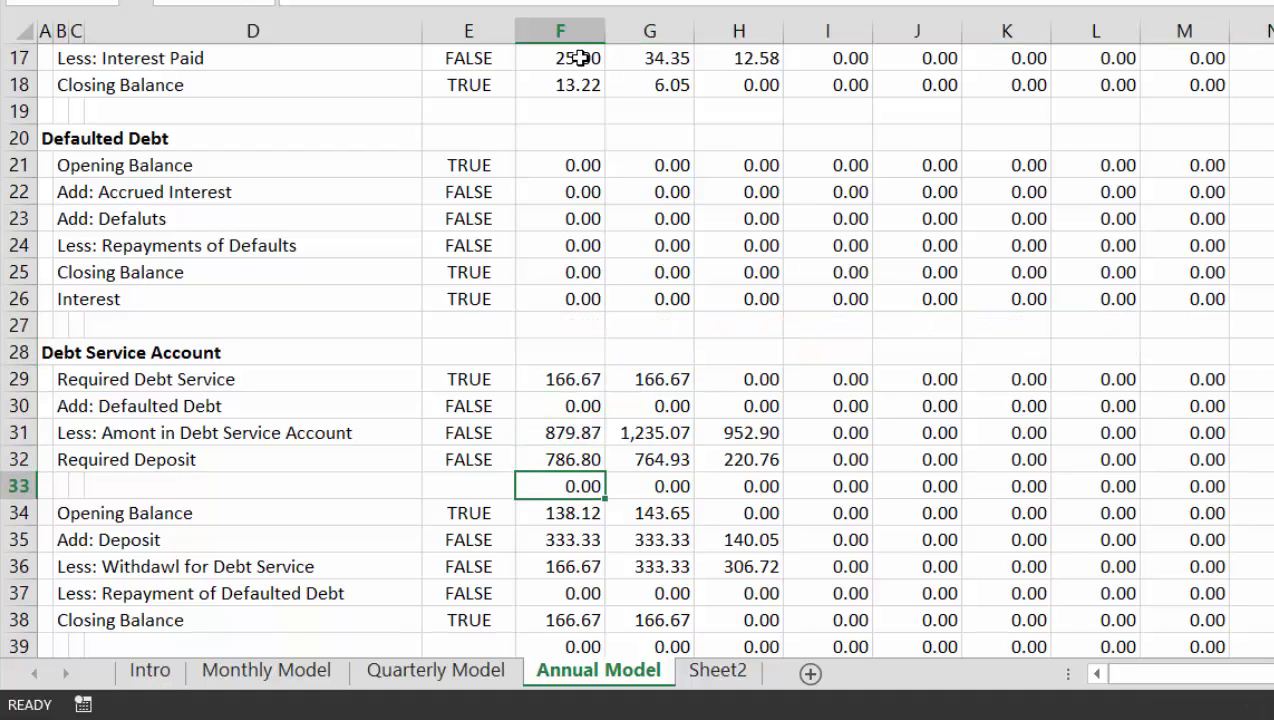
key(ctrl+shift+Right)
key(Delete)
Clear the pasted formulas across all years from blank row 39 and the Debt Service Reserve Account heading row 40.
key(Down)
key(Down)
key(Down)
key(Down)
key(Down)
key(Down)
key(Down)
key(Down)
key(Down)
key(Down)
key(Down)
key(Down)
key(Down)
key(Down)
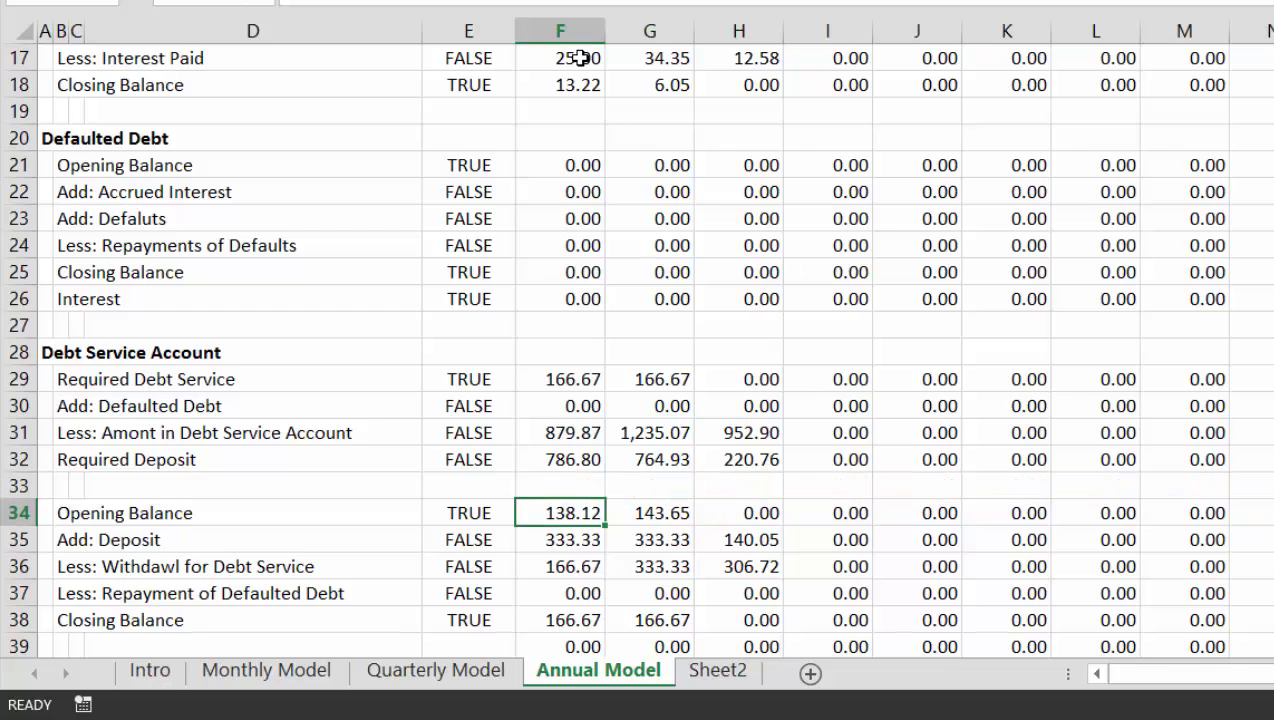
key(Up)
key(Up)
key(Up)
key(Up)
key(Up)
key(Up)
key(Up)
key(Up)
key(Up)
key(Up)
key(Up)
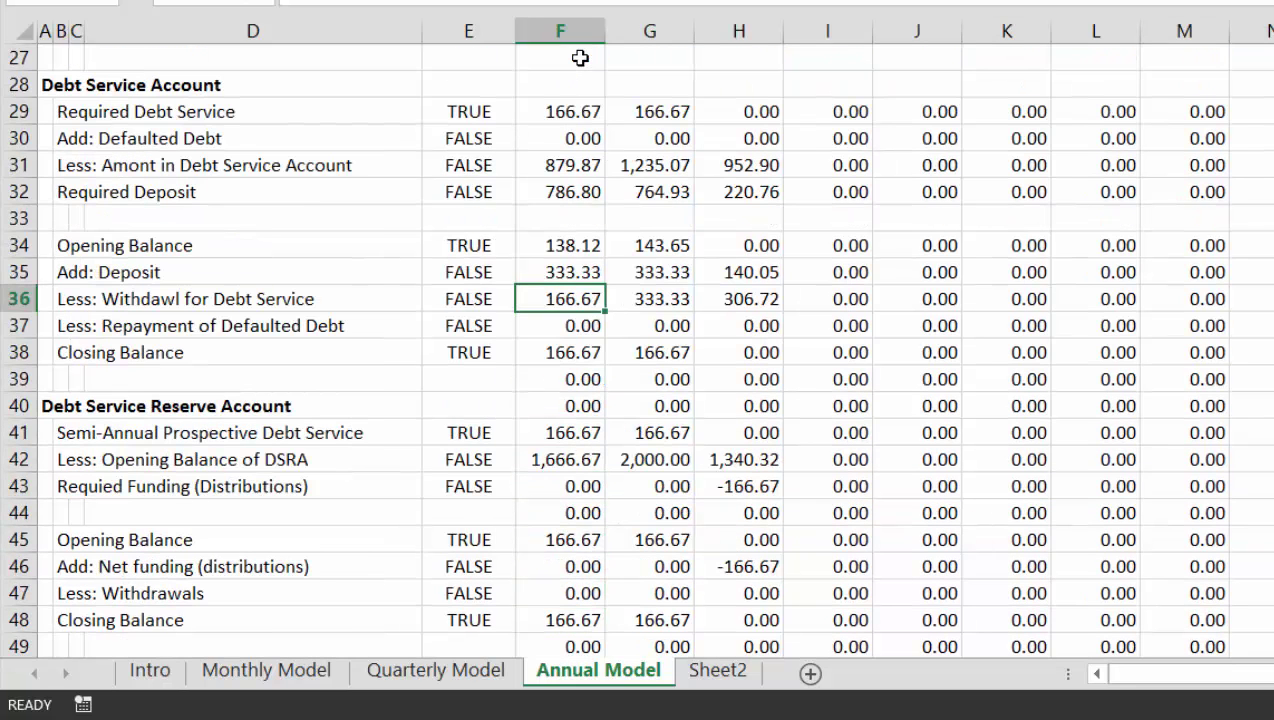
key(Down)
key(Down)
key(Down)
key(shift+Down)
key(ctrl+shift+Right)
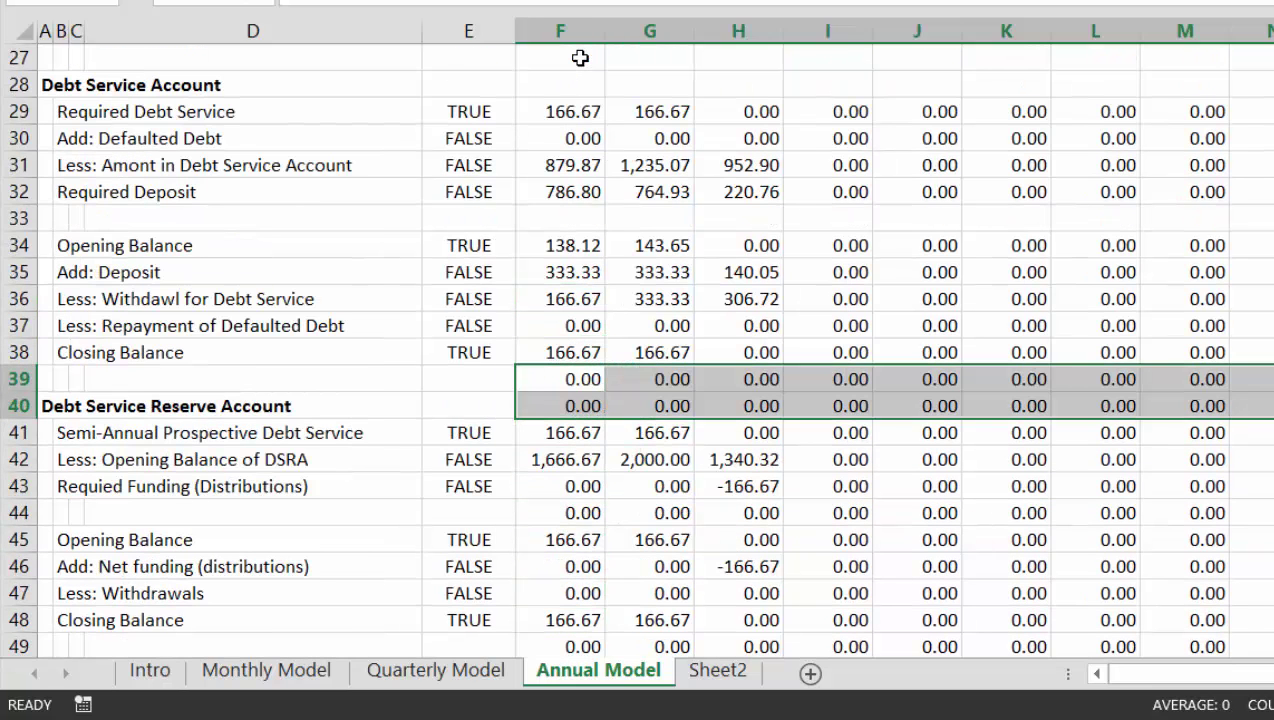
key(Delete)
Review the annual schedule from the Debt Service Reserve Account up to the year headings, checking the blank and heading rows.
key(Down)
key(Down)
key(Down)
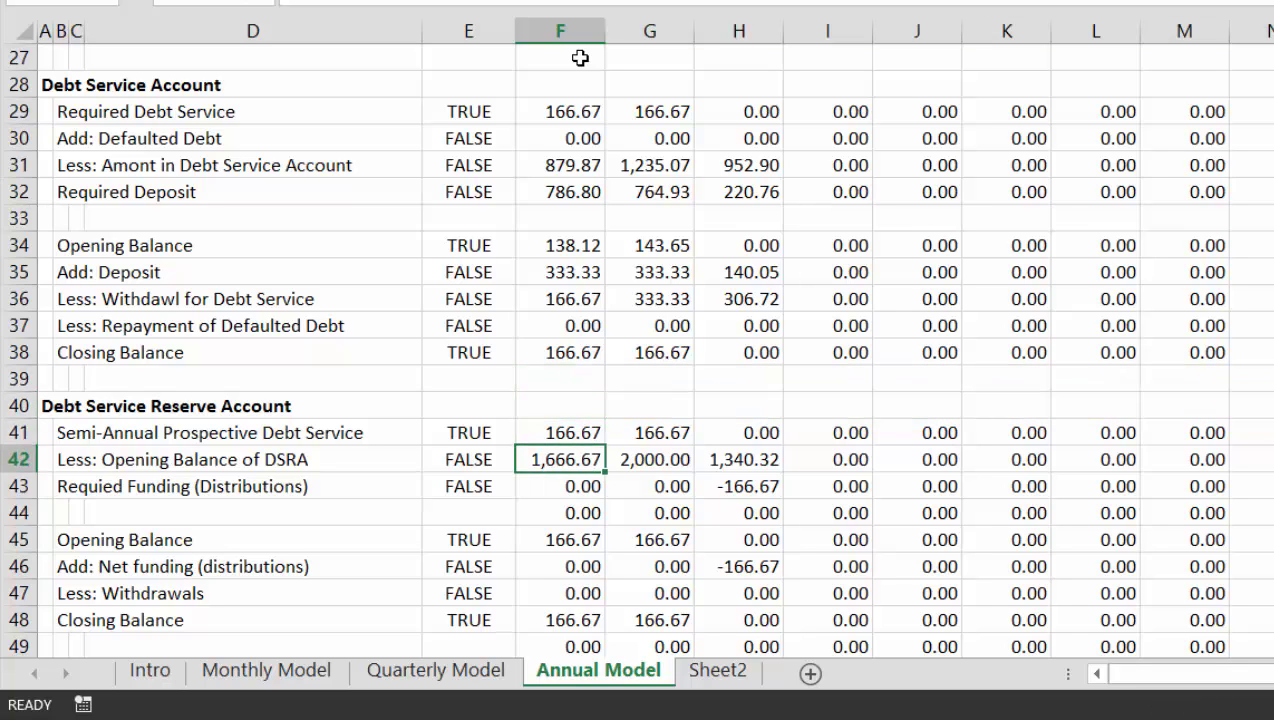
key(Up)
key(Up)
key(Up)
key(Up)
key(Up)
key(Up)
key(Up)
key(Up)
key(Up)
key(Up)
key(Up)
key(Up)
key(Up)
key(Up)
key(Up)
key(Up)
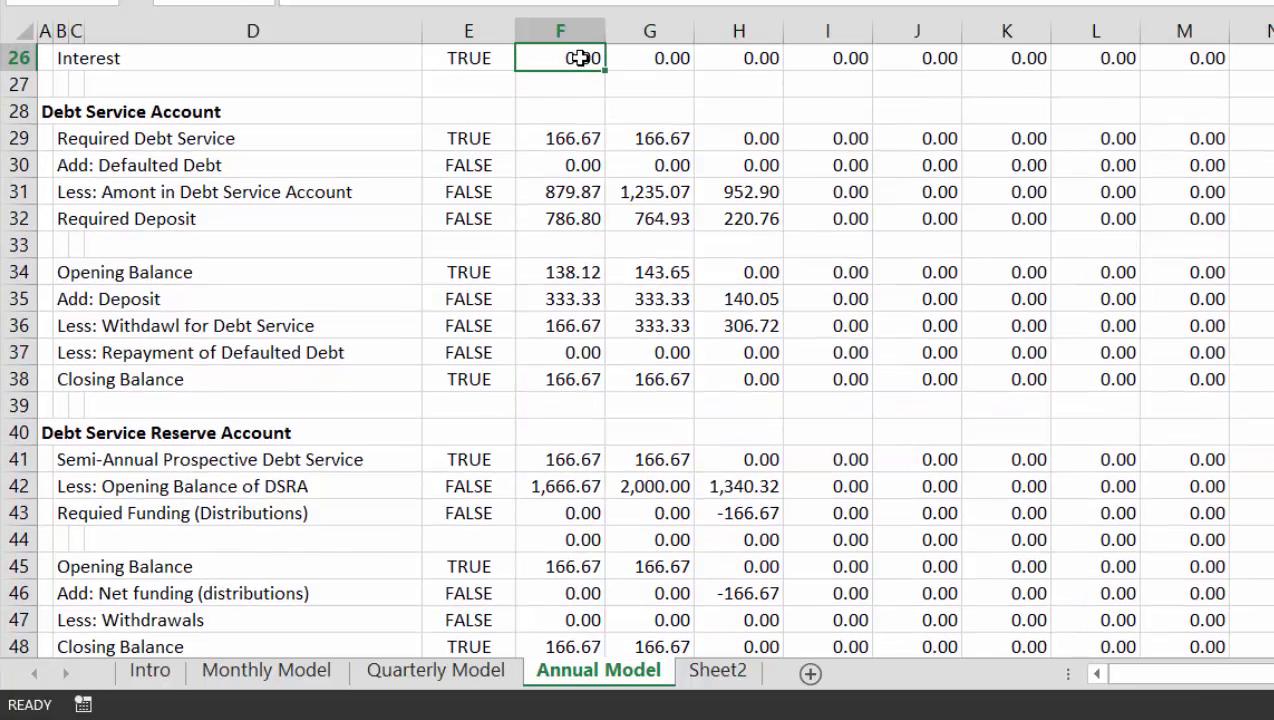
key(Up)
key(Up)
key(Up)
key(Up)
key(Up)
key(Up)
key(Up)
key(Up)
key(Up)
key(Up)
key(Up)
key(Up)
key(Up)
key(Up)
key(Up)
key(Up)
key(Up)
key(Up)
key(Up)
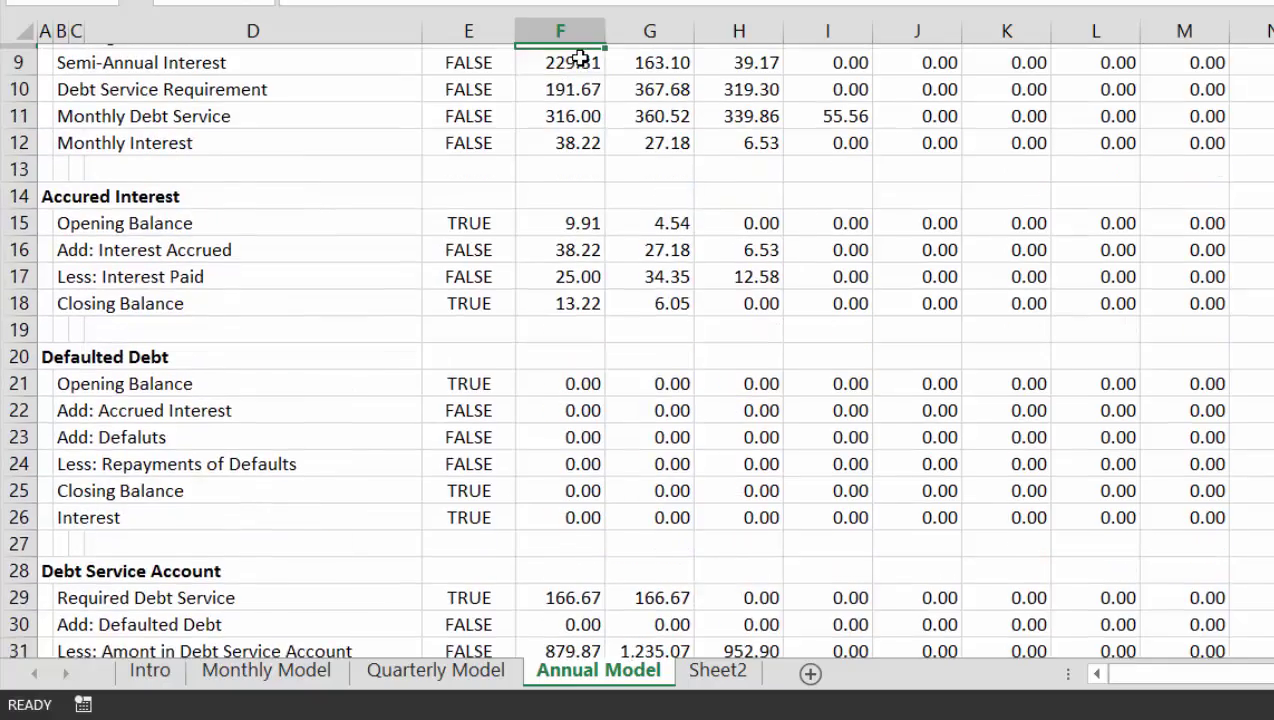
key(Down)
key(Down)
key(Down)
key(Down)
key(Down)
key(Down)
key(Down)
key(Down)
key(Down)
key(Down)
key(Down)
key(Down)
key(Down)
key(Down)
key(Down)
key(Down)
key(Down)
key(Down)
key(Down)
key(Down)
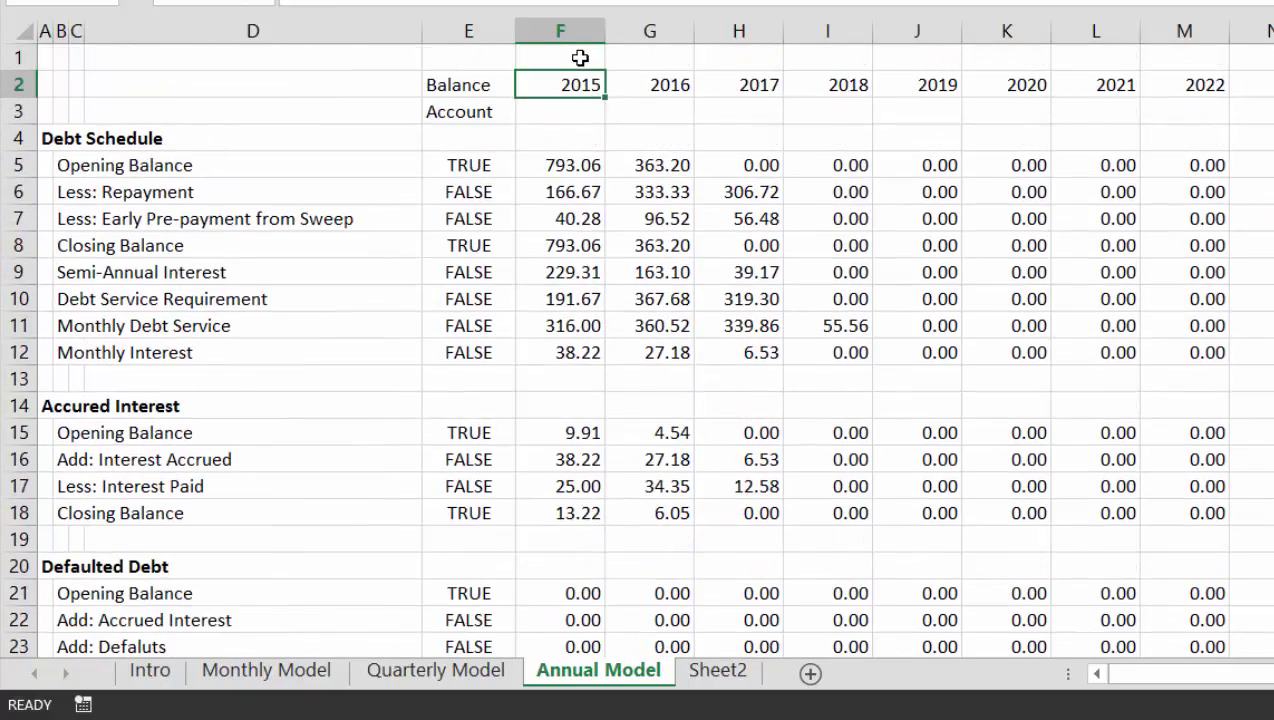
Clear the pasted formulas across all years from blank row 44 in the Debt Service Reserve Account section.
key(Down)
key(Down)
key(Down)
key(Down)
key(Down)
key(Down)
key(Down)
key(Down)
key(Down)
key(Down)
key(Down)
key(Down)
key(Down)
key(Down)
key(Down)
key(Down)
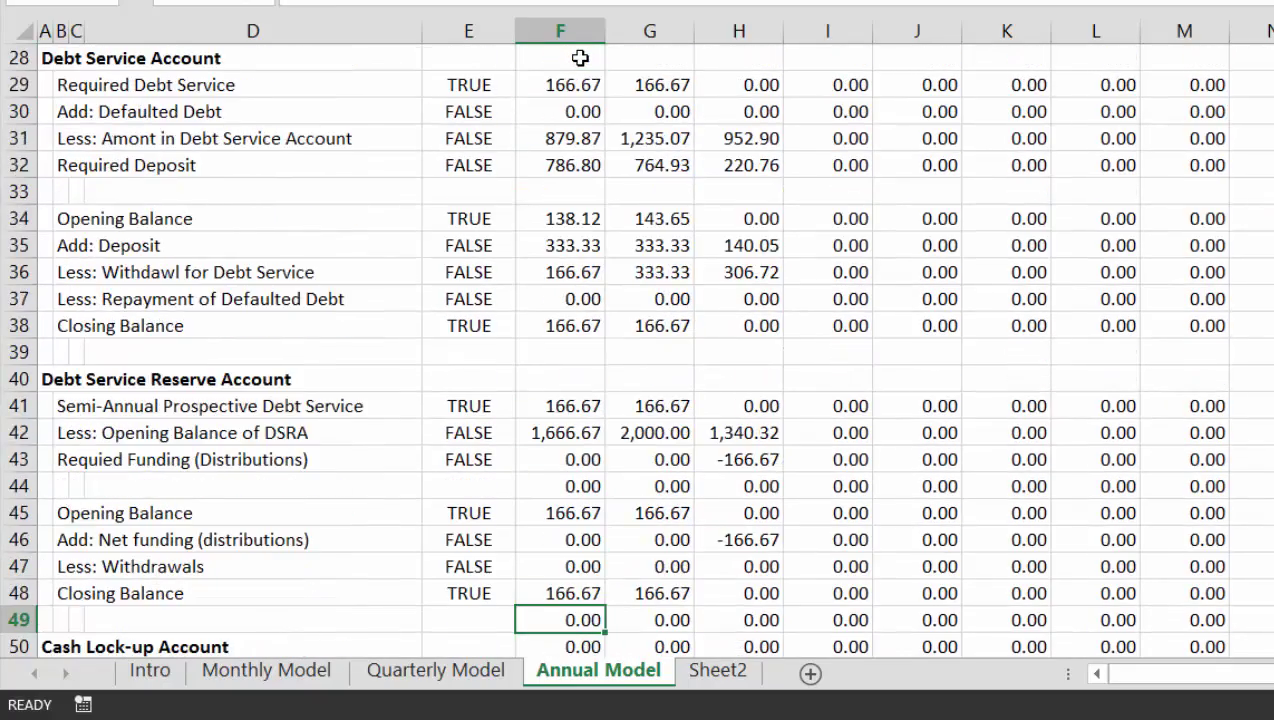
key(Up)
key(Up)
key(Up)
key(Up)
key(Up)
key(Up)
key(Up)
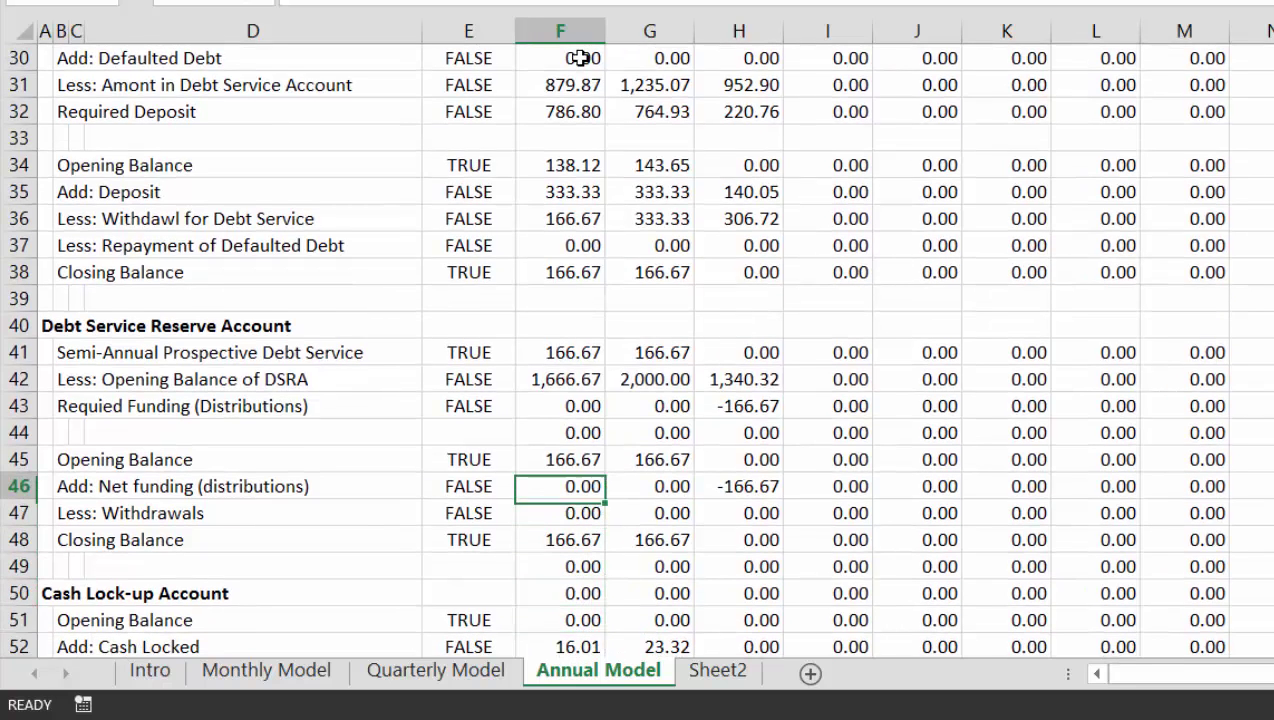
key(shift+space)
key(Delete)
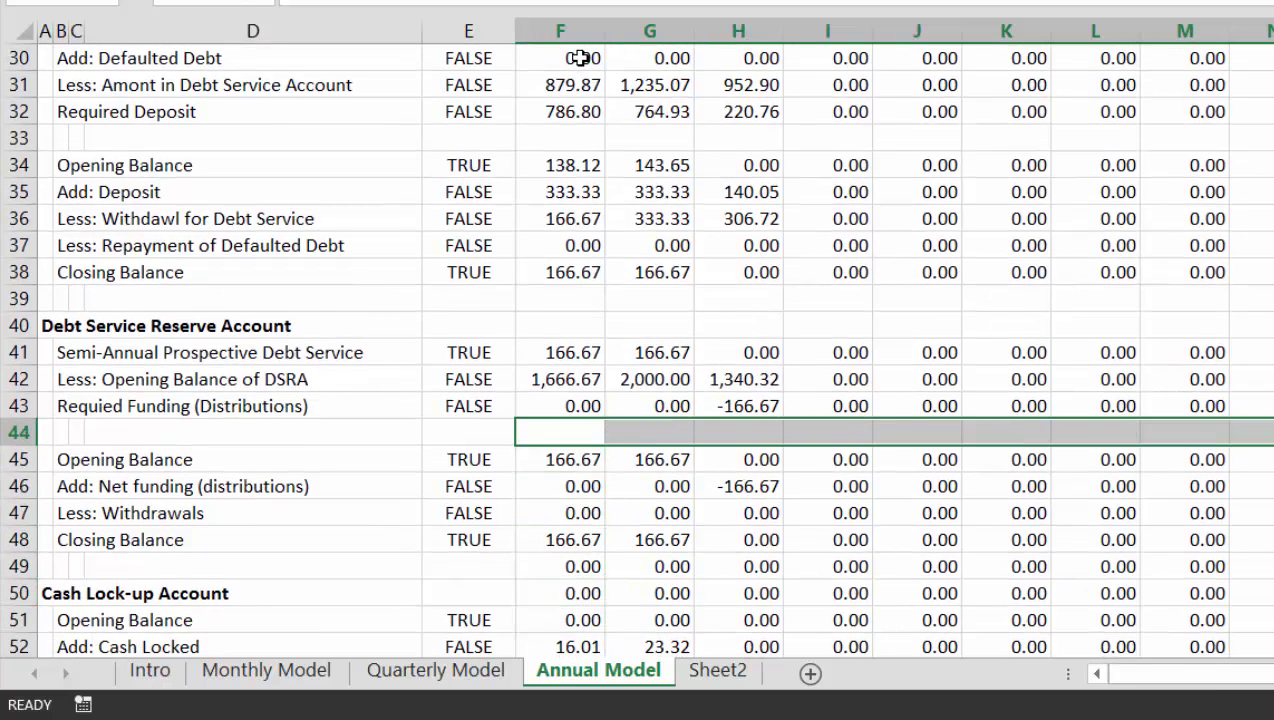
Clear the pasted formulas across all years from blank row 49 and the Cash Lock-up Account heading row 50.
key(Down)
key(Down)
key(Down)
key(Down)
key(Down)
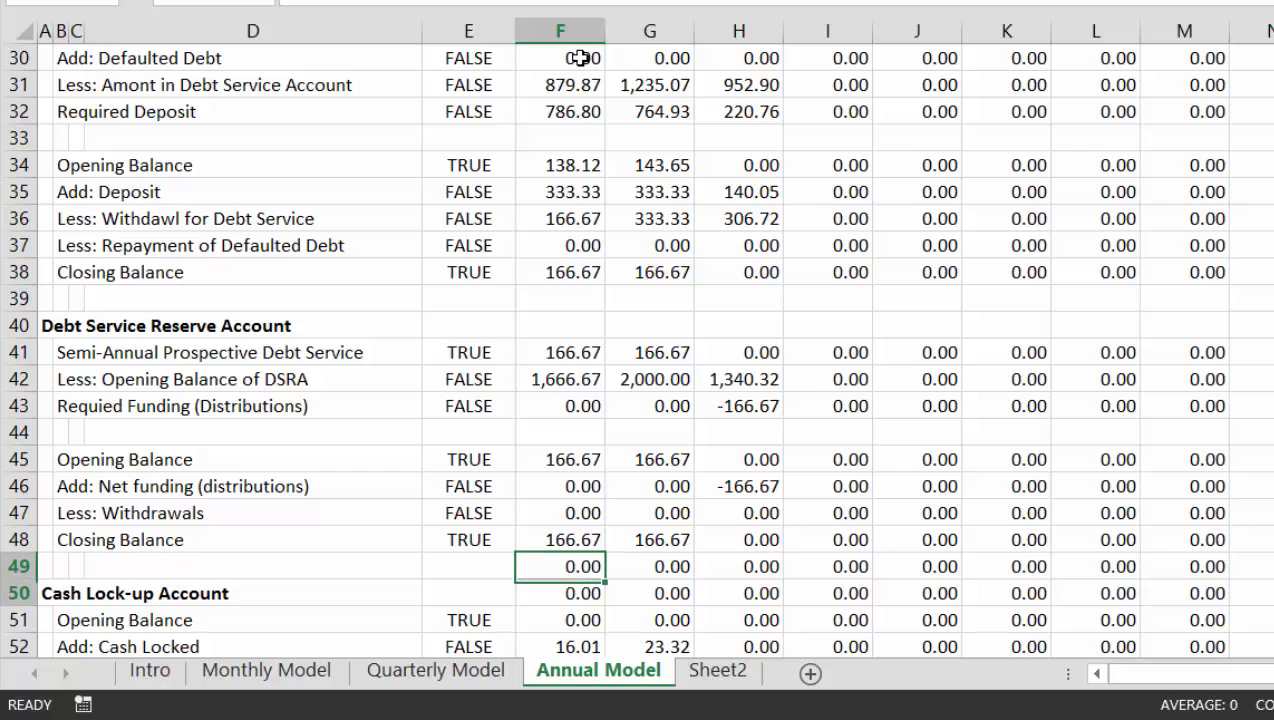
key(shift+Down)
key(shift+space)
key(Delete)
Try to clear the pasted formulas across all years from rows 55 to 57 around the Cash Sweep Account heading, and undo the clearing.
key(Down)
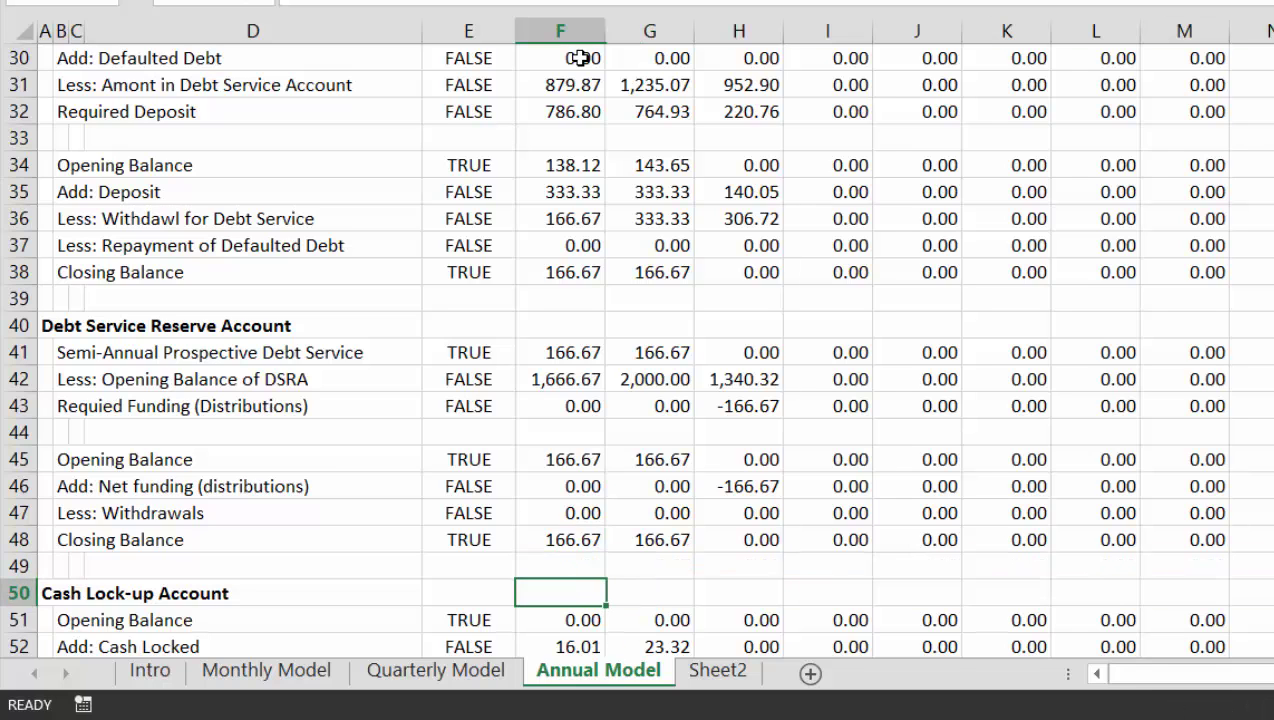
key(Down)
key(Down)
key(Down)
key(Down)
key(Down)
key(Down)
key(Down)
key(Down)
key(Down)
key(Down)
key(Down)
key(Down)
key(Down)
key(Down)
key(Up)
key(Up)
key(Up)
key(Up)
key(Up)
key(Up)
key(Up)
key(Up)
key(Up)
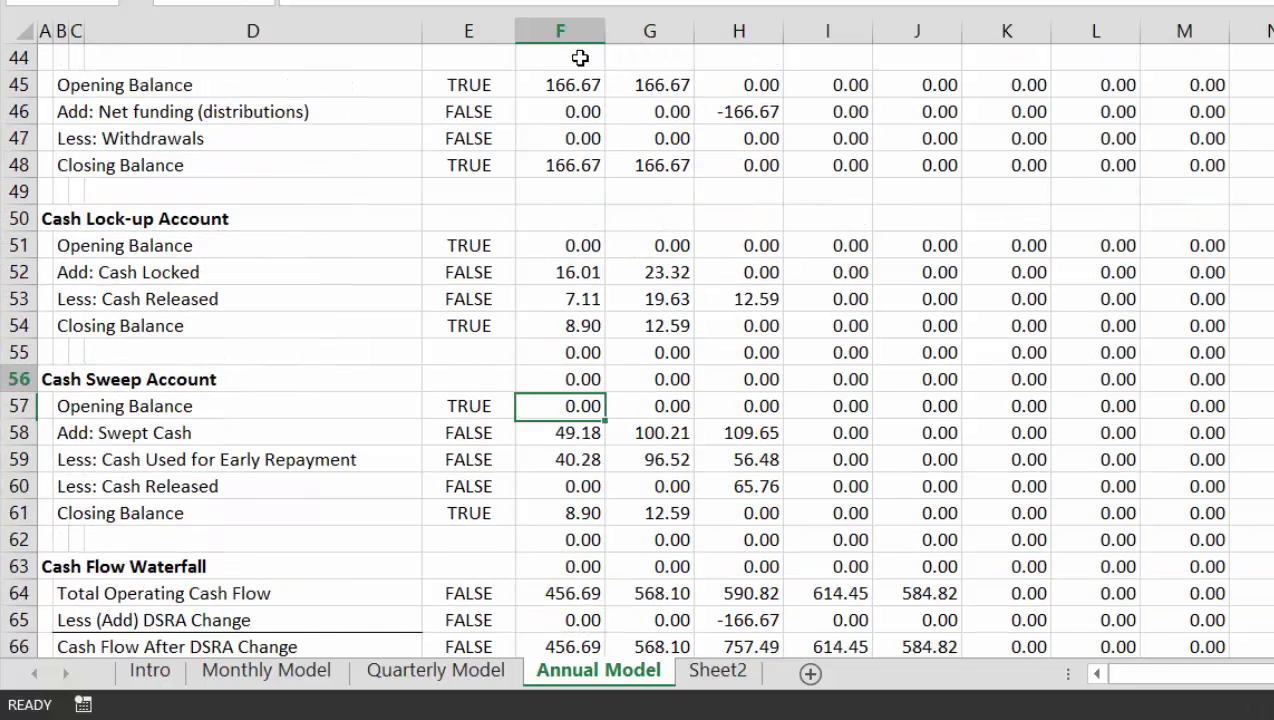
key(shift+Down)
key(shift+Down)
key(shift+Right)
key(ctrl+shift+Right)
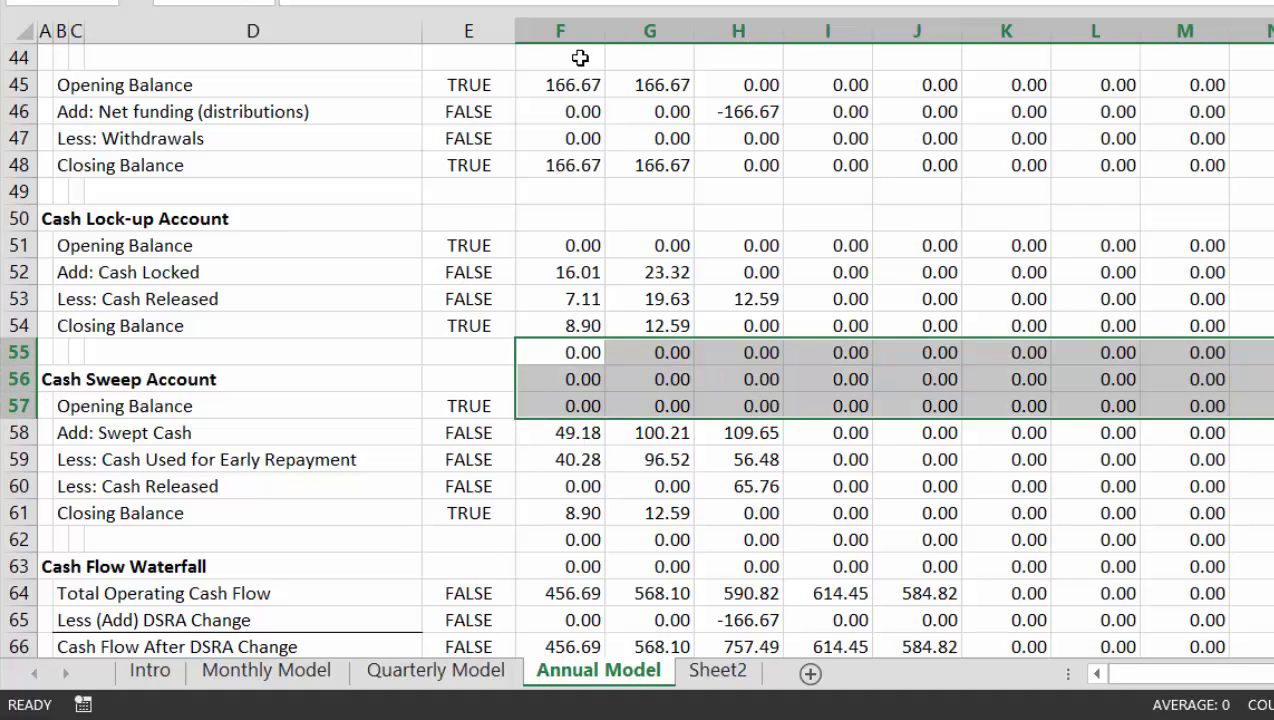
key(Delete)
key(Down)
key(Down)
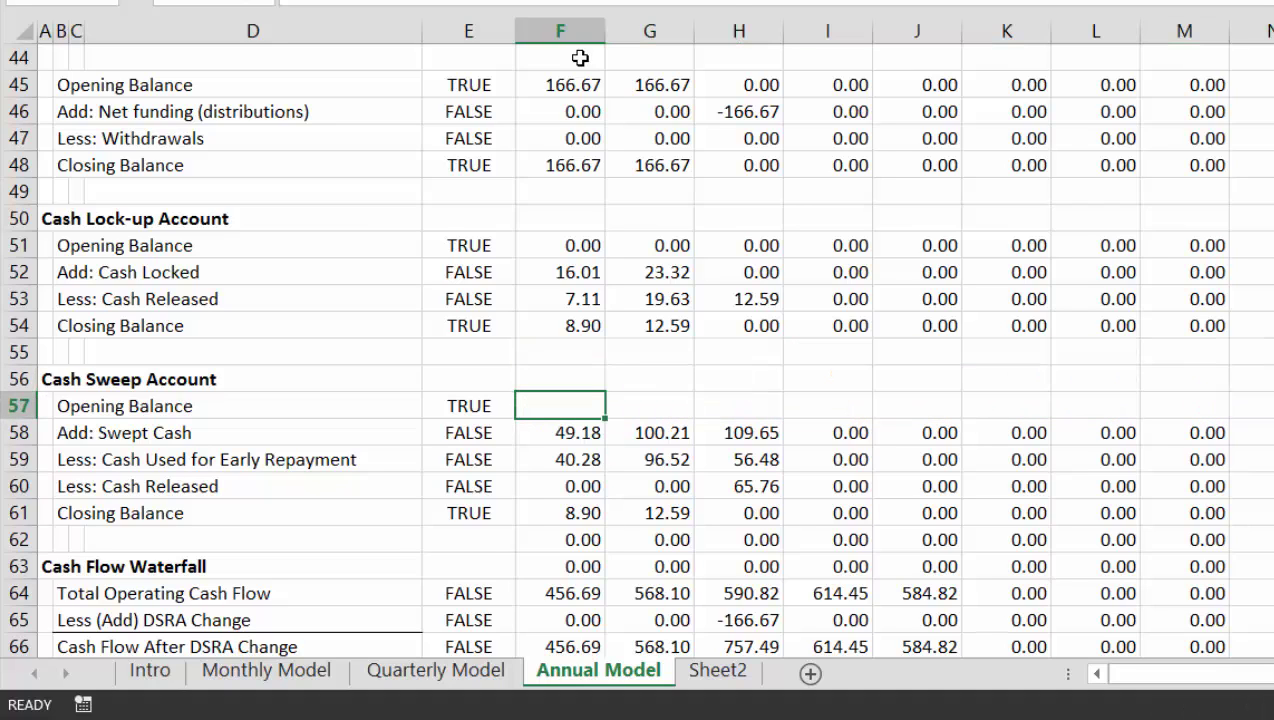
key(ctrl+z)
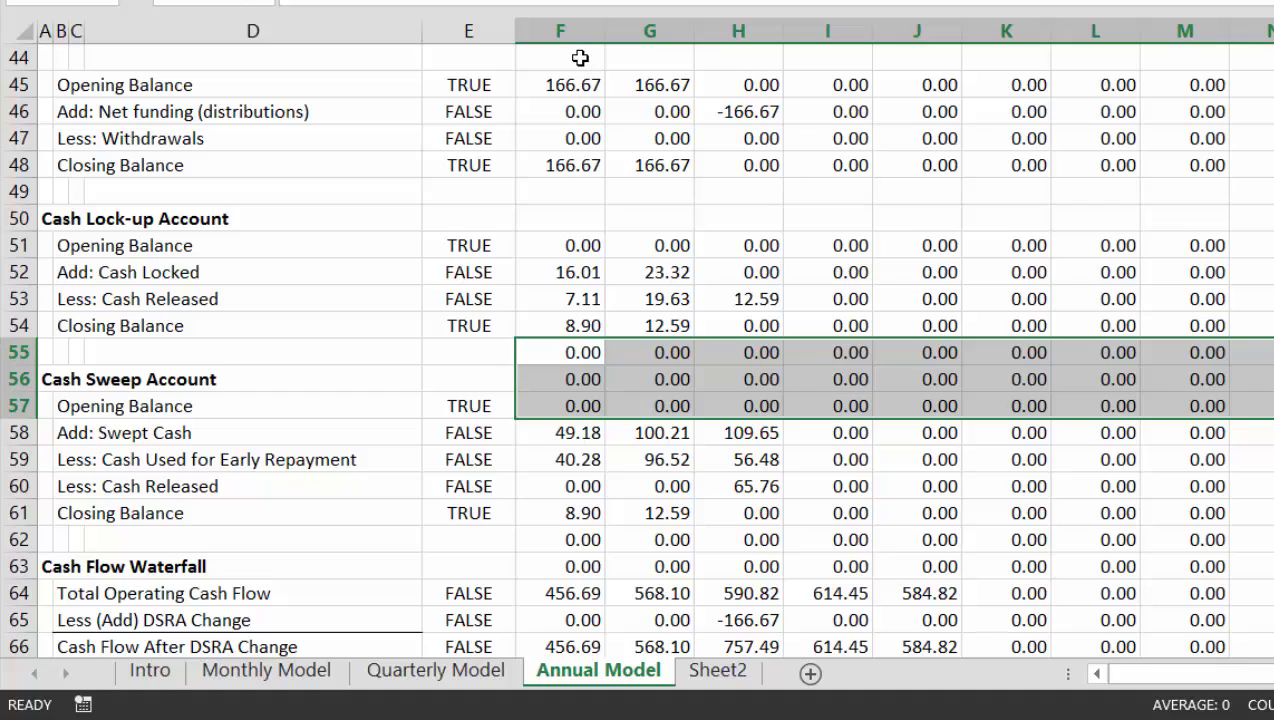
Clear the pasted formulas across all years from blank row 55 and the Cash Sweep Account heading row 56 only.
key(shift+Up)
key(Delete)
key(Down)
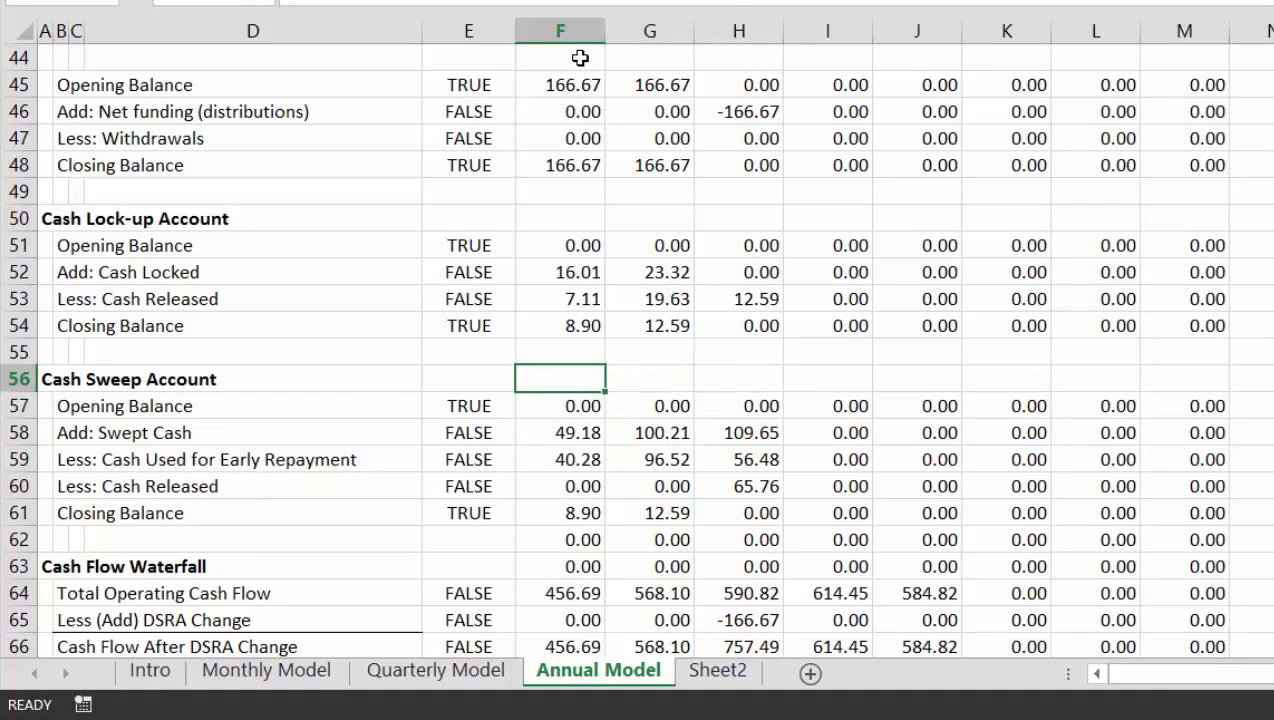
Clear the pasted formulas across all years from blank row 62 and the Cash Flow Waterfall heading row 63.
key(Down)
key(Down)
key(Down)
key(Down)
key(Down)
key(Down)
key(Down)
key(Up)
key(shift+Down)
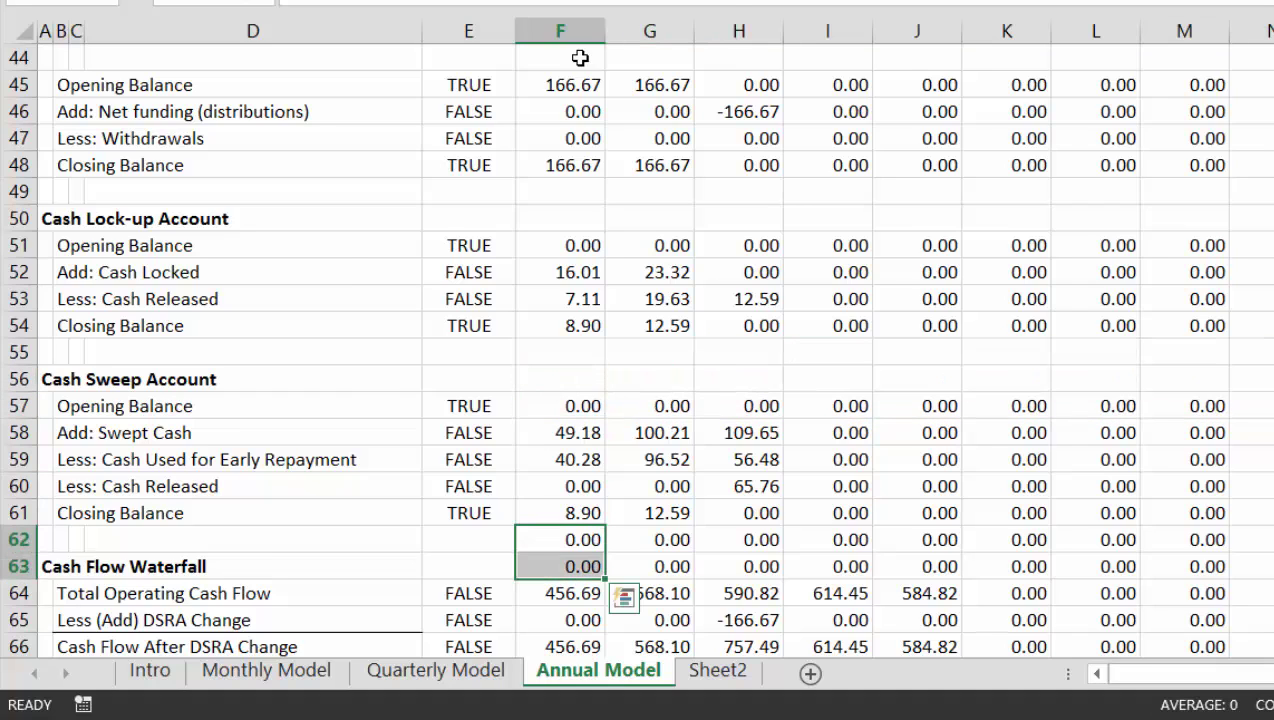
key(ctrl+shift+Right)
key(Delete)
Clear the pasted formulas across all years from blank row 83 and the DSCR Ratio heading row 84.
key(Down)
key(Down)
key(Down)
key(Down)
key(Down)
key(Down)
key(Down)
key(Down)
key(Down)
key(Down)
key(Down)
key(Down)
key(Down)
key(Down)
key(Down)
key(Down)
key(Down)
key(Down)
key(Down)
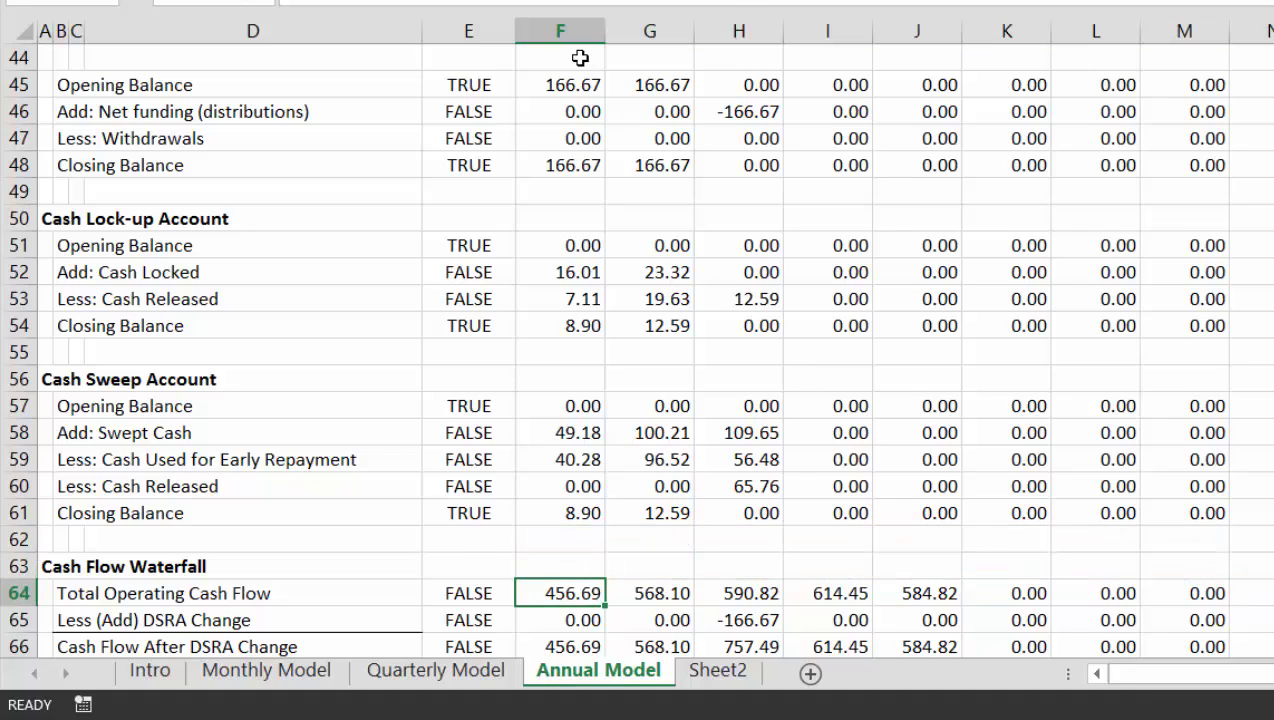
key(Down)
key(Down)
key(Down)
key(Down)
key(Down)
key(Down)
key(Down)
key(Down)
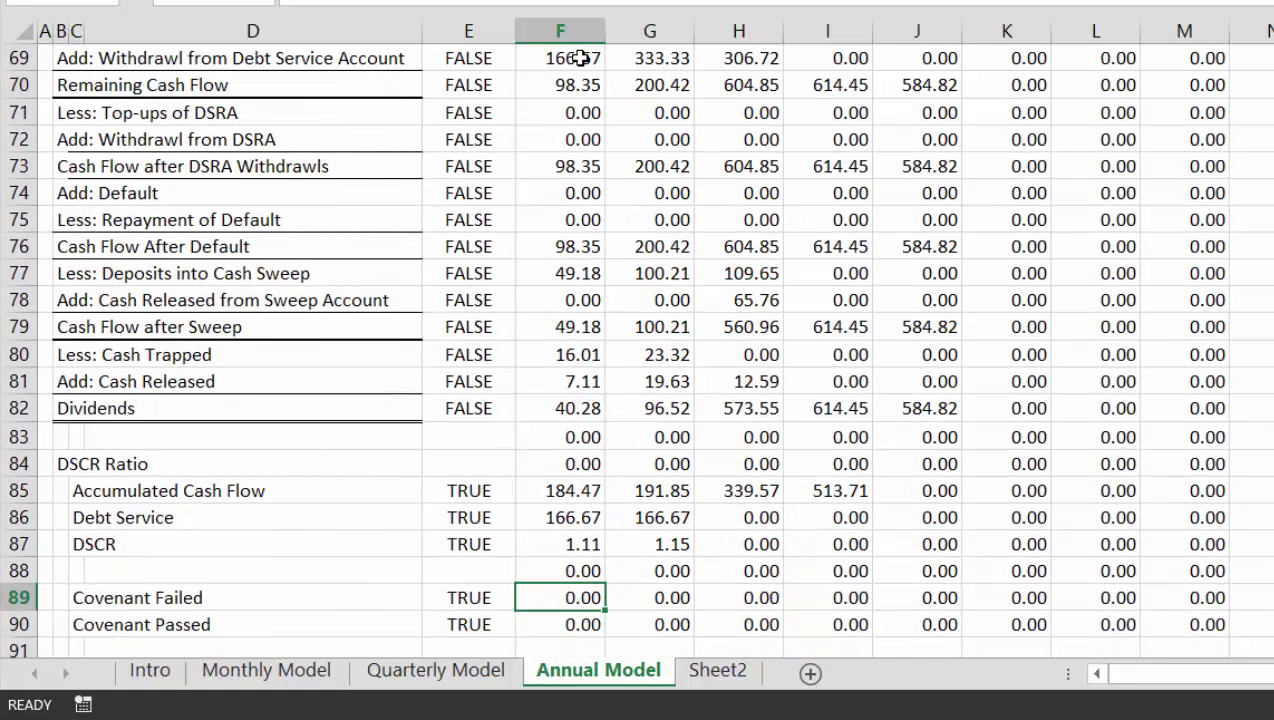
key(Up)
key(Up)
key(Up)
key(Up)
key(Up)
key(Up)
key(shift+Down)
key(ctrl+shift+Right)
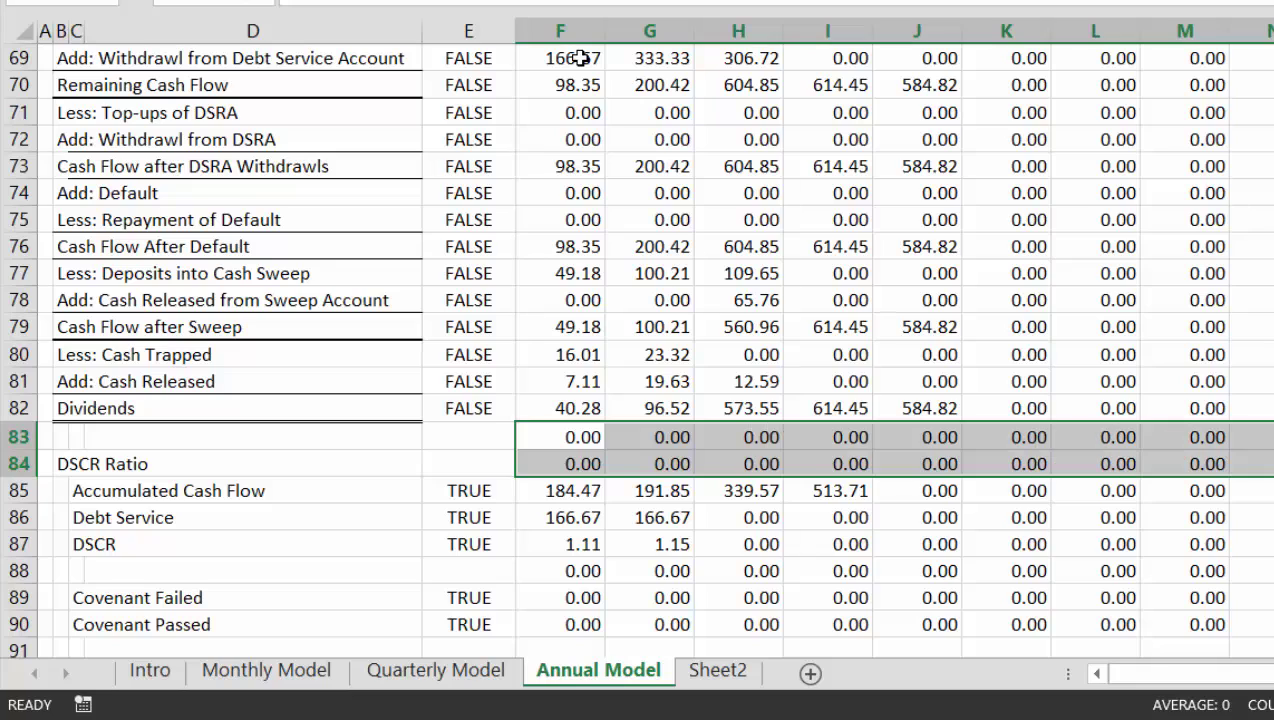
key(Delete)
Clear the pasted formulas across all years from blank row 88 between the DSCR and Covenant Failed rows.
key(Down)
key(Down)
key(Down)
key(Down)
key(Down)
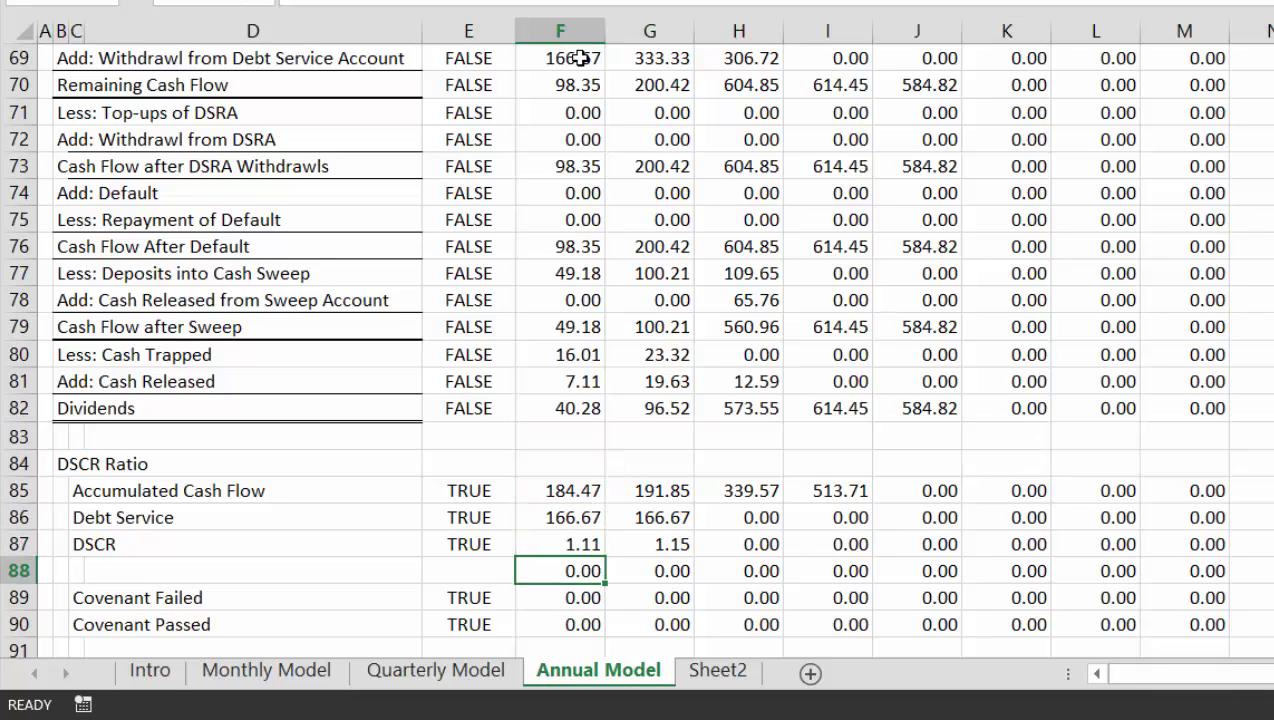
key(ctrl+shift+Right)
key(Delete)
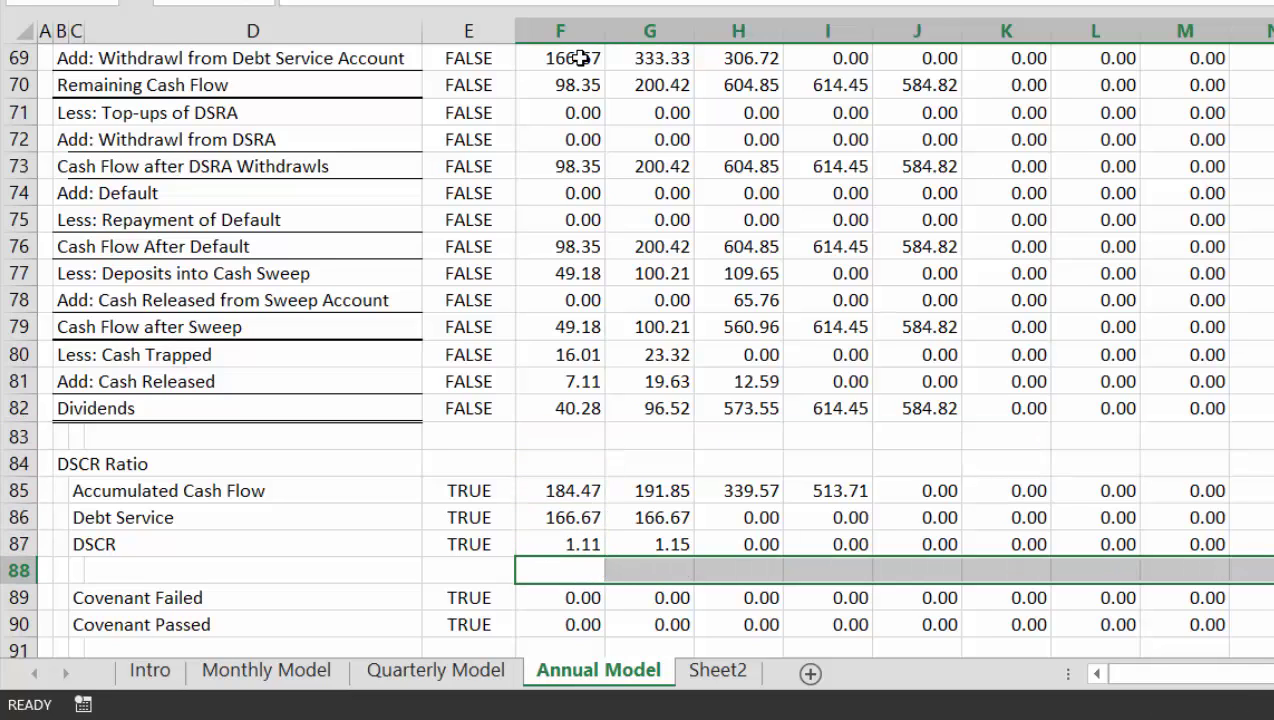
Review the annual sheet's rows from the DSCR Ratio section up to the Debt Schedule.
key(Up)
key(Left)
key(Left)
key(Up)
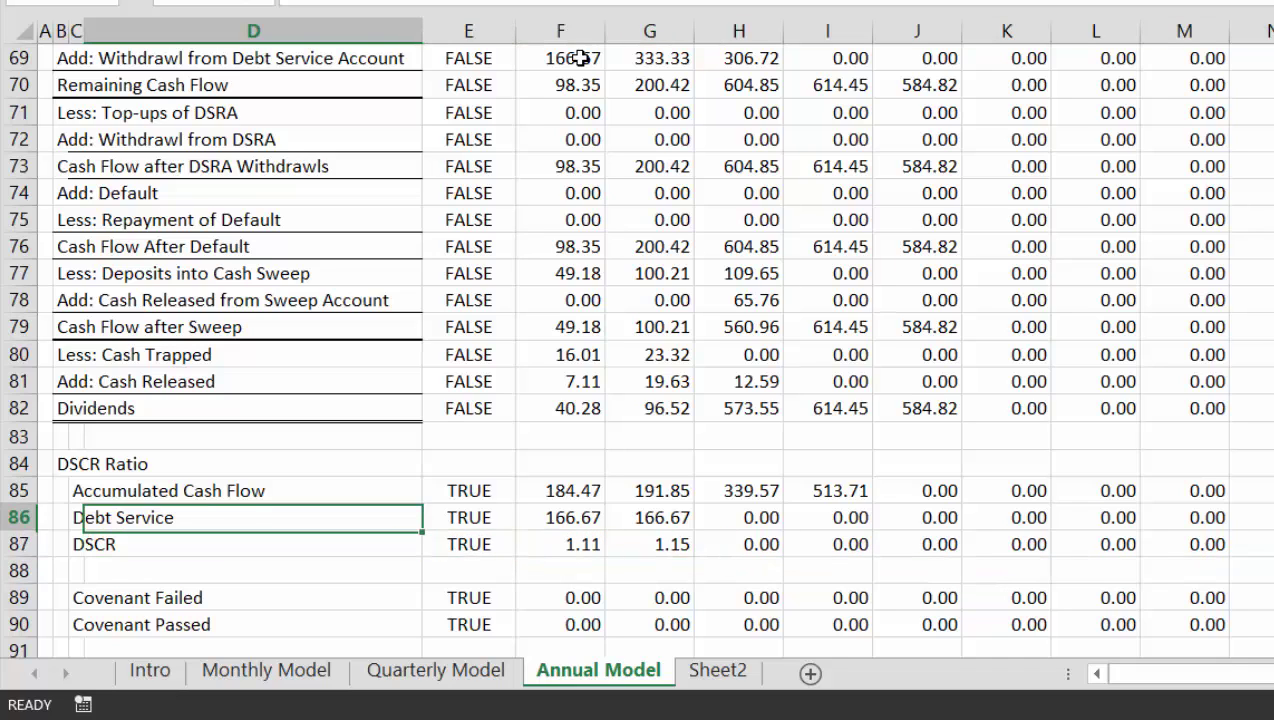
key(Up)
key(Up)
key(Up)
key(Up)
key(Up)
key(Up)
key(Up)
key(Up)
key(Up)
key(Up)
key(Up)
key(Up)
key(Up)
key(Up)
key(Up)
key(Up)
key(Up)
key(Up)
key(Up)
key(Up)
key(Up)
key(Up)
key(Up)
key(Up)
key(Up)
key(Up)
key(Up)
key(Up)
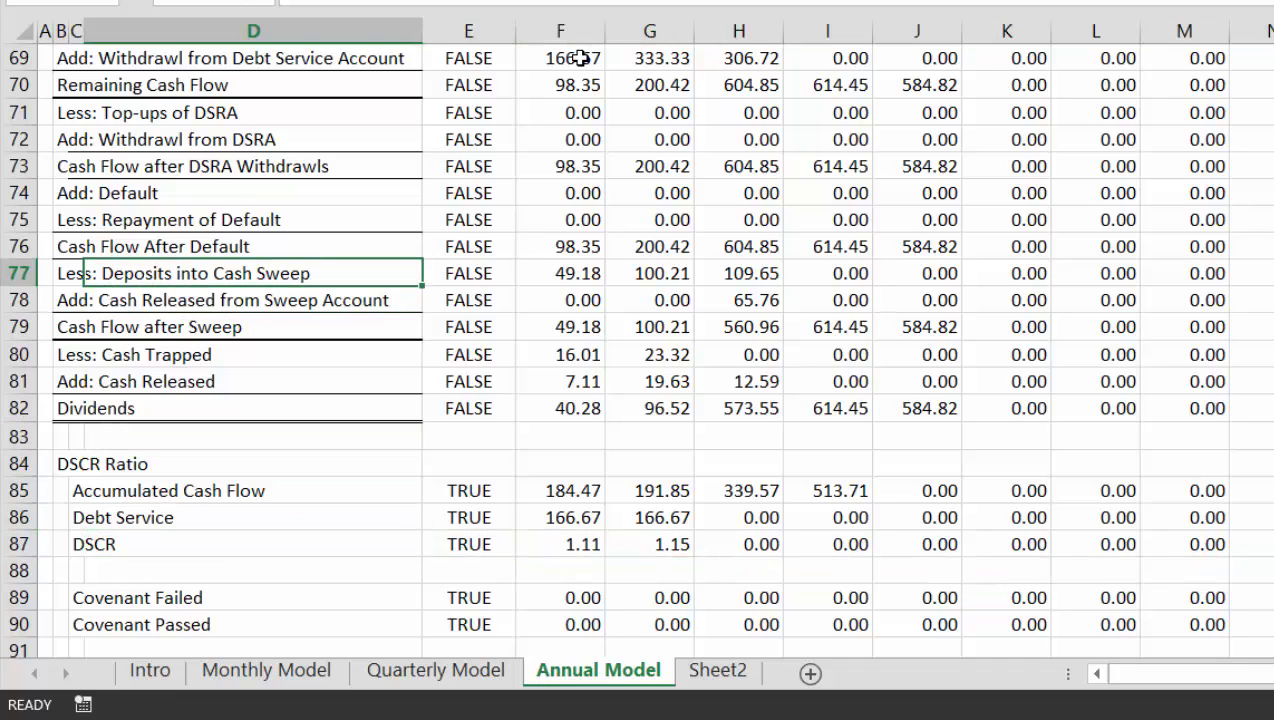
key(Up)
key(Up)
key(Up)
key(Up)
key(Up)
key(Up)
key(Up)
key(Up)
key(Up)
key(Up)
key(Up)
key(Up)
key(Up)
key(Up)
key(Up)
key(Up)
key(Up)
key(Up)
key(Up)
key(Up)
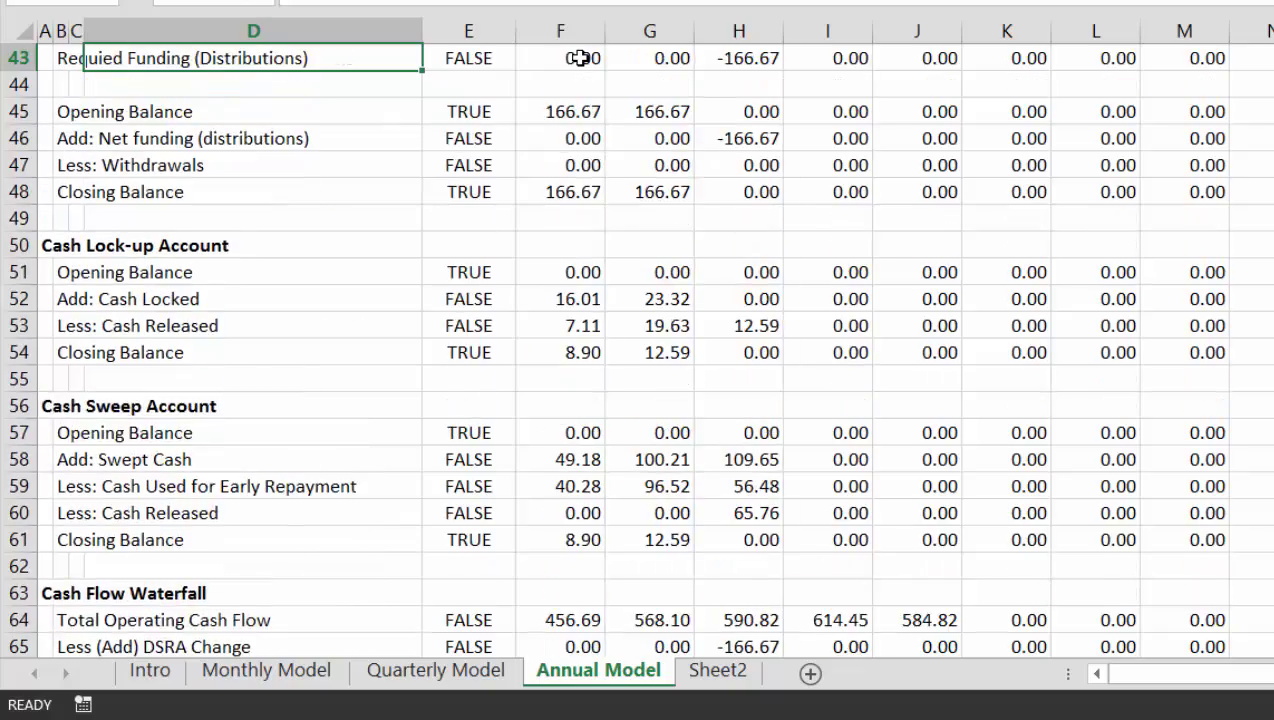
Check the annual sheet's account sections from the Debt Schedule down to the Cash Flow Waterfall.
key(Down)
key(Down)
key(Down)
key(Down)
key(Down)
key(Down)
key(Down)
key(Down)
key(Down)
key(Down)
key(Down)
key(Down)
key(Down)
key(Down)
key(Down)
key(Down)
key(Down)
key(Down)
key(Down)
key(Down)
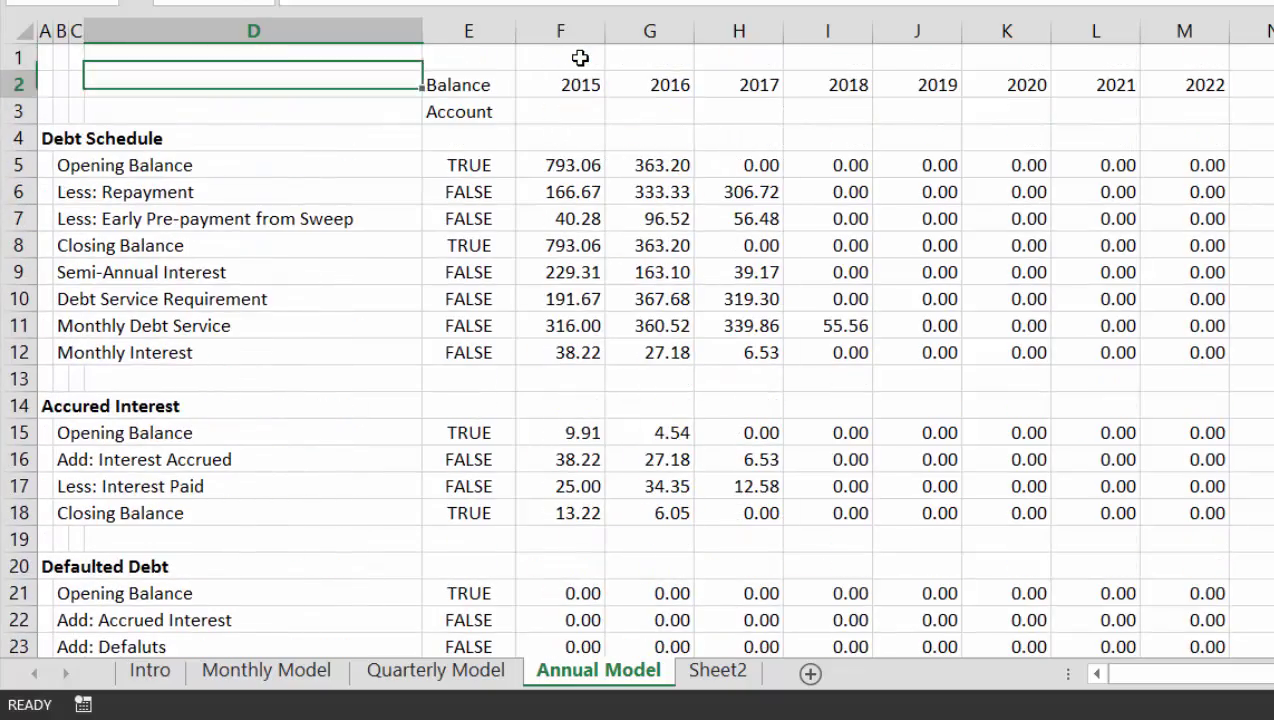
key(Down)
key(Down)
key(Down)
key(Down)
key(Down)
key(Down)
key(Down)
key(Down)
key(Down)
key(Down)
key(Down)
key(Down)
key(Down)
key(Down)
key(Down)
key(Down)
key(Down)
key(Down)
key(Down)
key(Down)
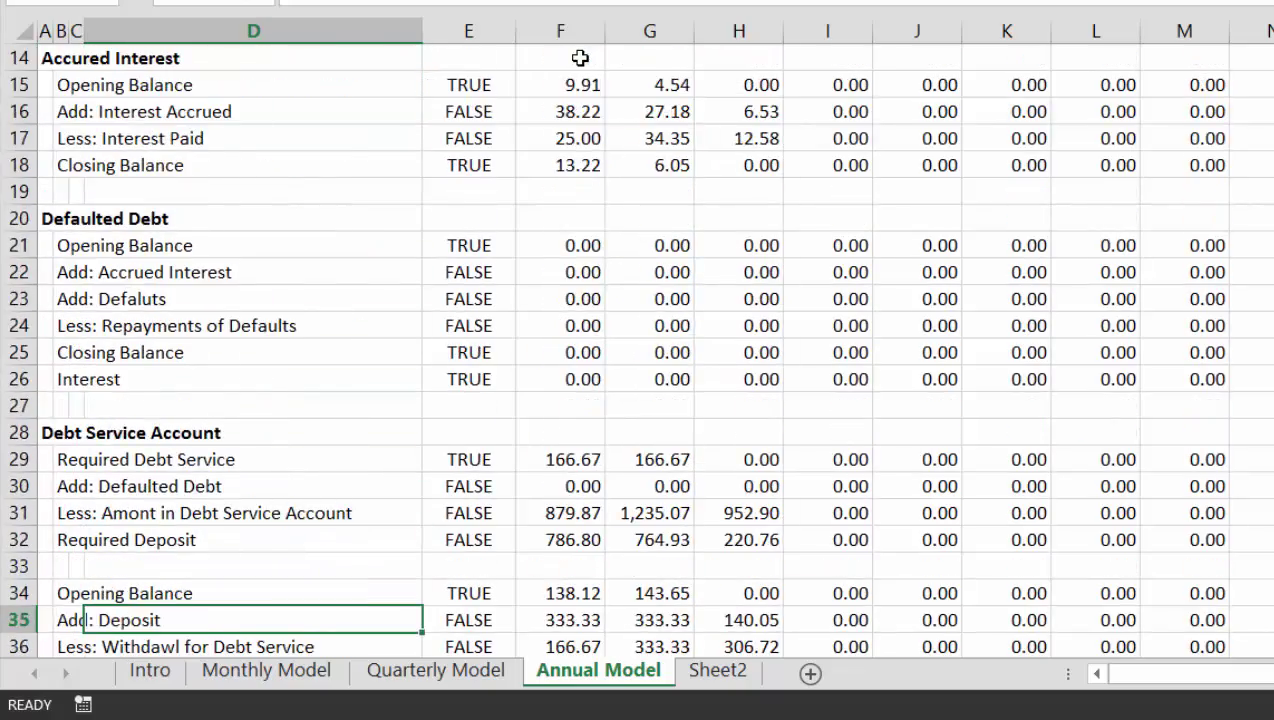
key(Down)
key(Down)
key(Down)
key(Down)
key(Down)
key(Down)
key(Down)
key(Down)
key(Down)
key(Down)
key(Down)
key(Down)
key(Down)
key(Down)
key(Down)
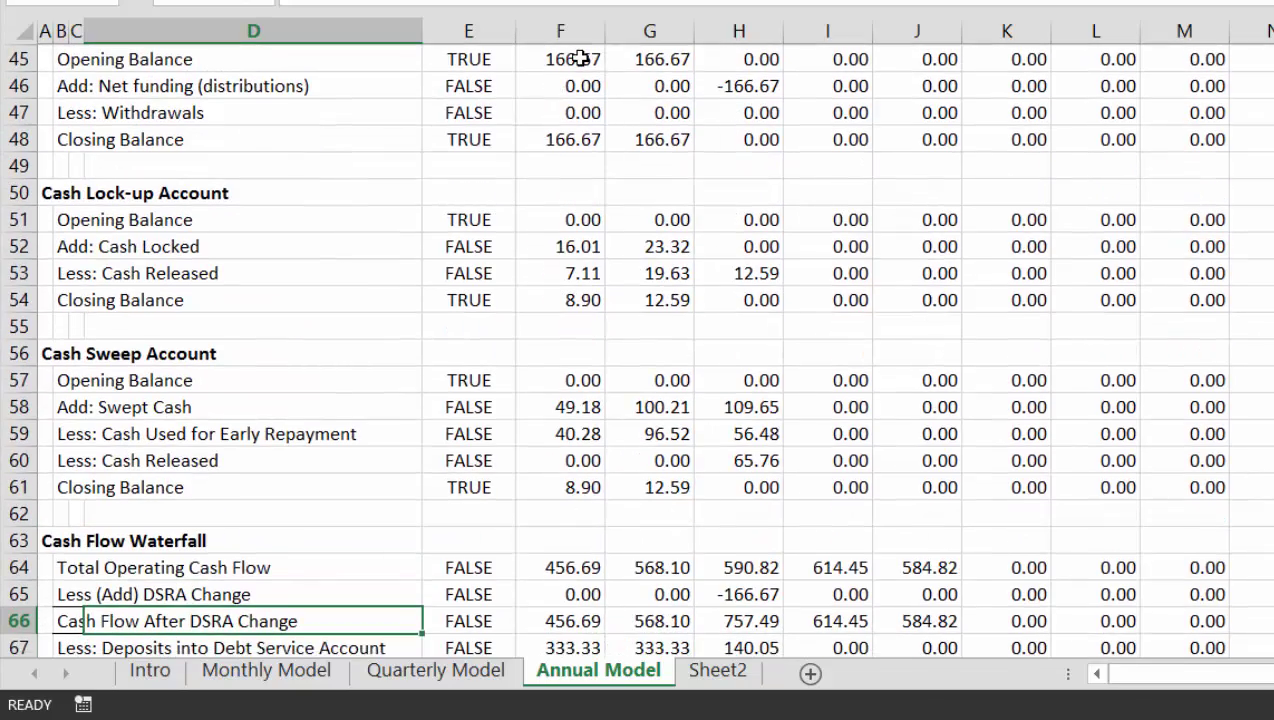
Examine the Cash Flow Waterfall rows 65 to 69, comparing the label formatting with the flag and year columns.
key(Up)
key(Up)
key(Up)
key(Up)
key(Up)
key(Up)
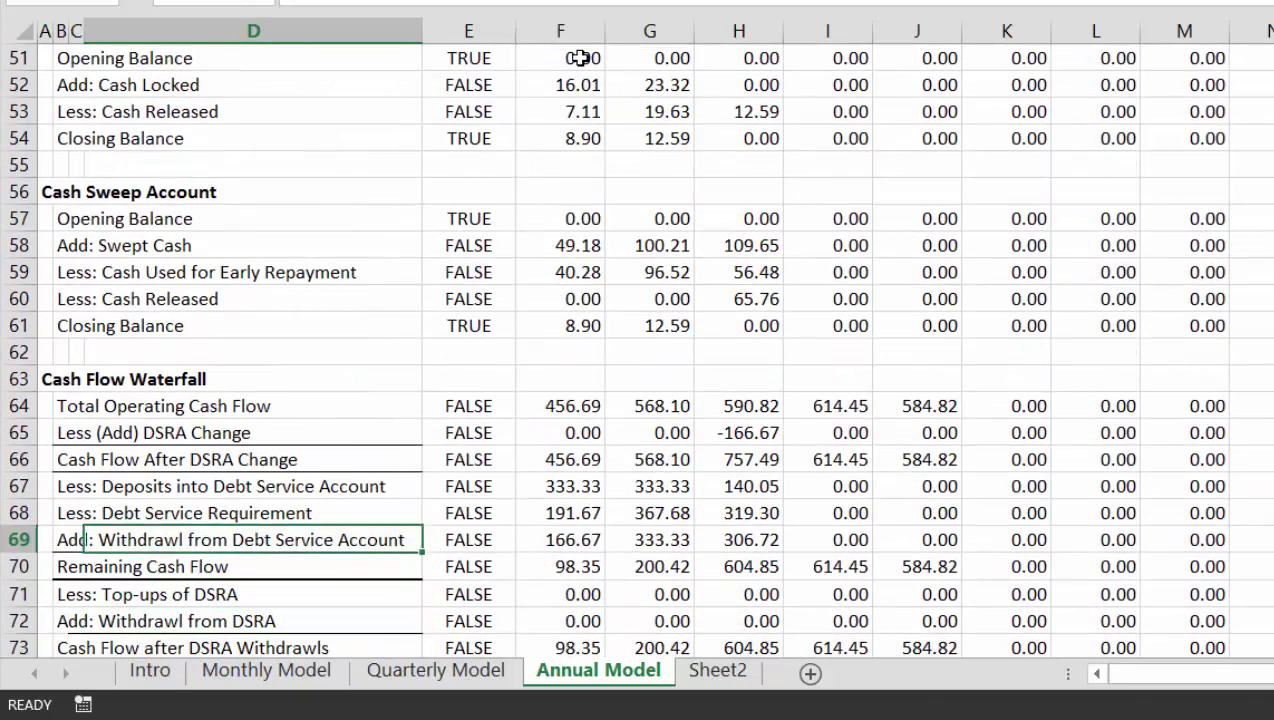
key(Right)
key(Right)
key(Left)
key(Left)
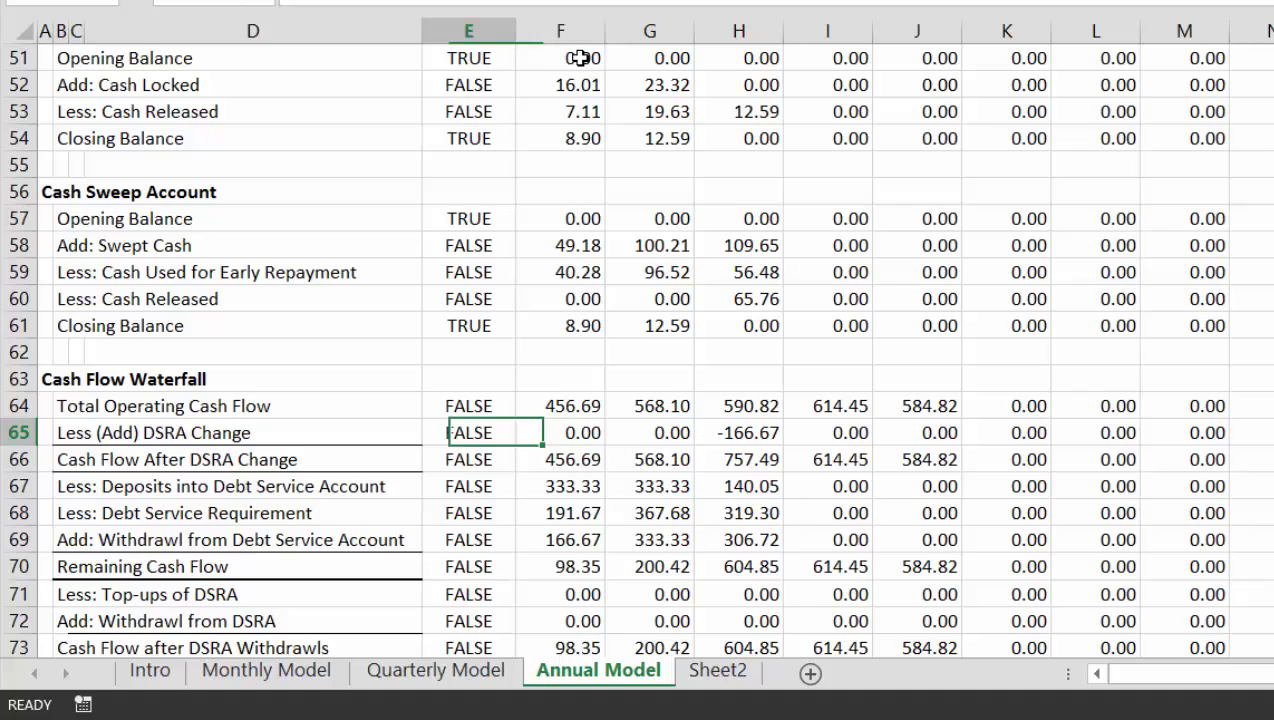
key(Right)
key(Right)
key(Right)
key(Right)
key(Down)
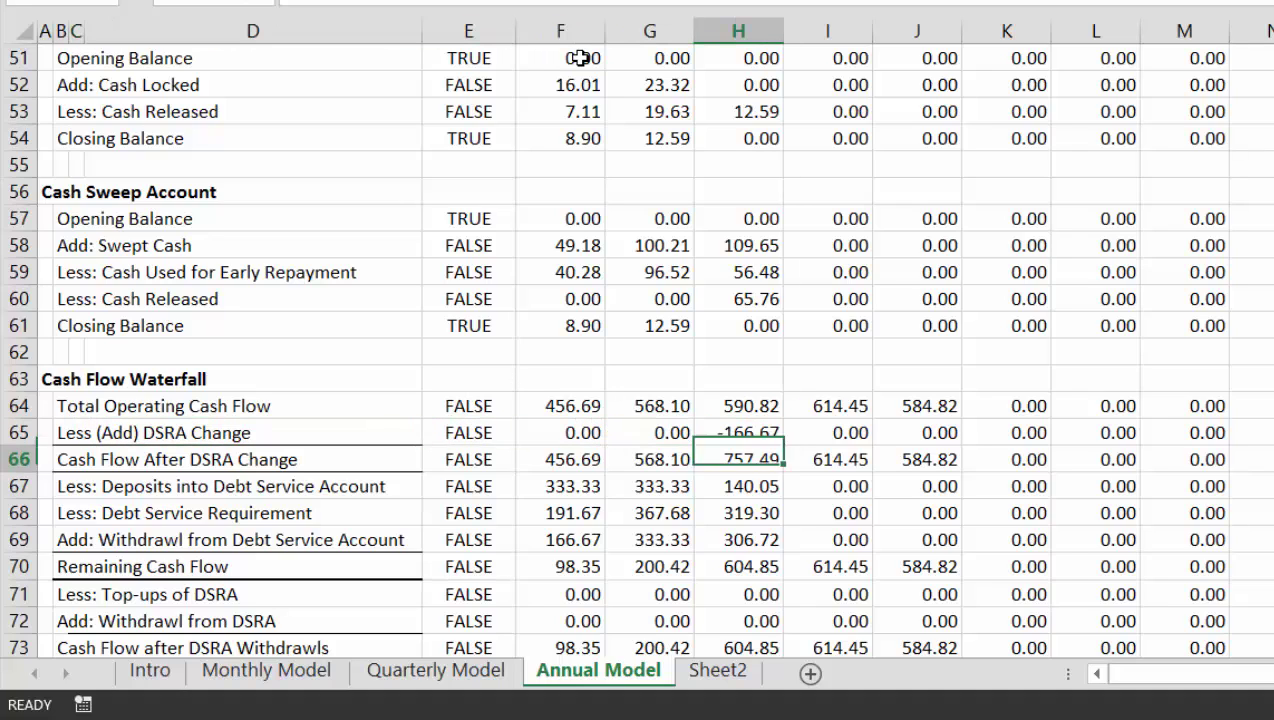
key(Down)
key(Left)
key(Left)
key(Up)
key(Left)
key(Down)
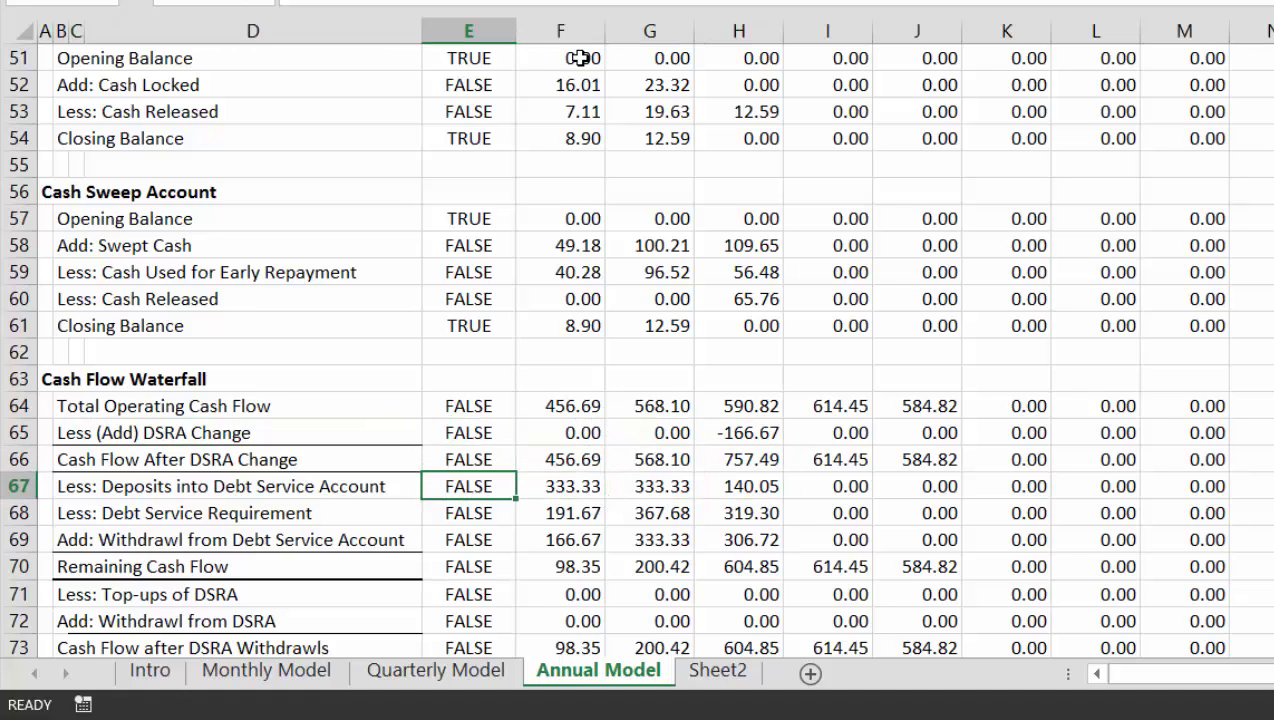
key(Left)
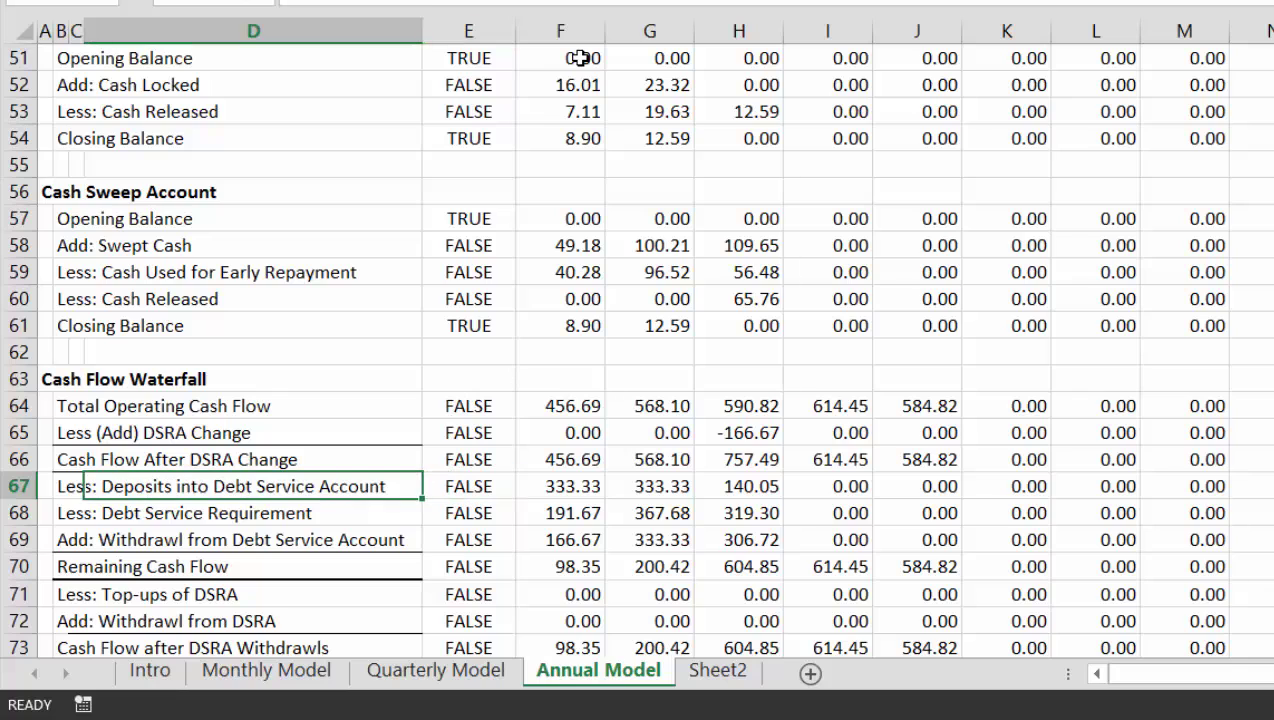
Copy the entire label column D of the annual sheet and make F1 the starting cell for pasting.
click(333, 18)
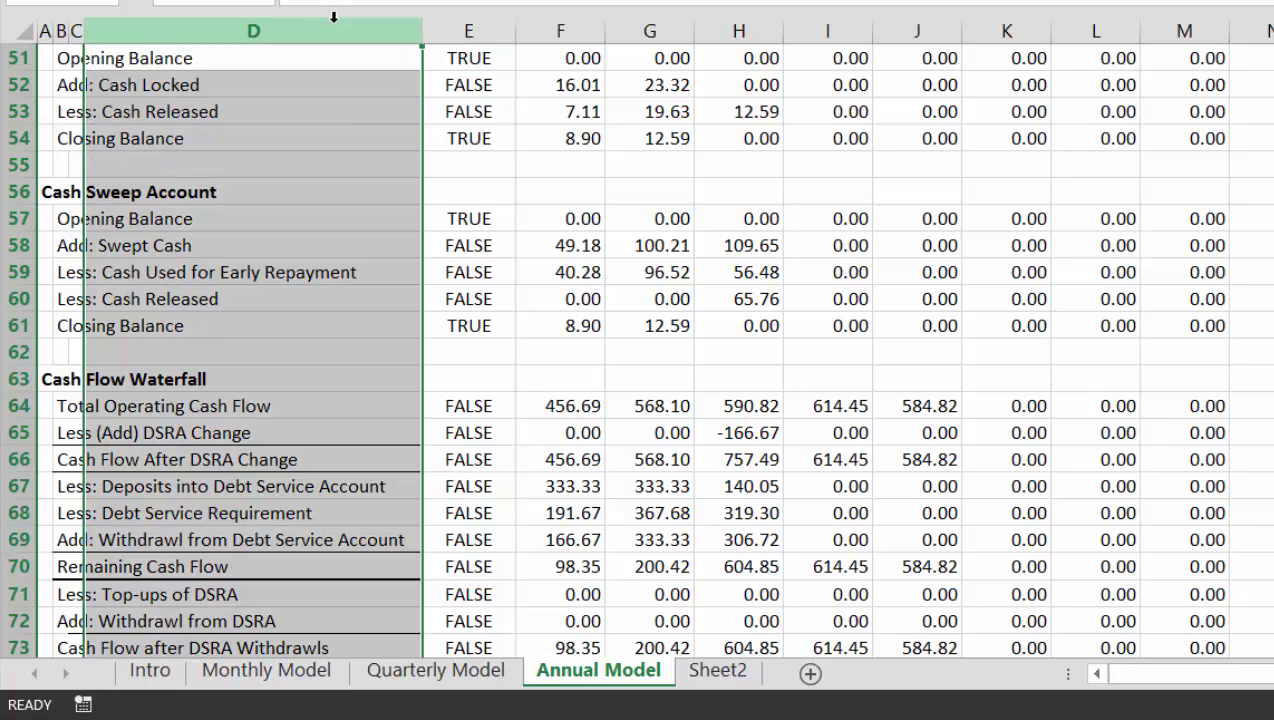
key(ctrl+c)
key(Right)
key(Right)
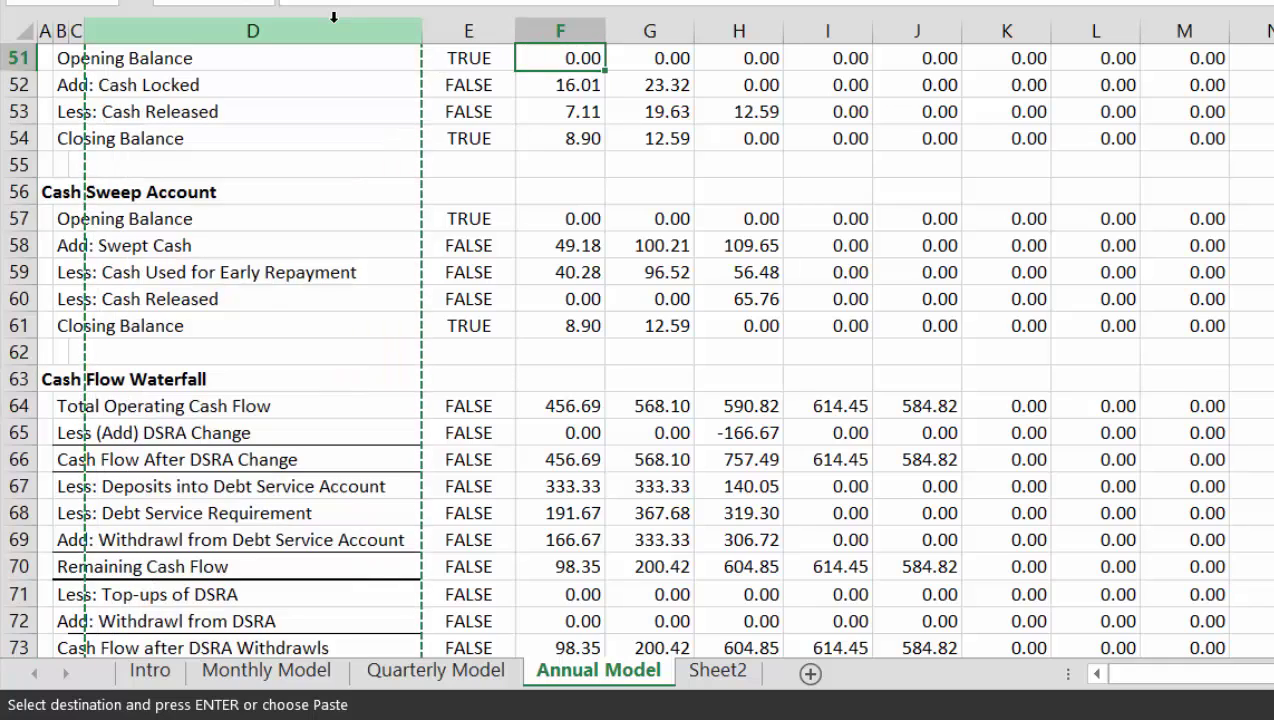
key(Up)
key(Up)
key(Up)
key(Up)
key(Up)
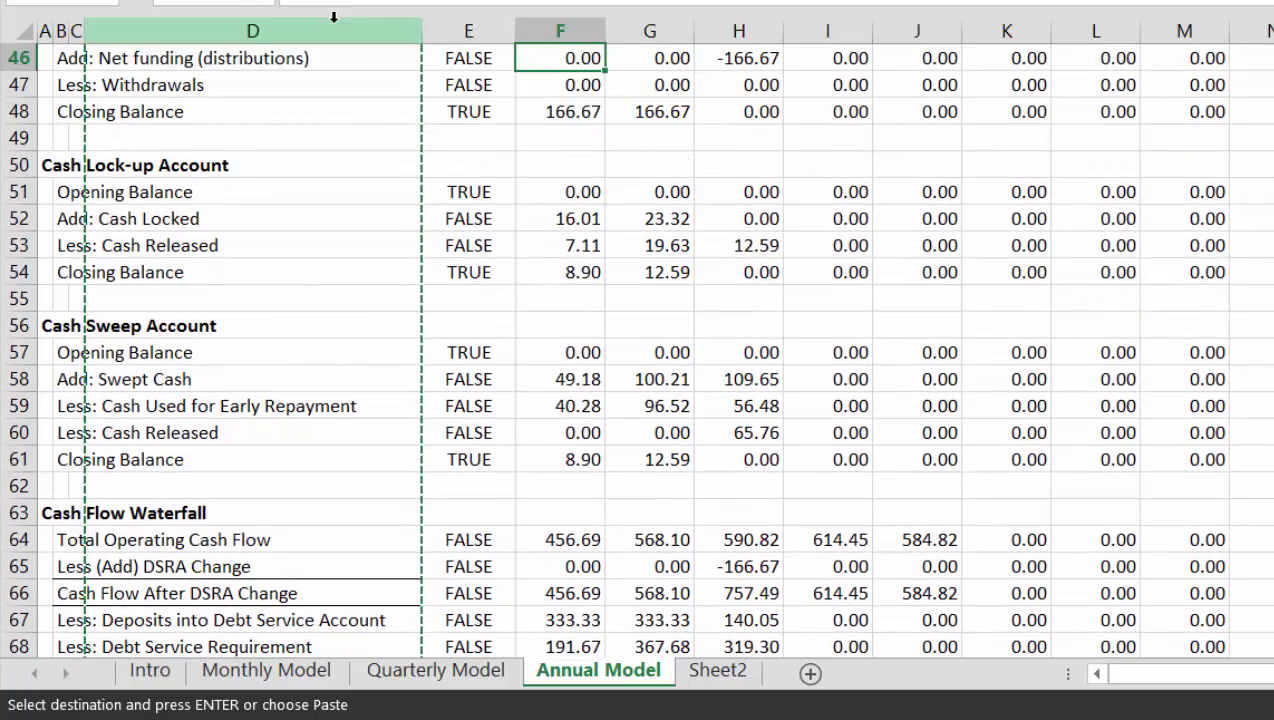
key(Up)
key(Up)
key(Up)
key(Up)
key(Up)
key(Up)
key(Up)
key(Up)
key(Up)
key(Up)
key(Up)
key(Up)
key(Up)
key(Up)
key(Up)
key(Up)
key(Up)
key(Up)
key(Up)
key(Up)
key(Up)
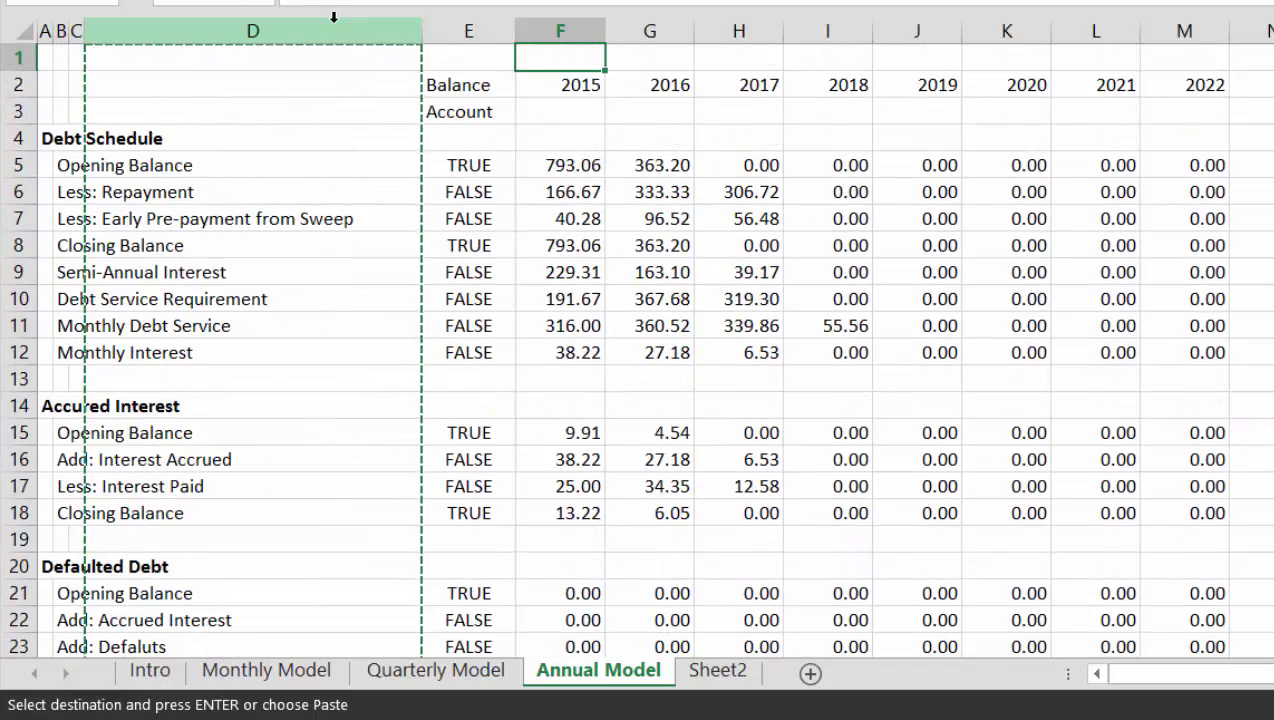
Try to paste only column D's formats across the year columns, starting from cell F1.
key(shift+Right)
key(shift+Right)
key(shift+Right)
key(shift+Right)
key(shift+Right)
key(shift+Right)
key(shift+Right)
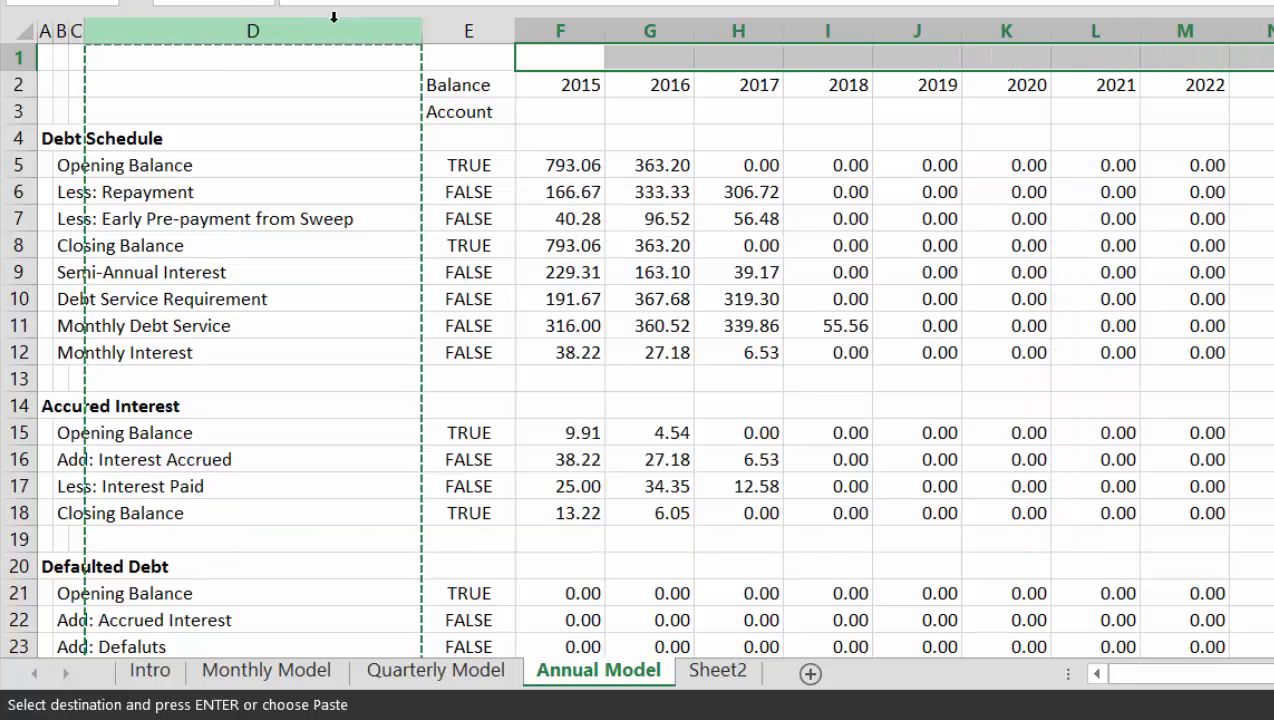
key(ctrl+alt+v)
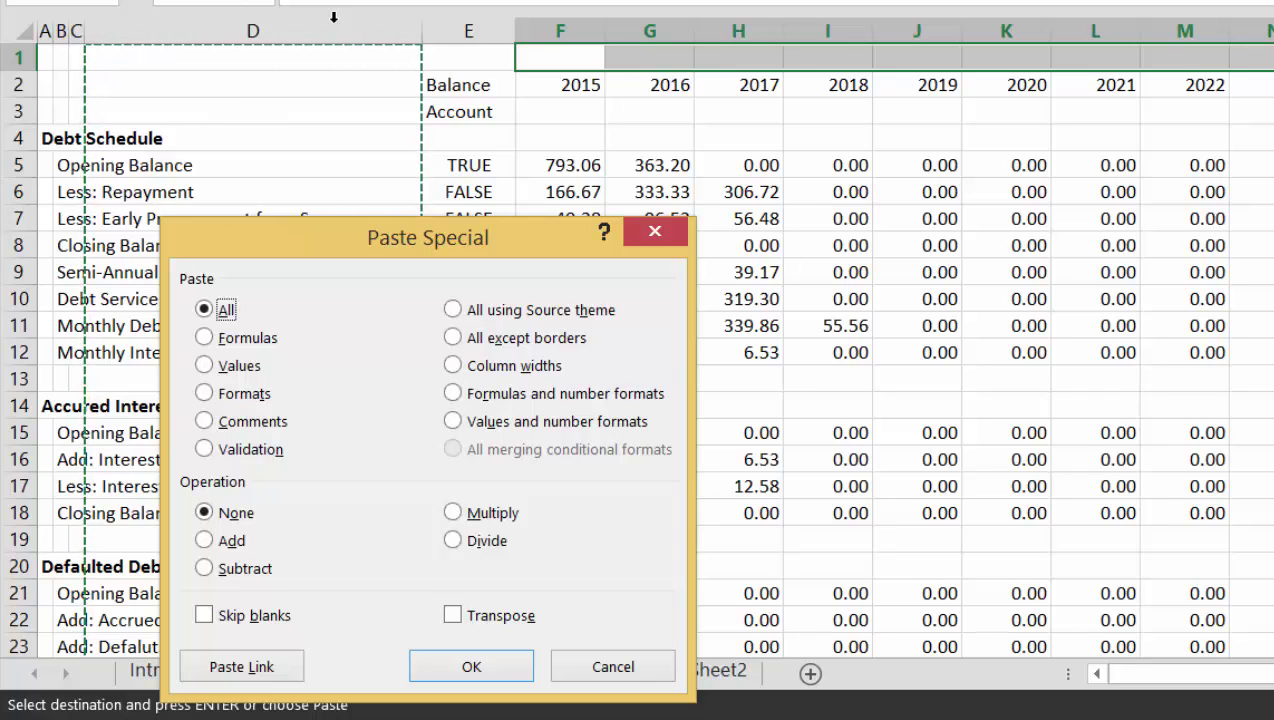
key(t)
key(Return)
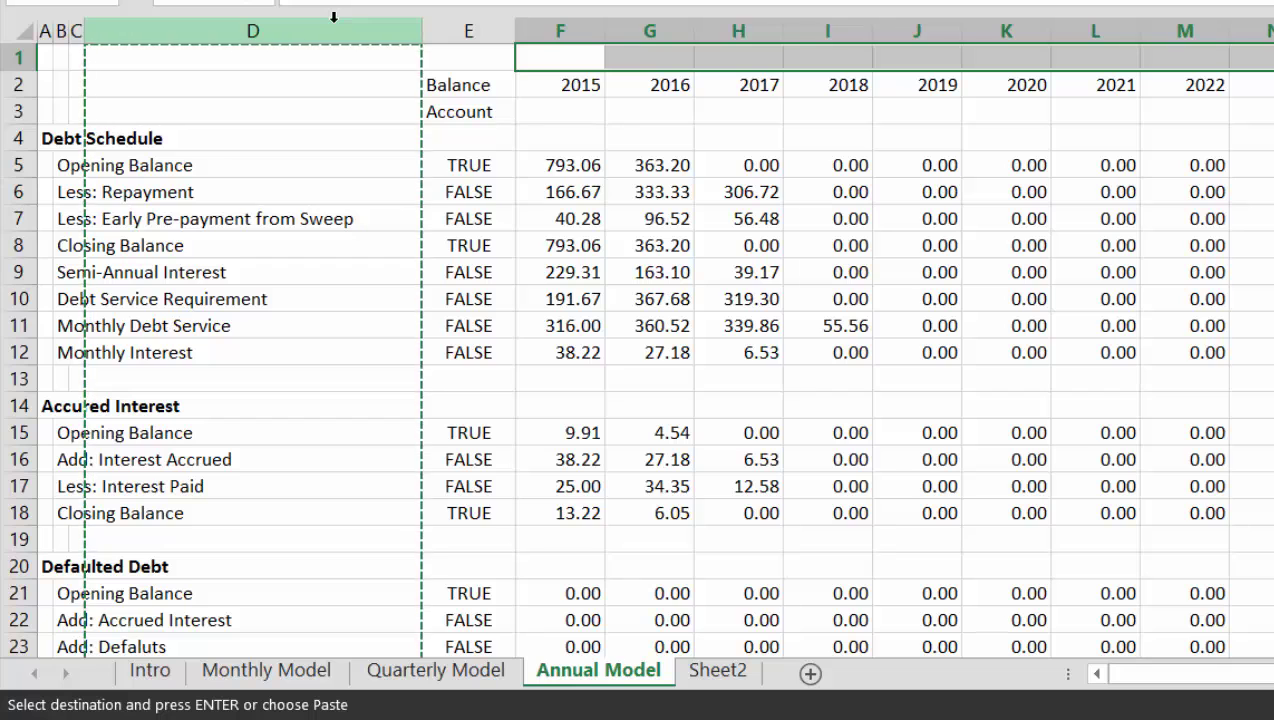
Check the year columns from the Debt Schedule down through the Cash Flow Waterfall for the label column's borders.
key(Down)
key(Down)
key(Down)
key(Down)
key(Down)
key(Down)
key(Down)
key(Down)
key(Down)
key(Down)
key(Down)
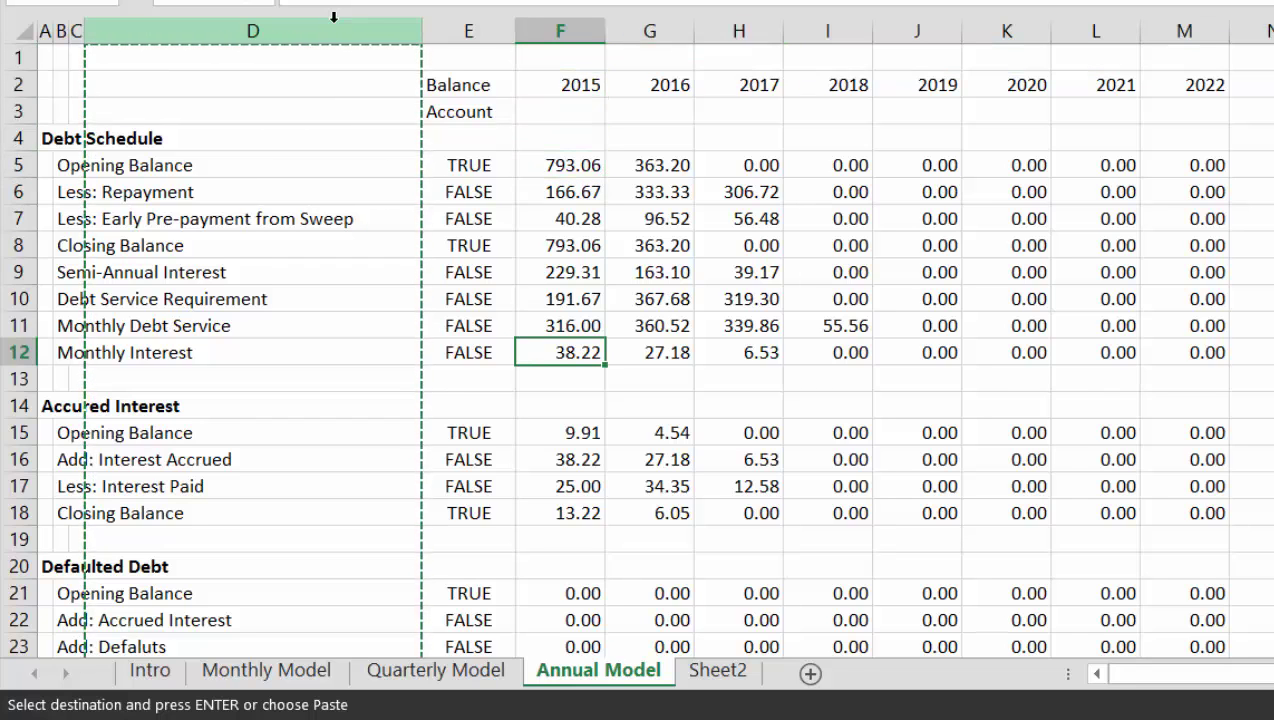
key(Down)
key(Down)
key(Down)
key(Down)
key(Down)
key(Down)
key(Down)
key(Down)
key(Down)
key(Down)
key(Down)
key(Down)
key(Down)
key(Down)
key(Down)
key(Down)
key(Down)
key(Down)
key(Down)
key(Down)
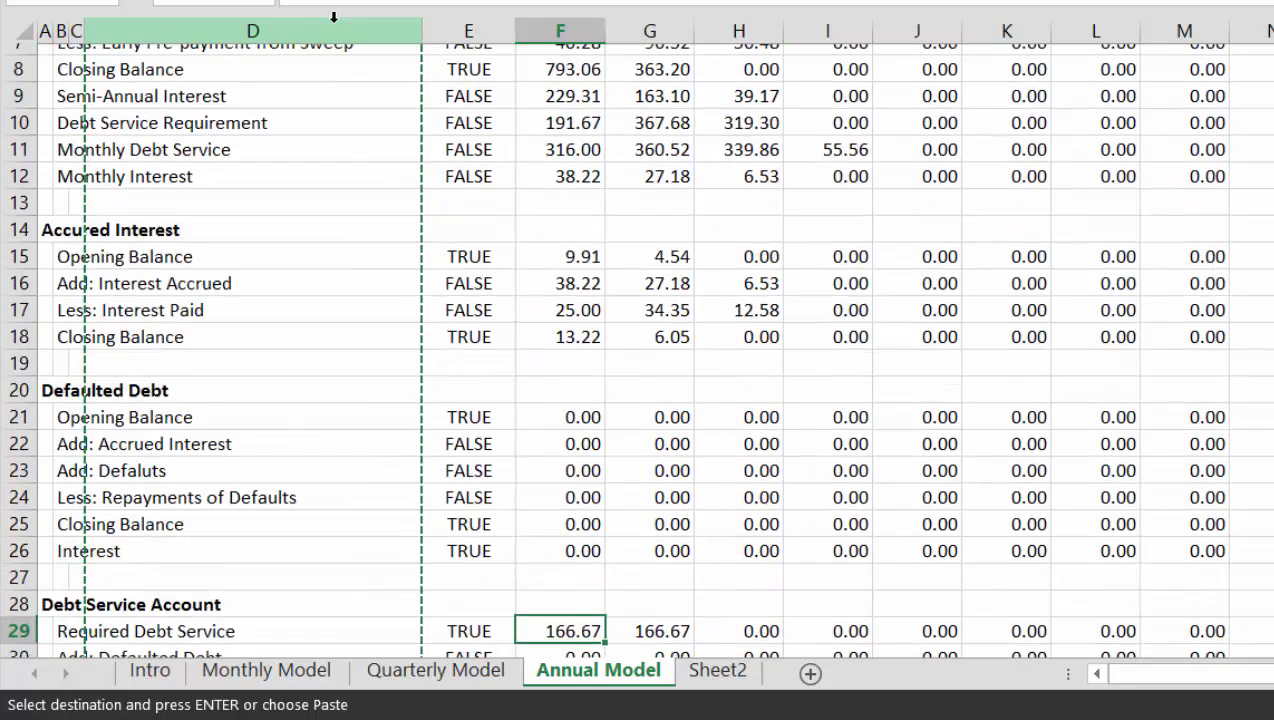
key(Down)
key(Down)
key(Down)
key(Down)
key(Down)
key(Down)
key(Down)
key(Down)
key(Down)
key(Down)
key(Down)
key(Down)
key(Down)
key(Down)
key(Down)
key(Down)
key(Down)
key(Down)
key(Down)
key(Down)
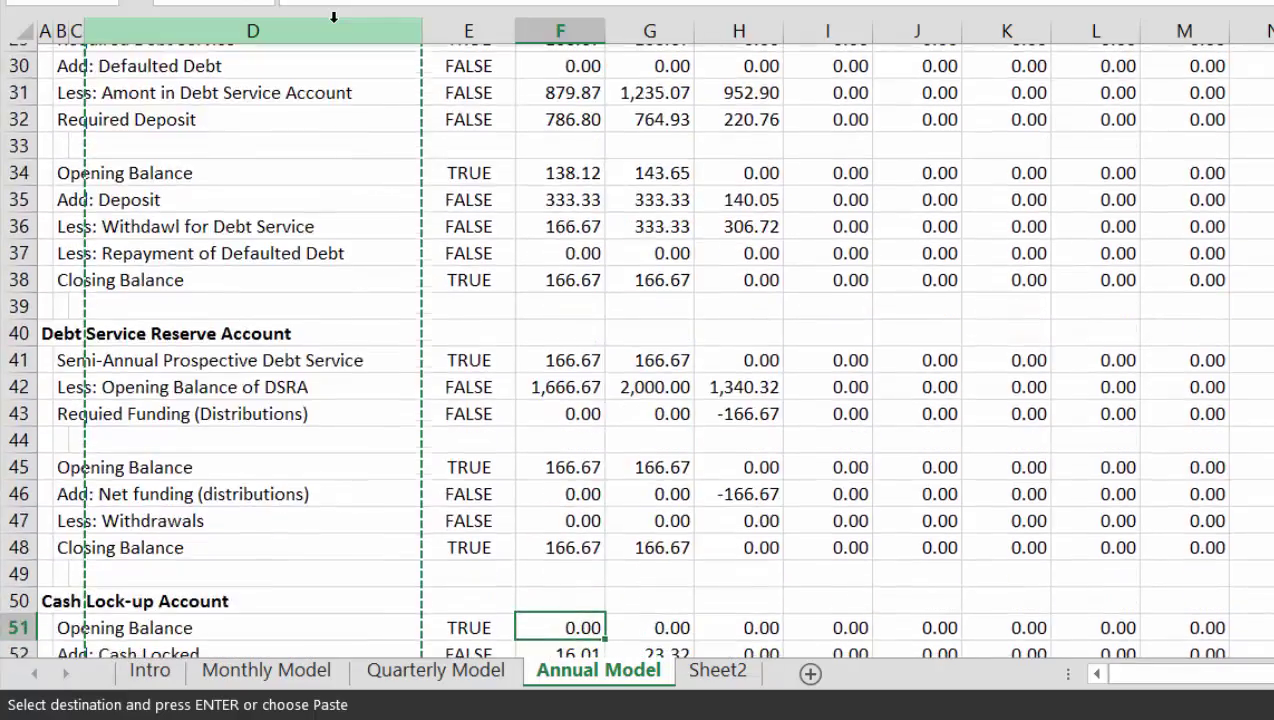
key(Down)
key(Down)
key(Down)
key(Down)
key(Down)
key(Down)
key(Down)
key(Down)
key(Down)
key(Down)
key(Down)
key(Down)
key(Down)
key(Down)
key(Down)
key(Down)
key(Down)
key(Down)
key(Down)
key(Down)
key(Up)
key(Up)
key(Up)
key(Up)
key(Up)
key(Up)
key(Up)
key(Up)
key(Up)
key(Up)
key(Up)
key(Up)
key(Up)
key(Up)
key(Up)
key(Up)
key(Up)
key(Up)
key(Up)
key(Up)
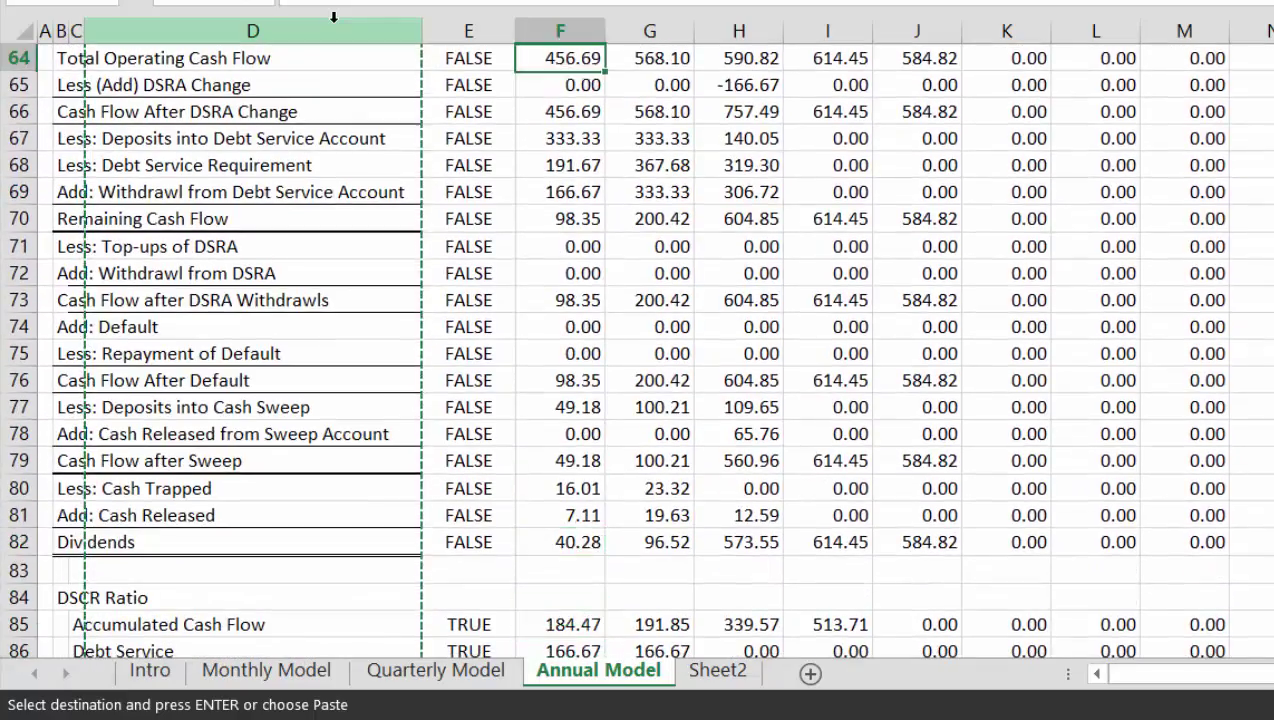
Paste only column D's formats onto all the year columns, covering row 1 down through the Dividends row 82.
key(ctrl+Up)
key(ctrl+Up)
key(ctrl+Up)
key(ctrl+Up)
key(ctrl+Up)
key(ctrl+Up)
key(ctrl+Up)
key(ctrl+Up)
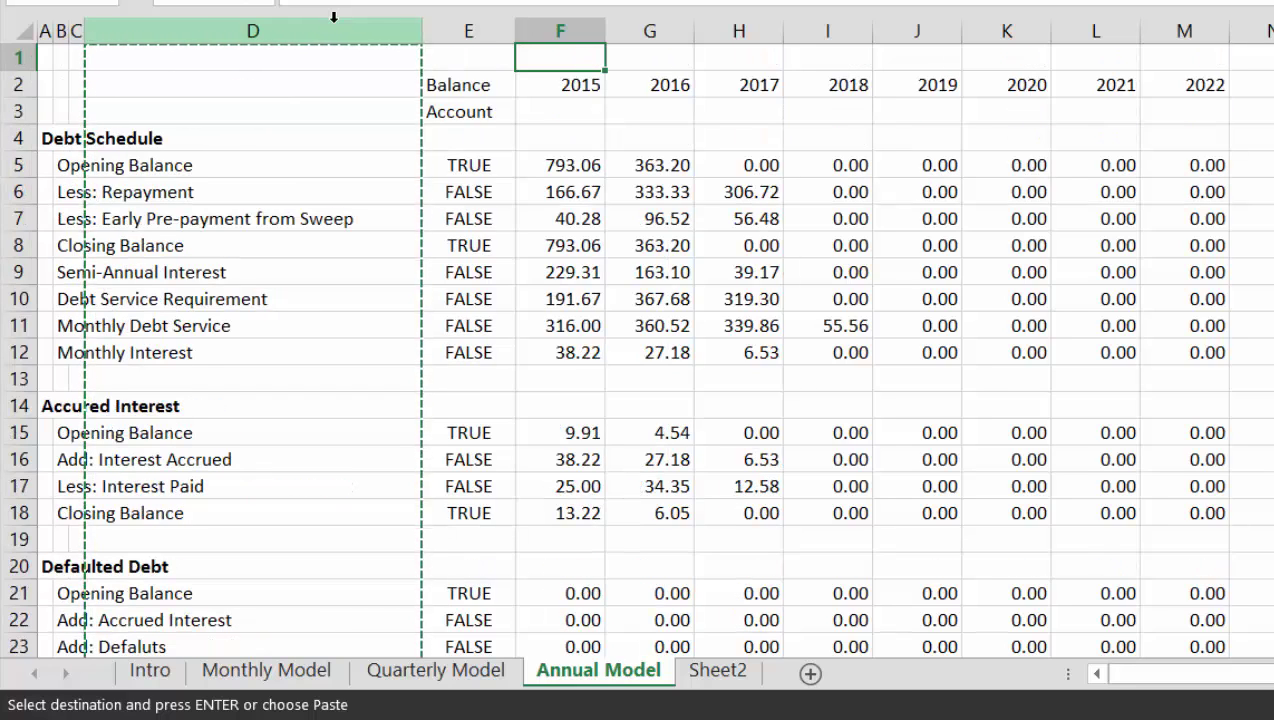
key(shift+Right)
key(shift+Right)
key(shift+Right)
key(shift+Right)
key(shift+Right)
key(shift+Right)
key(shift+Right)
key(shift+Right)
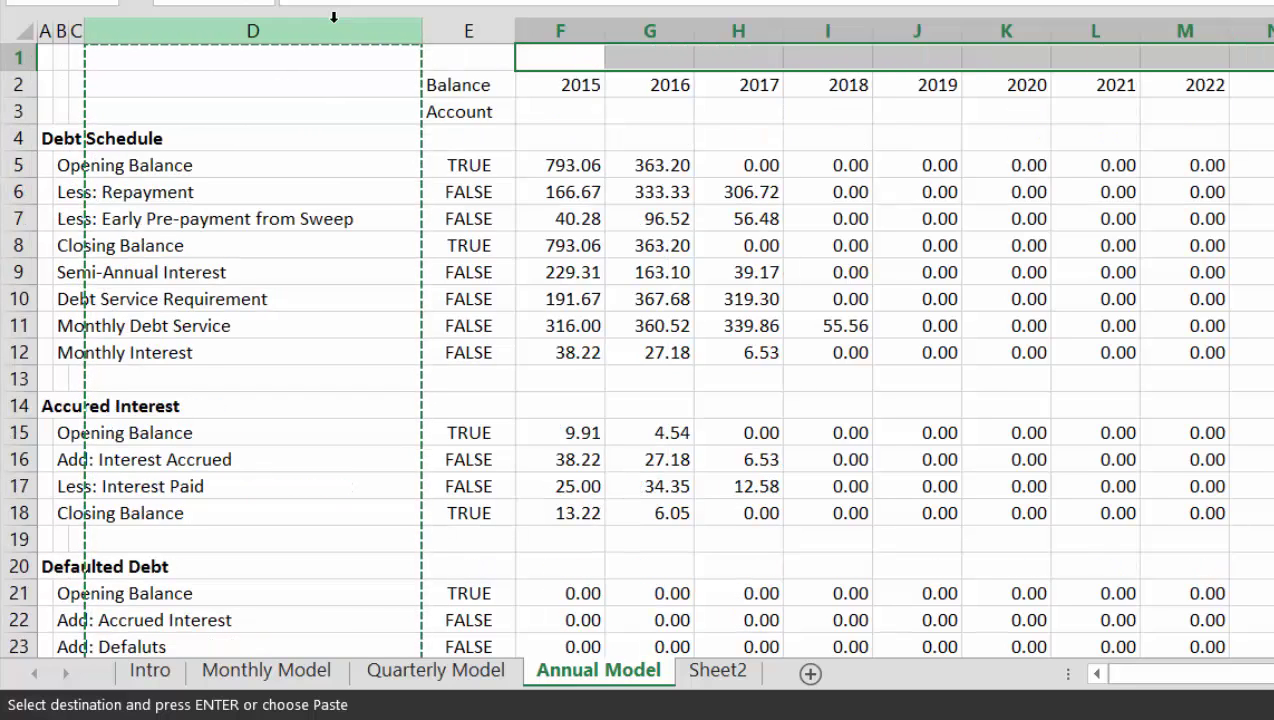
key(shift+Down)
key(shift+Down)
key(shift+Down)
key(shift+Down)
key(shift+Down)
key(shift+Down)
key(shift+Down)
key(shift+Down)
key(shift+Down)
key(shift+Down)
key(shift+Down)
key(shift+Down)
key(shift+Down)
key(shift+Down)
key(shift+Down)
key(shift+Down)
key(shift+Down)
key(shift+Down)
key(shift+Down)
key(shift+Down)
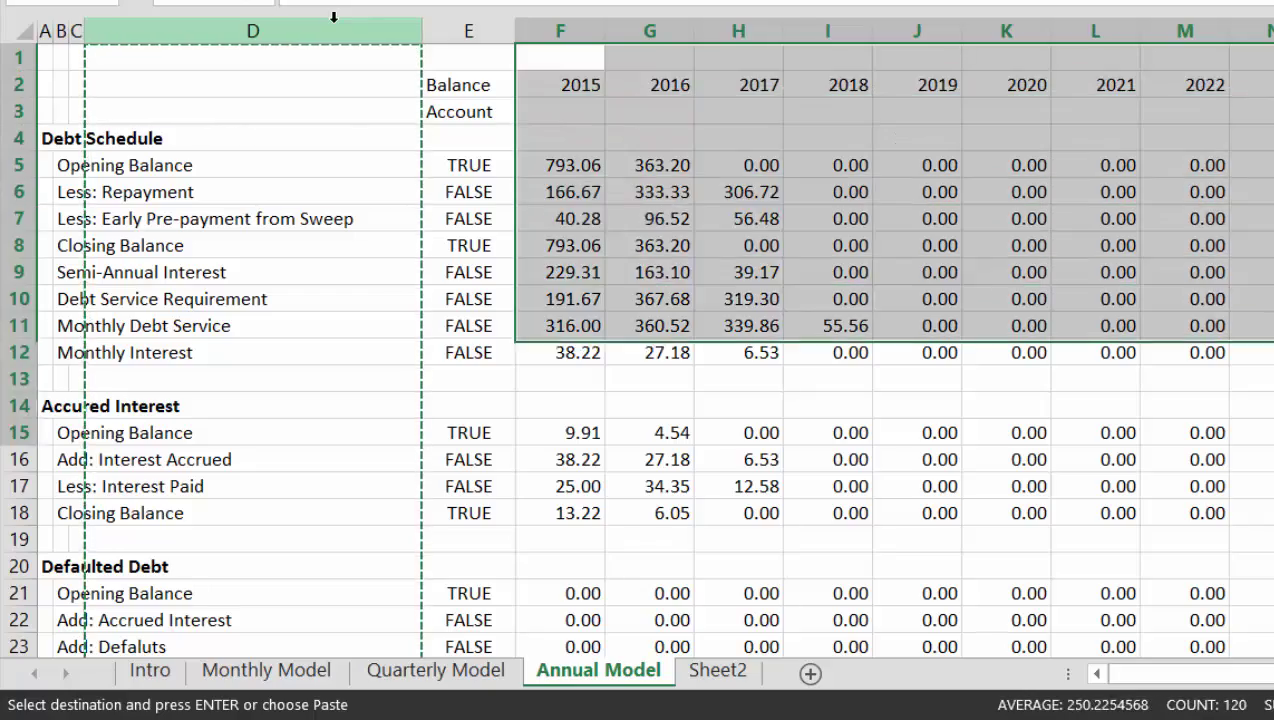
key(shift+Down)
key(shift+Down)
key(shift+Down)
key(shift+Down)
key(shift+Down)
key(shift+Down)
key(shift+Down)
key(shift+Down)
key(shift+Down)
key(shift+Down)
key(shift+Down)
key(shift+Down)
key(shift+Down)
key(shift+Down)
key(shift+Down)
key(shift+Down)
key(shift+Down)
key(shift+Down)
key(shift+Down)
key(shift+Down)
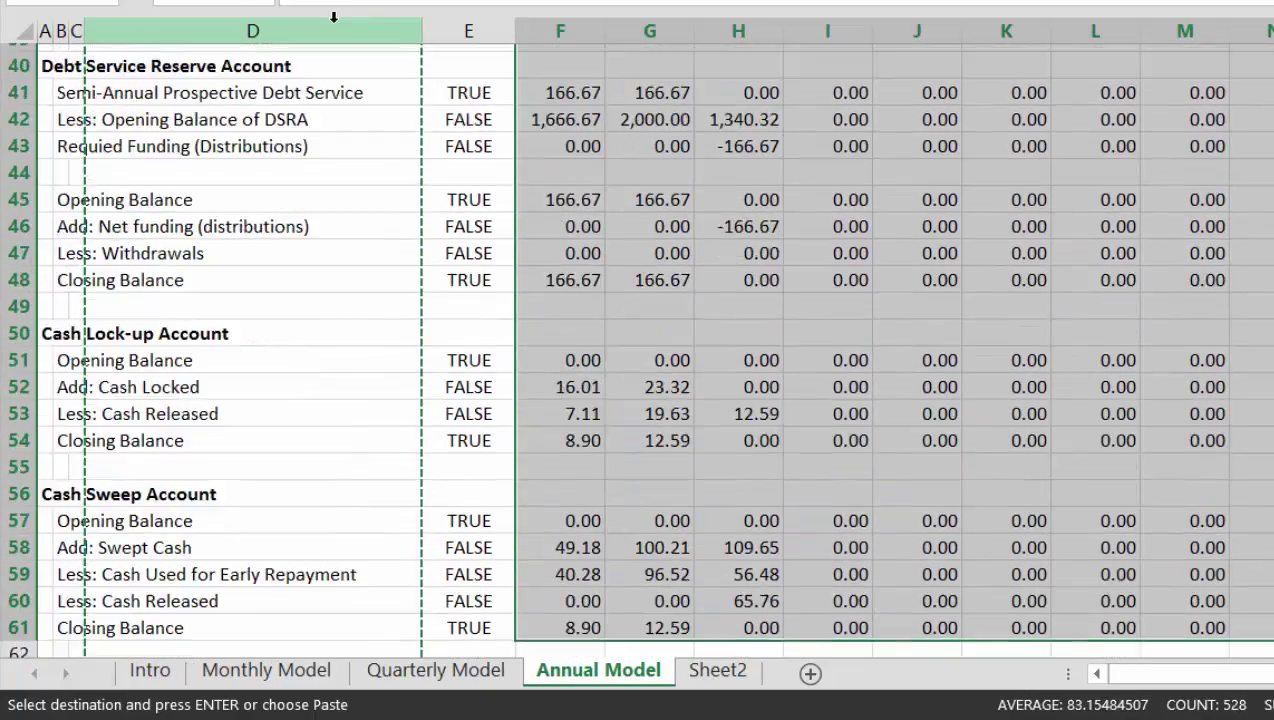
key(shift+Up)
key(shift+Up)
key(shift+Up)
key(shift+Up)
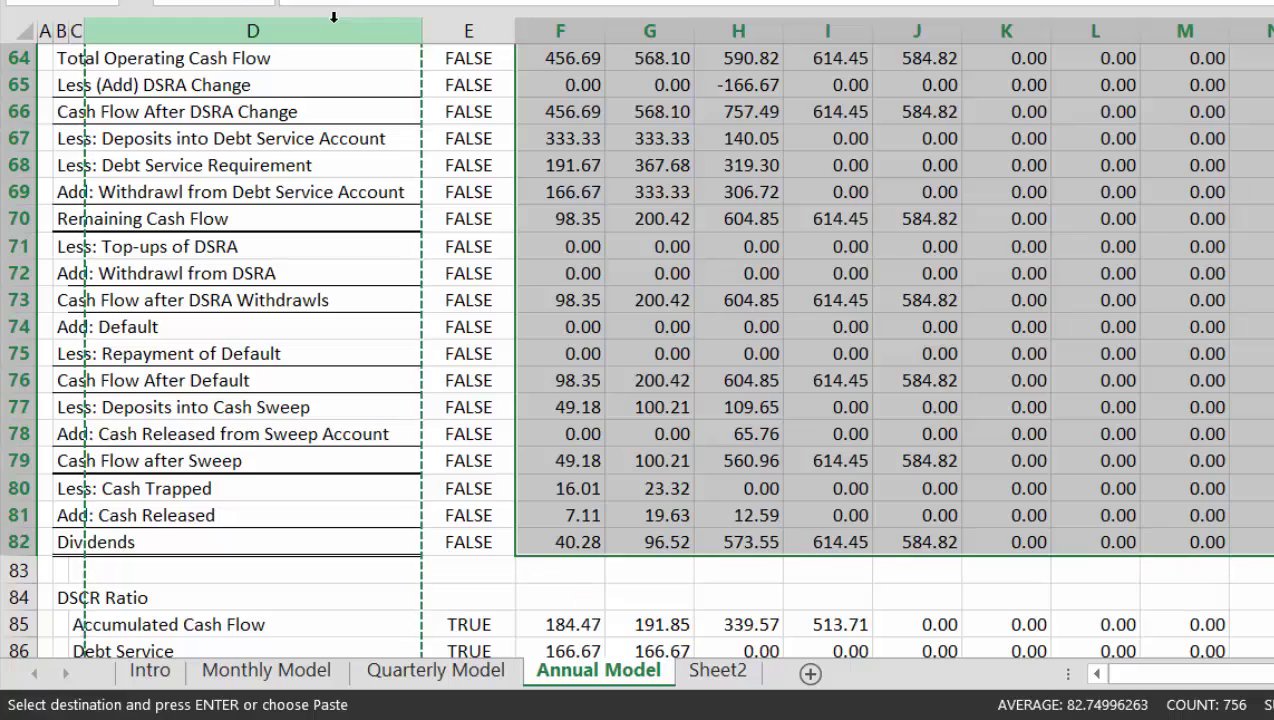
key(ctrl+alt+v)
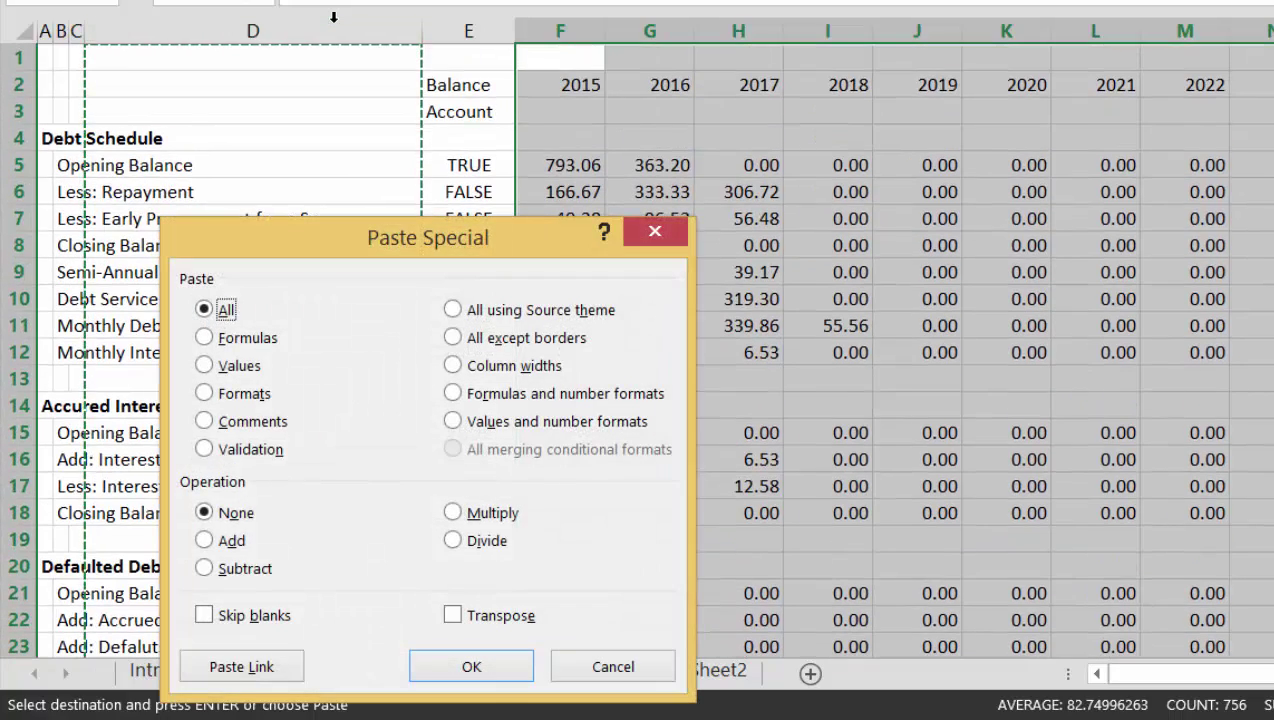
key(t)
key(Return)
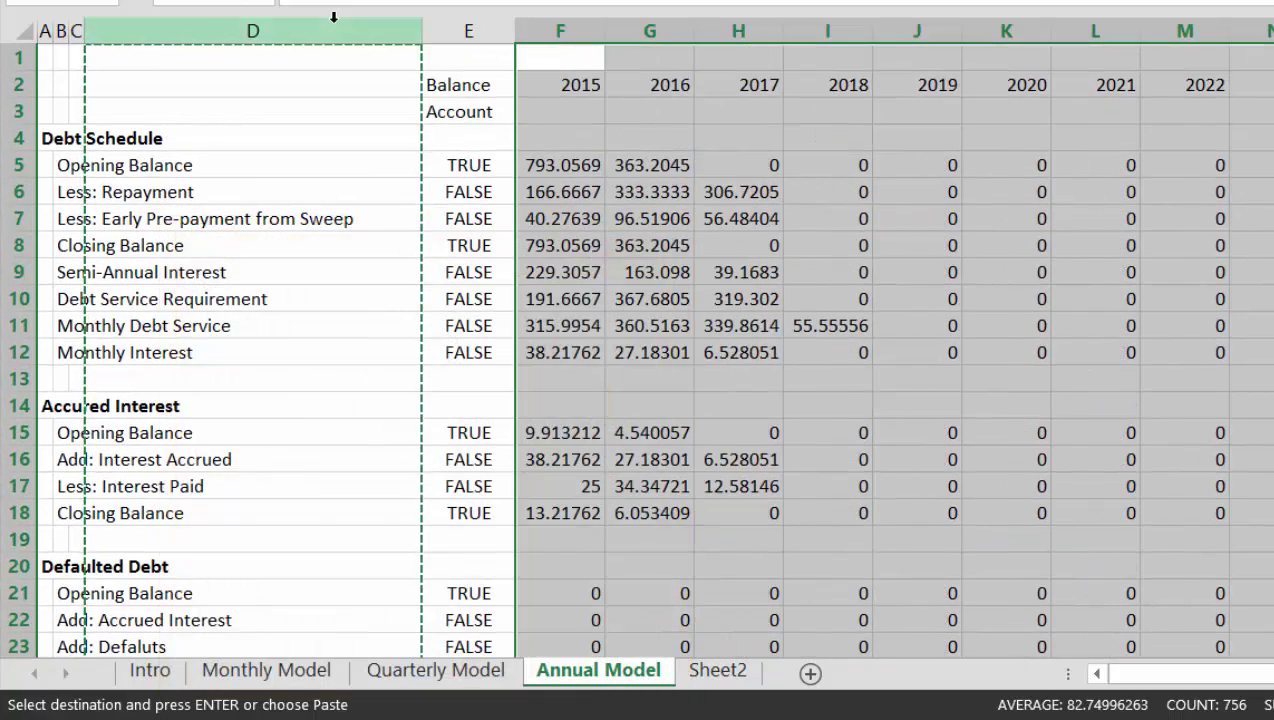
Format the figures in all year columns, from the Debt Schedule through the Cash Flow Waterfall, as comma-separated numbers with two decimals.
key(Down)
key(Down)
key(Down)
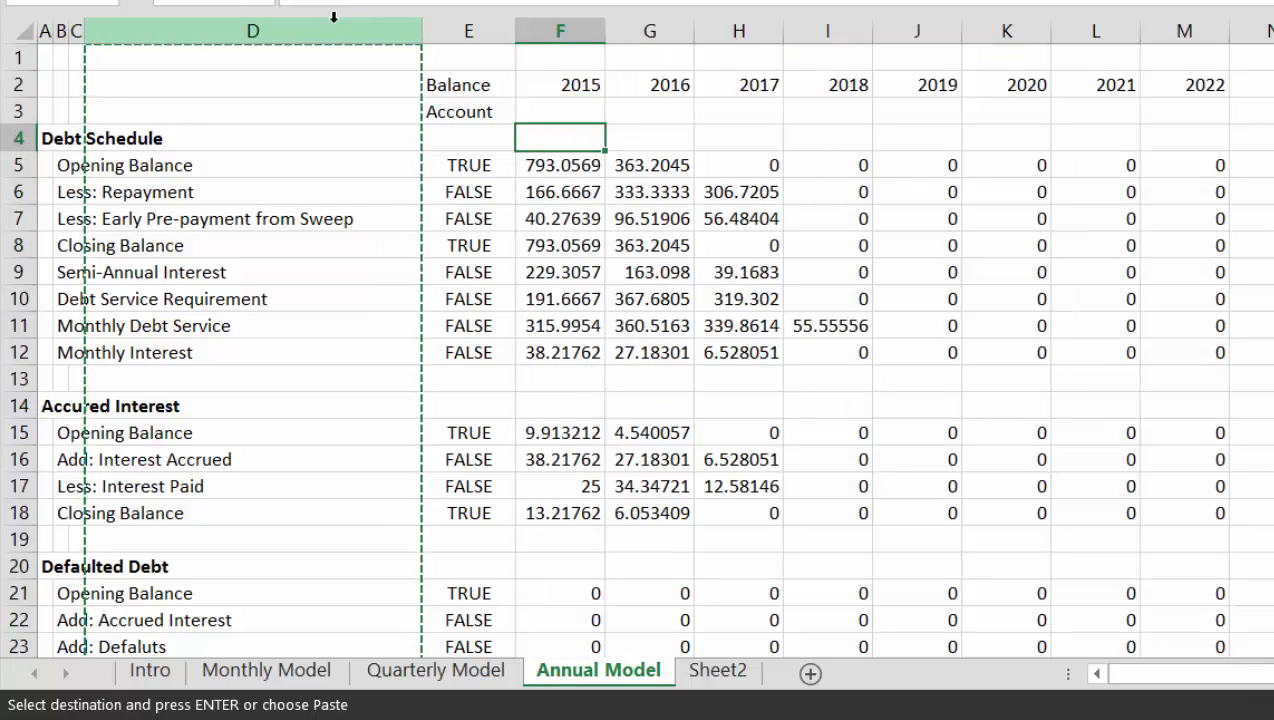
key(Down)
key(shift+Down)
key(shift+Down)
key(shift+Down)
key(shift+Down)
key(shift+Down)
key(shift+Down)
key(shift+Down)
key(shift+Down)
key(shift+Down)
key(shift+Down)
key(shift+Down)
key(shift+Down)
key(shift+Down)
key(shift+Down)
key(shift+Down)
key(shift+Down)
key(shift+Down)
key(shift+Down)
key(shift+Down)
key(shift+Down)
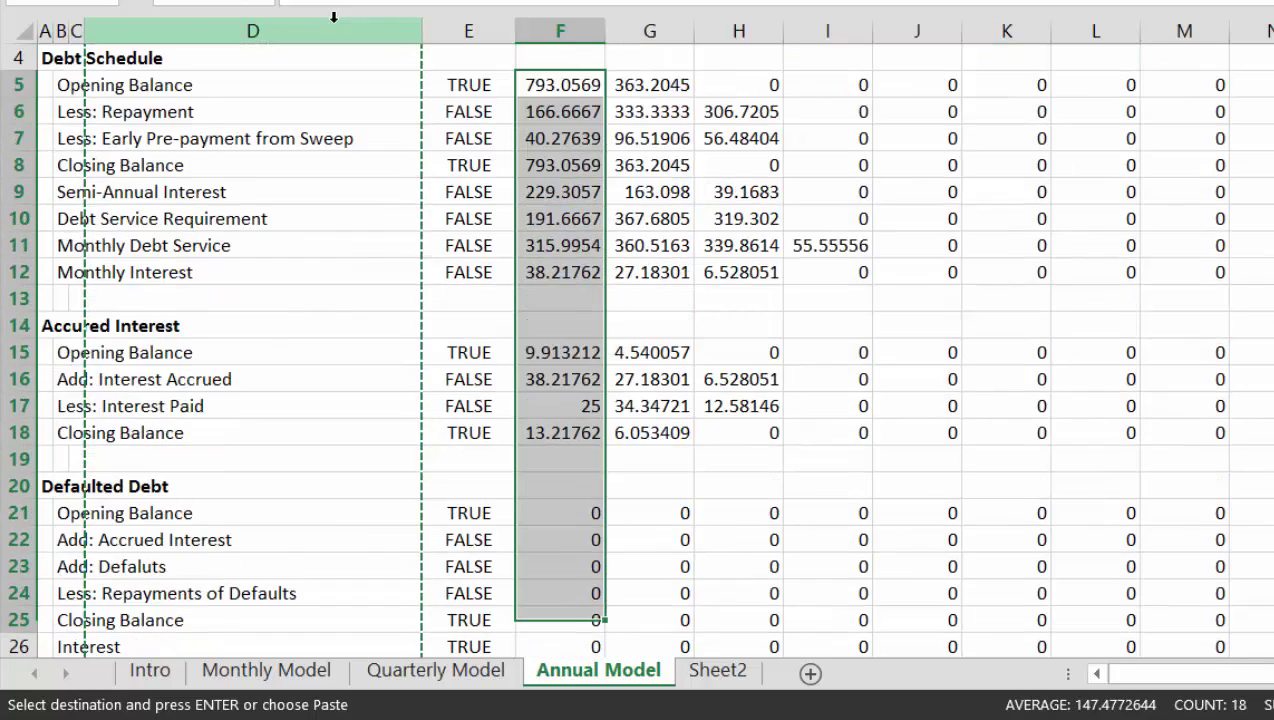
key(shift+Down)
key(shift+Down)
key(shift+Down)
key(shift+Down)
key(shift+Down)
key(shift+Down)
key(shift+Down)
key(shift+Down)
key(shift+Down)
key(shift+Down)
key(shift+Down)
key(shift+Down)
key(shift+Down)
key(shift+Down)
key(shift+Down)
key(shift+Down)
key(shift+Down)
key(shift+Down)
key(shift+Down)
key(shift+Down)
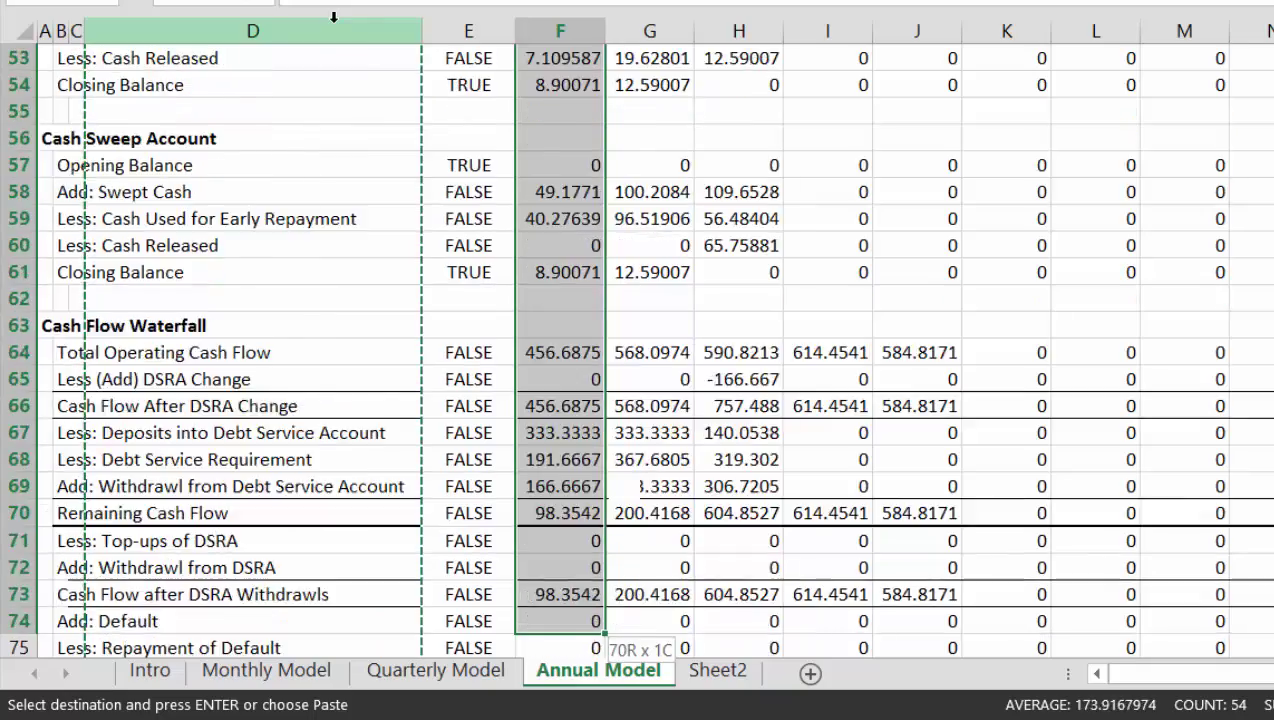
key(shift+Down)
key(shift+Down)
key(shift+Down)
key(shift+Down)
key(shift+Down)
key(shift+Down)
key(shift+Down)
key(shift+Down)
key(shift+Down)
key(shift+Up)
key(shift+Up)
key(shift+Up)
key(shift+Up)
key(shift+Up)
key(shift+Up)
key(shift+Up)
key(shift+Up)
key(shift+Up)
key(shift+Up)
key(shift+Up)
key(shift+Up)
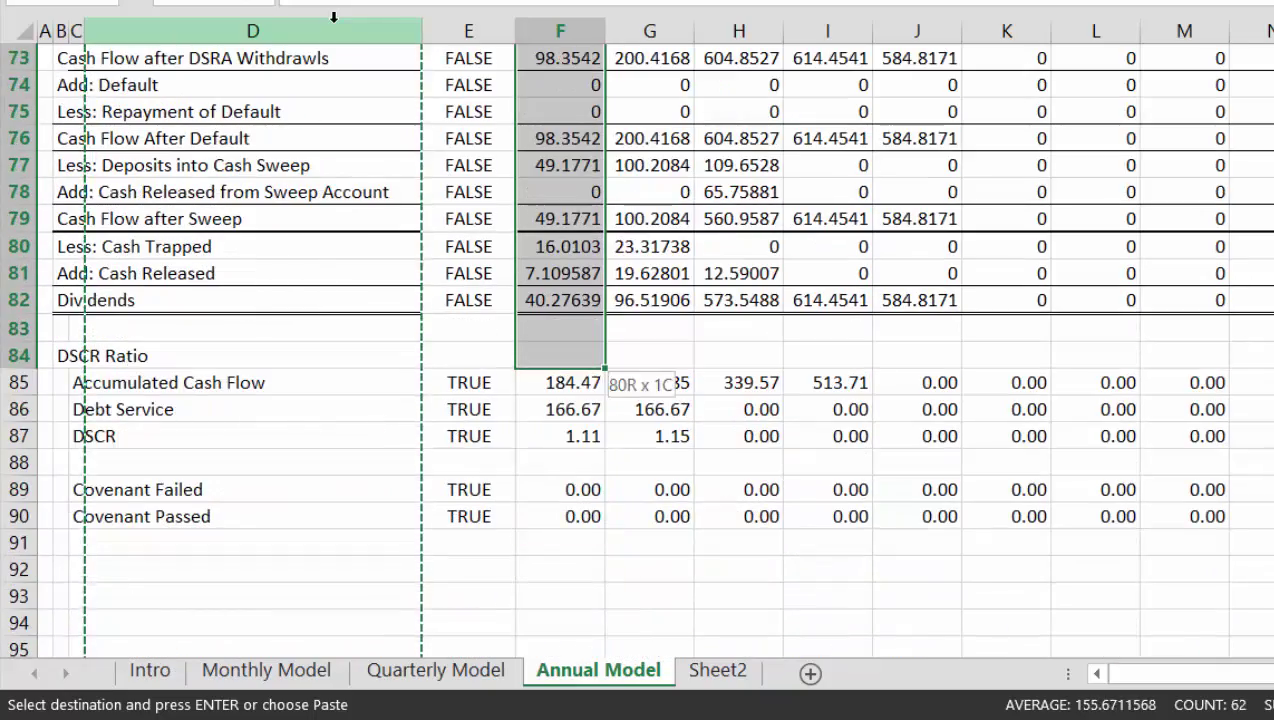
key(ctrl+shift+Right)
key(ctrl+shift+1)
key(ctrl+BackSpace)
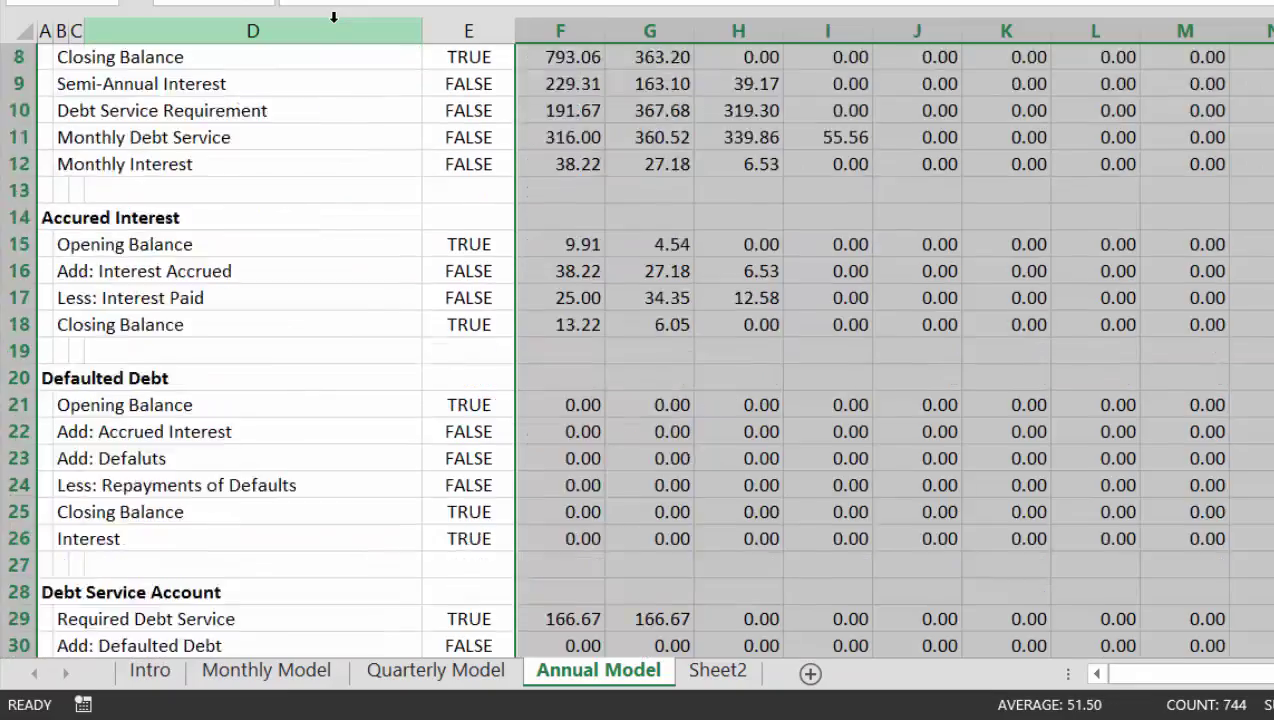
Review the number formats and borders in the year columns from the Debt Schedule down to the DSCR Ratio section.
key(Left)
key(Right)
key(Down)
key(Down)
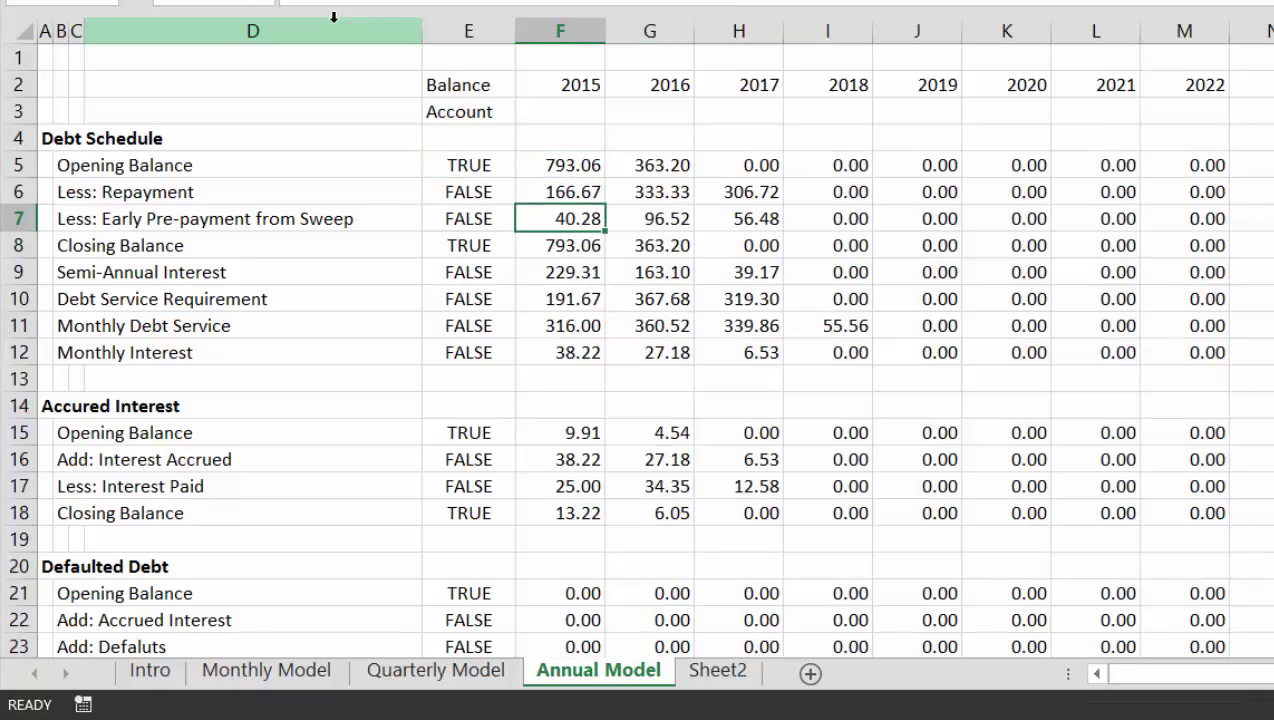
key(Down)
key(Down)
key(Down)
key(Down)
key(Down)
key(Down)
key(Down)
key(Down)
key(Down)
key(Down)
key(Down)
key(Down)
key(Down)
key(Down)
key(Down)
key(Down)
key(Down)
key(Down)
key(Down)
key(Down)
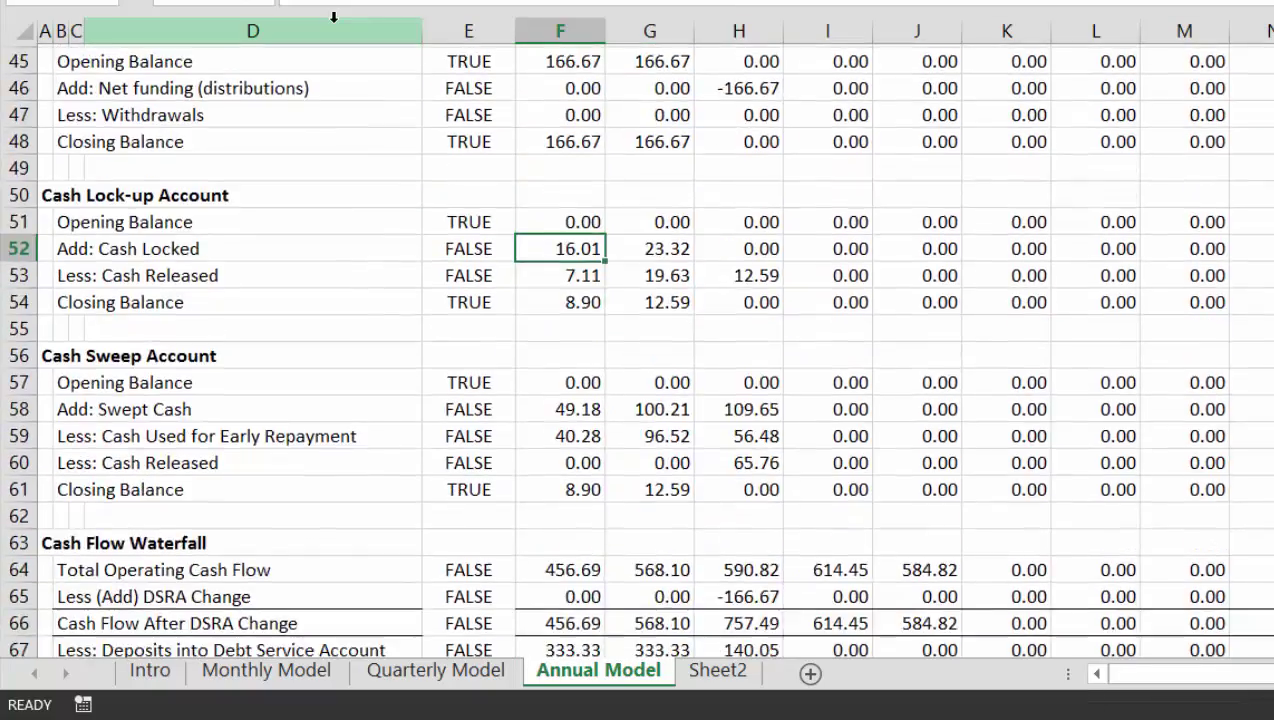
key(Up)
key(Up)
key(Up)
key(Up)
key(Up)
key(Up)
key(Up)
key(Up)
key(Up)
key(Up)
key(Up)
key(Up)
key(Up)
key(Up)
key(Up)
key(Up)
key(Up)
key(Up)
key(Up)
key(Up)
key(Down)
key(Down)
key(Down)
key(Down)
key(Down)
key(Down)
key(Down)
key(Down)
key(Down)
key(Down)
key(Down)
key(Down)
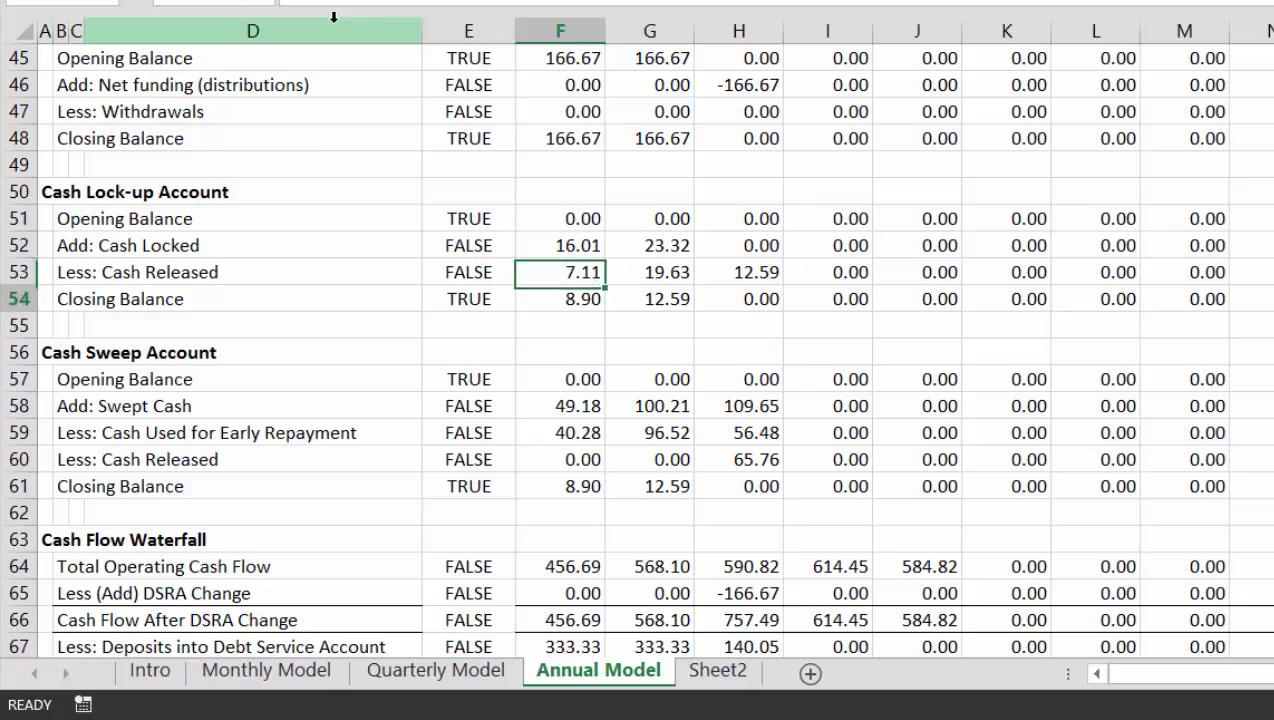
key(Down)
key(Down)
key(Down)
key(Down)
key(Down)
key(Down)
key(Down)
key(Down)
key(Down)
key(Down)
key(Down)
key(Down)
key(Down)
key(Down)
key(Down)
key(Down)
key(Down)
key(Down)
key(Down)
key(Down)
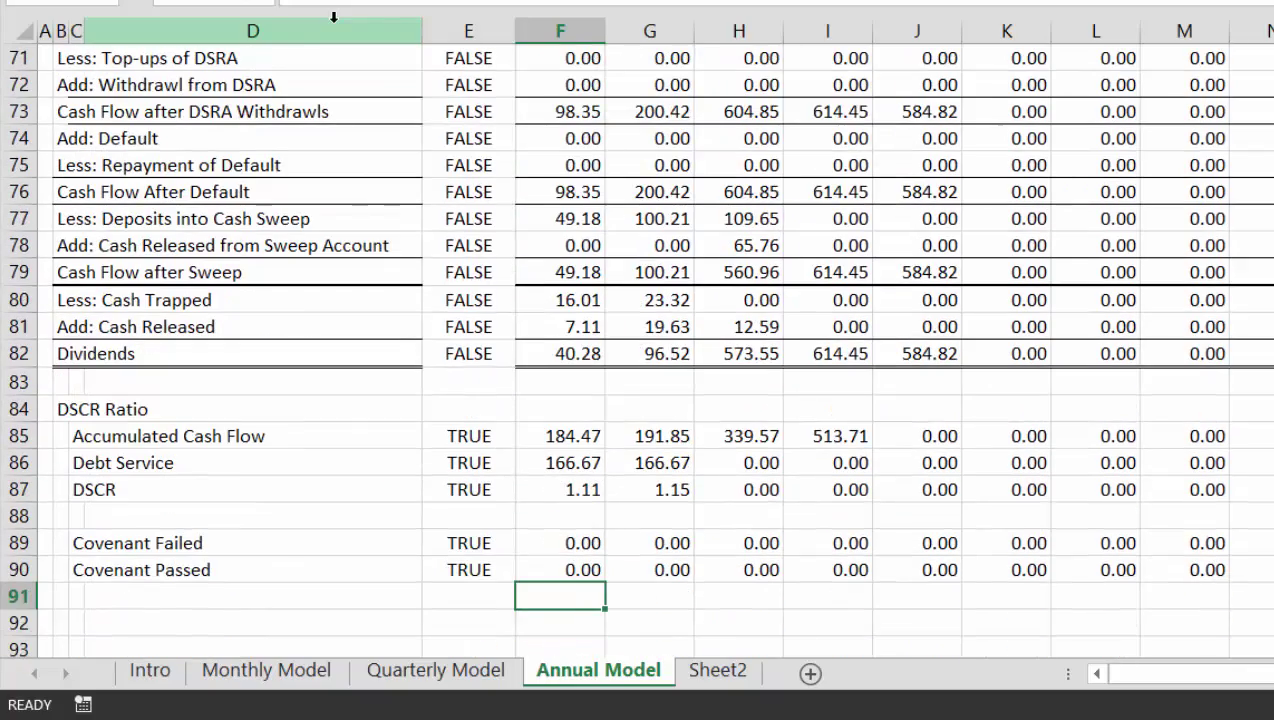
Recheck the formatted year columns from the DSCR Ratio section back up to the Debt Schedule.
key(Up)
key(Up)
key(Up)
key(Up)
key(Up)
key(Up)
key(Up)
key(Up)
key(Up)
key(Up)
key(Up)
key(Up)
key(Up)
key(Up)
key(Up)
key(Up)
key(Up)
key(Up)
key(Up)
key(Up)
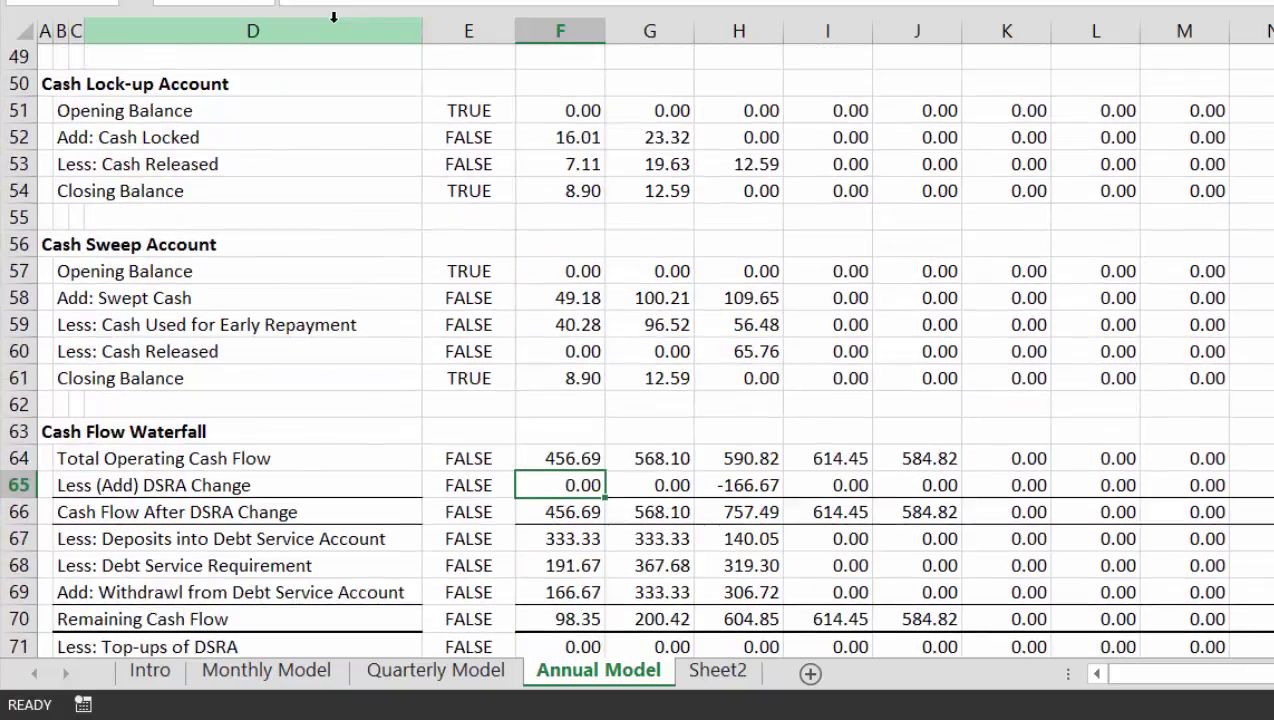
key(Up)
key(Up)
key(Up)
key(Up)
key(Up)
key(Up)
key(Up)
key(Up)
key(Up)
key(Up)
key(Up)
key(Up)
key(Up)
key(Up)
key(Up)
key(Up)
key(Up)
key(Up)
key(Up)
key(Up)
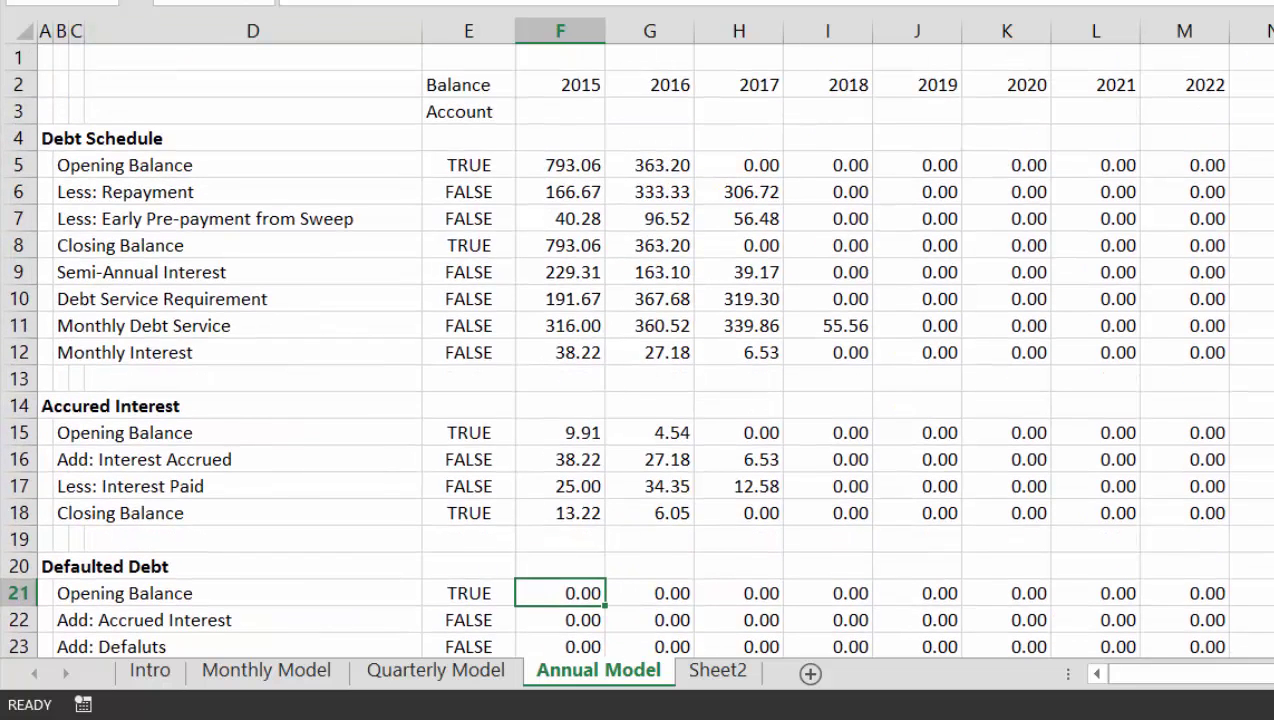
Group the Balance Account column E of the annual sheet and collapse the group to hide the column.
click(470, 31)
key(shift+alt+Right)
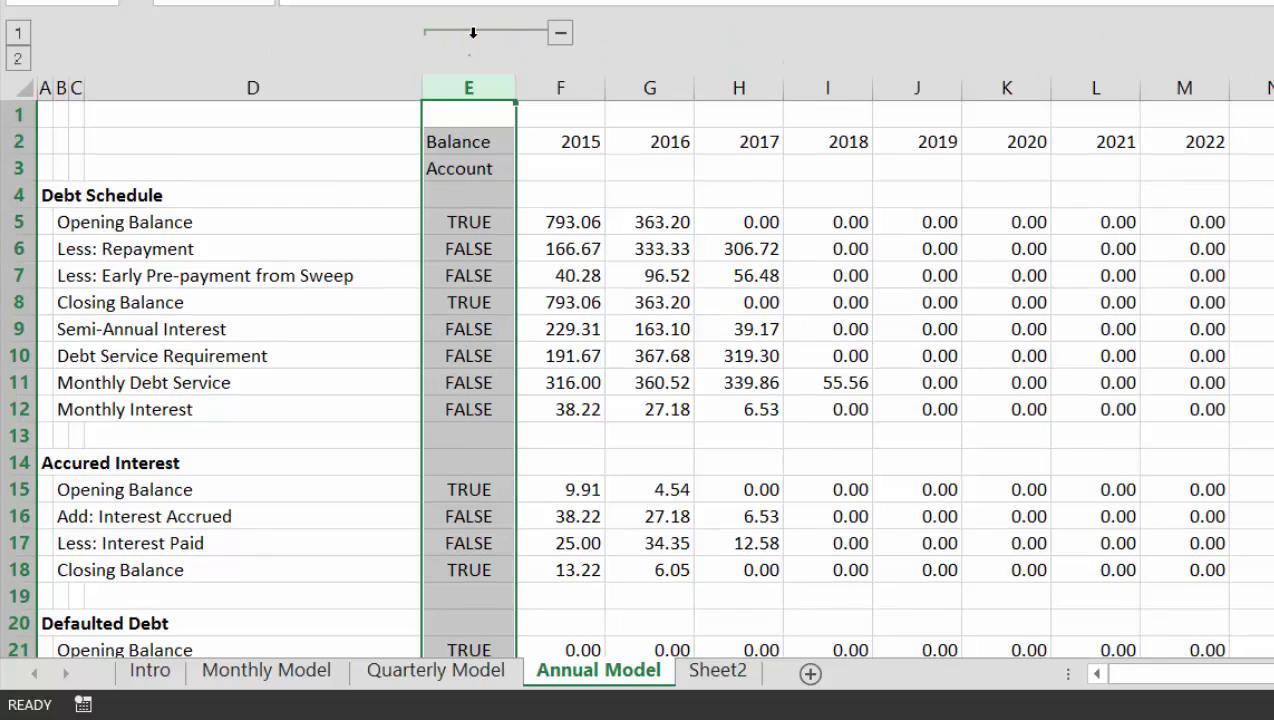
click(559, 36)
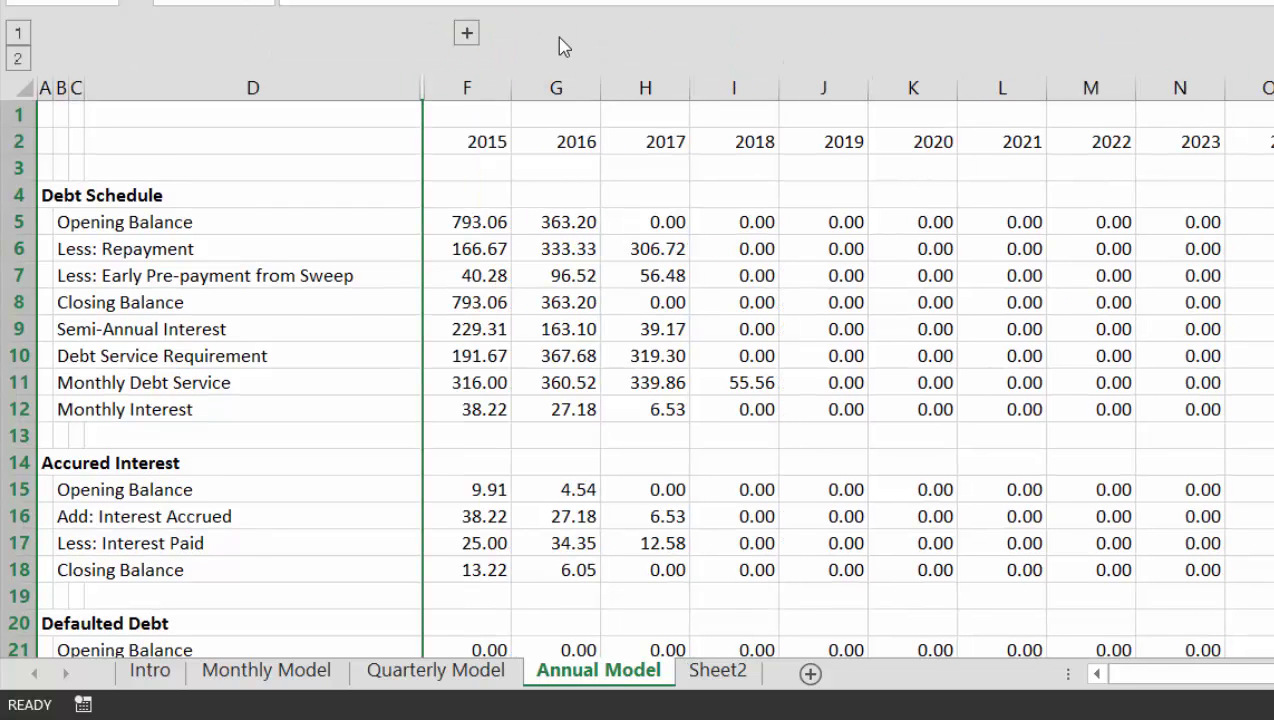
key(ctrl+Home)
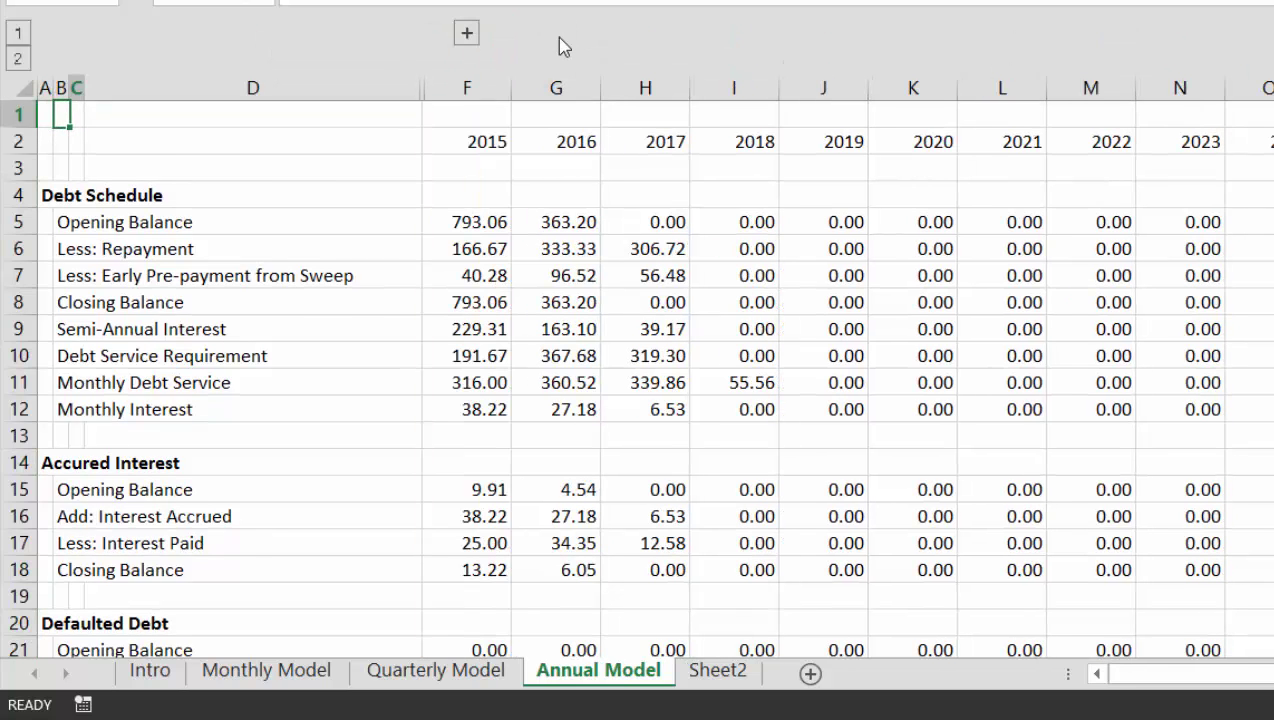
key(Down)
key(Down)
key(Down)
key(Down)
key(Down)
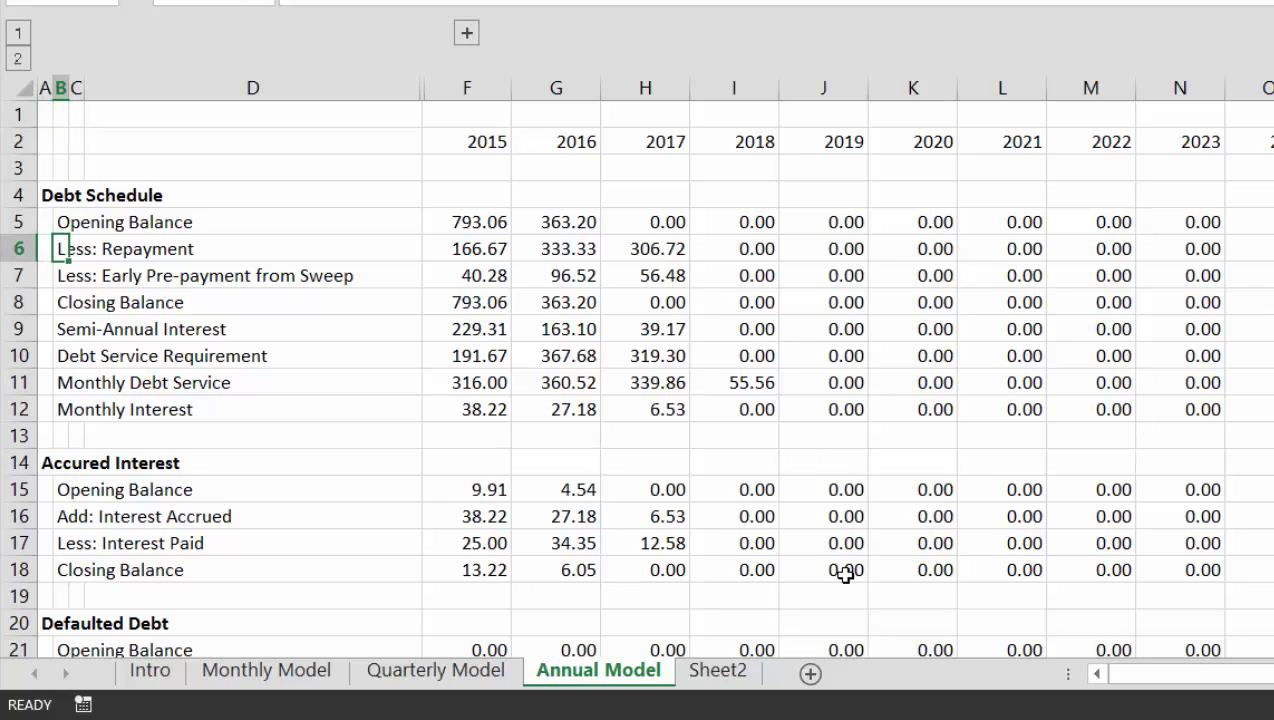
key(F9)
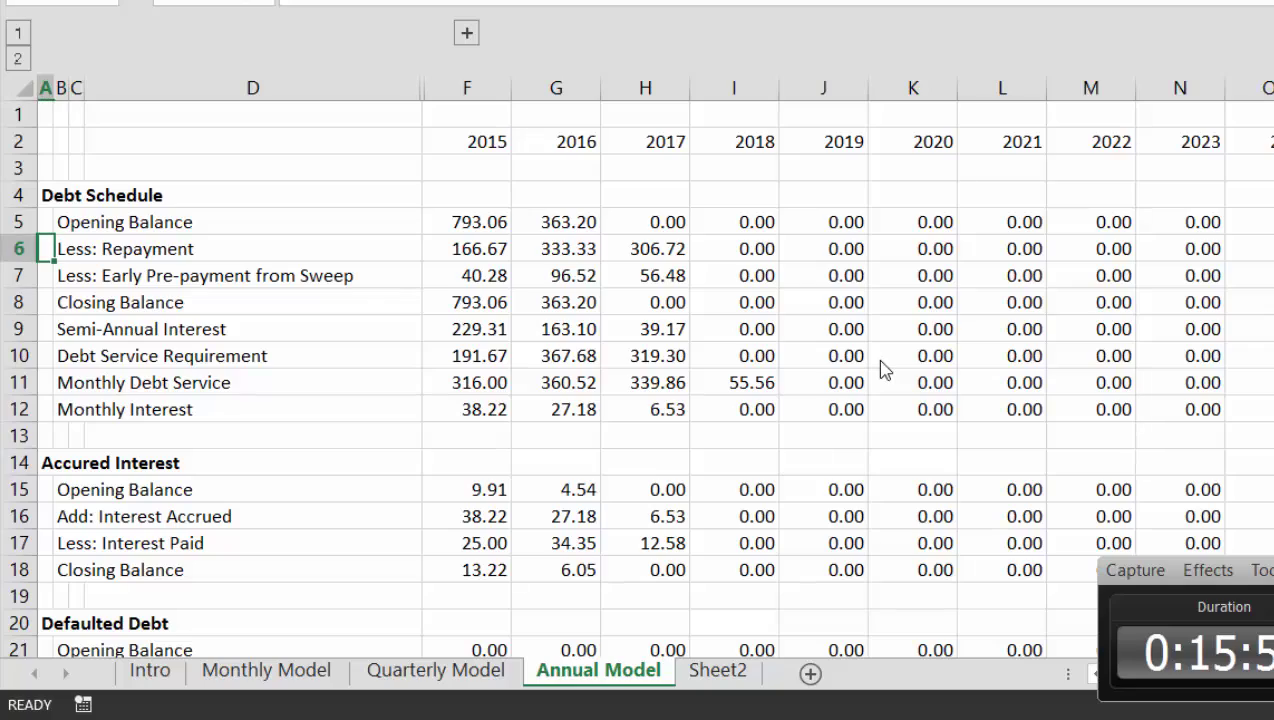
key(Down)
key(Down)
key(Down)
key(Down)
key(Down)
key(Down)
key(Down)
key(Down)
key(Down)
key(Down)
key(Down)
key(Down)
key(Down)
key(Down)
key(Down)
key(Down)
key(Down)
key(Down)
key(Down)
key(Down)
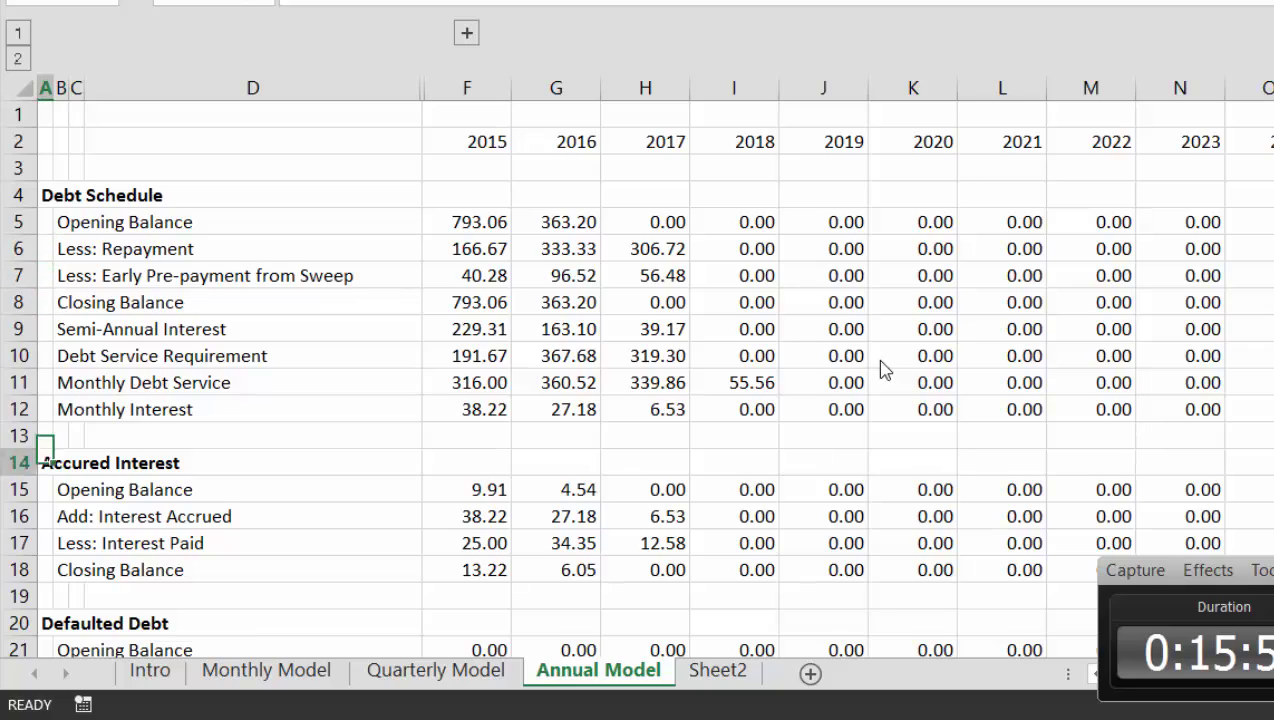
Review the annual figures with the Balance Account column hidden, from the Debt Schedule down past the DSCR Ratio section.
key(Down)
key(Down)
key(Down)
key(Down)
key(Down)
key(Down)
key(Down)
key(Down)
key(Down)
key(Down)
key(Down)
key(Down)
key(Down)
key(Down)
key(Down)
key(Down)
key(Down)
key(Down)
key(Down)
key(Down)
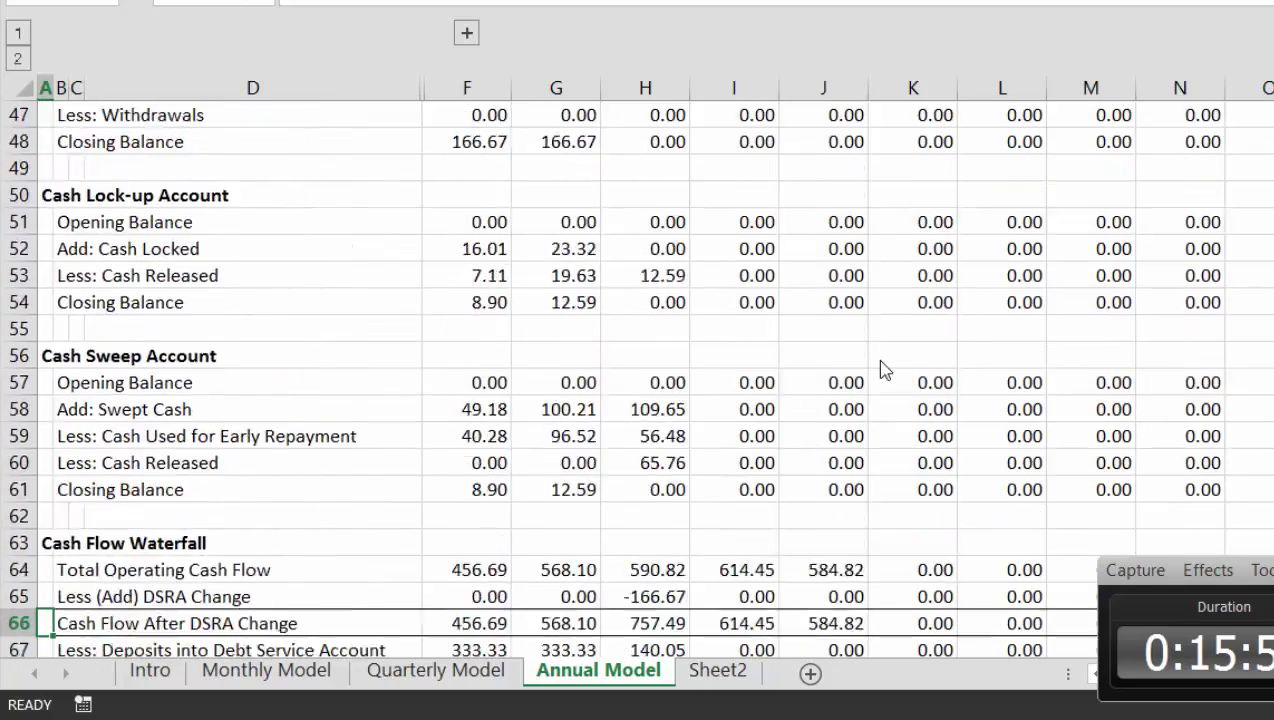
key(Down)
key(Down)
key(Down)
key(Down)
key(Down)
key(Down)
key(Down)
key(Down)
key(Down)
key(Down)
key(Down)
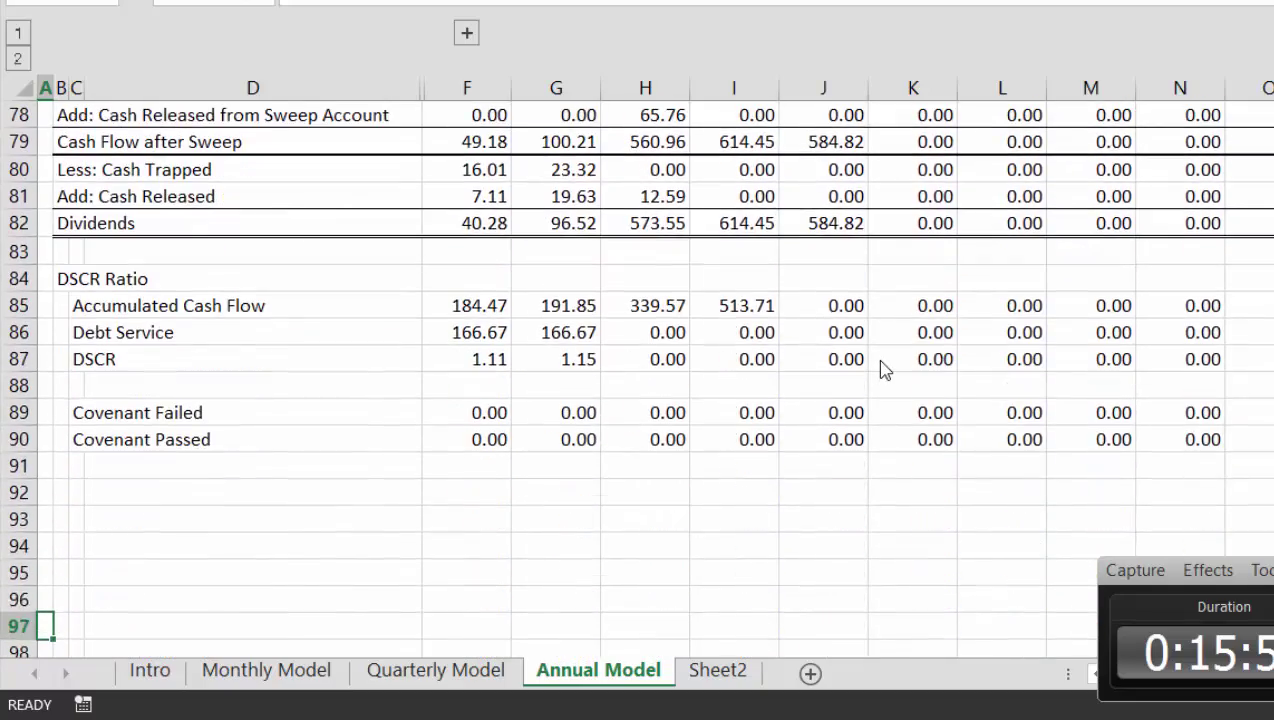
Look back over the annual sheet from below the DSCR Ratio section, through the Cash Flow Waterfall, up to the Debt Schedule.
key(Up)
key(Up)
key(Up)
key(Up)
key(Up)
key(Up)
key(Up)
key(Up)
key(Up)
key(Up)
key(Up)
key(Up)
key(Up)
key(Up)
key(Up)
key(Up)
key(Up)
key(Up)
key(Up)
key(Up)
key(Up)
key(Up)
key(Up)
key(Up)
key(Up)
key(Up)
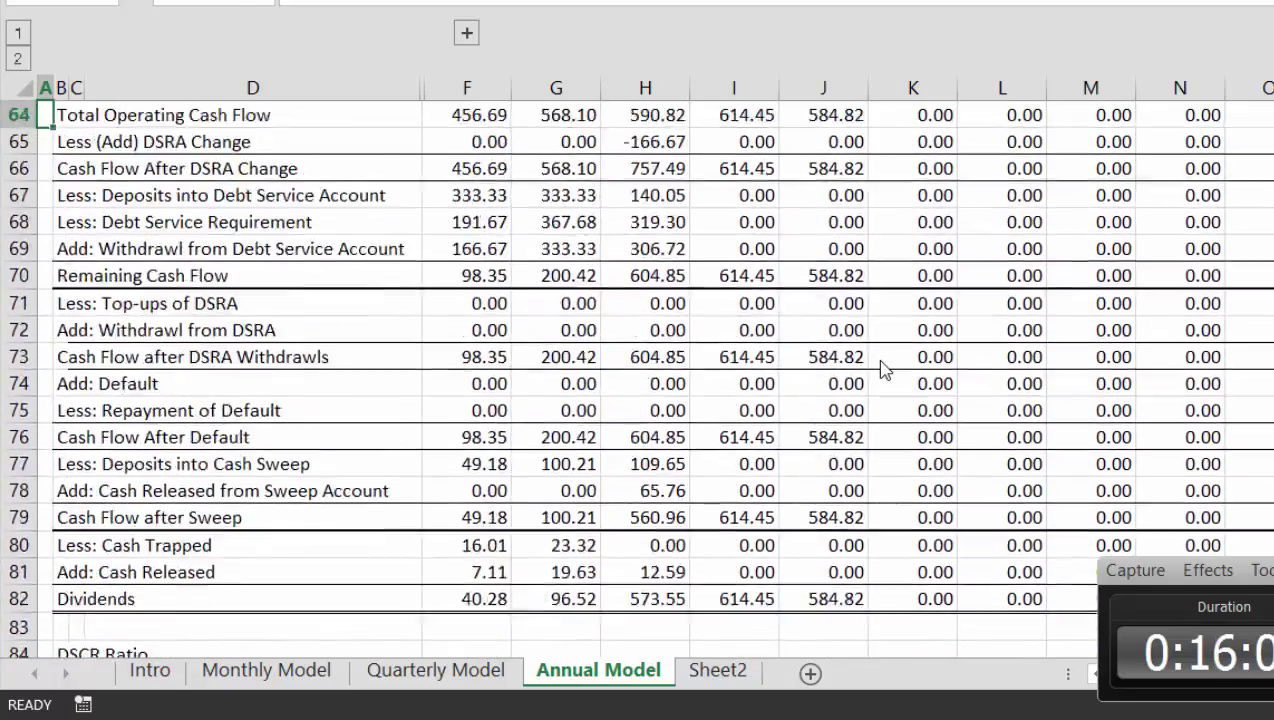
key(Up)
key(Up)
key(Up)
key(Up)
key(Up)
key(Up)
key(Up)
key(Up)
key(Up)
key(Up)
key(Up)
key(Up)
key(Up)
key(Up)
key(Up)
key(Up)
key(Up)
key(Up)
key(Up)
key(Up)
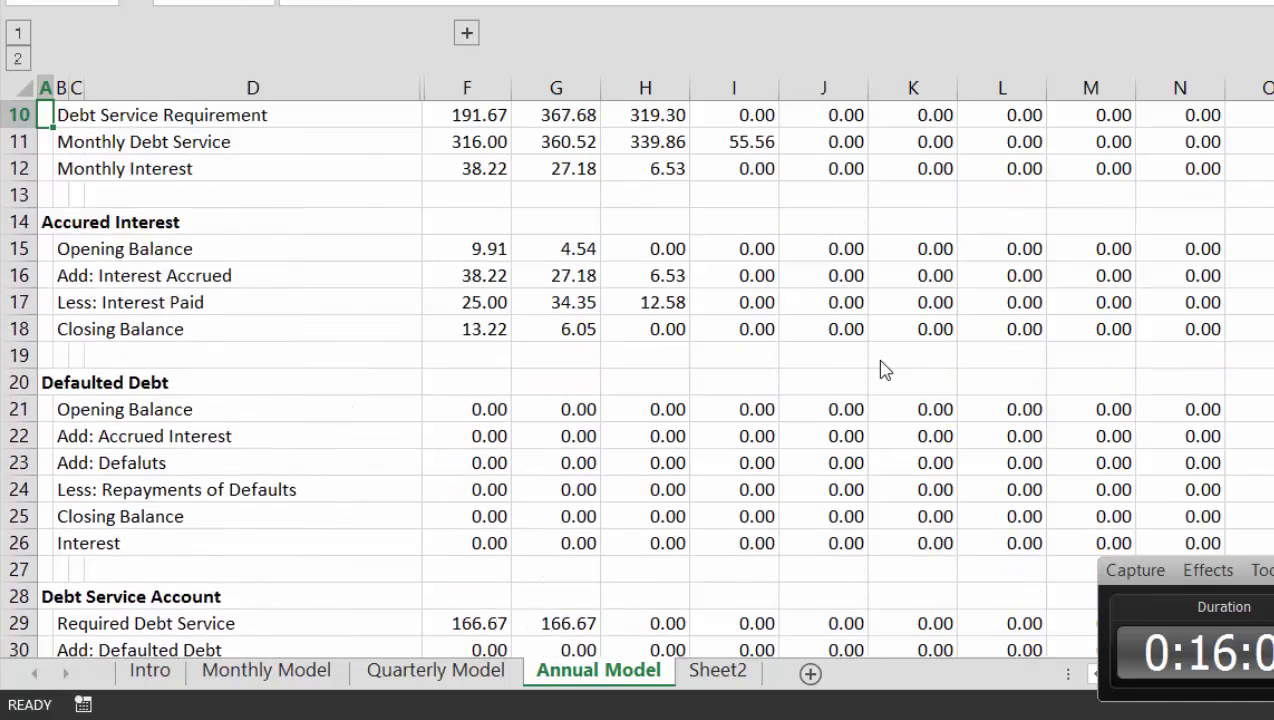